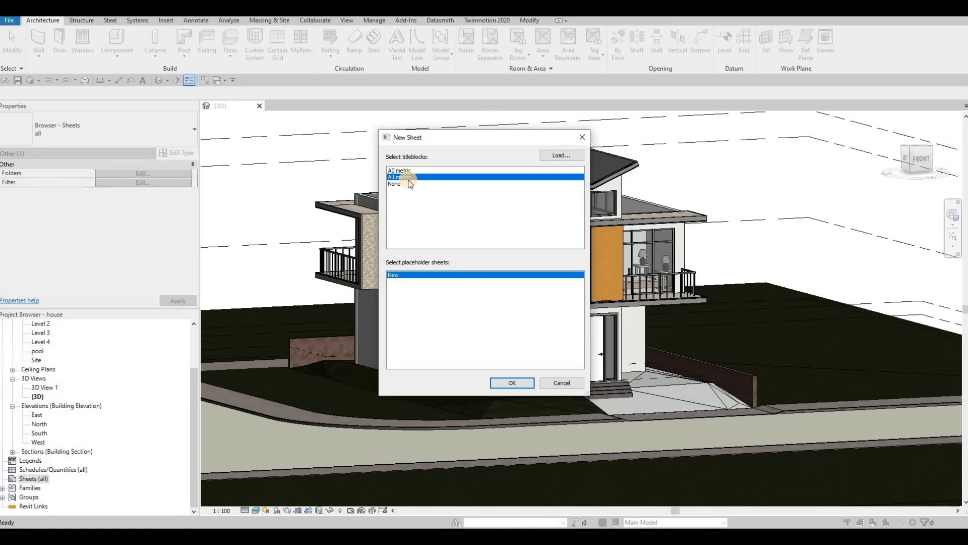
pyautogui.click(552, 155)
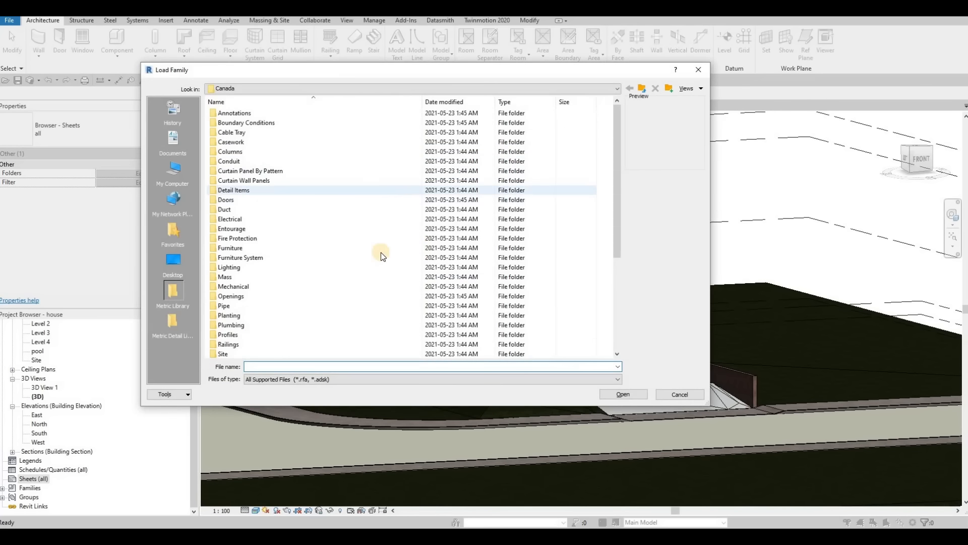
pyautogui.scroll(-5, 302, 302)
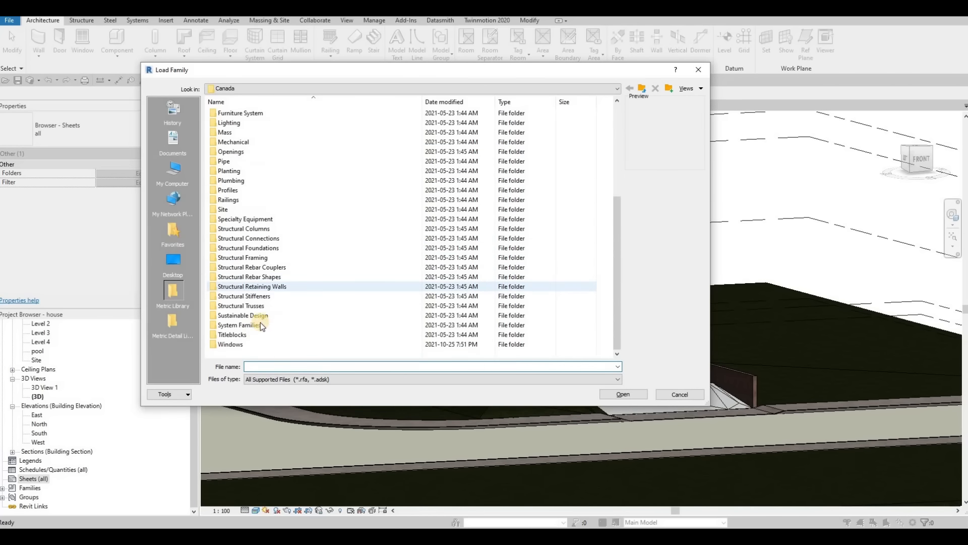
pyautogui.doubleClick(234, 335)
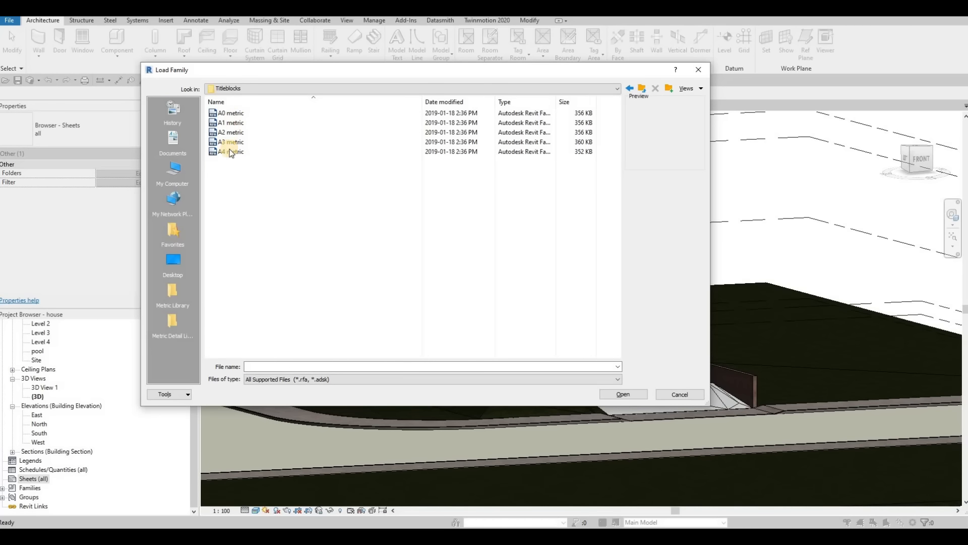
pyautogui.click(669, 393)
# - Create the first two new sheets, each with the A0 metric title block
pyautogui.click(392, 177)
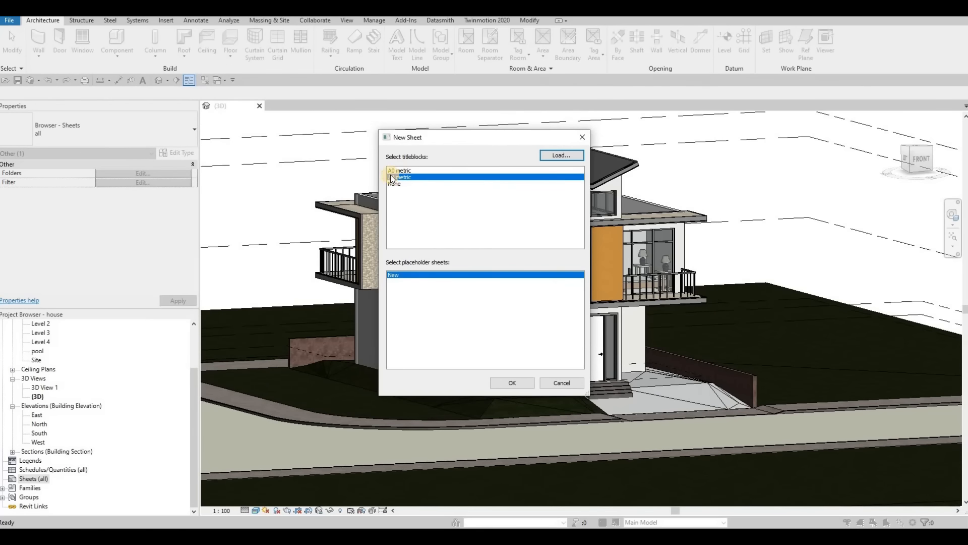
pyautogui.click(393, 171)
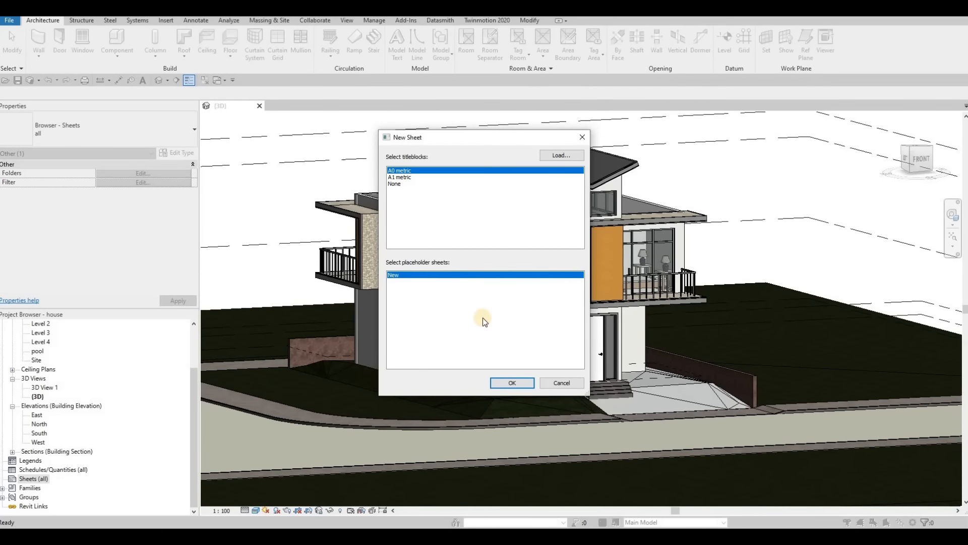
pyautogui.click(511, 382)
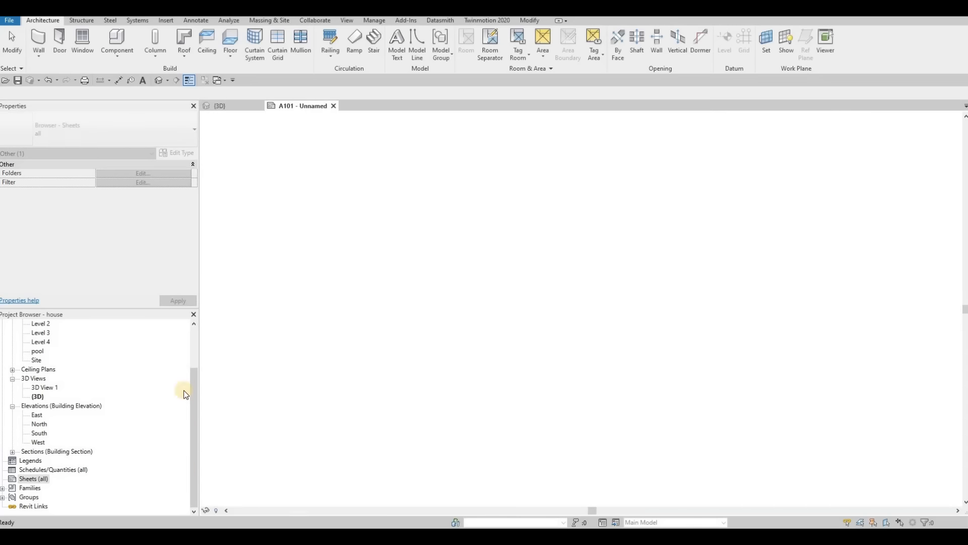
pyautogui.rightClick(27, 481)
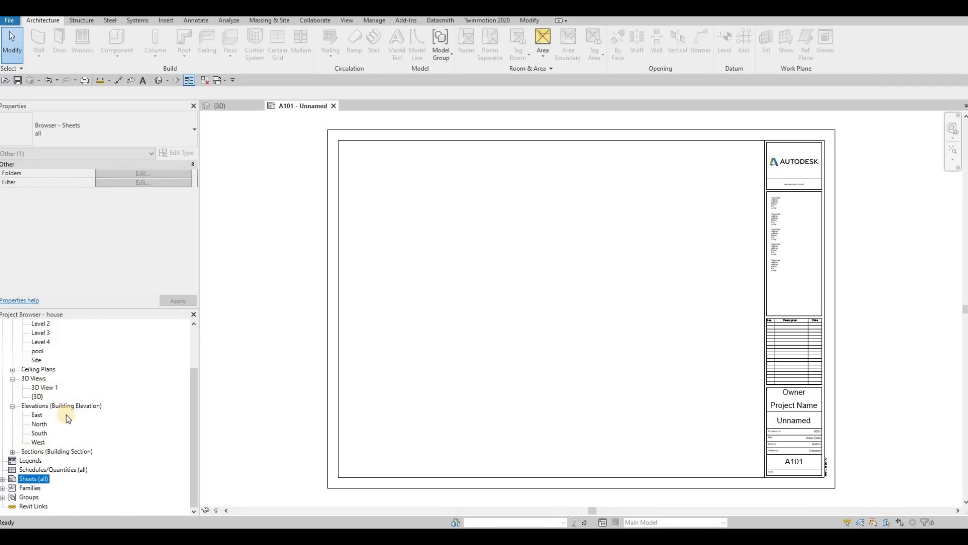
pyautogui.click(65, 412)
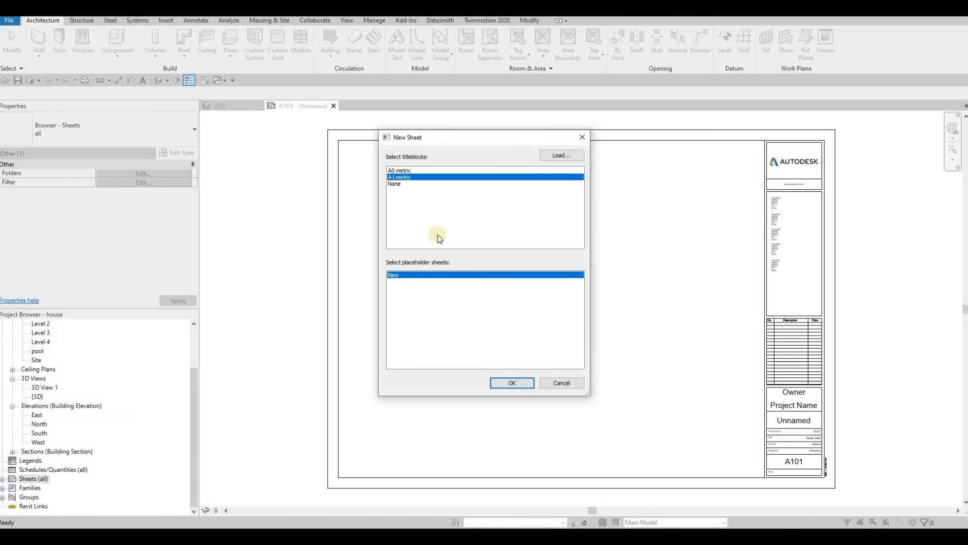
pyautogui.click(399, 170)
pyautogui.press('Return')
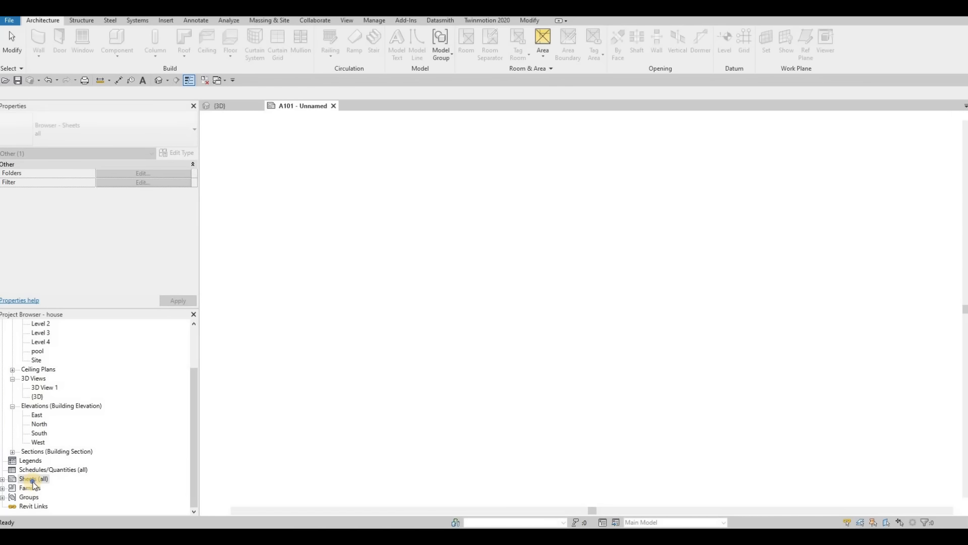
# - Add a third and a fourth sheet, both using the A0 metric title block
pyautogui.rightClick(27, 479)
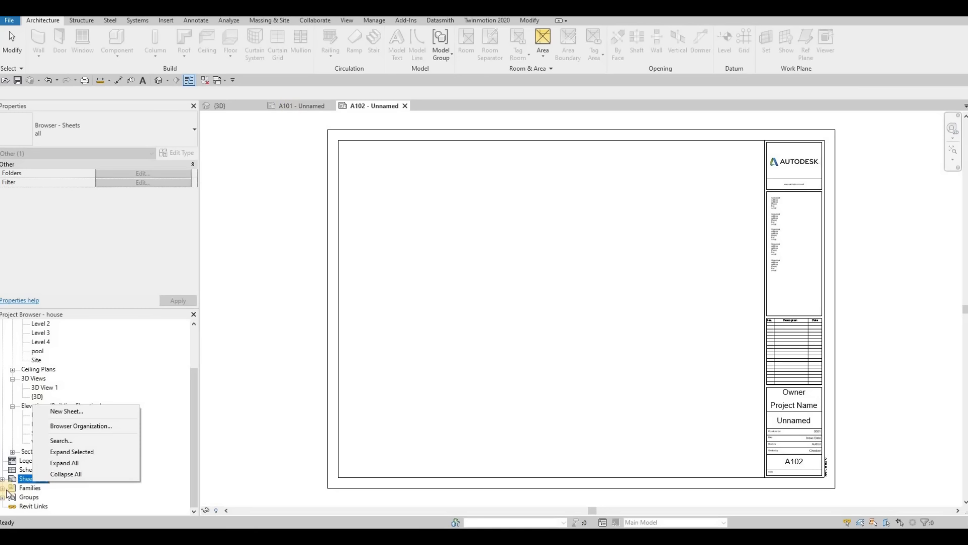
pyautogui.click(66, 411)
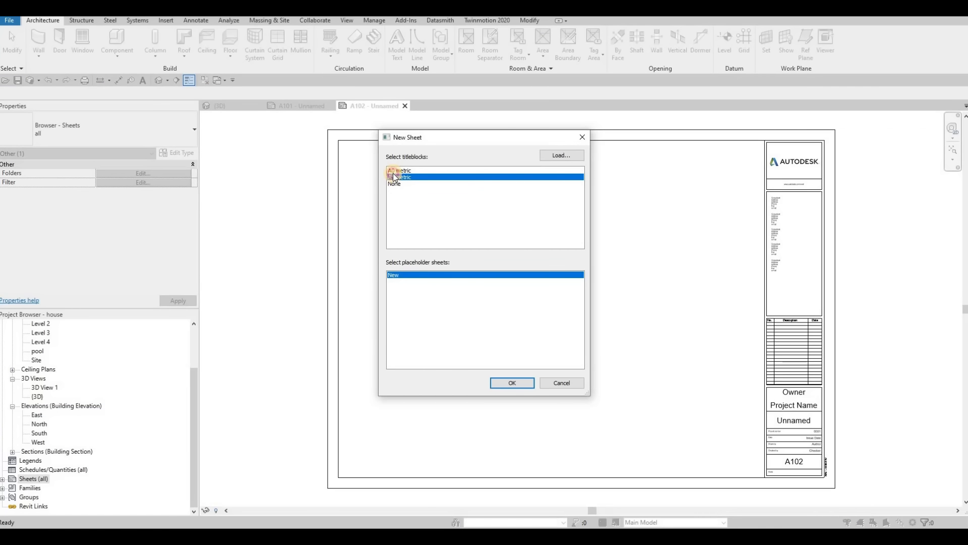
pyautogui.click(392, 172)
pyautogui.click(512, 383)
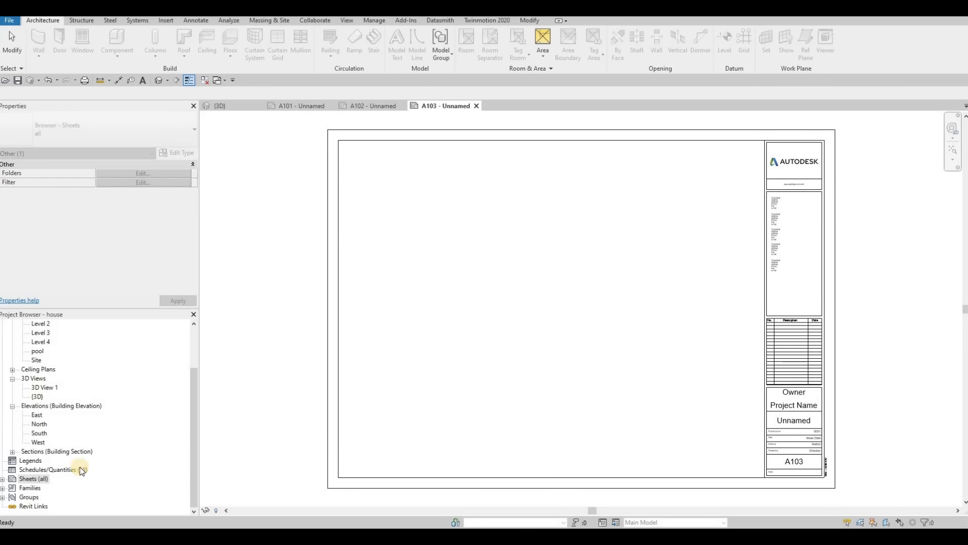
pyautogui.click(37, 480)
pyautogui.rightClick(36, 480)
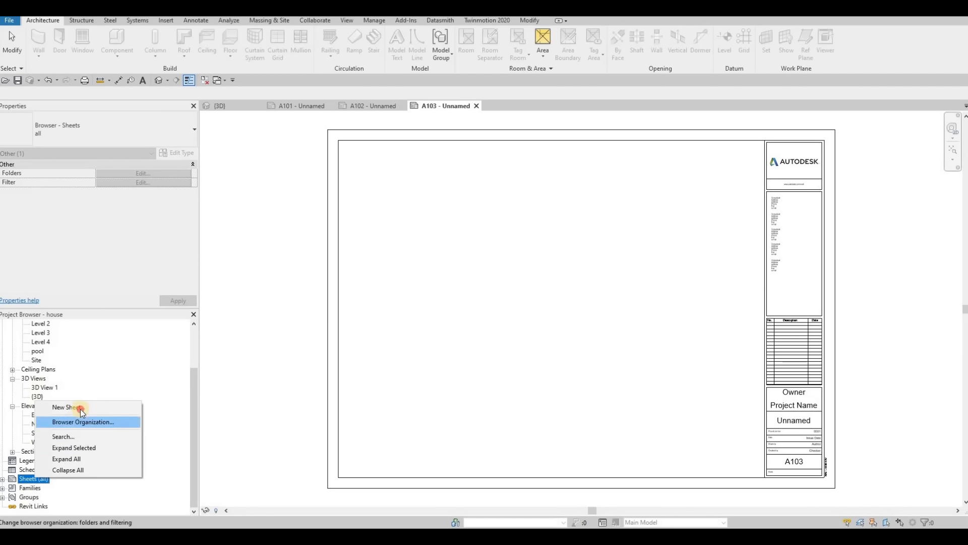
pyautogui.click(77, 407)
pyautogui.click(396, 171)
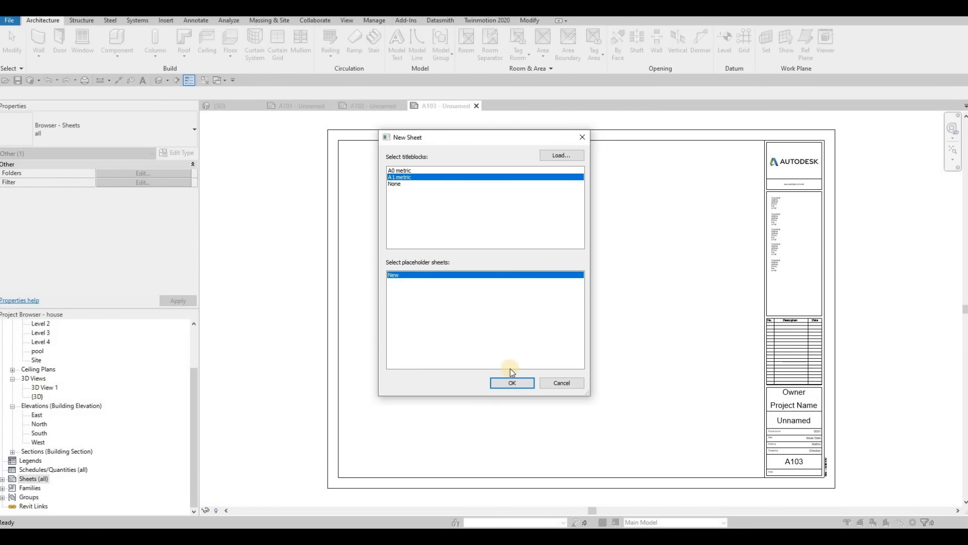
pyautogui.press('Return')
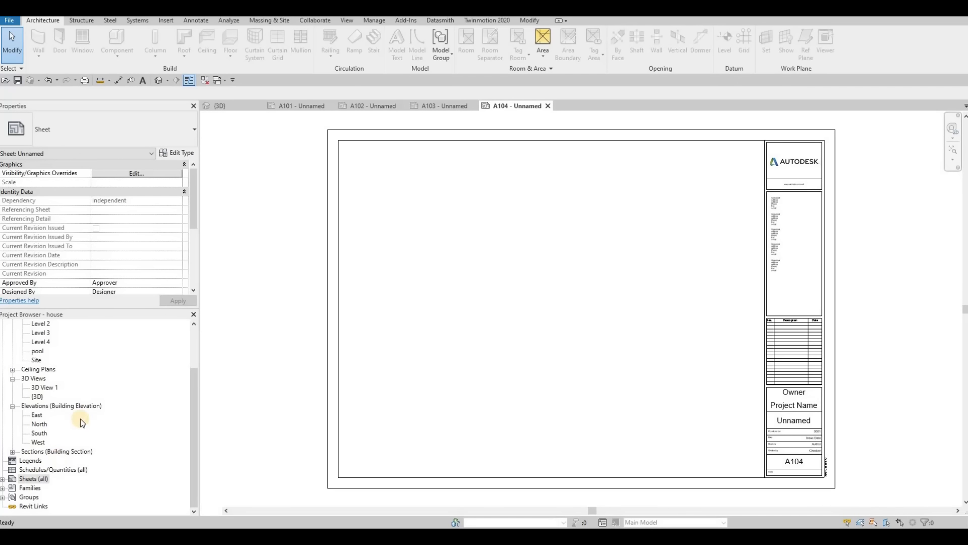
# - Add a fifth and a sixth sheet to the project with the A0 metric title block
pyautogui.rightClick(33, 479)
pyautogui.click(76, 403)
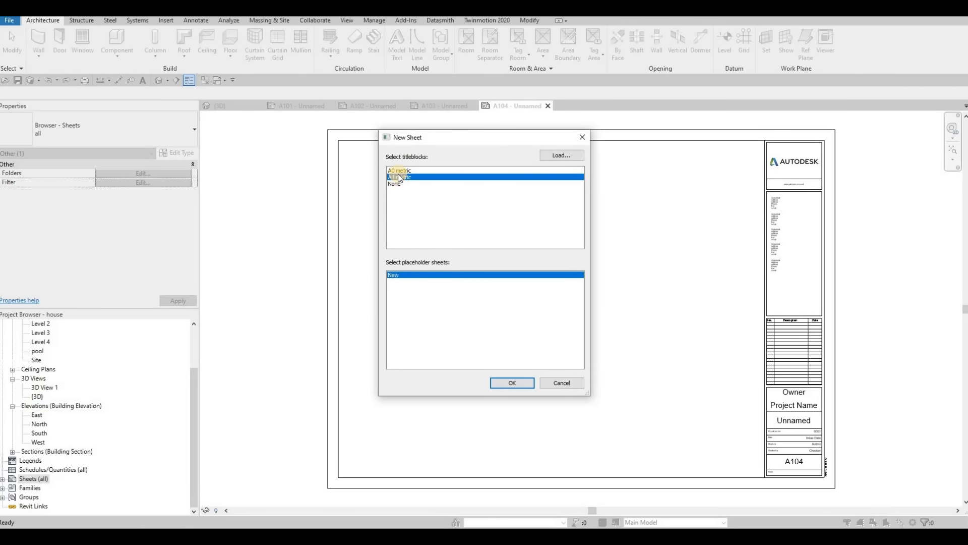
pyautogui.click(401, 171)
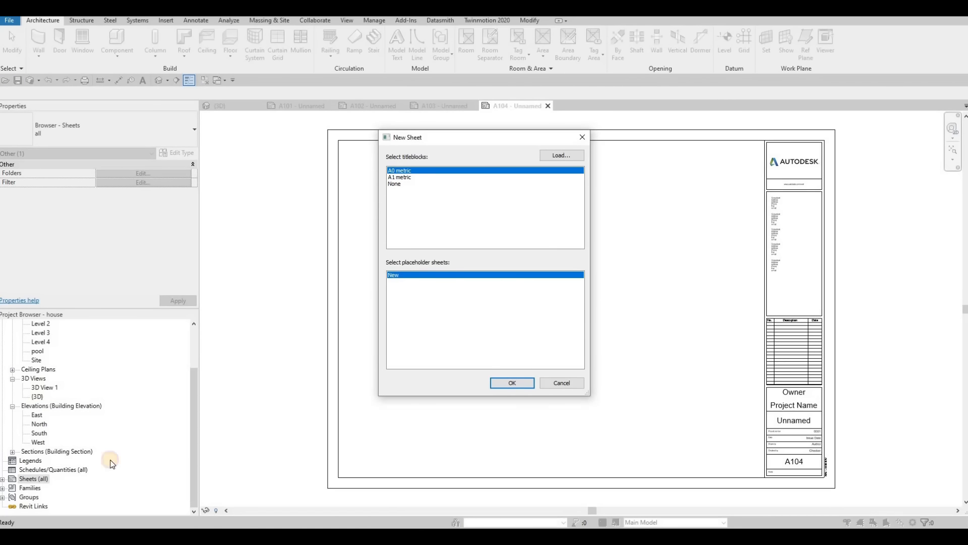
pyautogui.press('Return')
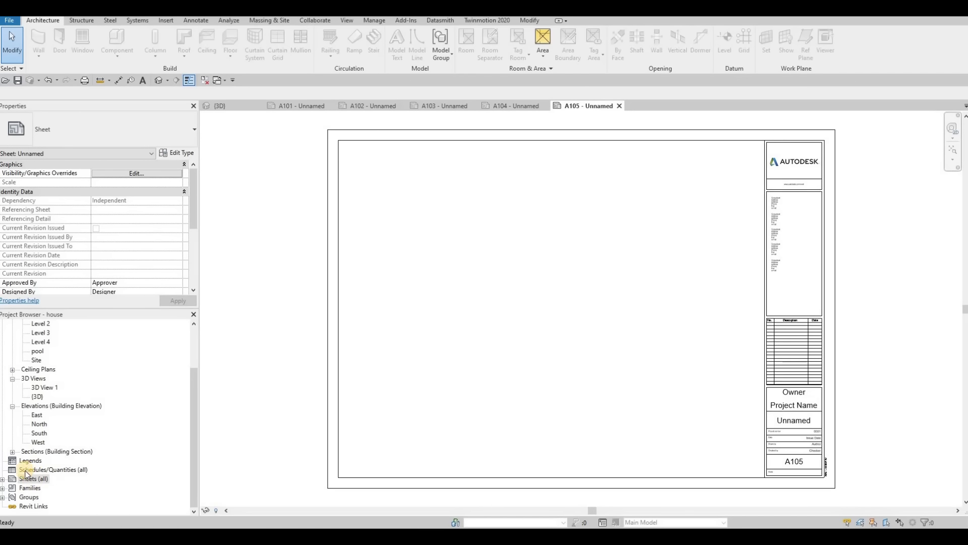
pyautogui.rightClick(25, 478)
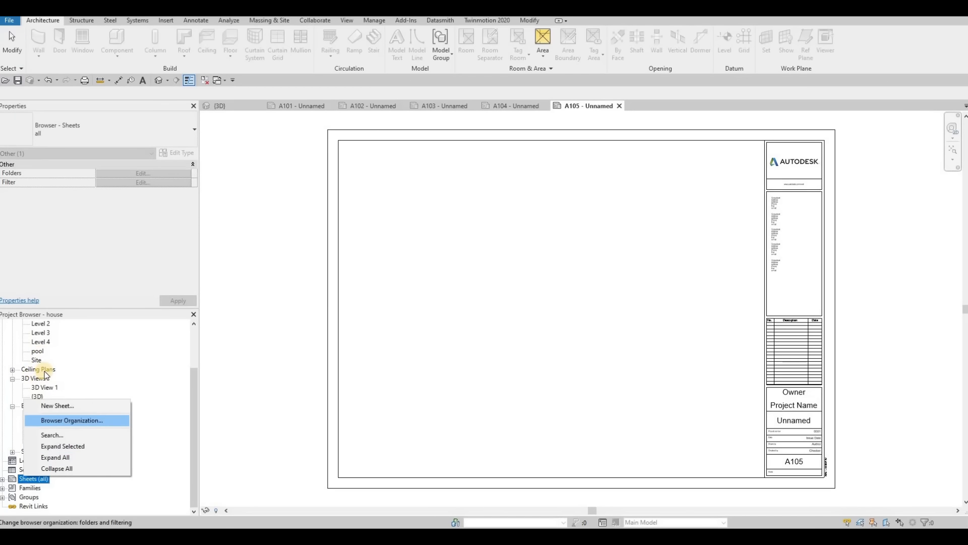
pyautogui.click(60, 406)
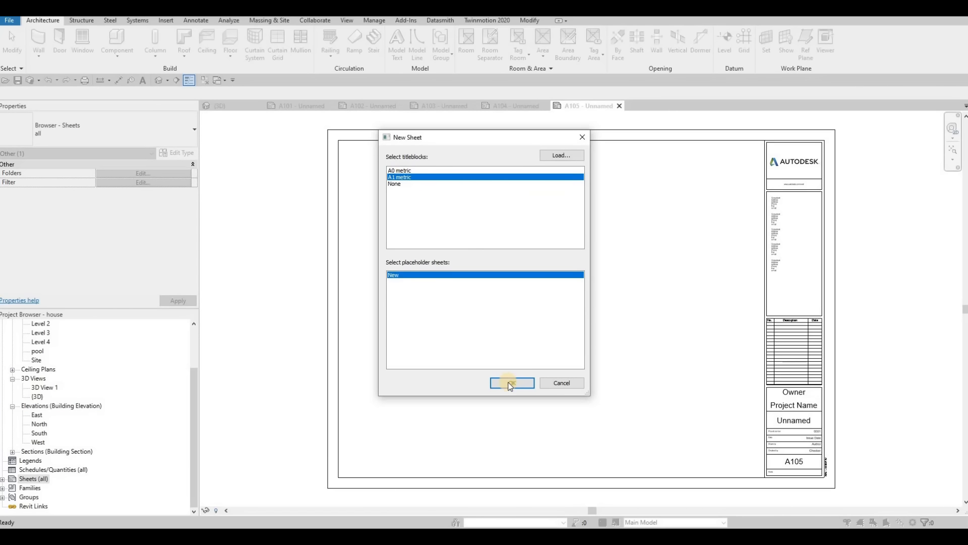
pyautogui.click(507, 386)
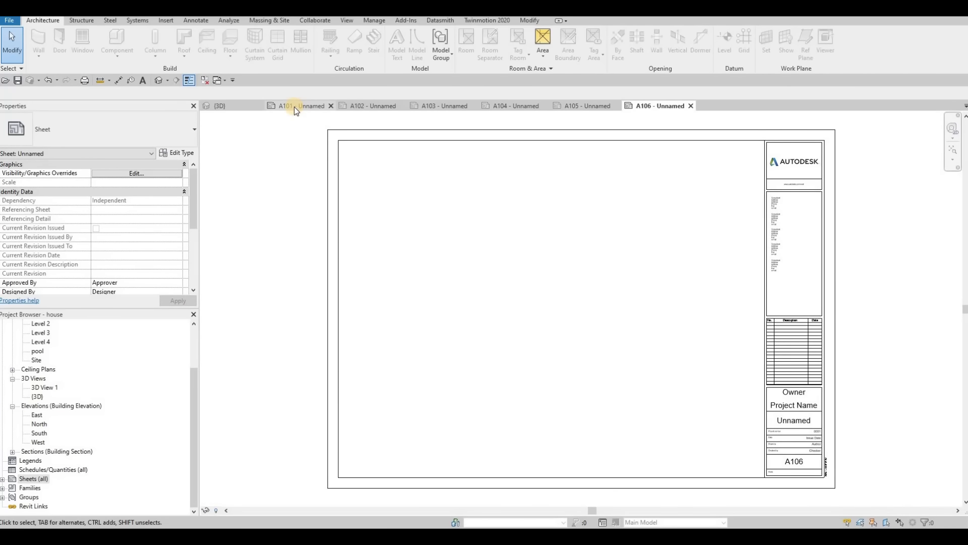
# - List the project's sheets and rename sheet A101 as COVER SHEET, keeping its number
pyautogui.click(2, 479)
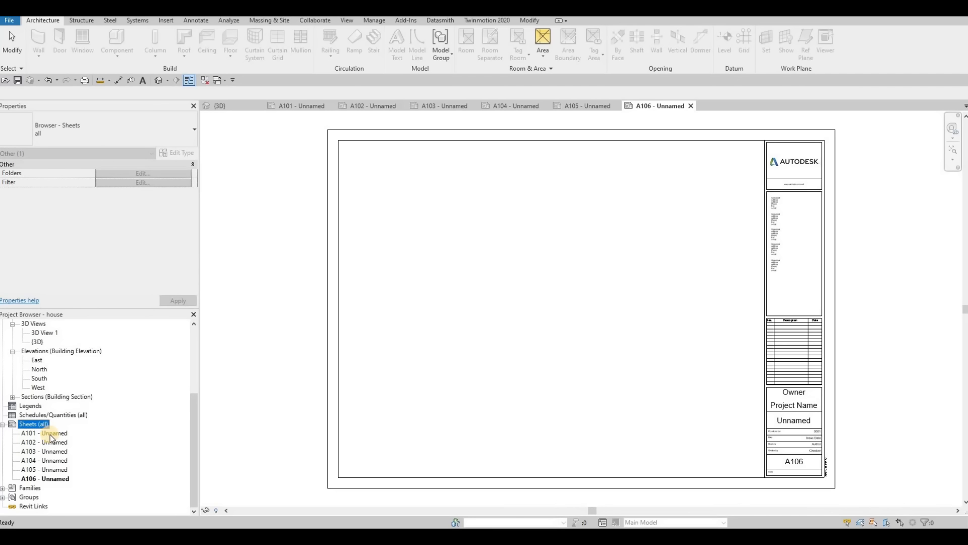
pyautogui.click(51, 434)
pyautogui.press('F2')
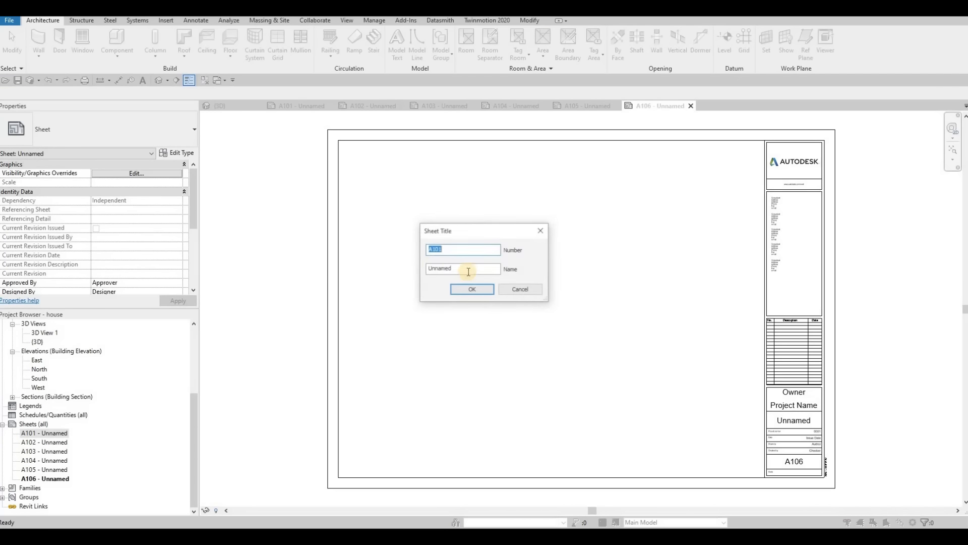
pyautogui.press('Tab')
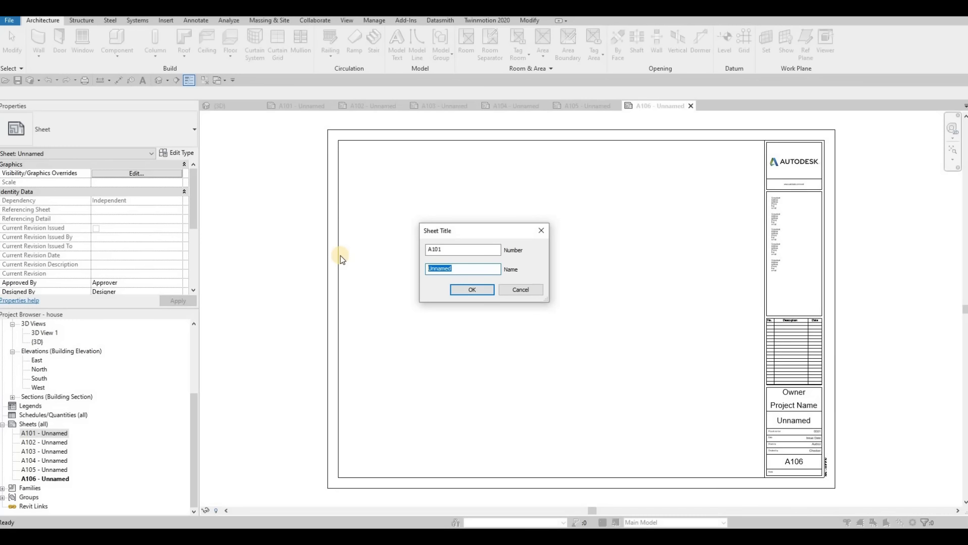
pyautogui.press('capslock')
pyautogui.write('C')
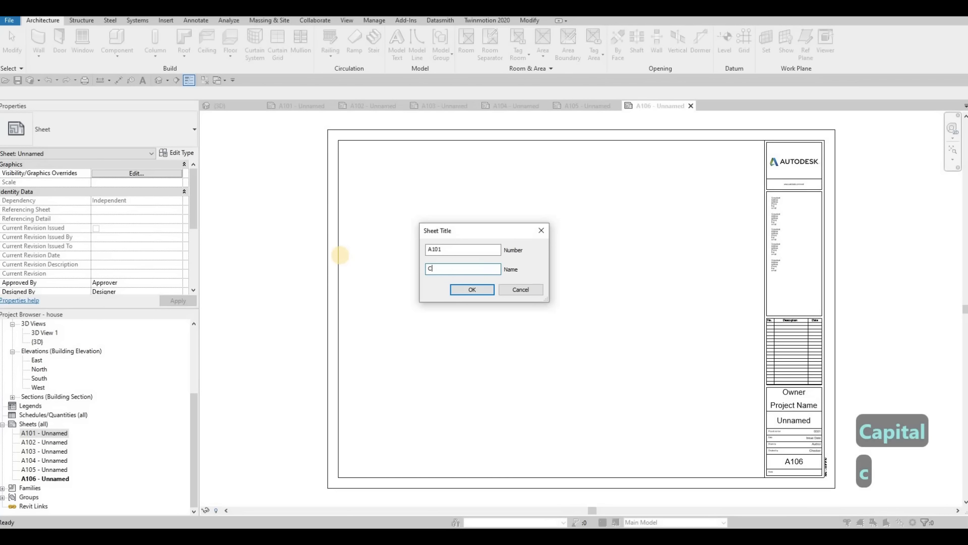
pyautogui.write('OVER SHEET')
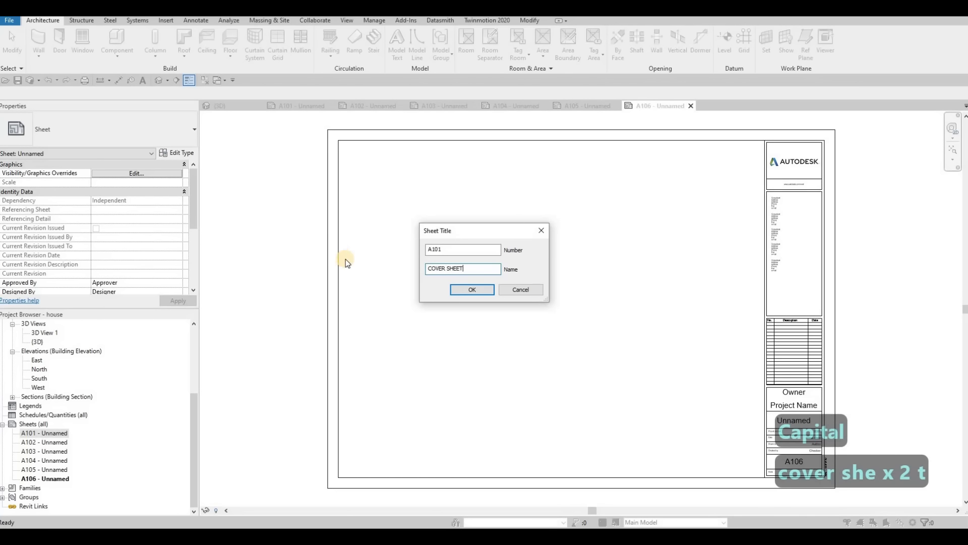
pyautogui.press('Return')
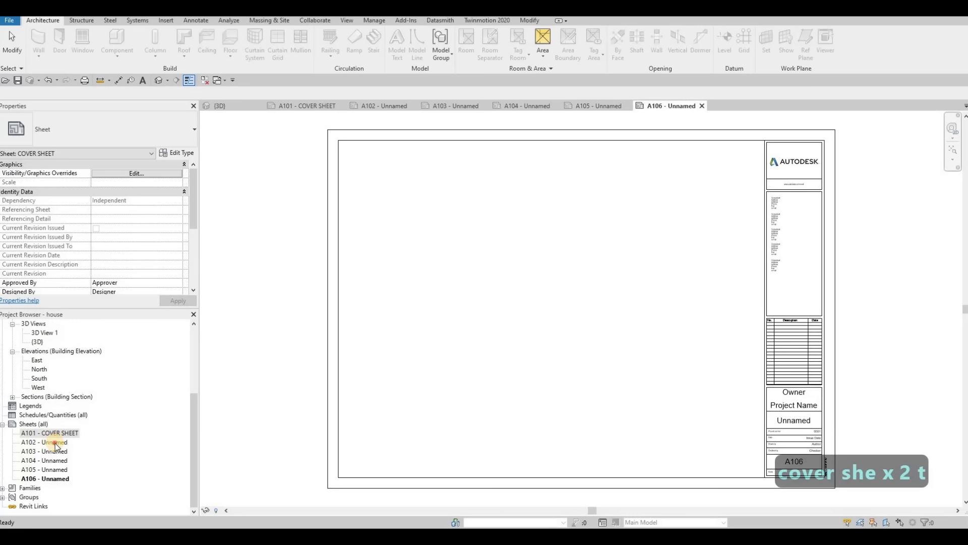
# - In the cover sheet's title block, set the owner to ACD and the project name to HOUSE
pyautogui.doubleClick(55, 442)
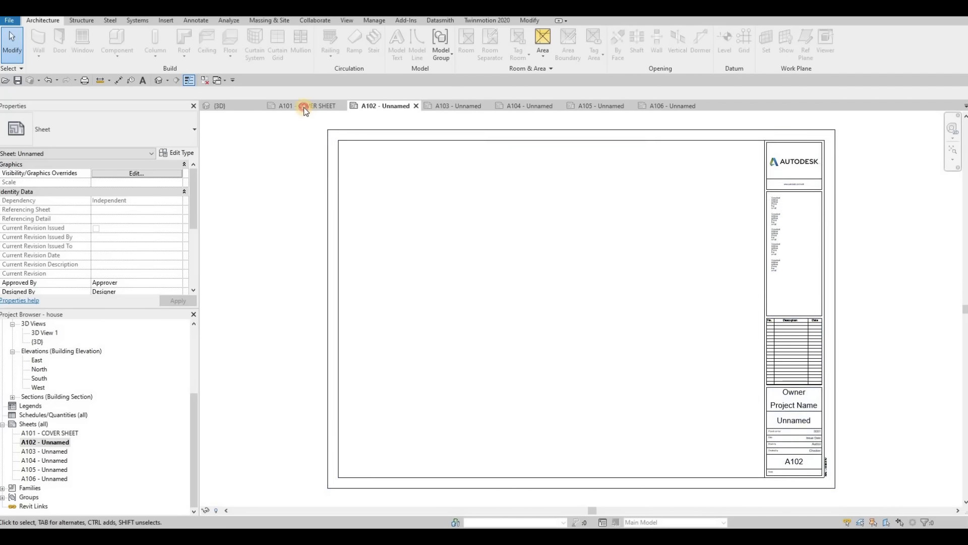
pyautogui.click(796, 394)
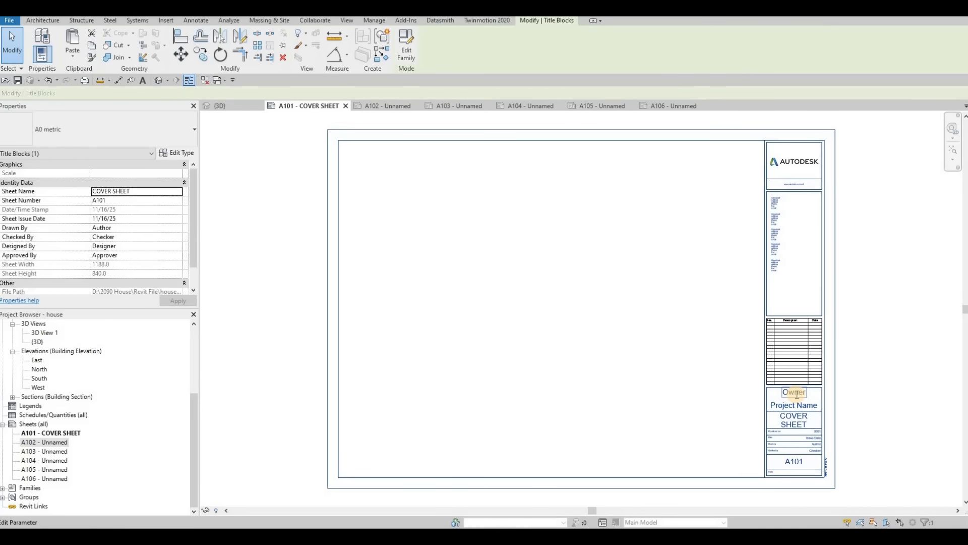
pyautogui.click(797, 394)
pyautogui.write('A')
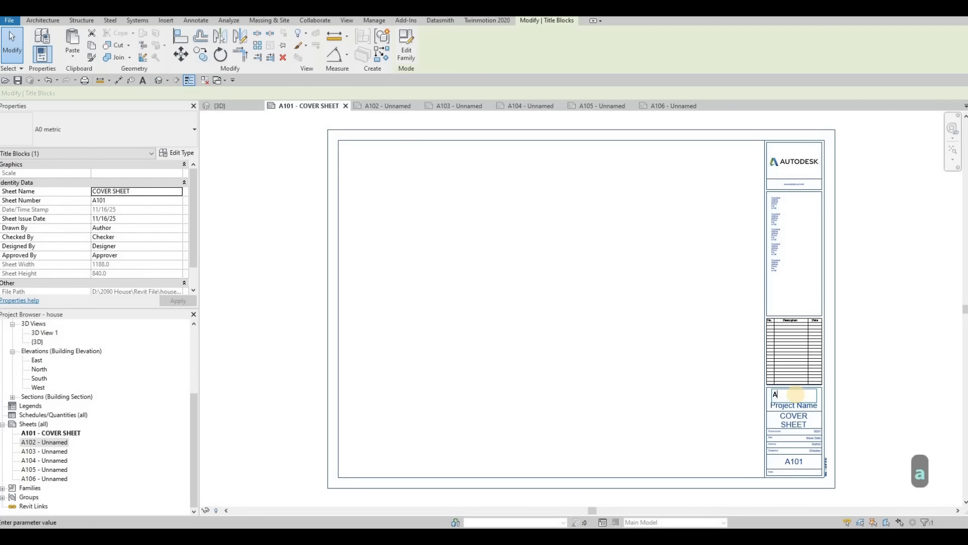
pyautogui.write('CD')
pyautogui.click(806, 406)
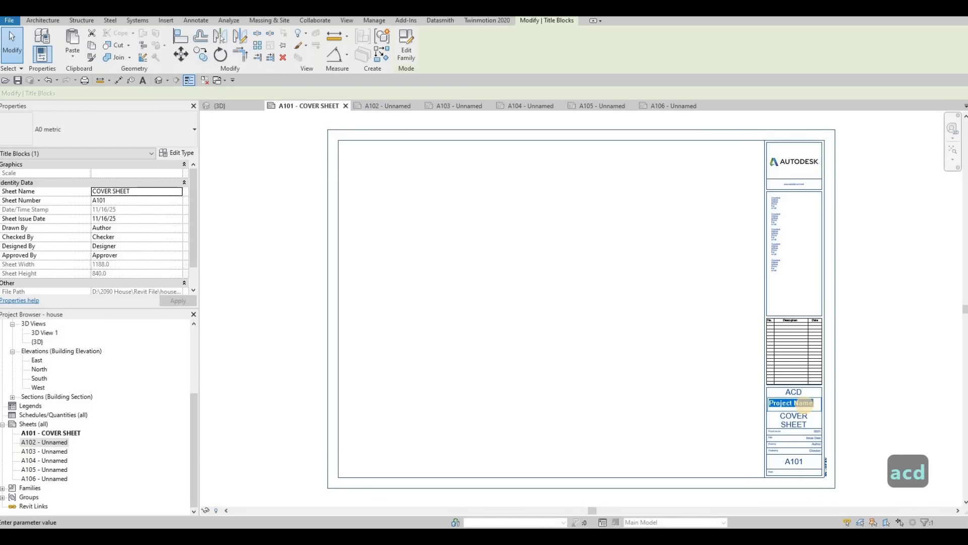
pyautogui.write('HOUSE')
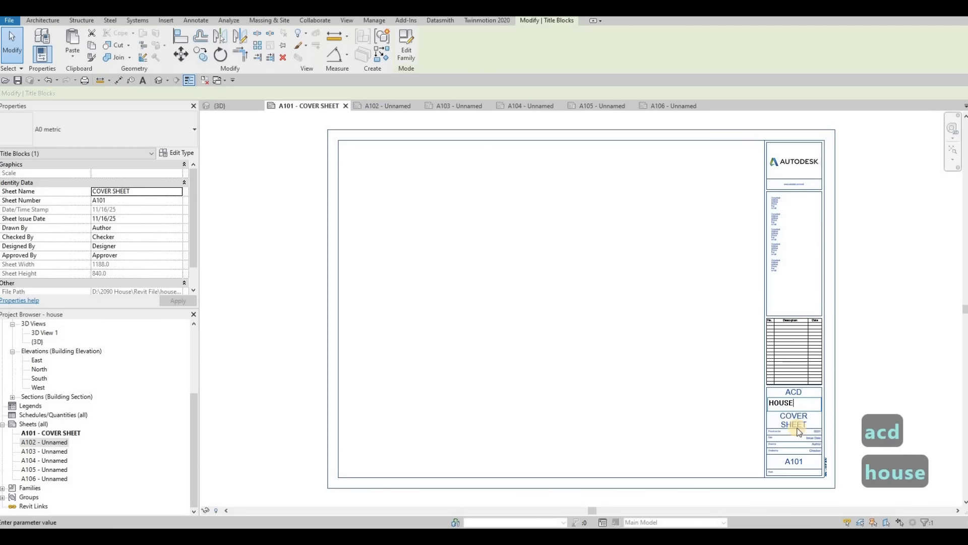
pyautogui.click(371, 211)
# - Rename sheet A102 as FIRST FLOOR directly in its title block
pyautogui.click(382, 106)
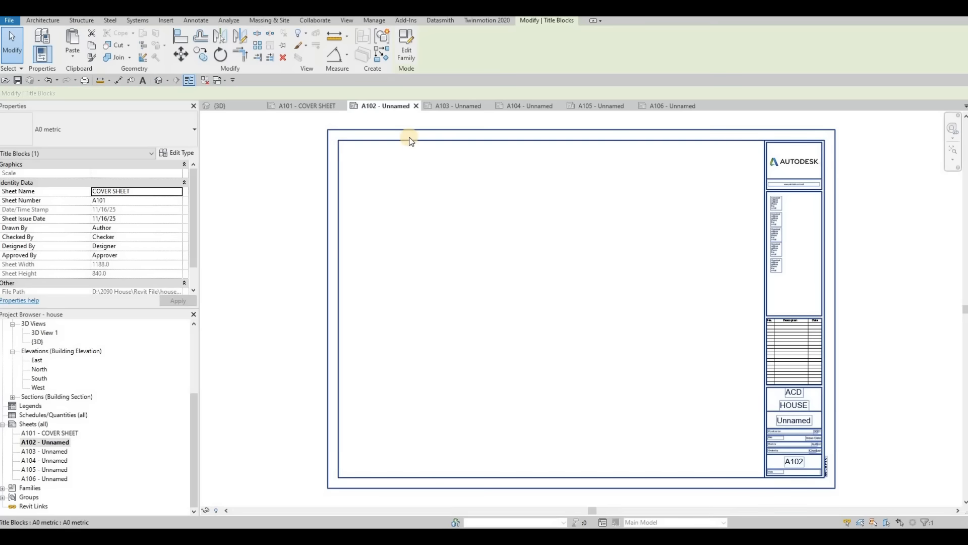
pyautogui.click(794, 423)
pyautogui.click(794, 423)
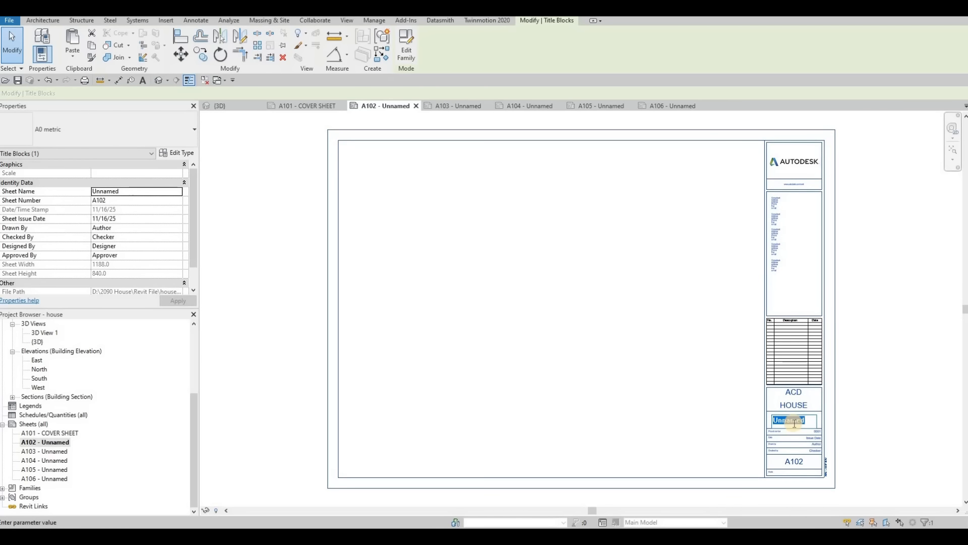
pyautogui.write('first flo')
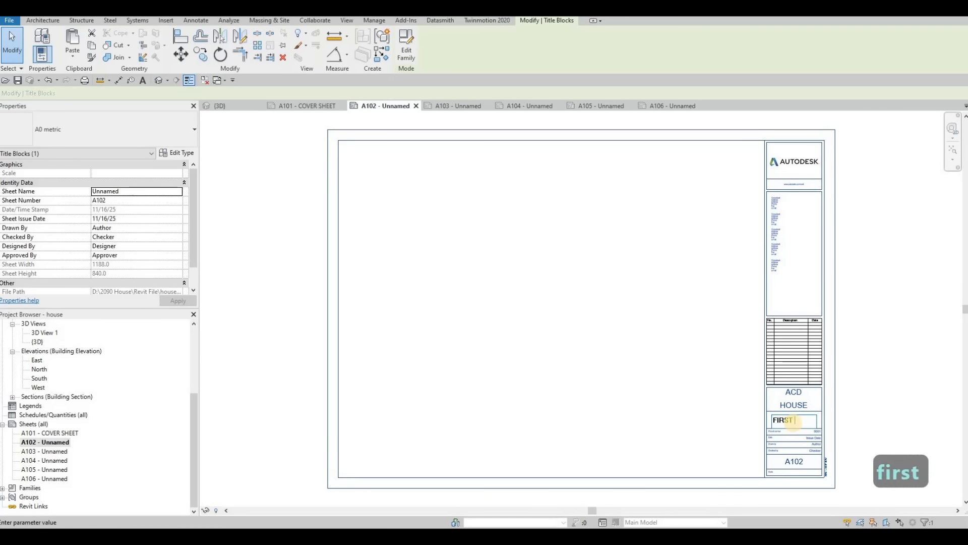
pyautogui.write('or')
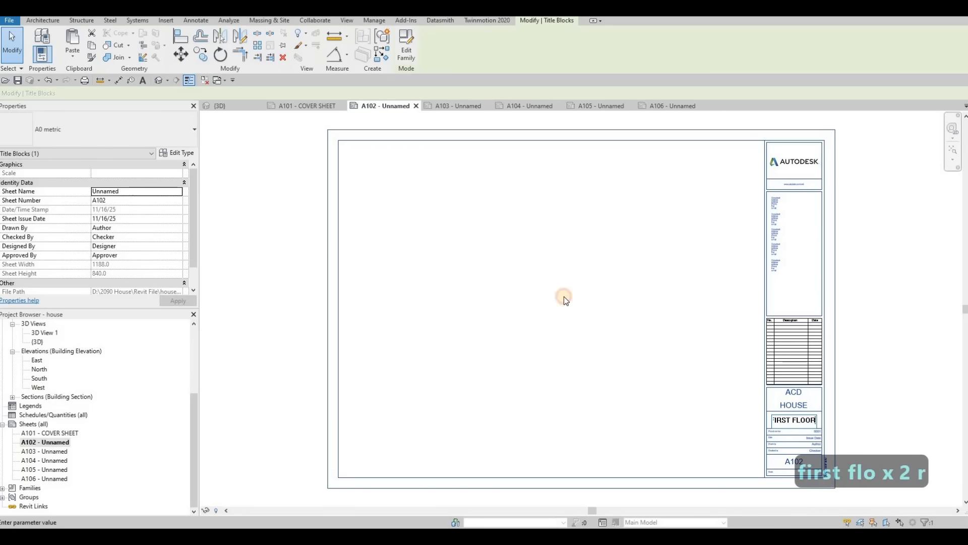
pyautogui.click(412, 325)
# - Rename sheet A103 as SECOND FLOOR, keeping its number
pyautogui.click(59, 451)
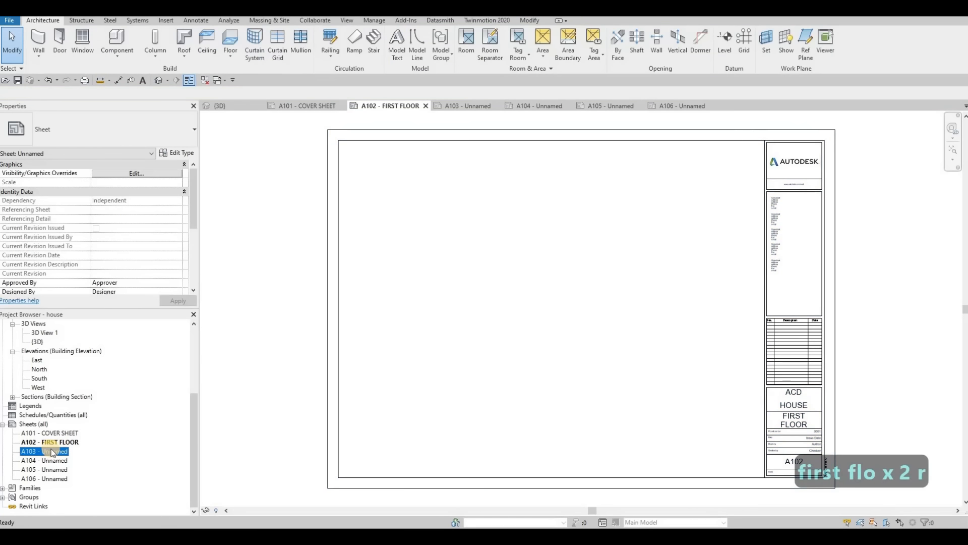
pyautogui.click(49, 457)
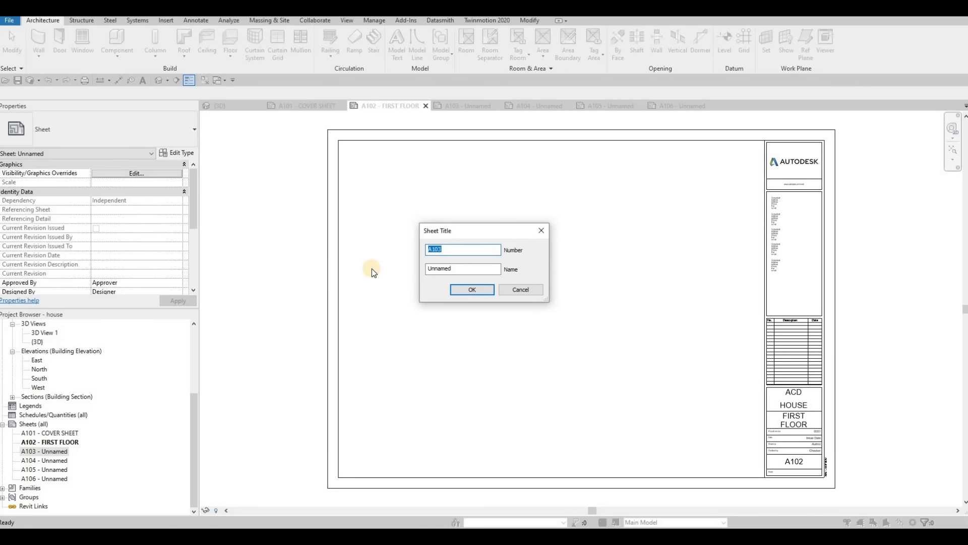
pyautogui.press('Tab')
pyautogui.write('SECOND FLOOR')
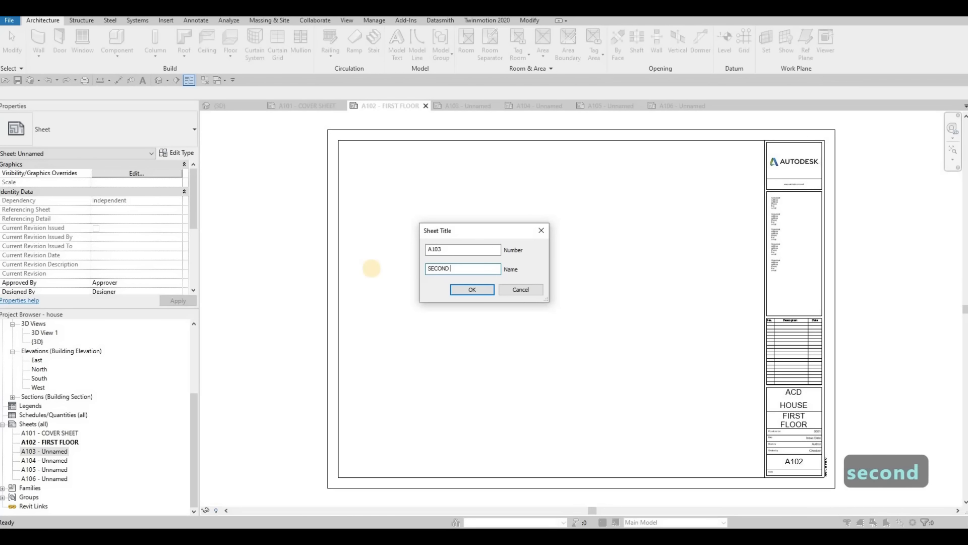
pyautogui.click(472, 289)
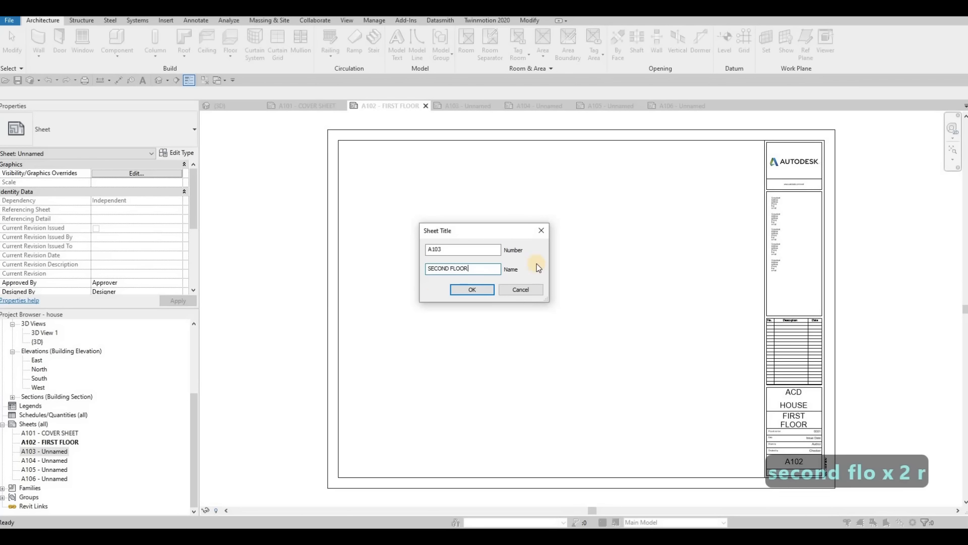
# - Rename sheet A104 as ELEVATION, keeping its number
pyautogui.click(55, 460)
pyautogui.press('F2')
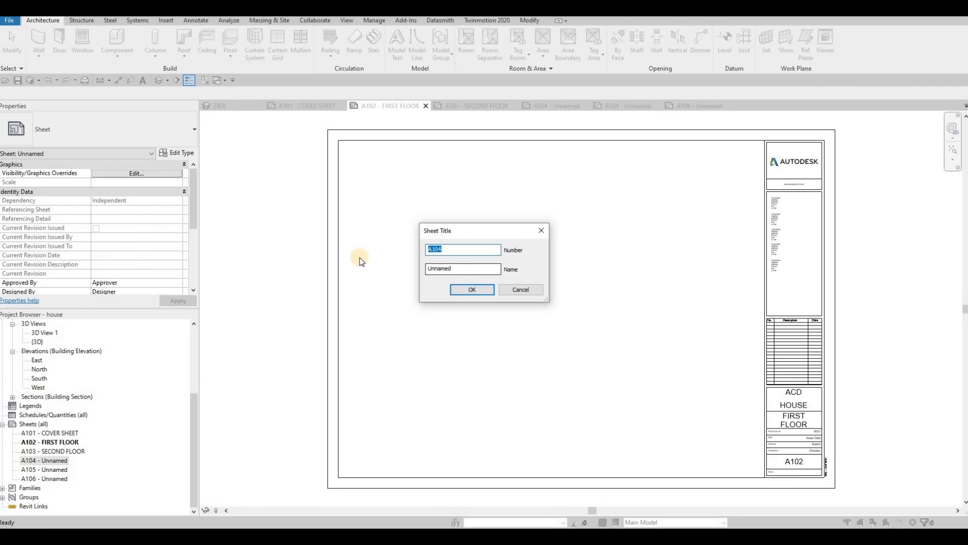
pyautogui.press('Tab')
pyautogui.write('ELEVATION')
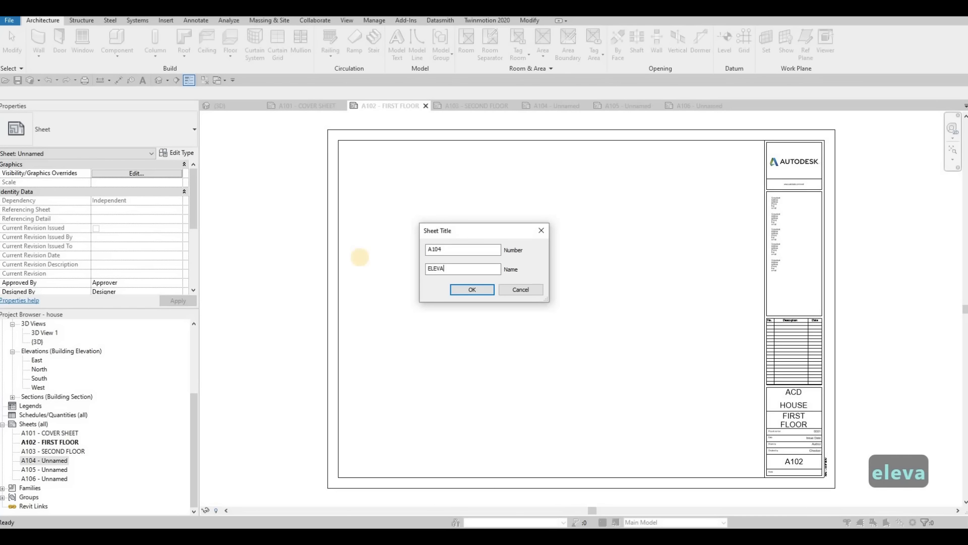
pyautogui.click(456, 288)
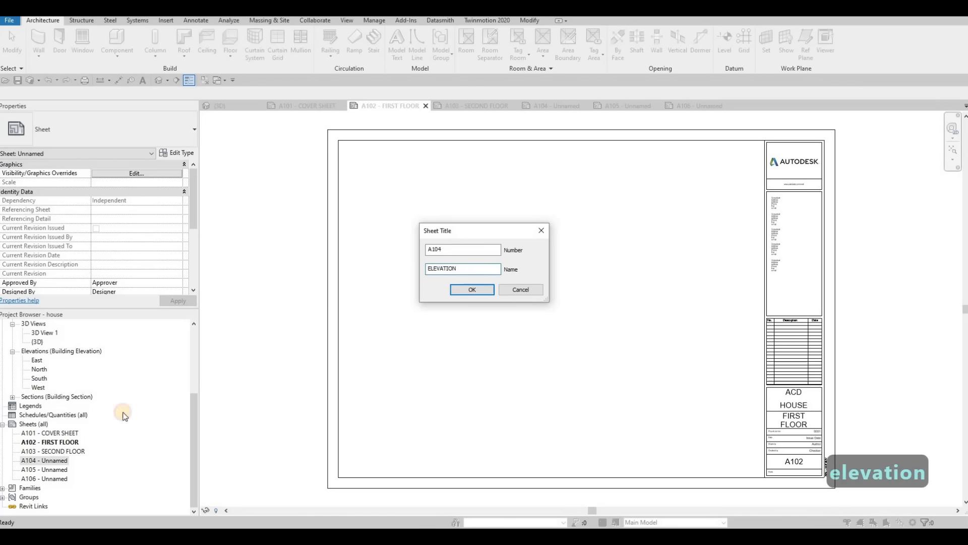
# - Give sheet A105 the name ELEVATION as well, leaving its sheet number as it is
pyautogui.click(59, 470)
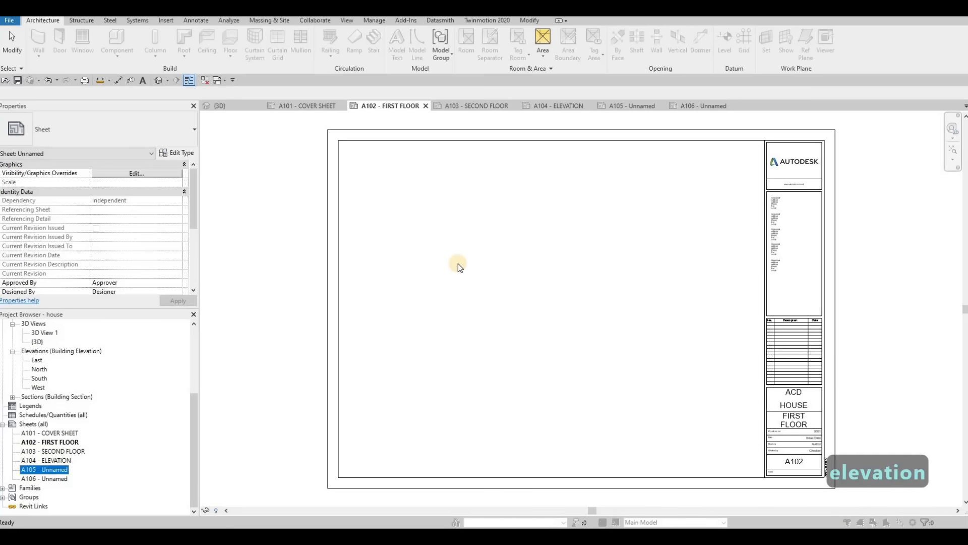
pyautogui.press('F2')
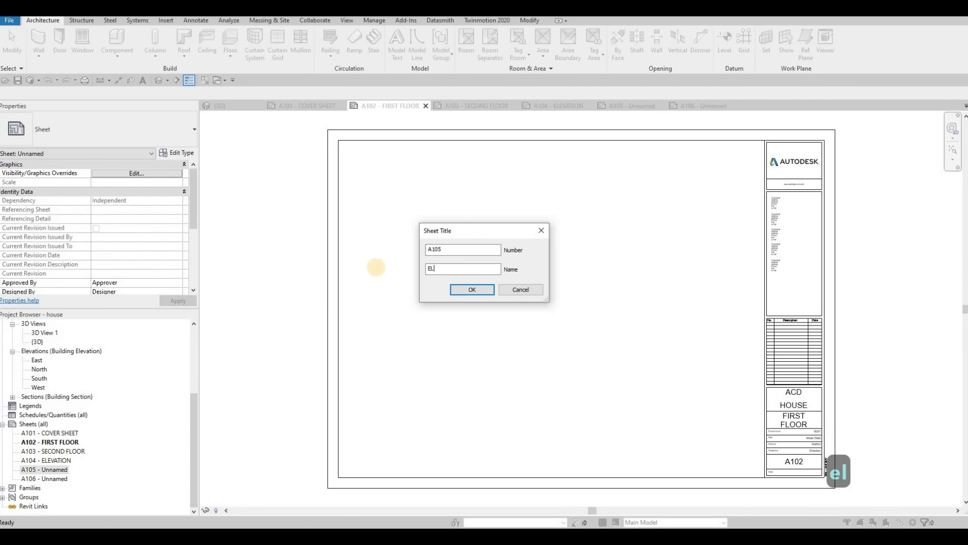
pyautogui.write('ELEVATION')
pyautogui.click(472, 290)
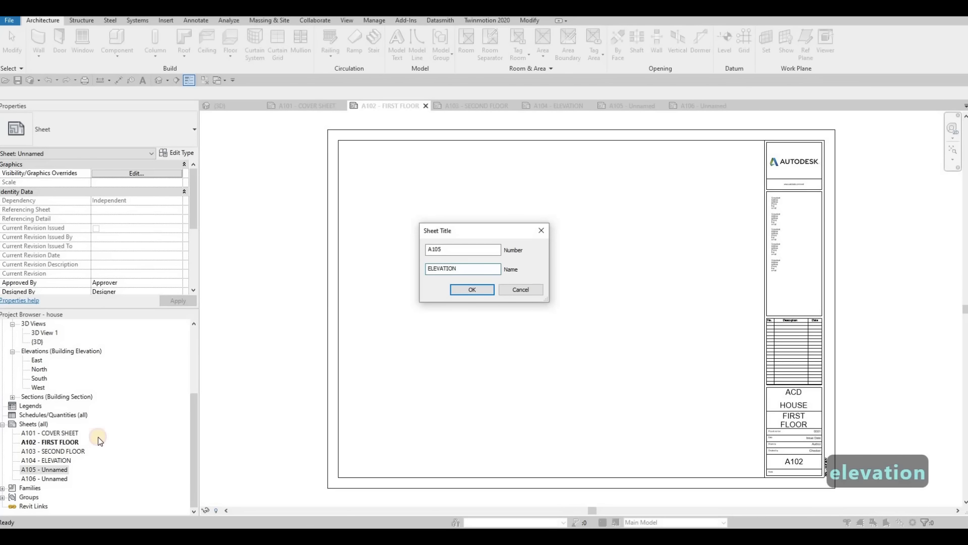
# - Rename sheet A106 as SECTIONS, keeping its number
pyautogui.click(46, 479)
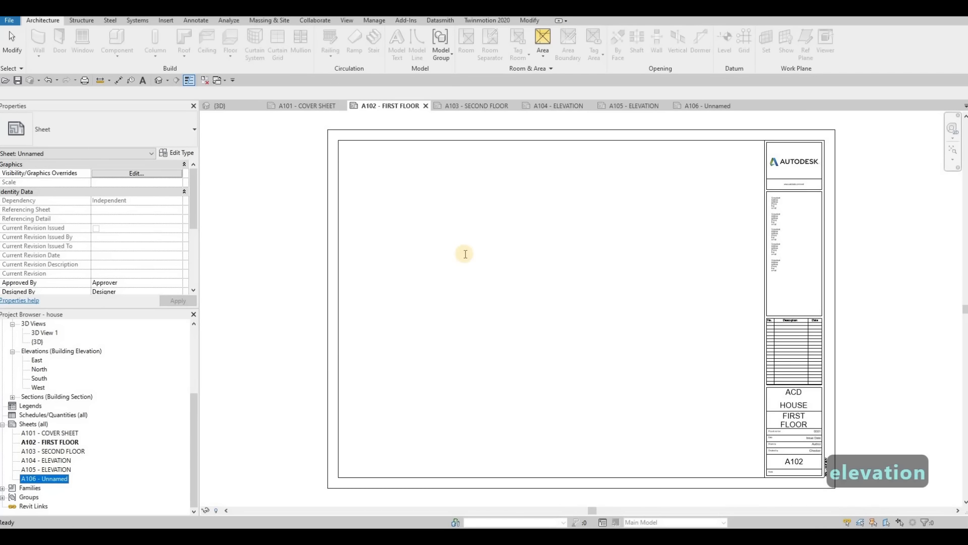
pyautogui.press('F2')
pyautogui.press('Tab')
pyautogui.write('SECTION')
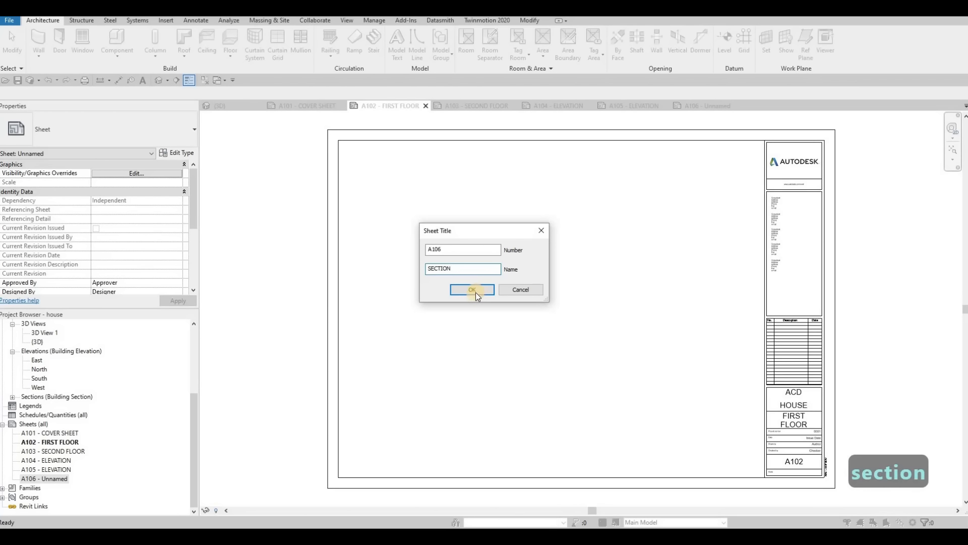
pyautogui.write('S')
pyautogui.press('Return')
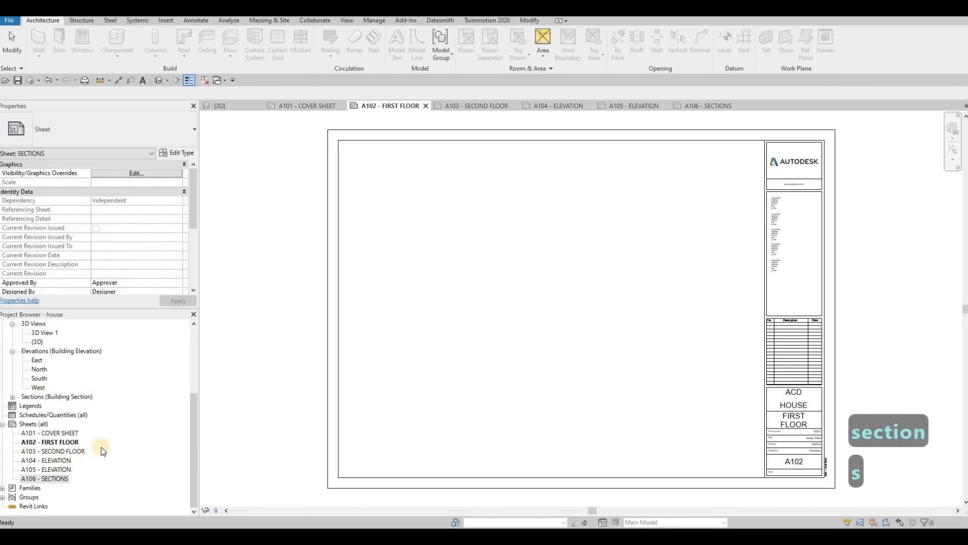
# - Open the 3D View 1 perspective of the house and render it at Draft quality
pyautogui.doubleClick(65, 433)
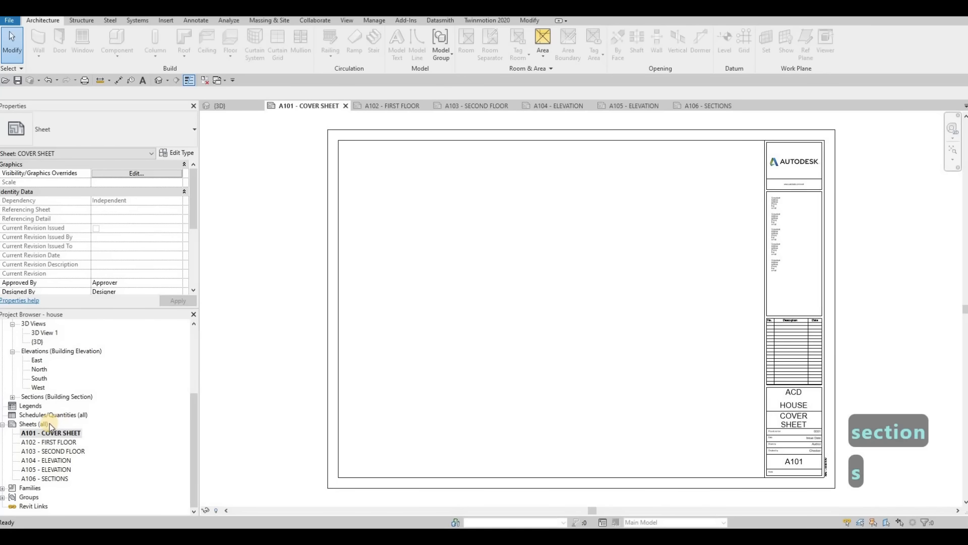
pyautogui.scroll(2, 48, 359)
pyautogui.doubleClick(46, 351)
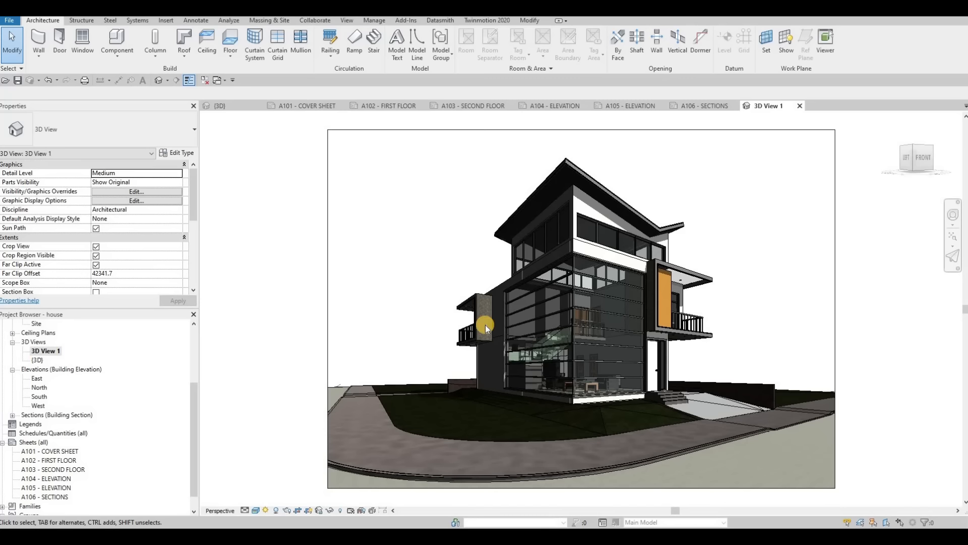
pyautogui.click(351, 21)
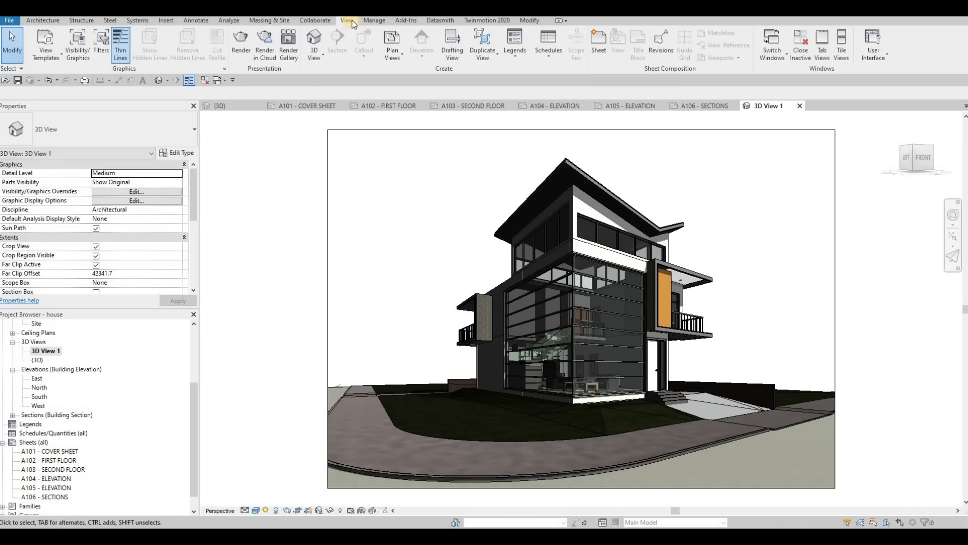
pyautogui.click(242, 46)
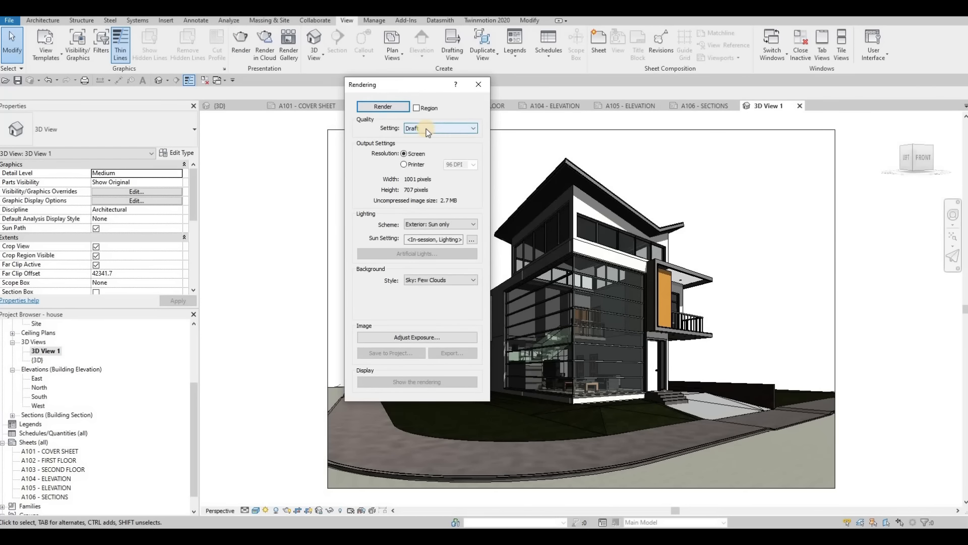
pyautogui.click(426, 132)
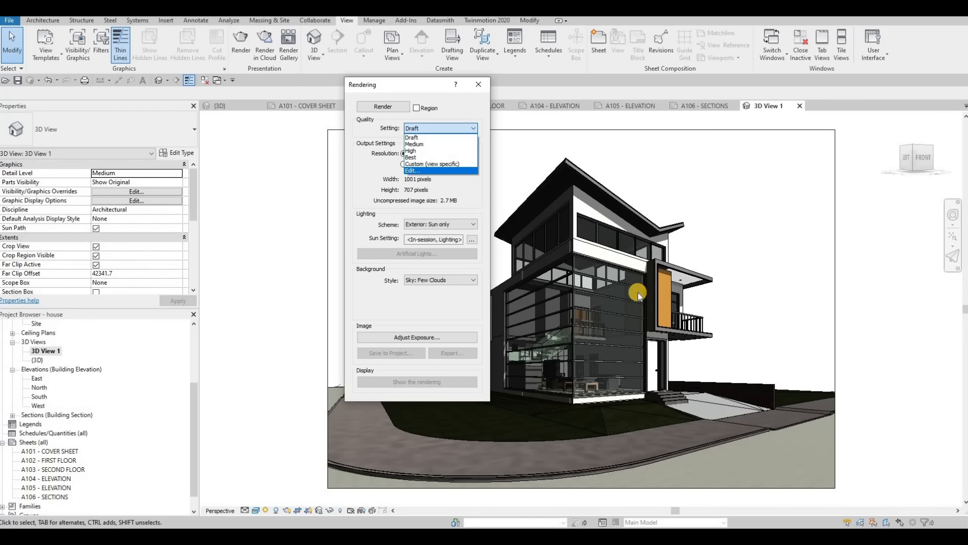
pyautogui.click(429, 129)
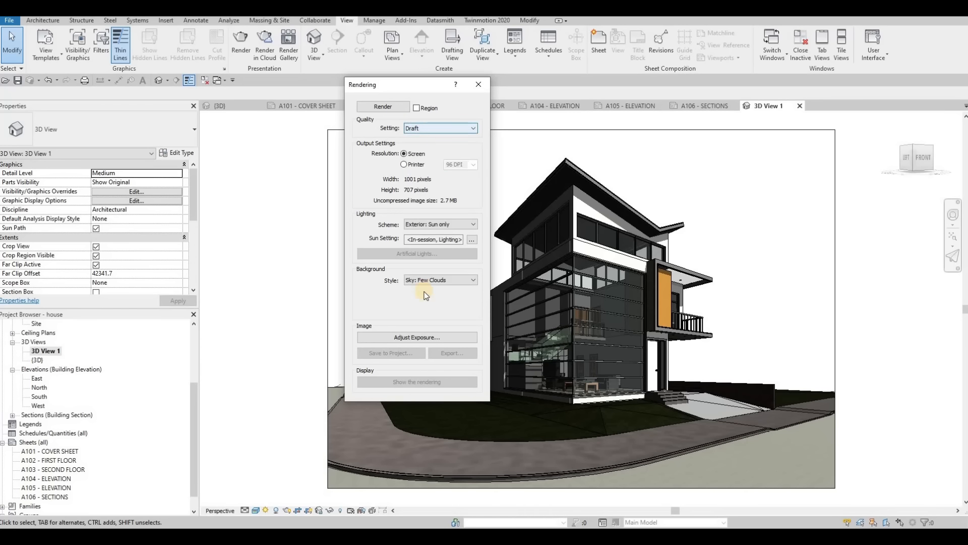
pyautogui.click(379, 109)
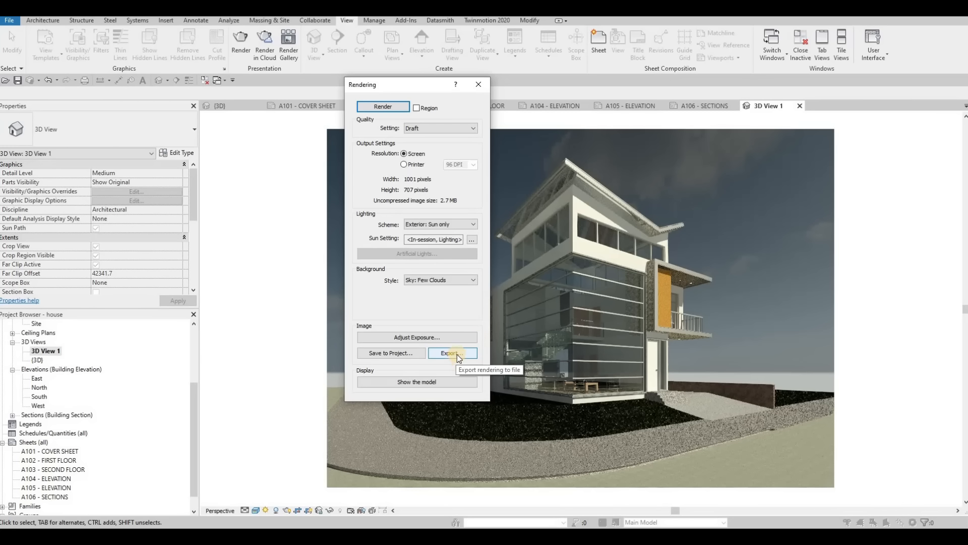
# - Save the rendered image to the project under the name RENDERING 1
pyautogui.click(390, 352)
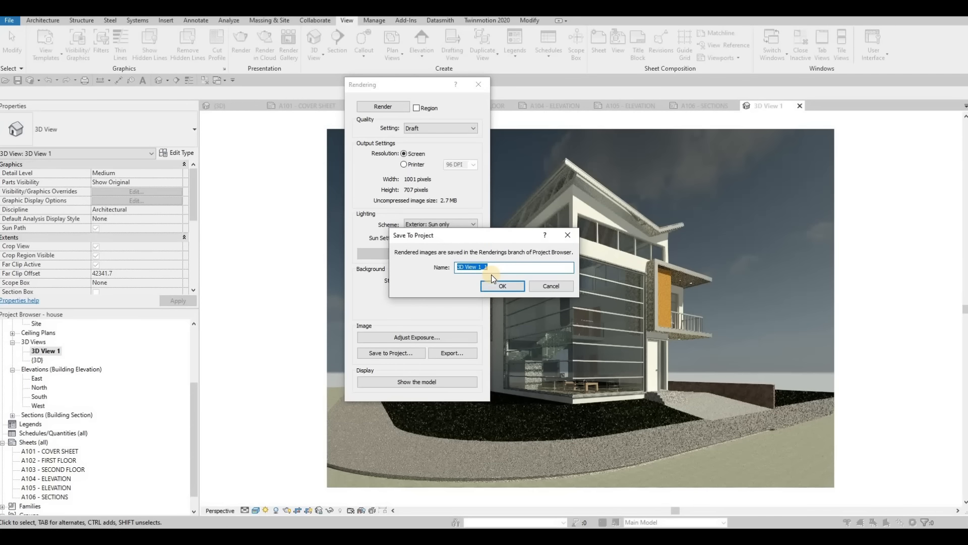
pyautogui.write('RENED')
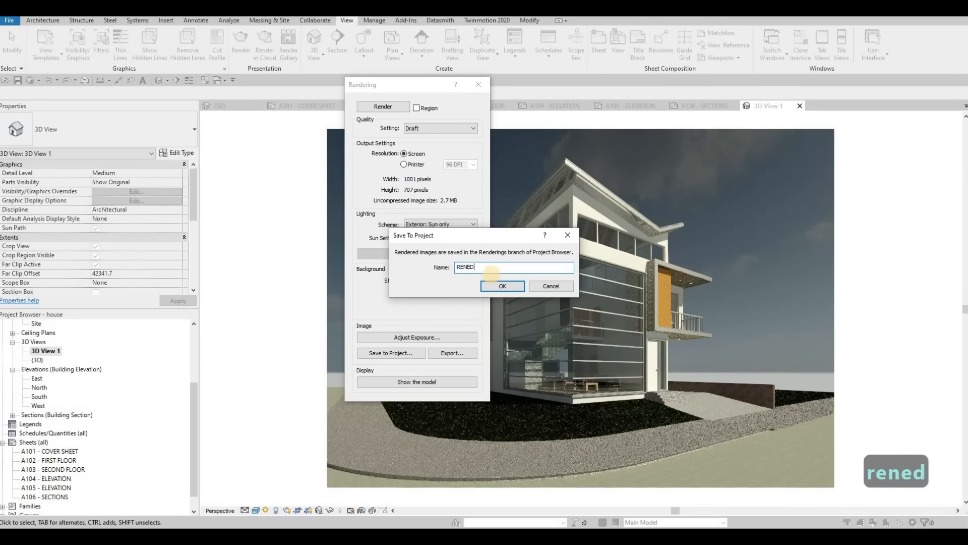
pyautogui.write('ERING 1')
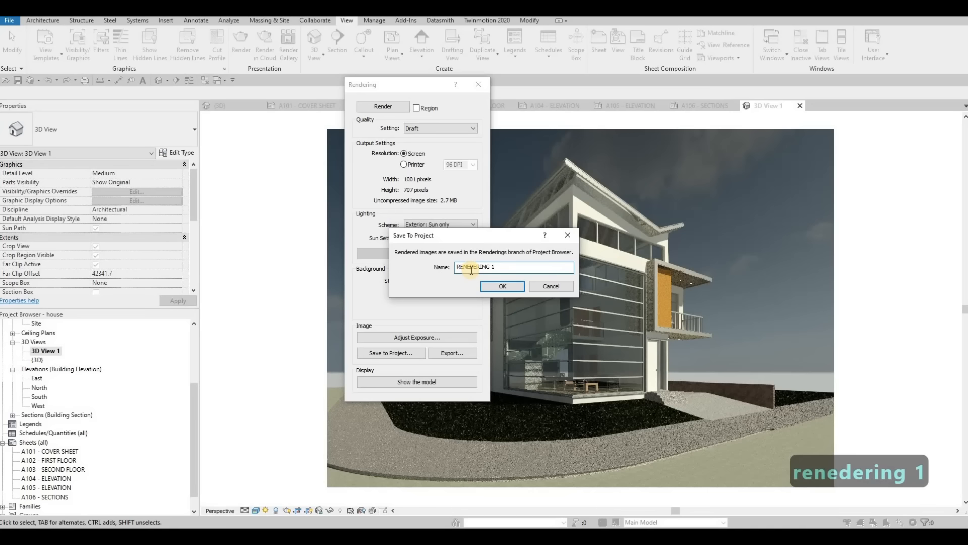
pyautogui.press('BackSpace')
pyautogui.click(502, 285)
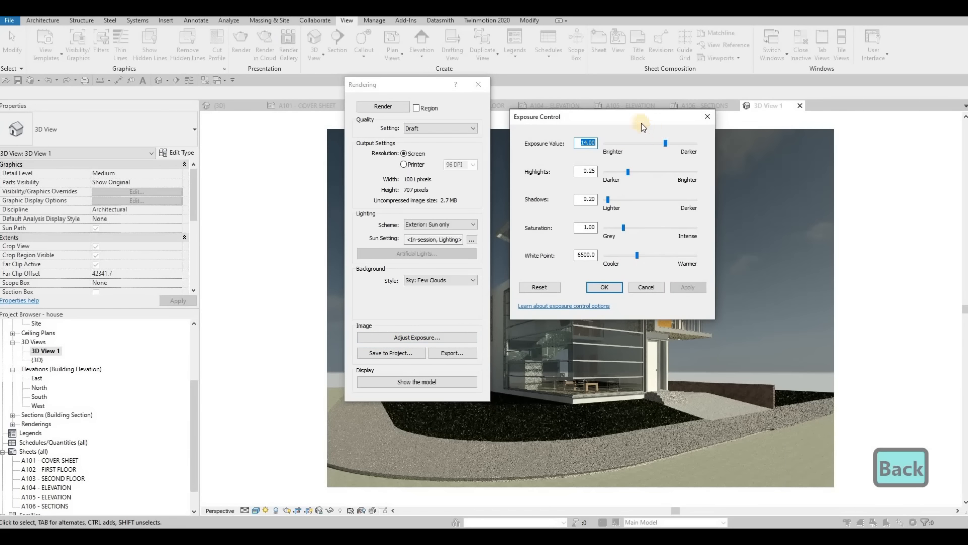
# - Adjust the rendering's exposure to value 14.51, highlights 0.21, shadows 0.36 and white point 6991, and apply it
pyautogui.moveTo(852, 160); pyautogui.dragTo(254, 200)
pyautogui.moveTo(214, 230); pyautogui.dragTo(215, 233)
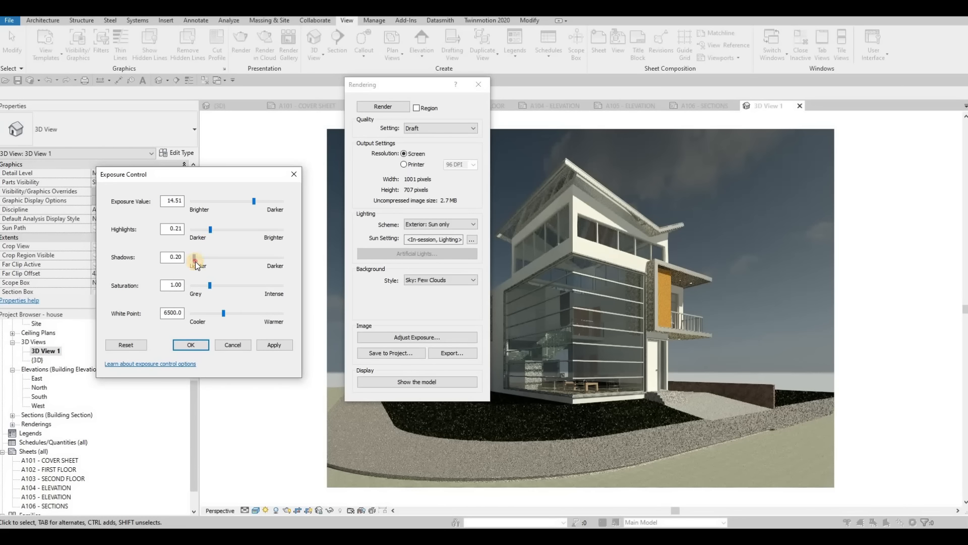
pyautogui.moveTo(195, 258); pyautogui.dragTo(199, 258)
pyautogui.click(271, 345)
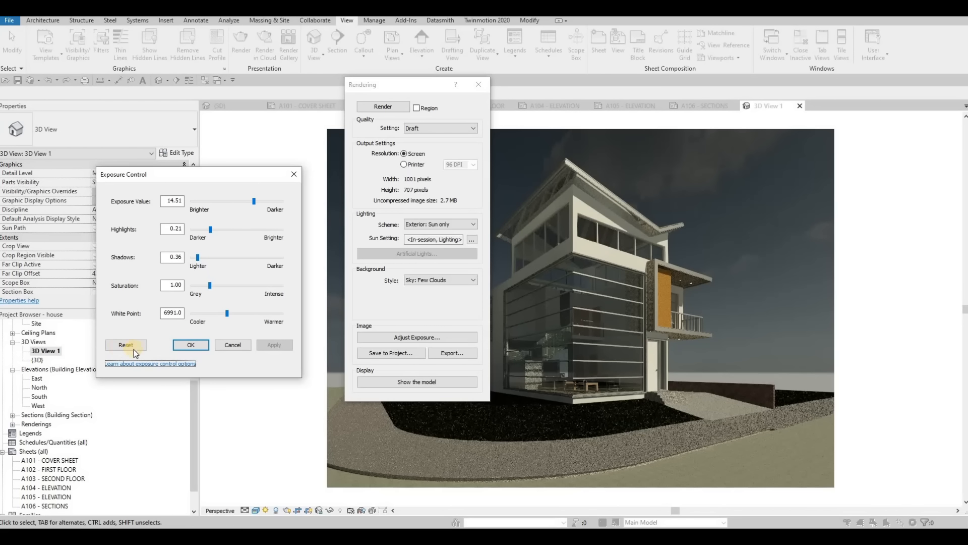
pyautogui.click(196, 344)
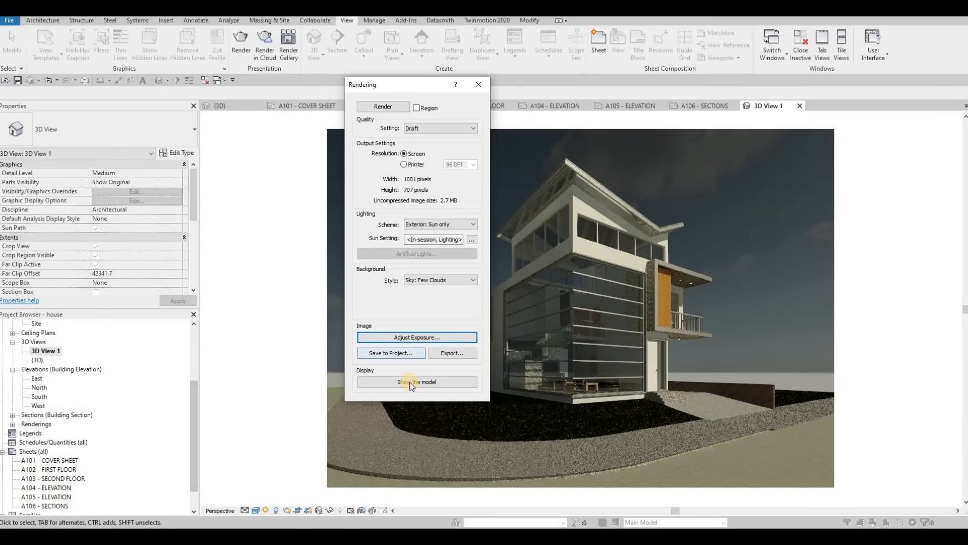
# - Close the rendering settings and place the saved RENDERING 1 image on the A101 cover sheet, in the upper-left part of the drawing area
pyautogui.click(482, 84)
pyautogui.click(12, 424)
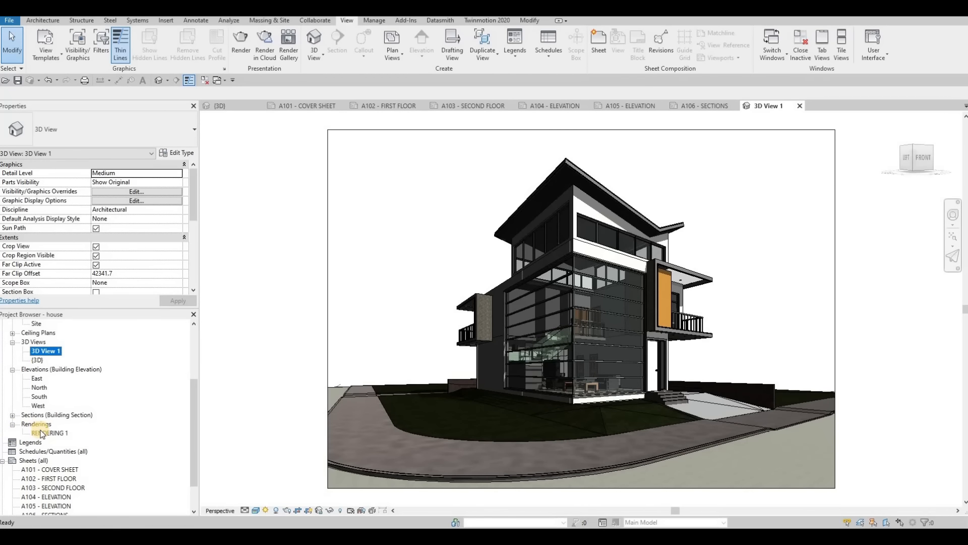
pyautogui.click(297, 105)
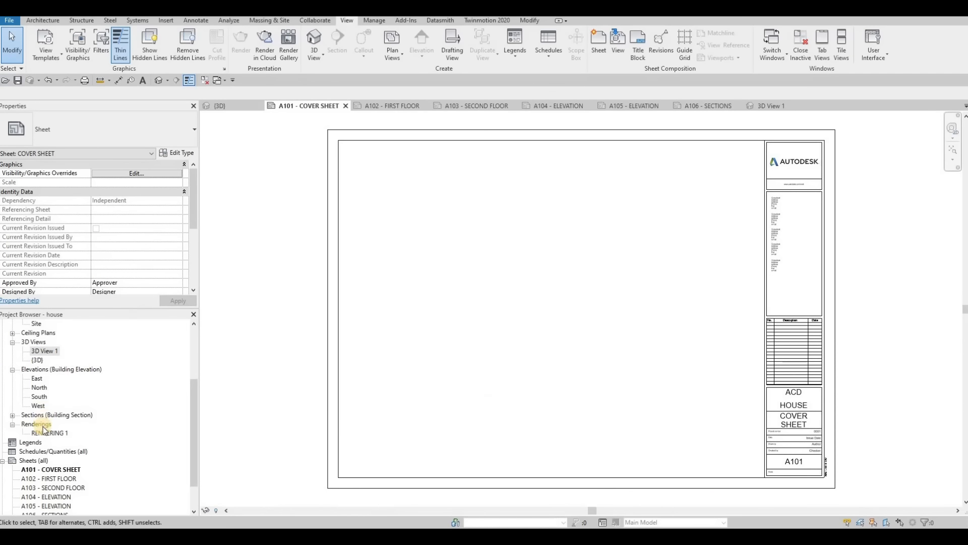
pyautogui.moveTo(52, 434); pyautogui.dragTo(448, 206)
pyautogui.click(426, 218)
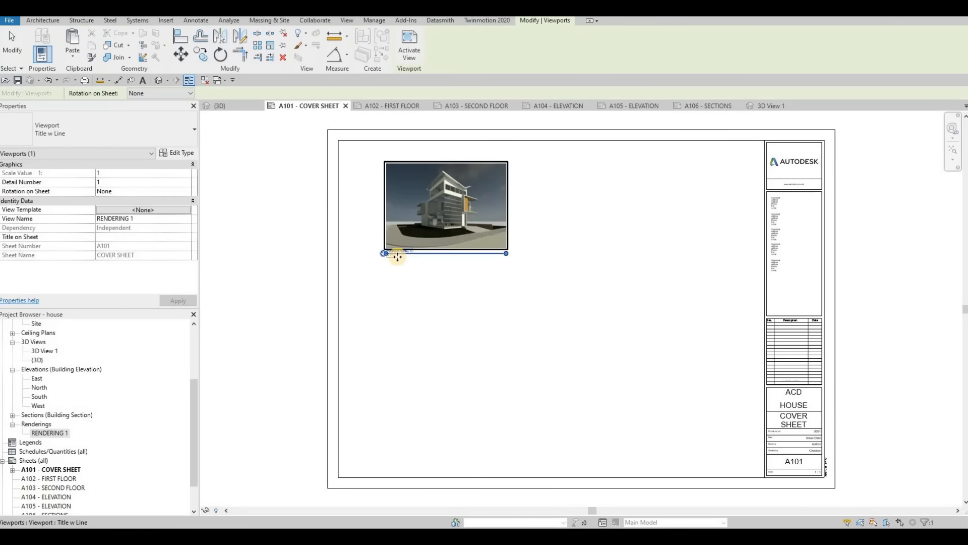
# - Switch the rendering's viewport on the cover sheet to No Title and enlarge its image proportionally to about 770 mm wide
pyautogui.click(144, 131)
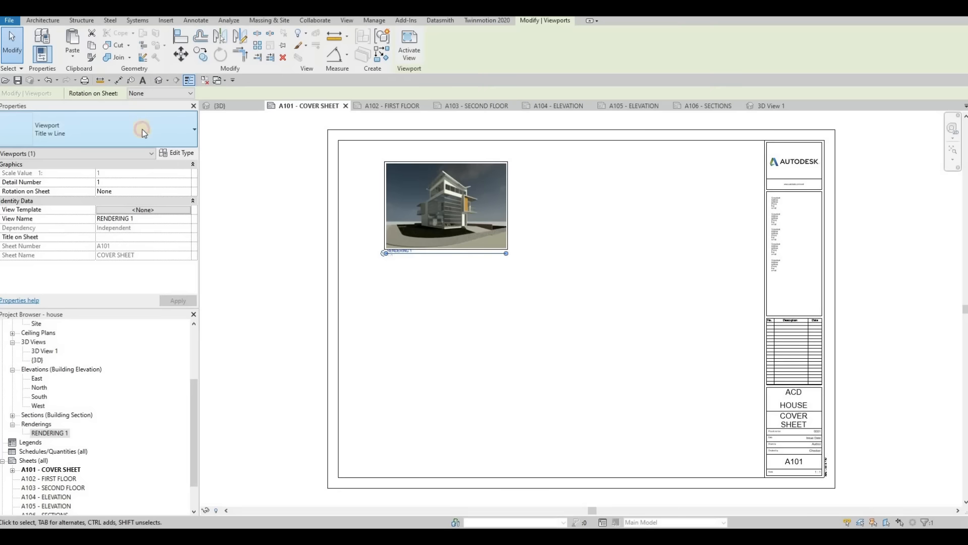
pyautogui.click(123, 179)
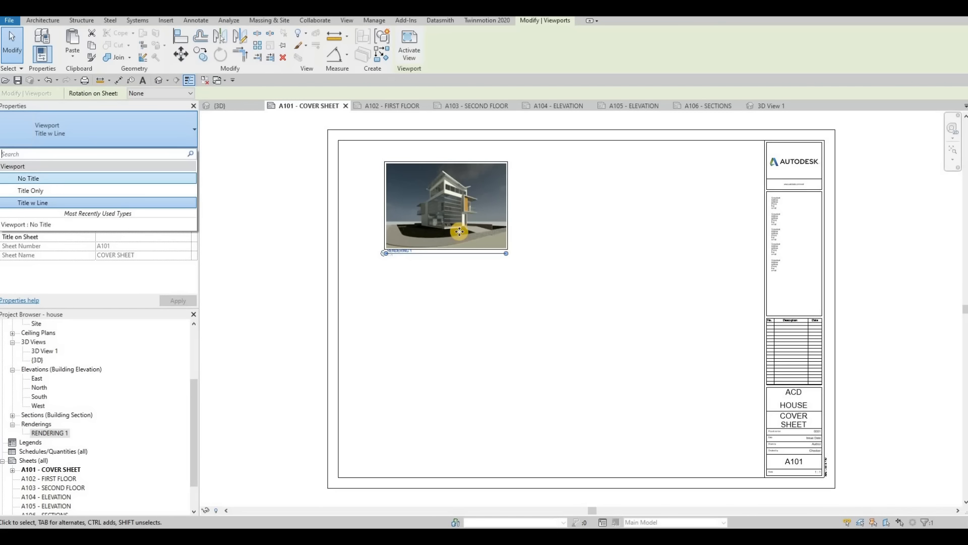
pyautogui.doubleClick(458, 226)
pyautogui.click(508, 249)
pyautogui.moveTo(507, 248); pyautogui.dragTo(691, 373)
pyautogui.moveTo(576, 277); pyautogui.dragTo(539, 264)
pyautogui.moveTo(651, 361); pyautogui.dragTo(680, 383)
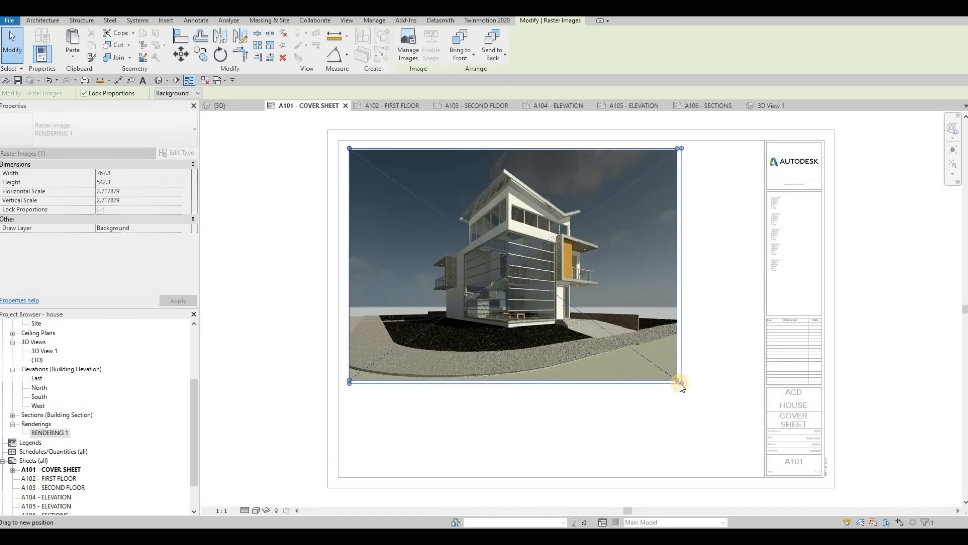
pyautogui.click(240, 284)
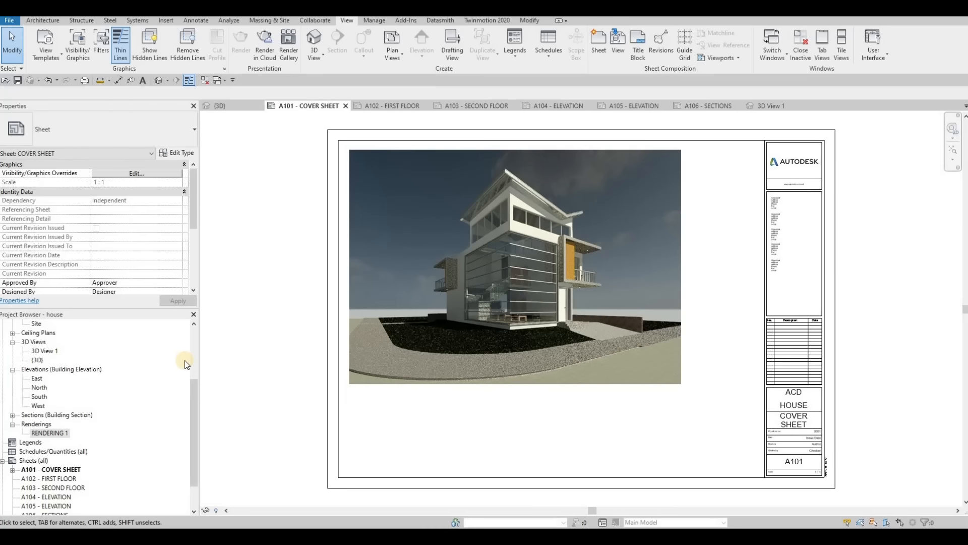
# - Create a new sheet list with the Sheet Number and Sheet Name fields, in that order
pyautogui.rightClick(31, 453)
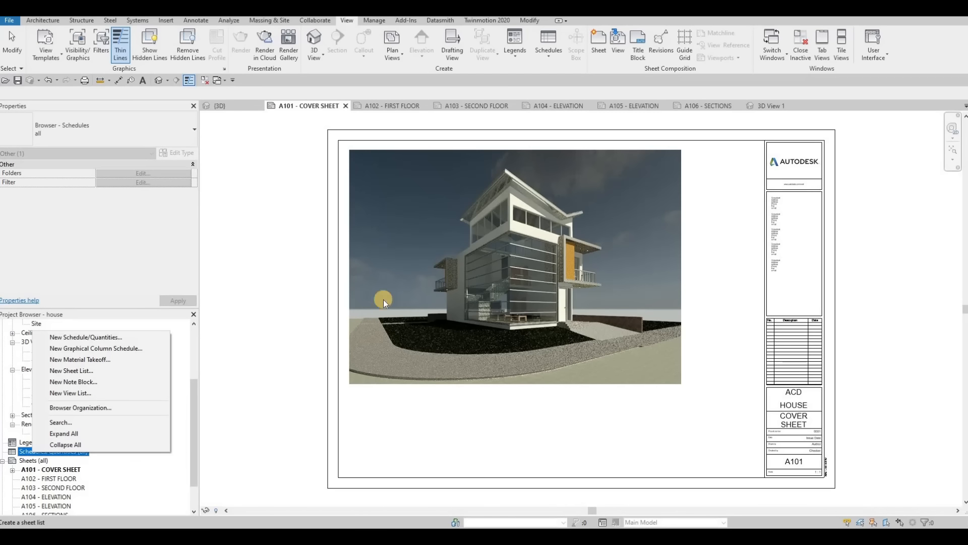
pyautogui.click(83, 373)
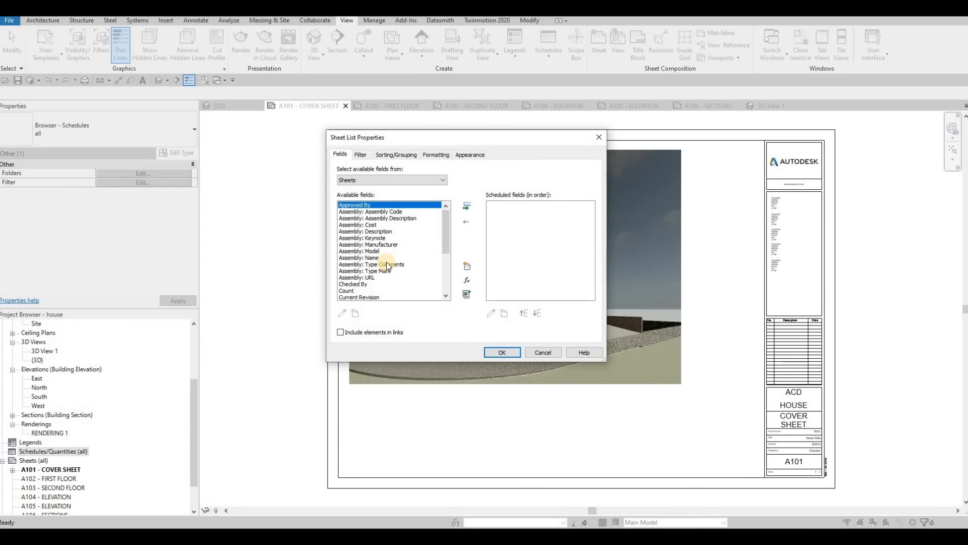
pyautogui.scroll(-4, 376, 283)
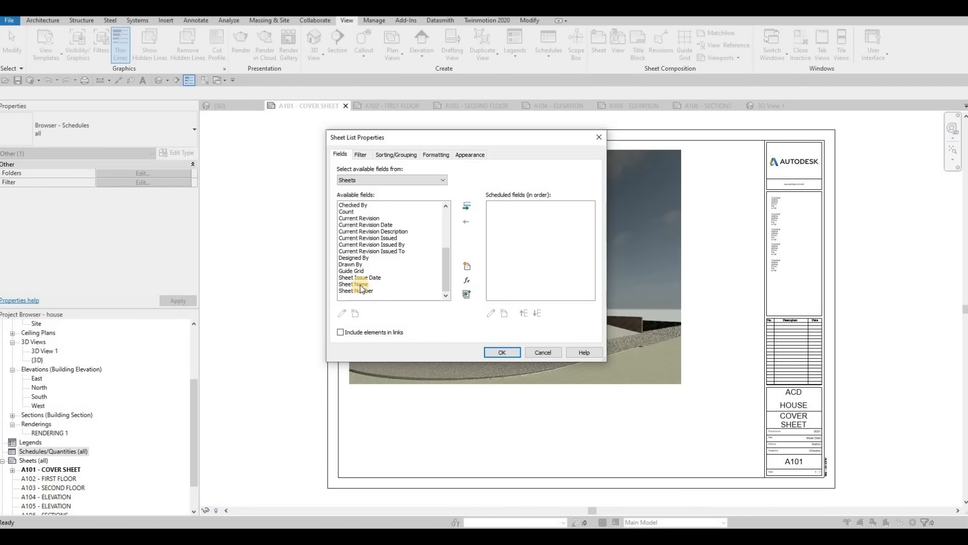
pyautogui.click(411, 284)
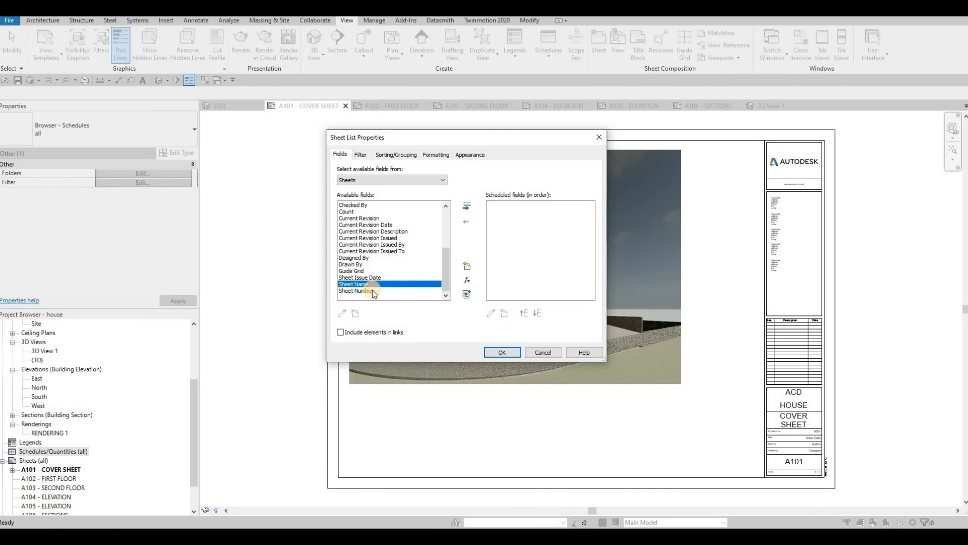
pyautogui.click(372, 290)
pyautogui.click(466, 206)
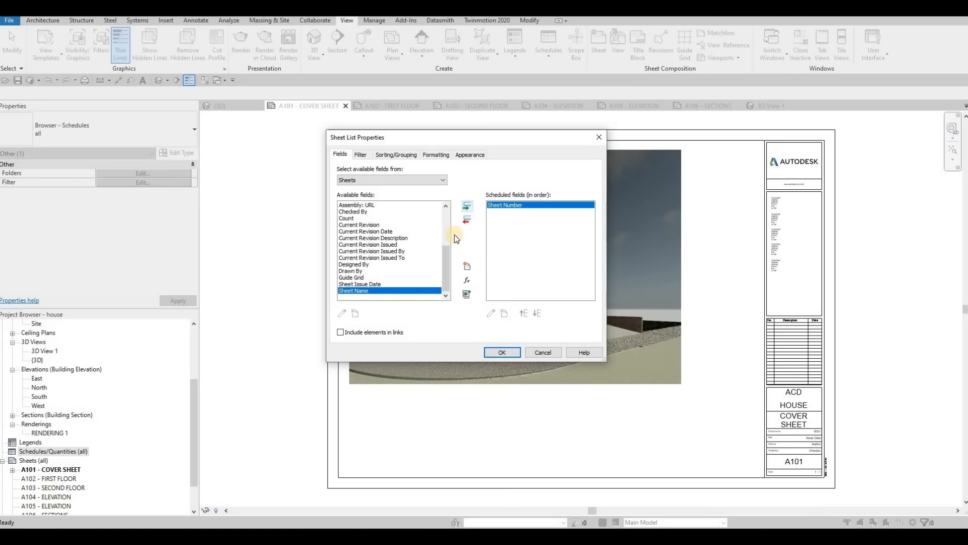
pyautogui.click(468, 206)
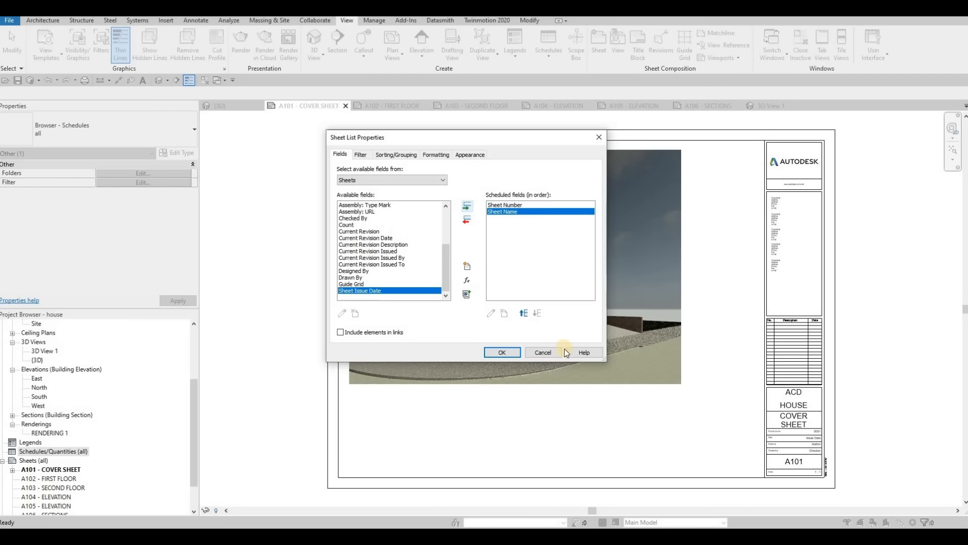
pyautogui.click(507, 351)
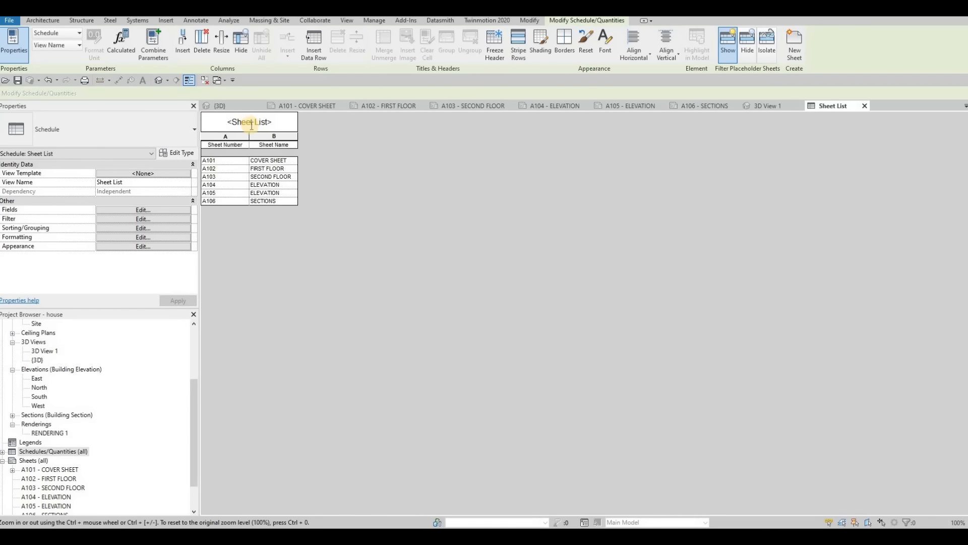
# - Change the title of the sheet list to DRAWING LIST
pyautogui.click(251, 125)
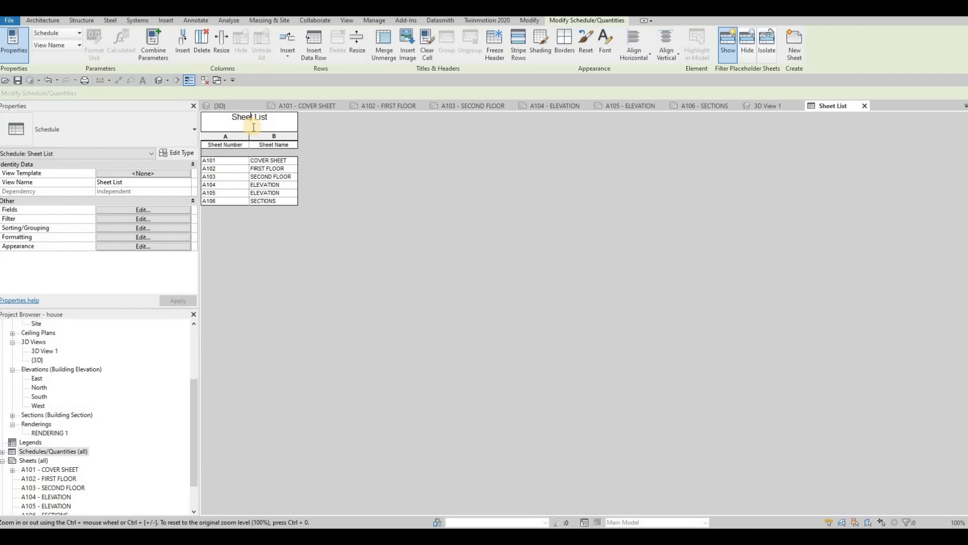
pyautogui.hotkey('ctrl', 'a')
pyautogui.write('DRA')
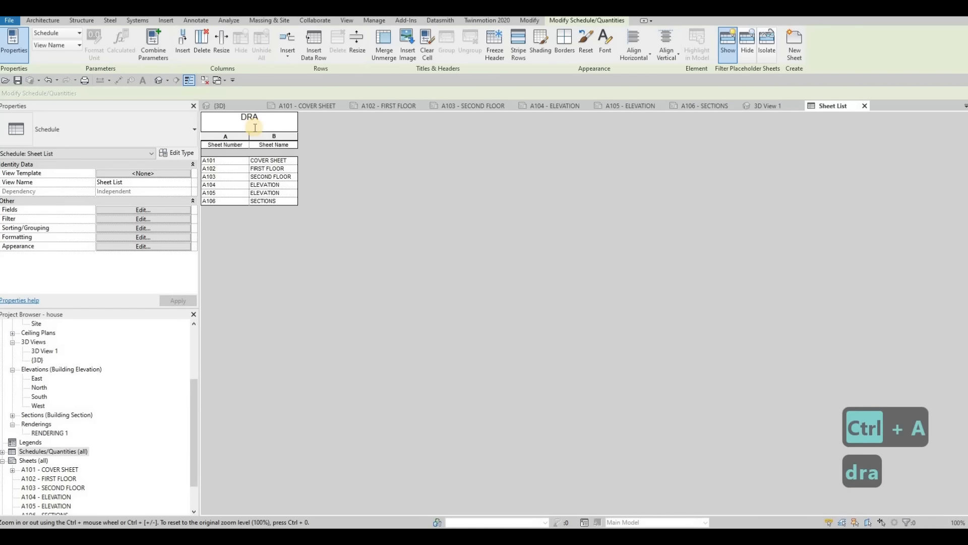
pyautogui.write('WING LIST')
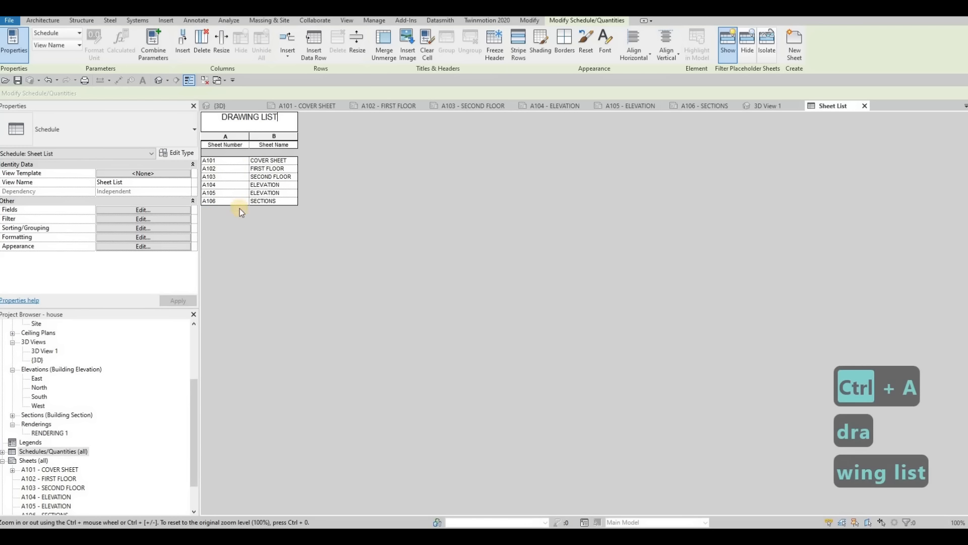
pyautogui.click(267, 240)
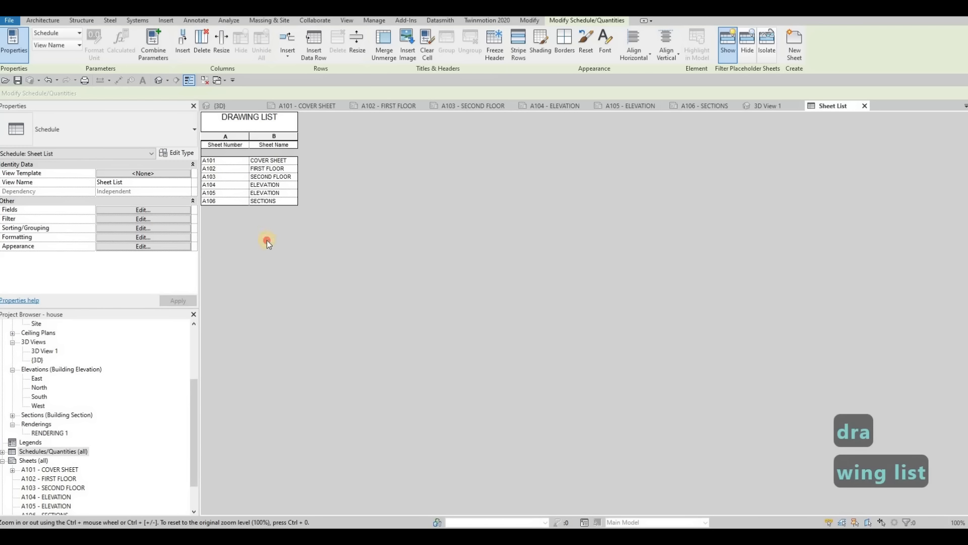
# - Format the drawing list without a blank row before data, using 8mm Arial title text, 6mm Arial header text and 4mm Arial body text
pyautogui.click(128, 247)
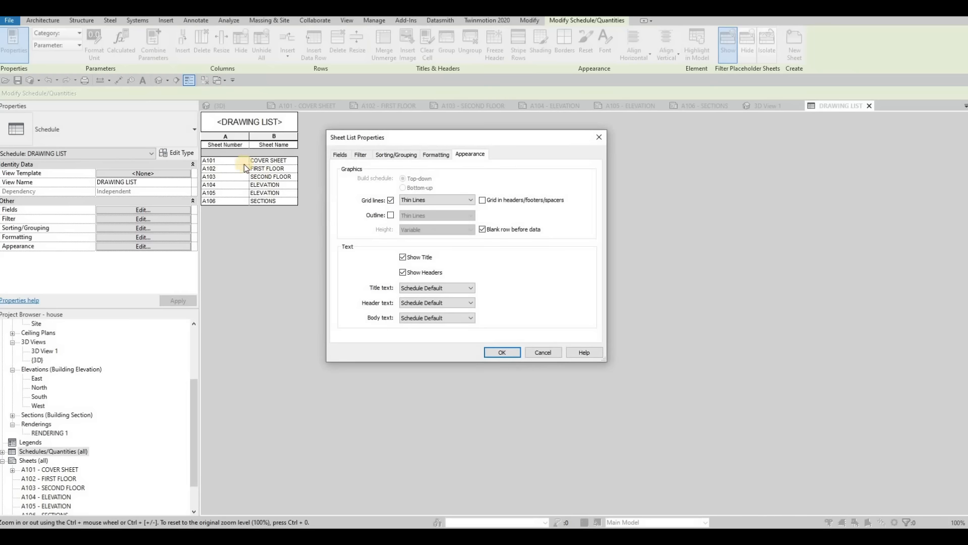
pyautogui.click(482, 229)
pyautogui.click(431, 287)
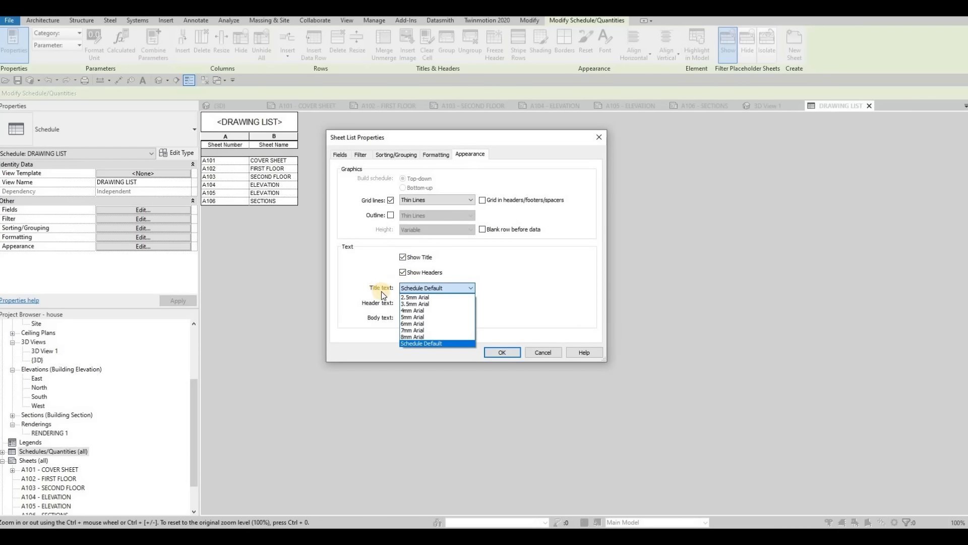
pyautogui.click(414, 337)
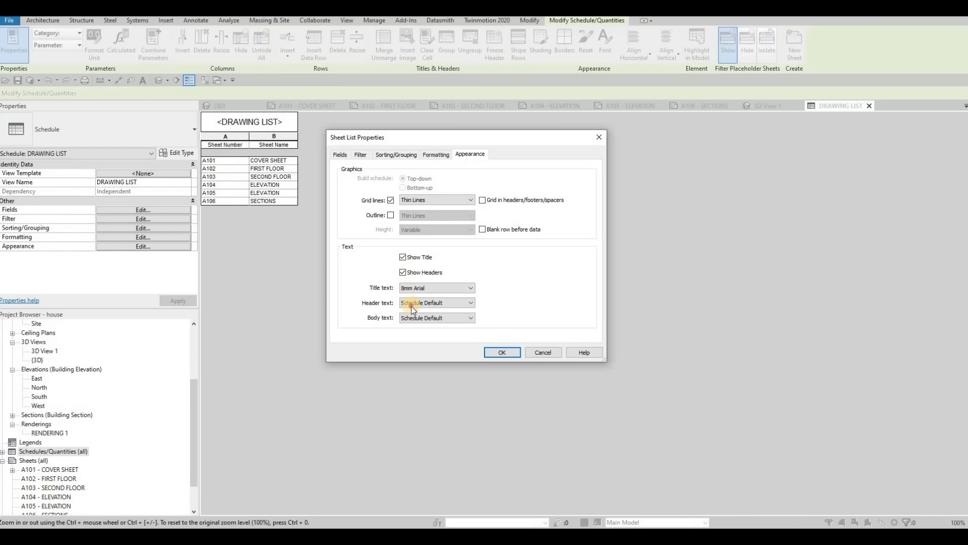
pyautogui.click(434, 302)
pyautogui.click(424, 338)
pyautogui.click(409, 322)
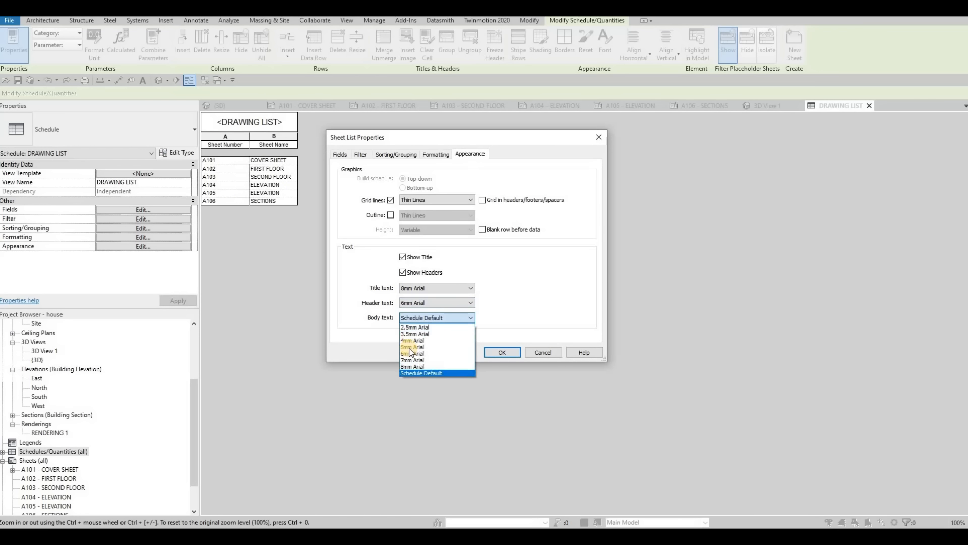
pyautogui.click(415, 346)
pyautogui.click(416, 320)
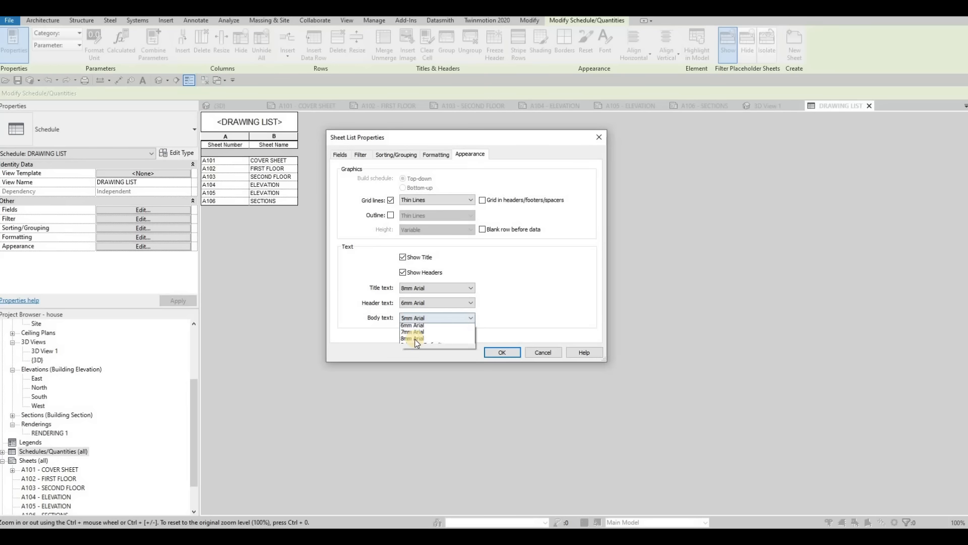
pyautogui.click(416, 340)
pyautogui.click(506, 352)
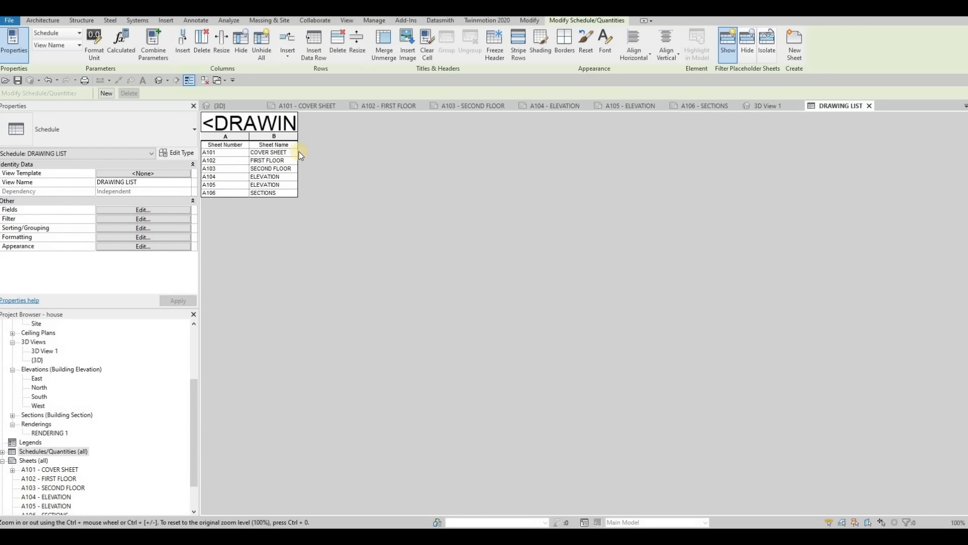
pyautogui.click(297, 123)
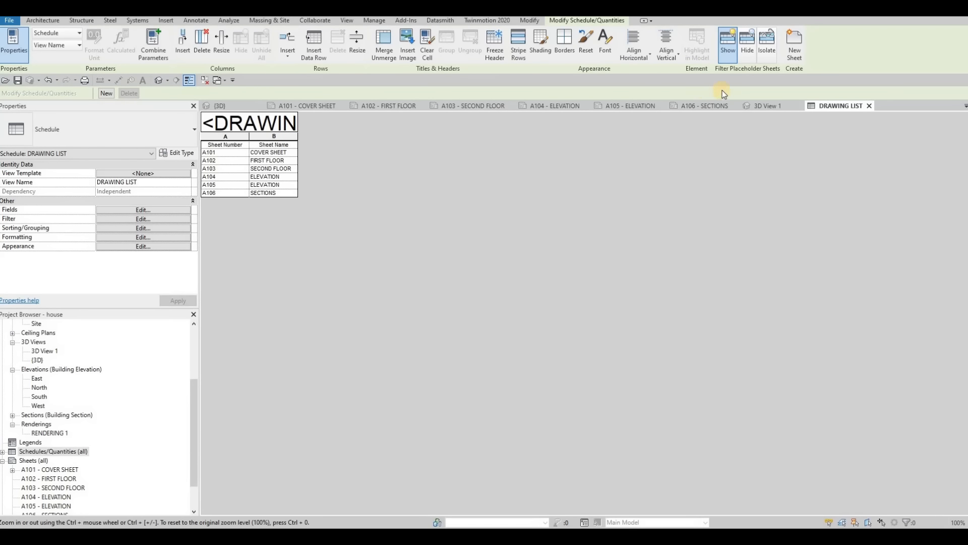
# - Place the DRAWING LIST schedule on the A101 cover sheet, between the rendering and the title block
pyautogui.click(321, 107)
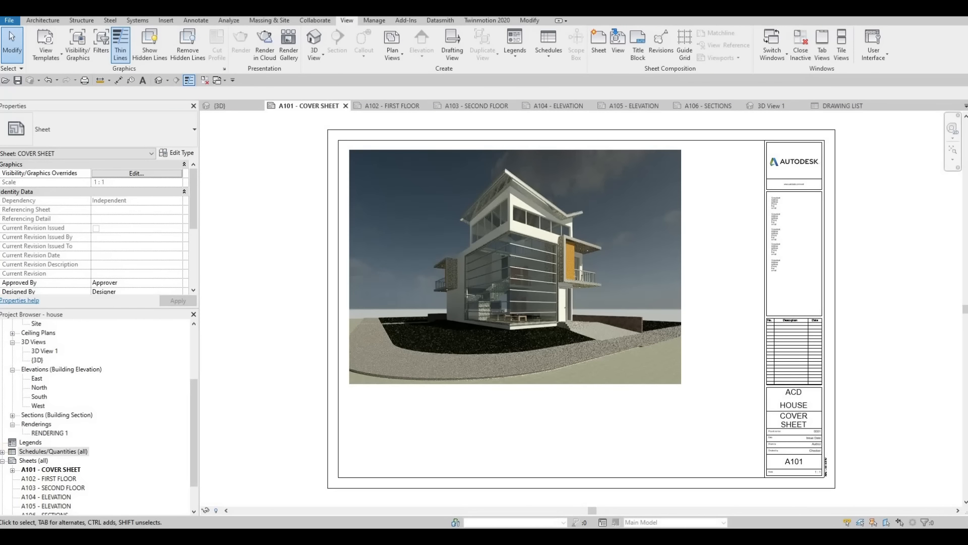
pyautogui.doubleClick(36, 454)
pyautogui.moveTo(40, 459); pyautogui.dragTo(638, 295)
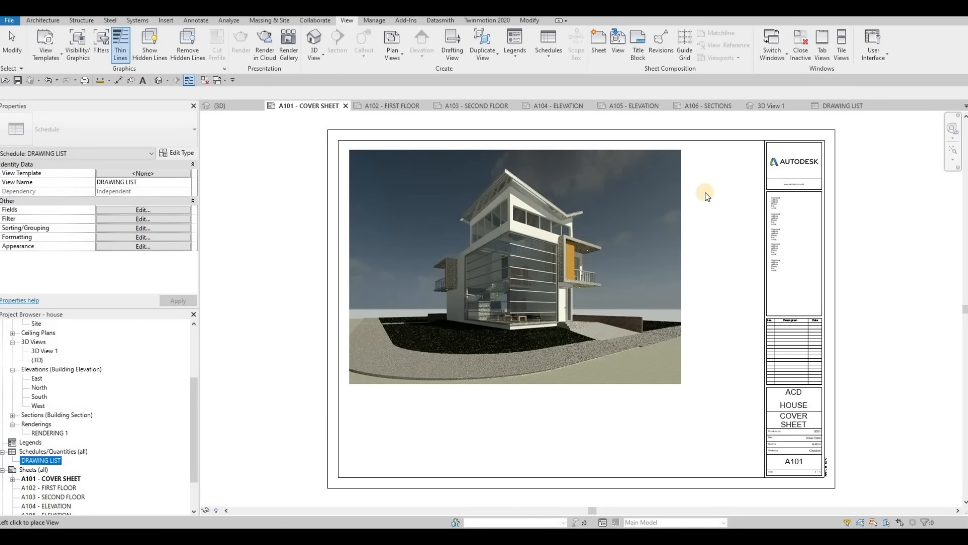
pyautogui.click(706, 195)
# - Widen both columns of the drawing list so its title and sheet names fit on one line, and align it with the rendering's upper edge
pyautogui.scroll(3, 652, 192)
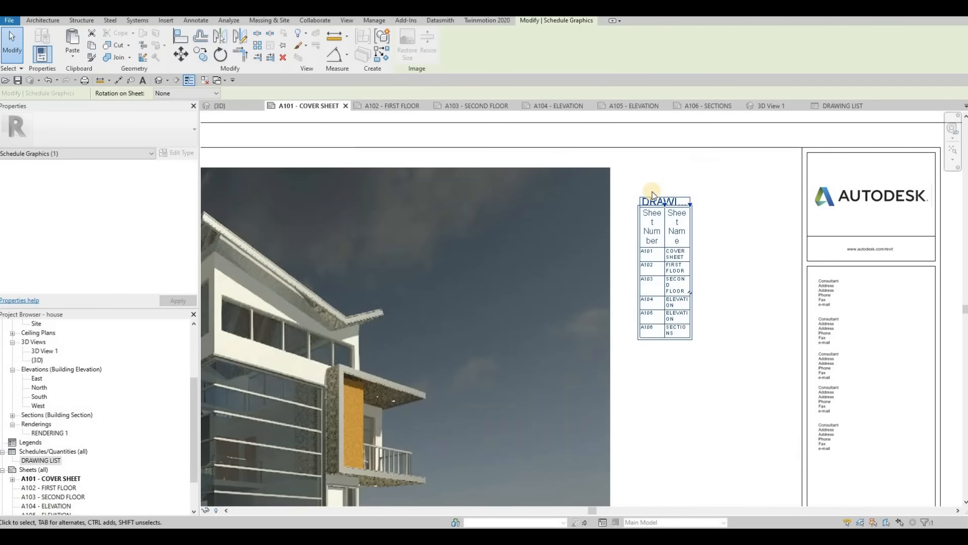
pyautogui.scroll(3, 652, 192)
pyautogui.moveTo(630, 203); pyautogui.dragTo(767, 202)
pyautogui.moveTo(570, 202); pyautogui.dragTo(607, 222)
pyautogui.scroll(-2, 658, 206)
pyautogui.moveTo(655, 197); pyautogui.dragTo(645, 163)
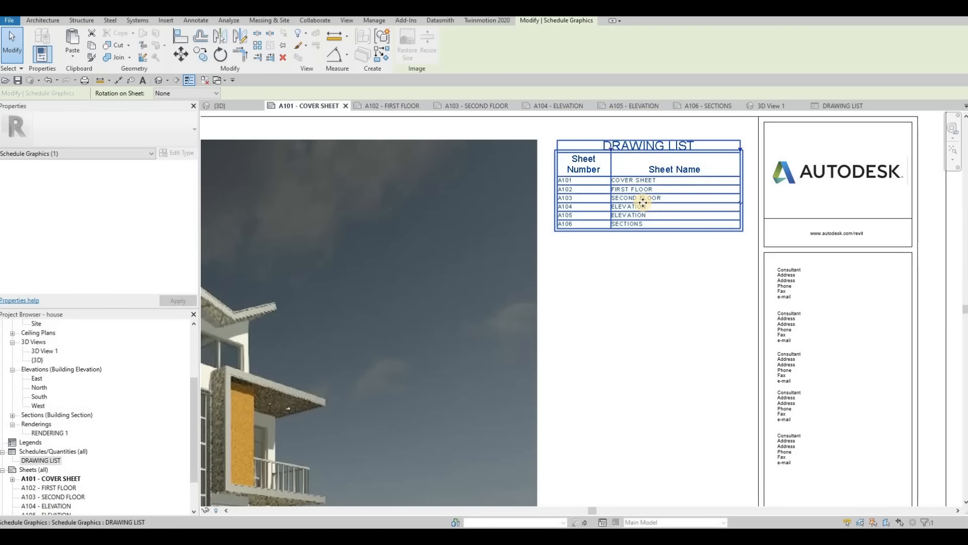
pyautogui.scroll(-3, 651, 237)
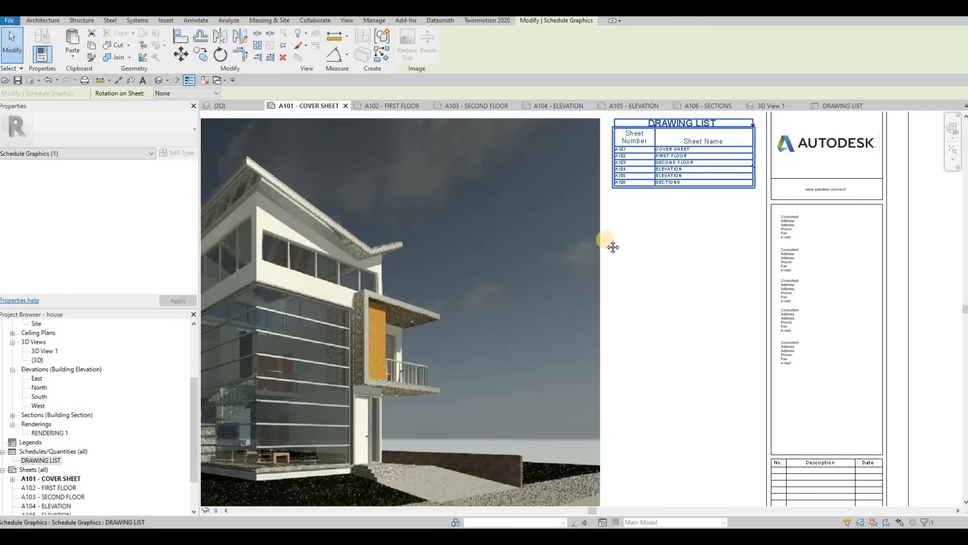
pyautogui.scroll(3, 591, 221)
pyautogui.moveTo(589, 220); pyautogui.dragTo(519, 257, button='middle')
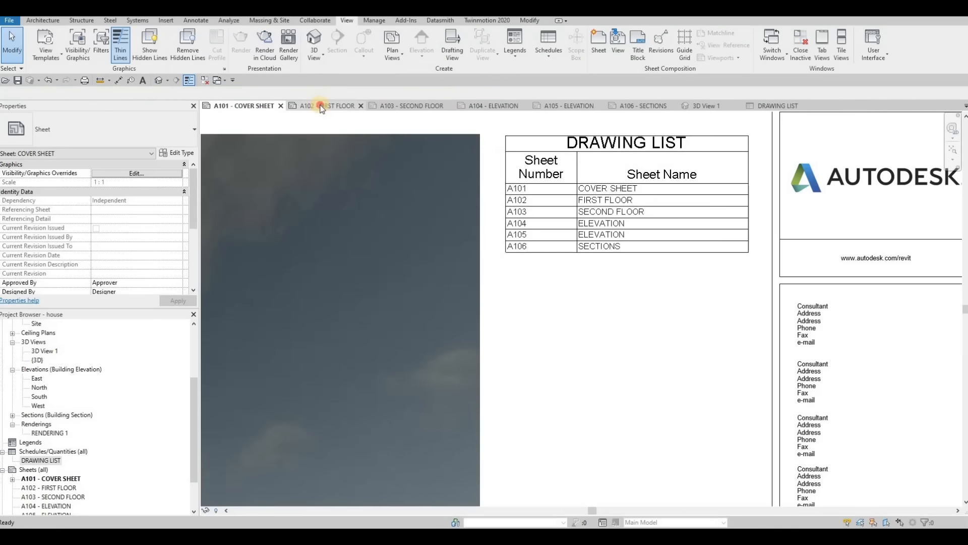
# - Try placing the Level 1 floor plan on the A102 FIRST FLOOR sheet, and delete the placed viewport
pyautogui.click(320, 106)
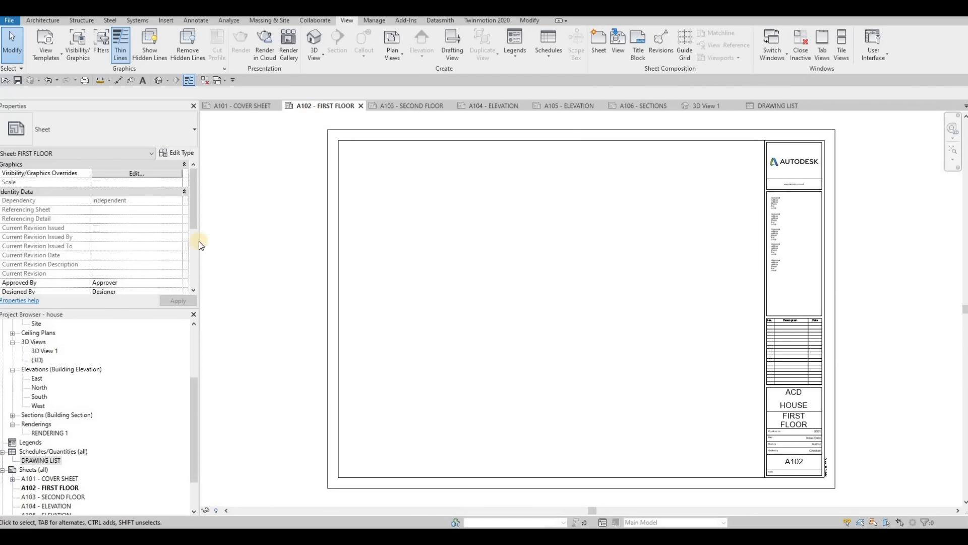
pyautogui.scroll(5, 59, 389)
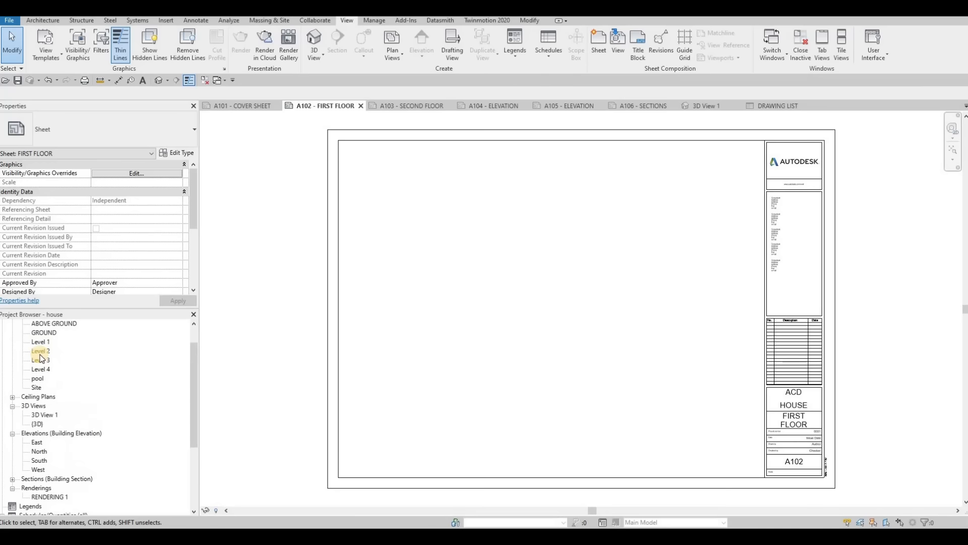
pyautogui.click(41, 351)
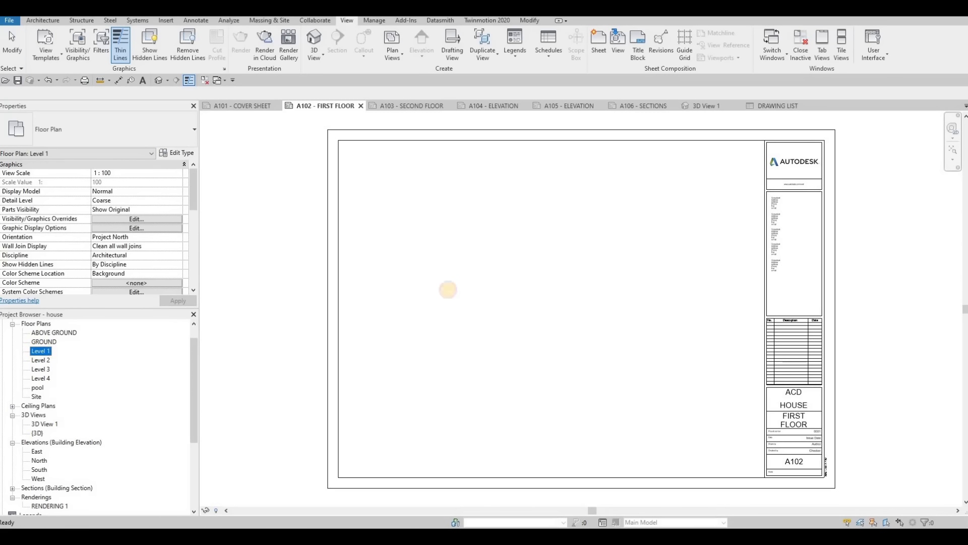
pyautogui.moveTo(496, 267); pyautogui.dragTo(532, 301)
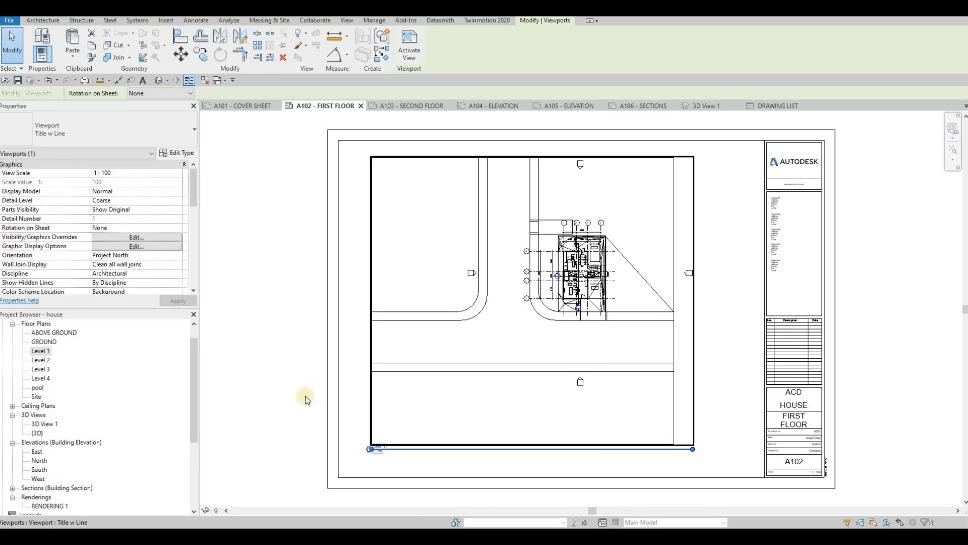
pyautogui.press('Escape')
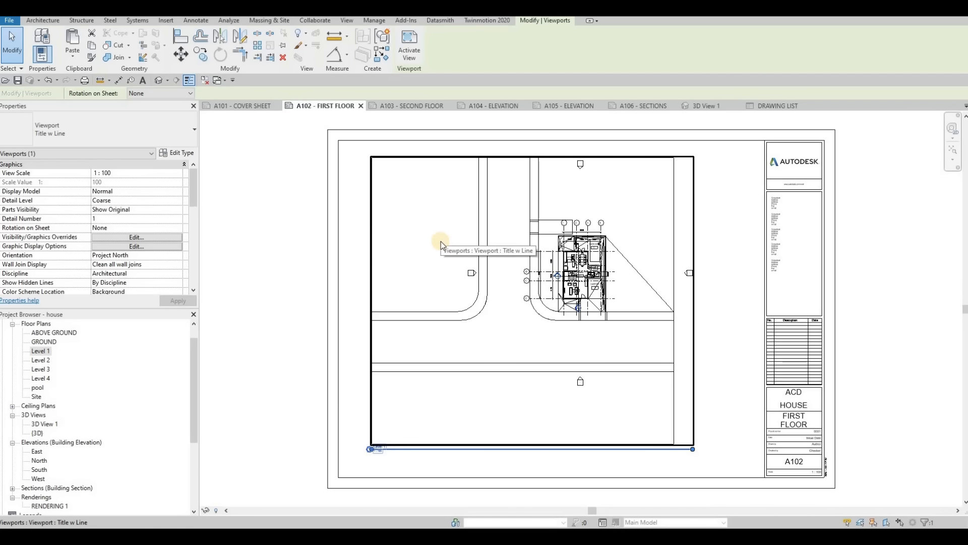
pyautogui.press('Delete')
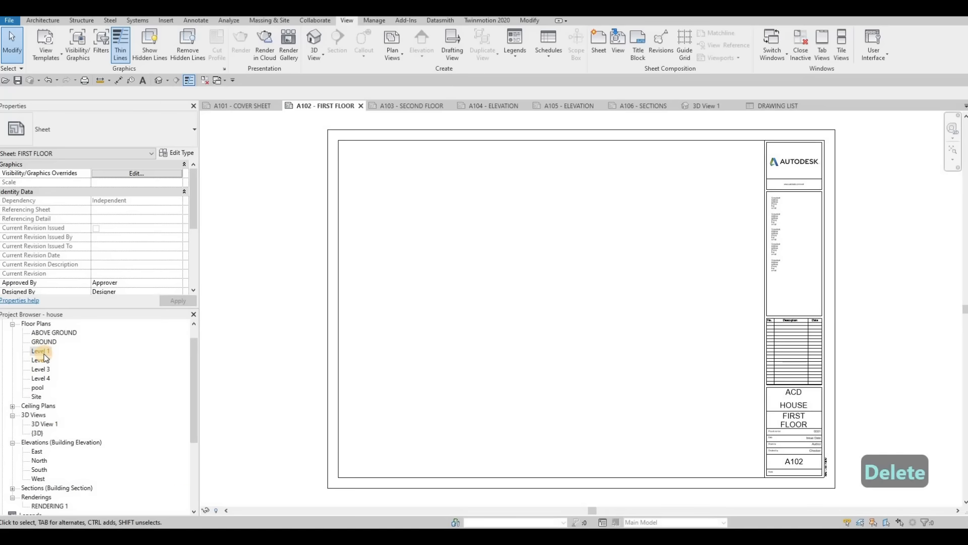
# - Open the Level 1 floor plan and set its view scale to 1:50
pyautogui.doubleClick(40, 352)
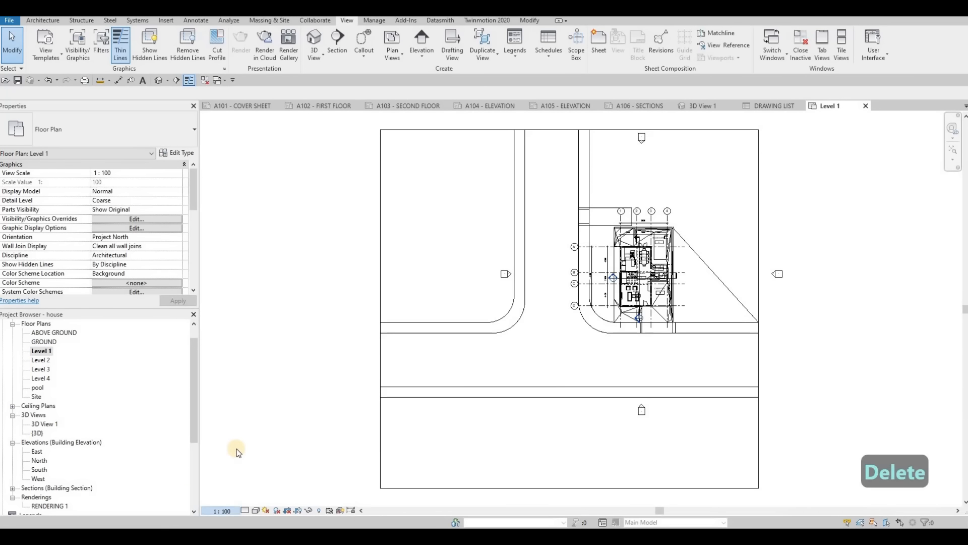
pyautogui.click(222, 511)
pyautogui.click(227, 432)
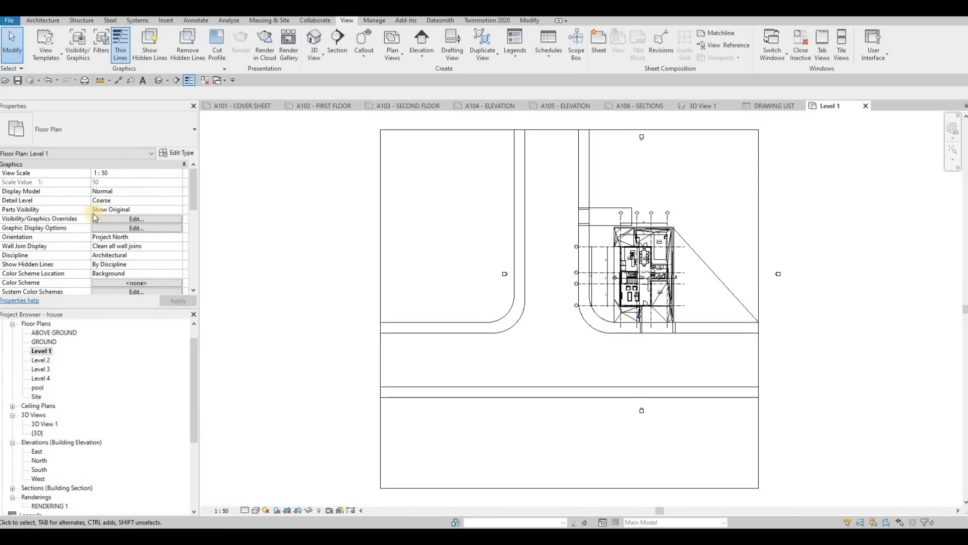
# - Enable Crop View, Crop Region Visible and Annotation Crop for the Level 1 plan and apply the settings
pyautogui.scroll(-5, 98, 252)
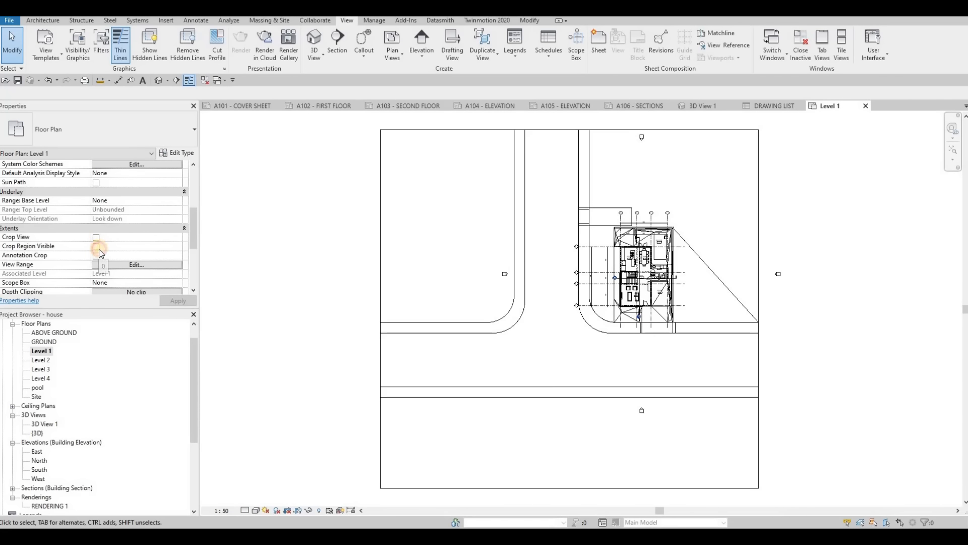
pyautogui.click(96, 246)
pyautogui.click(95, 255)
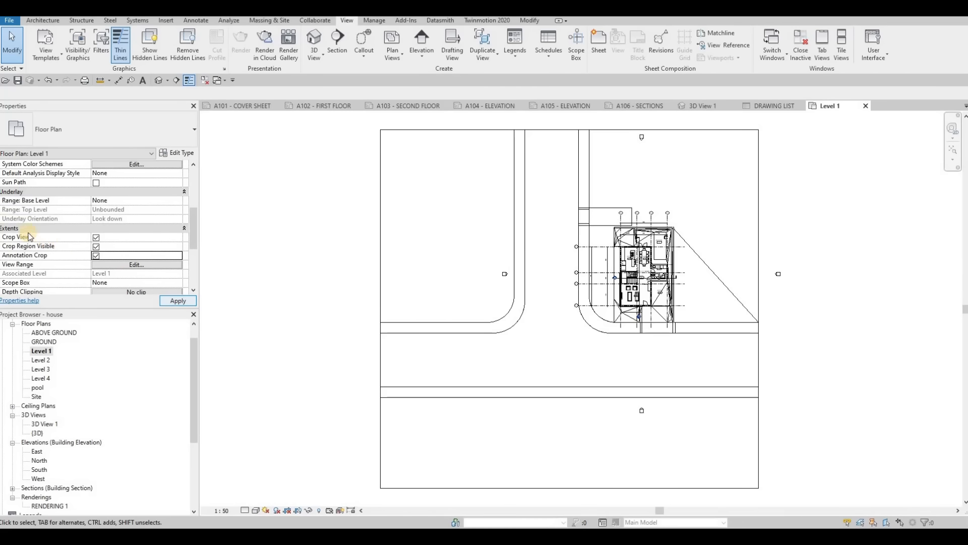
pyautogui.click(164, 300)
# - Select the Level 1 crop region and pull its left and upper edges in toward the house and grid bubbles
pyautogui.moveTo(529, 260); pyautogui.dragTo(387, 257, button='middle')
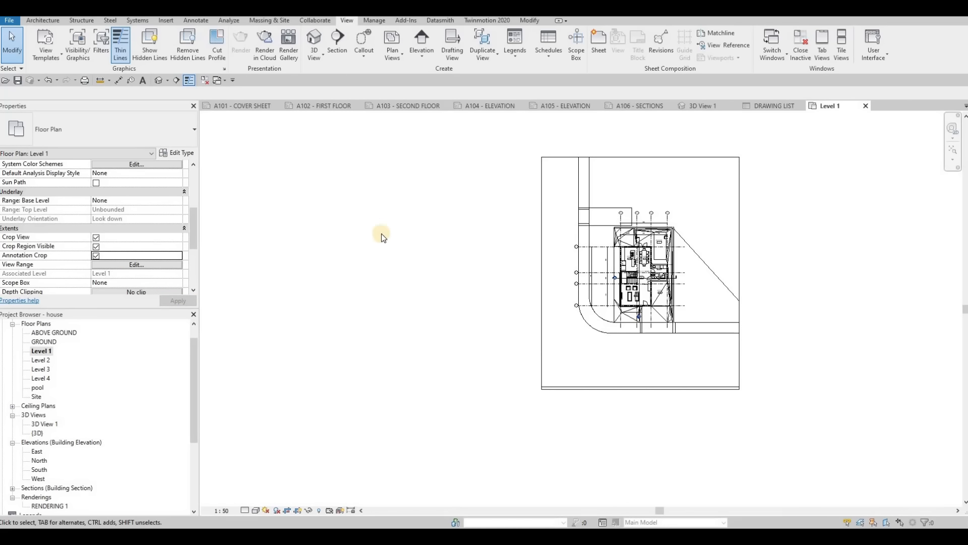
pyautogui.click(397, 227)
pyautogui.click(437, 269)
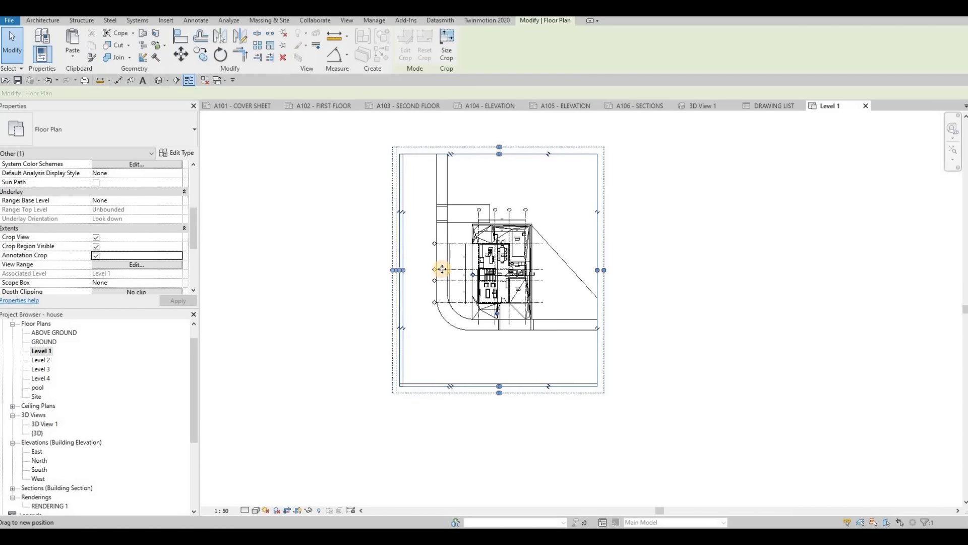
pyautogui.scroll(5, 528, 184)
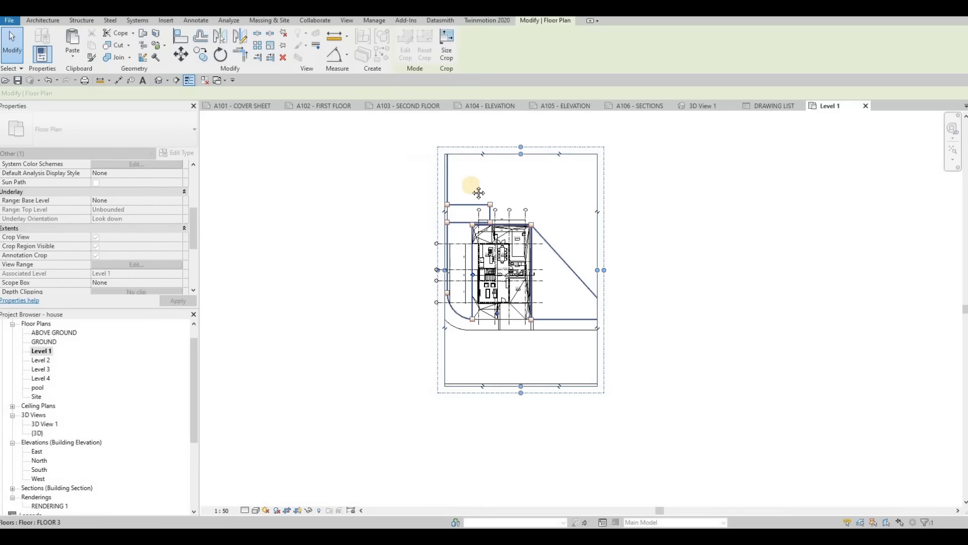
pyautogui.scroll(-3, 485, 185)
pyautogui.moveTo(486, 170); pyautogui.dragTo(471, 274)
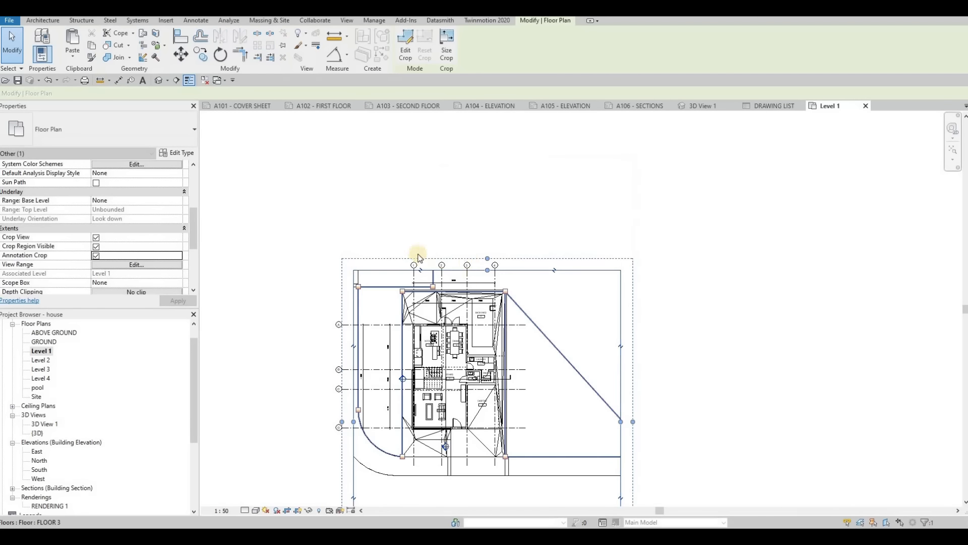
pyautogui.scroll(5, 477, 274)
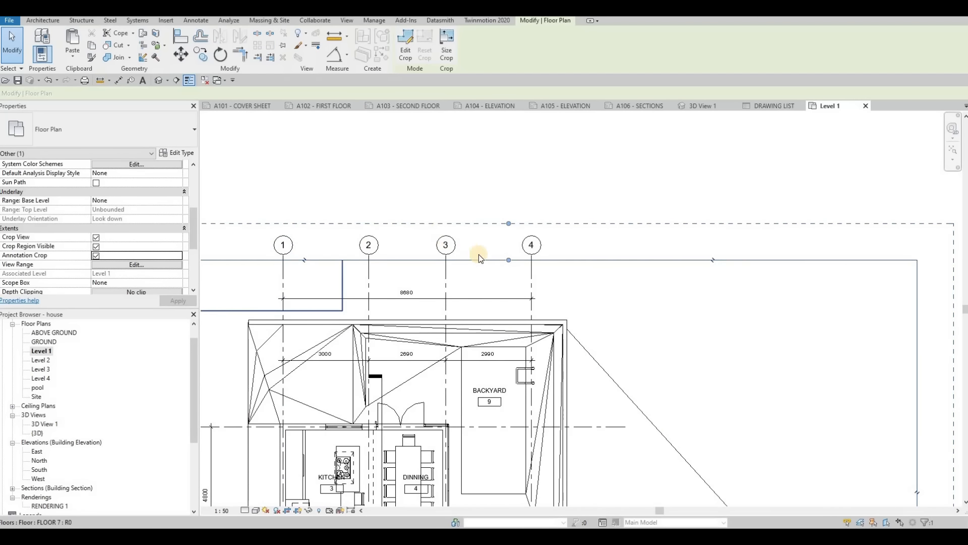
# - Pull the crop region's right edge in beside the house and its lower edge up to just below the front entrance
pyautogui.scroll(-5, 471, 252)
pyautogui.moveTo(726, 409); pyautogui.dragTo(552, 302)
pyautogui.moveTo(477, 504); pyautogui.dragTo(496, 338, button='middle')
pyautogui.moveTo(466, 472); pyautogui.dragTo(472, 288)
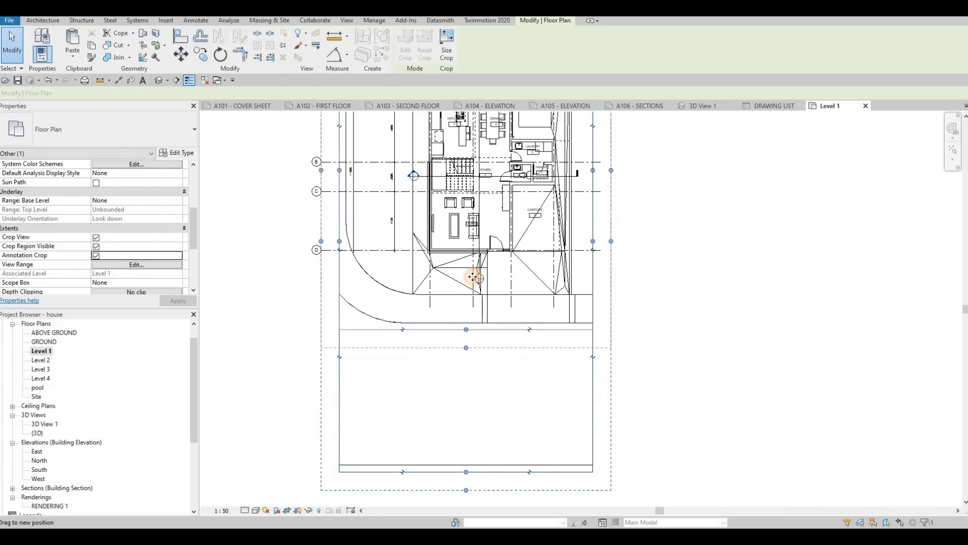
pyautogui.scroll(3, 465, 304)
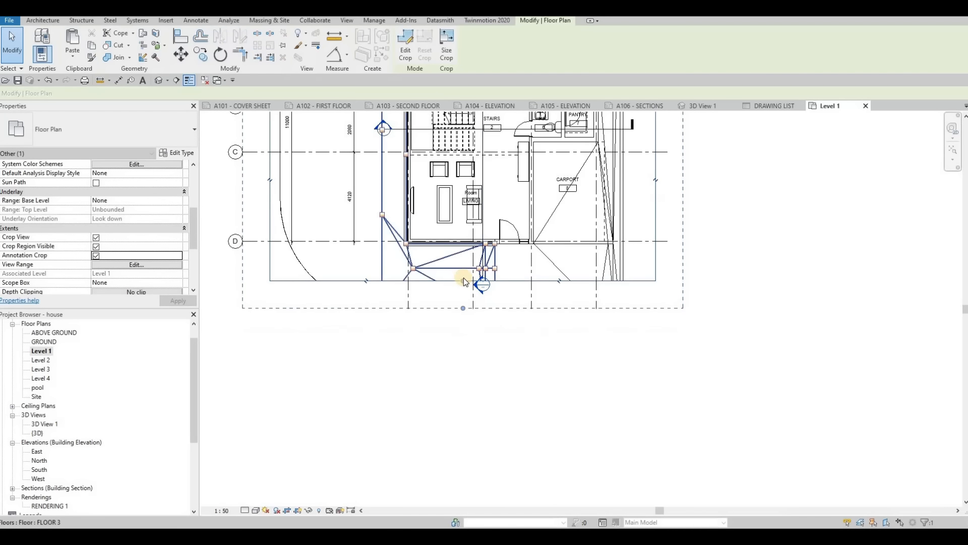
pyautogui.moveTo(463, 280); pyautogui.dragTo(462, 269)
# - Move the head of the horizontal section line through the stairs closer to the house's outer wall
pyautogui.moveTo(482, 286); pyautogui.dragTo(496, 346, button='middle')
pyautogui.scroll(-1, 496, 346)
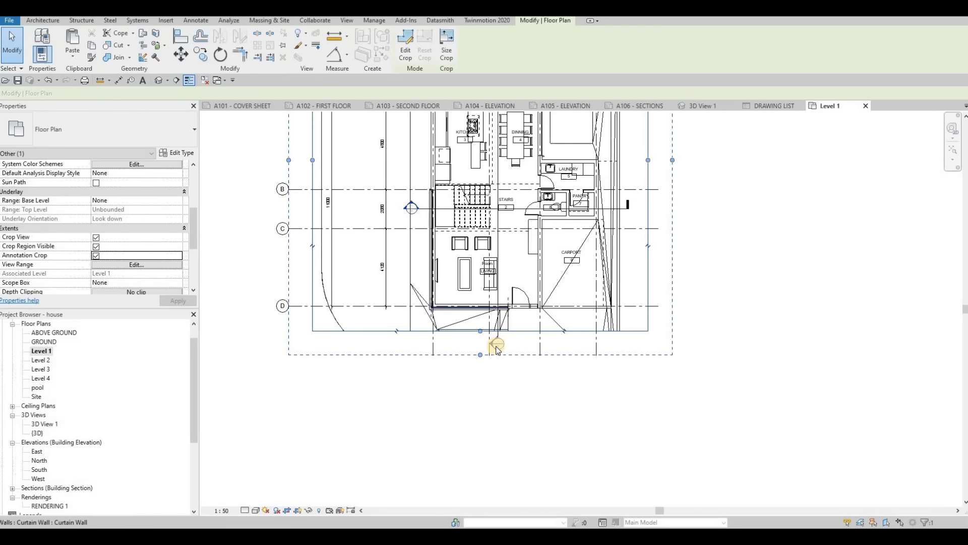
pyautogui.click(427, 206)
pyautogui.scroll(2, 422, 208)
pyautogui.moveTo(422, 208); pyautogui.dragTo(429, 209)
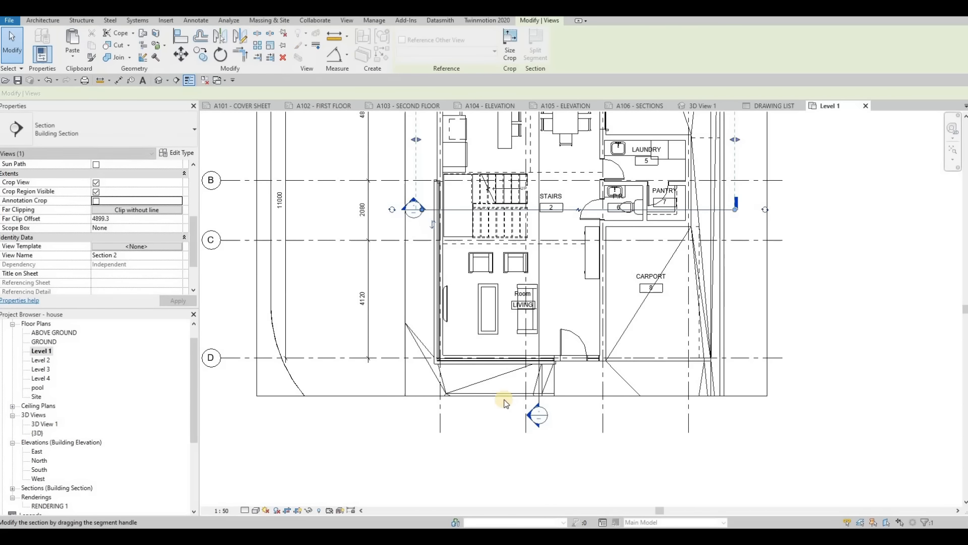
# - Shorten the vertical section line by moving its head up toward the entrance and its far end closer to gridline A
pyautogui.click(539, 401)
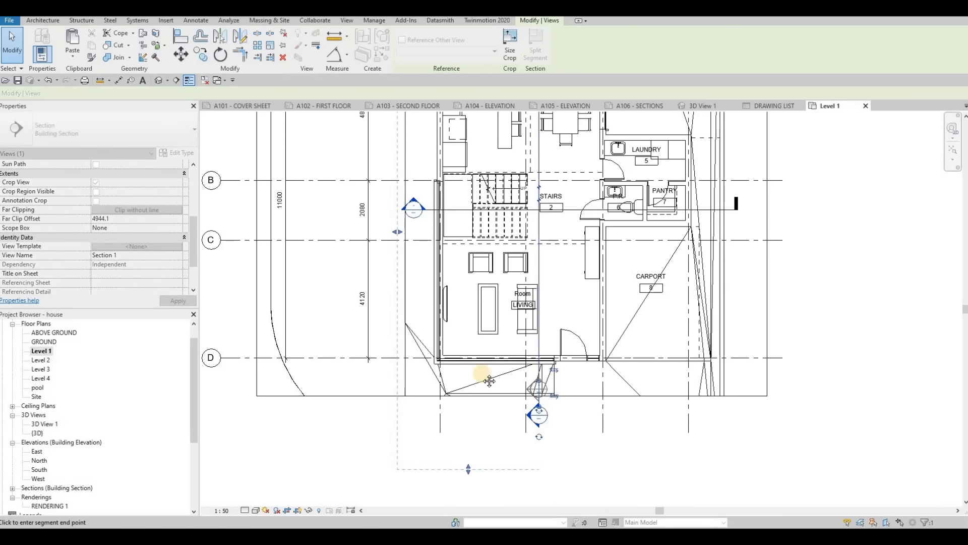
pyautogui.scroll(-1, 525, 227)
pyautogui.scroll(-1, 501, 155)
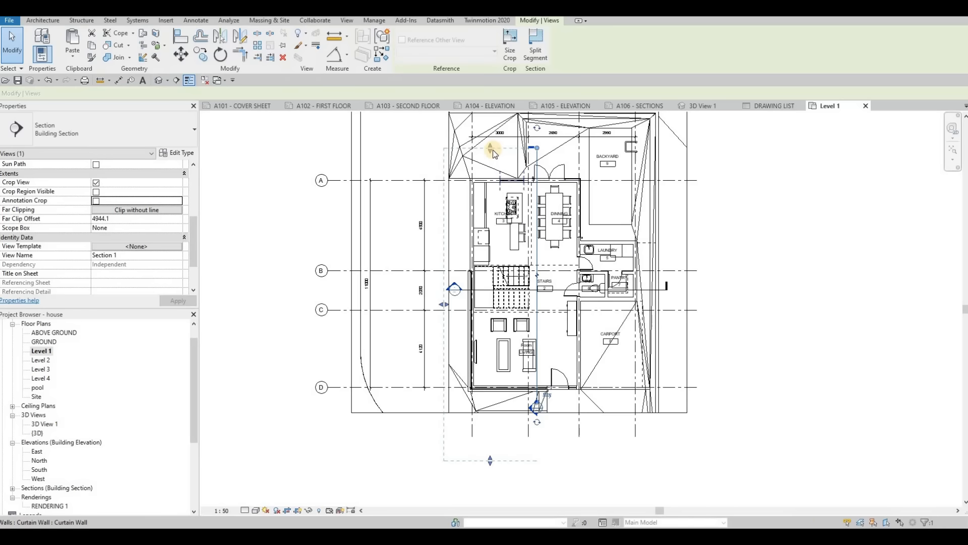
pyautogui.moveTo(493, 153); pyautogui.dragTo(536, 159)
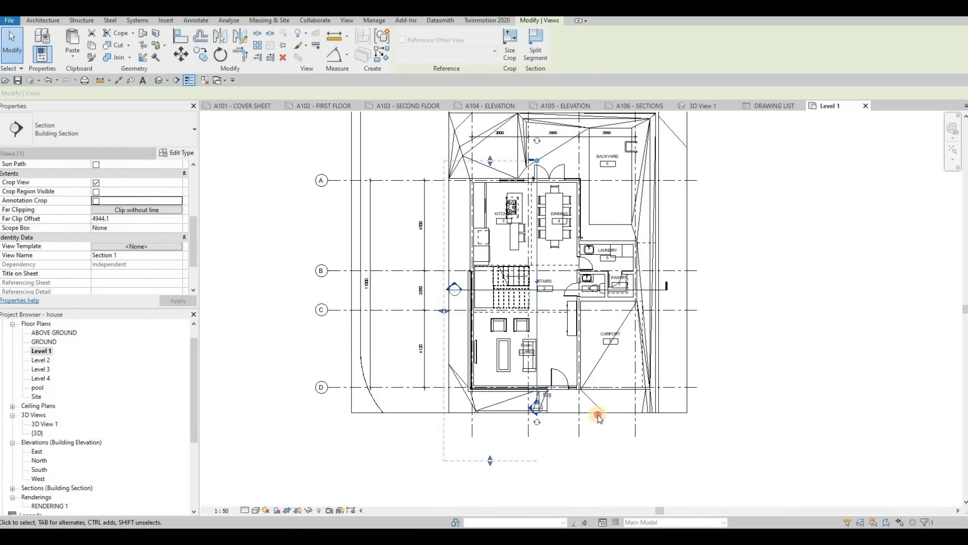
# - Raise the crop region's lower edge slightly and move the 11000 overall dimension closer to the inner dimension string
pyautogui.click(520, 413)
pyautogui.moveTo(520, 413); pyautogui.dragTo(520, 407)
pyautogui.moveTo(351, 242); pyautogui.dragTo(391, 207)
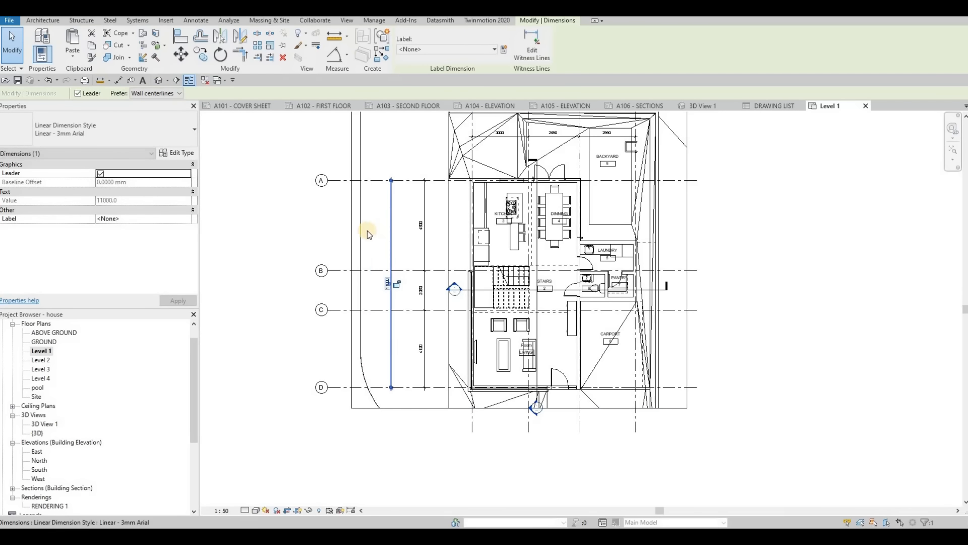
# - Pull the crop region's left edge in to the overall vertical dimension and clear the selection
pyautogui.scroll(-1, 367, 231)
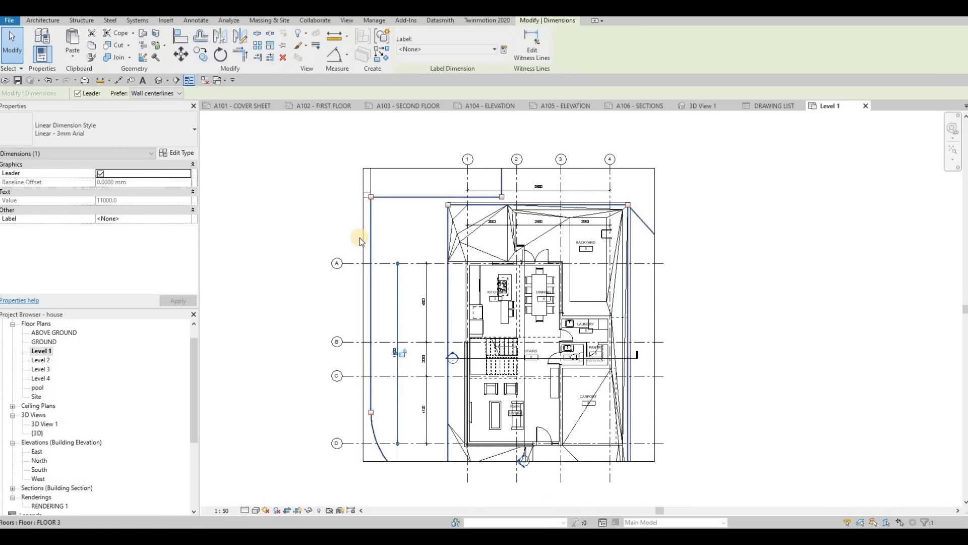
pyautogui.click(363, 319)
pyautogui.moveTo(389, 333)
pyautogui.mouseDown()
pyautogui.moveTo(380, 311)
pyautogui.moveTo(400, 310)
pyautogui.moveTo(407, 338)
pyautogui.moveTo(410, 322)
pyautogui.moveTo(392, 315)
pyautogui.mouseUp()
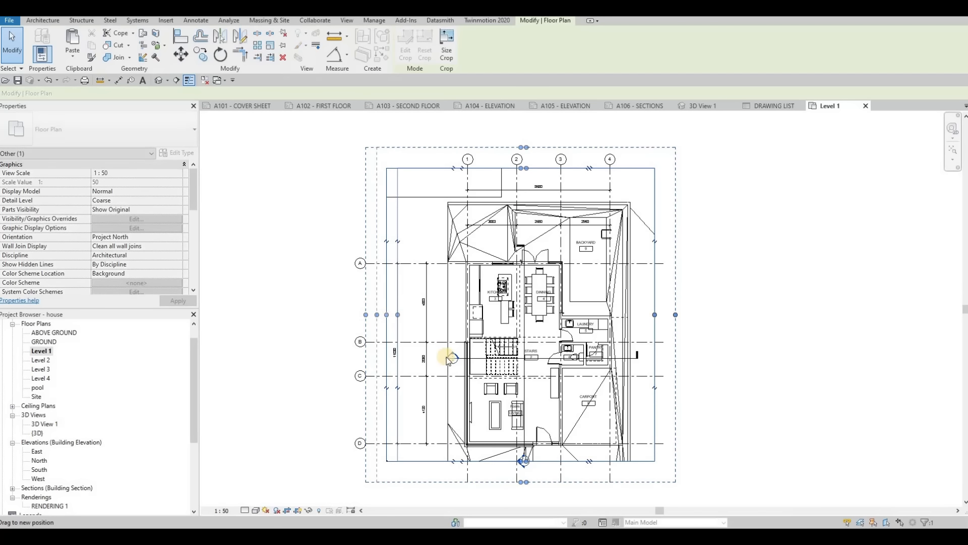
pyautogui.moveTo(443, 355); pyautogui.dragTo(418, 311, button='middle')
pyautogui.scroll(-1, 417, 311)
pyautogui.press('Escape')
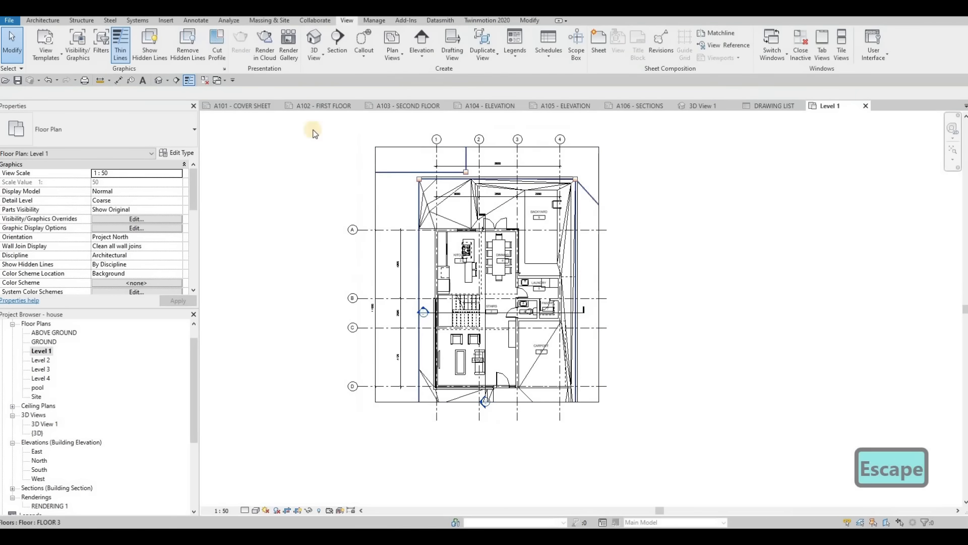
# - Place the cropped Level 1 floor plan in the upper-left area of the A102 FIRST FLOOR sheet
pyautogui.click(324, 106)
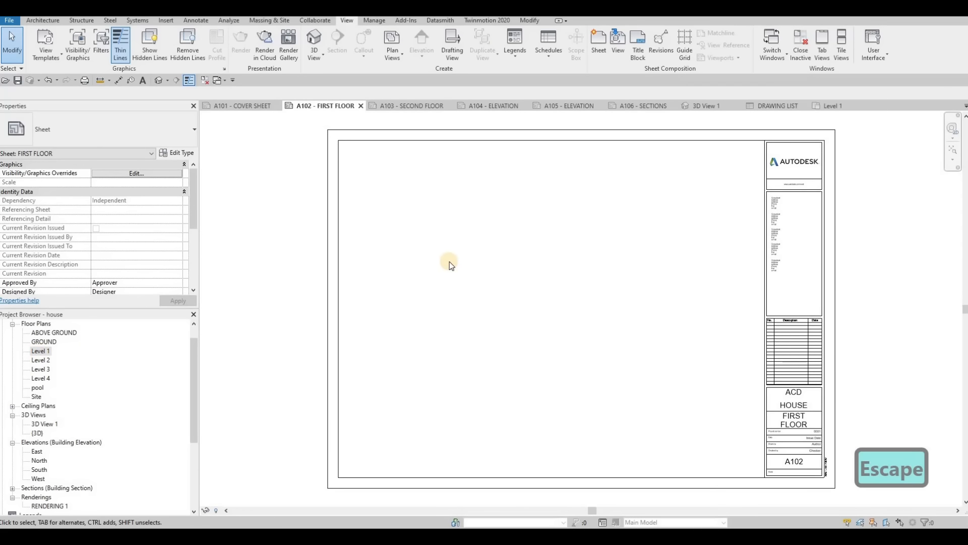
pyautogui.moveTo(449, 261); pyautogui.dragTo(466, 262)
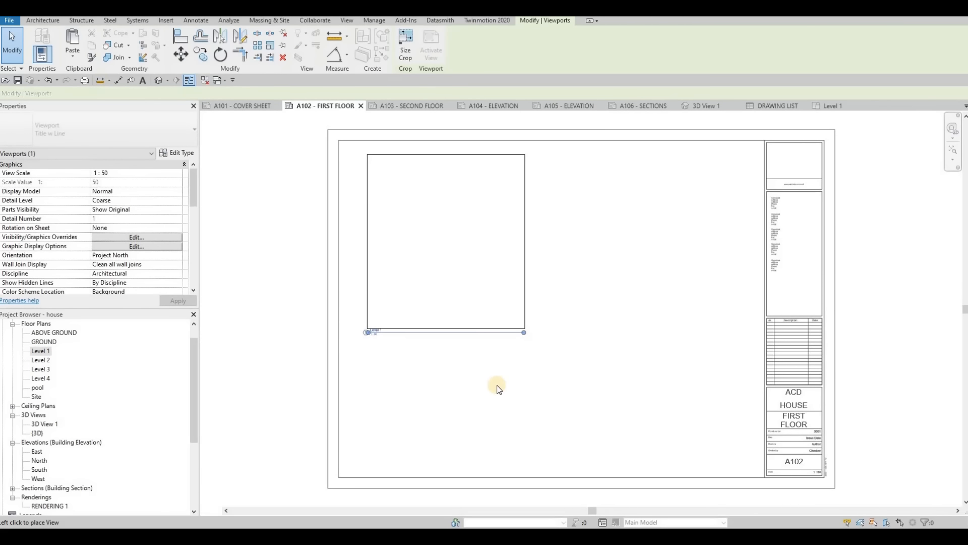
pyautogui.scroll(2, 413, 263)
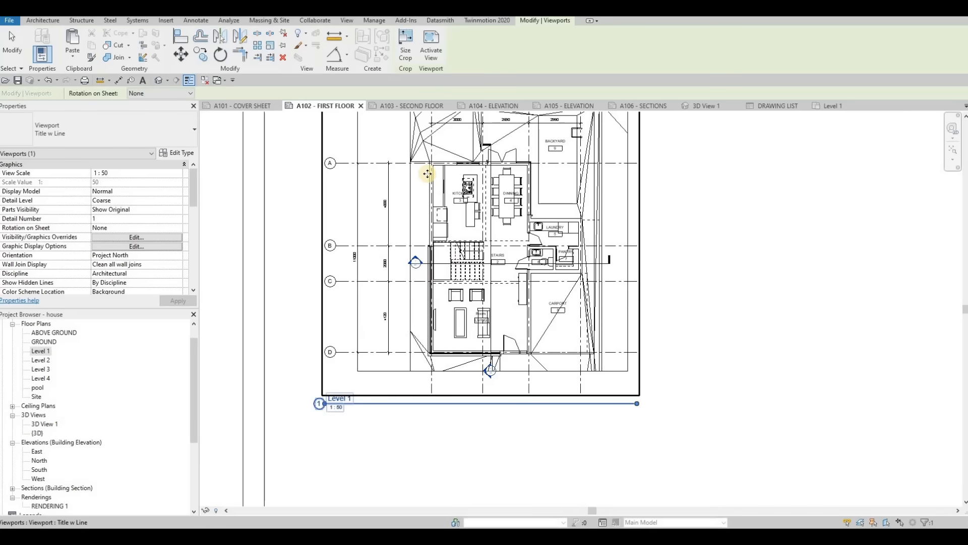
pyautogui.scroll(-2, 423, 267)
pyautogui.moveTo(633, 278); pyautogui.dragTo(579, 303, button='middle')
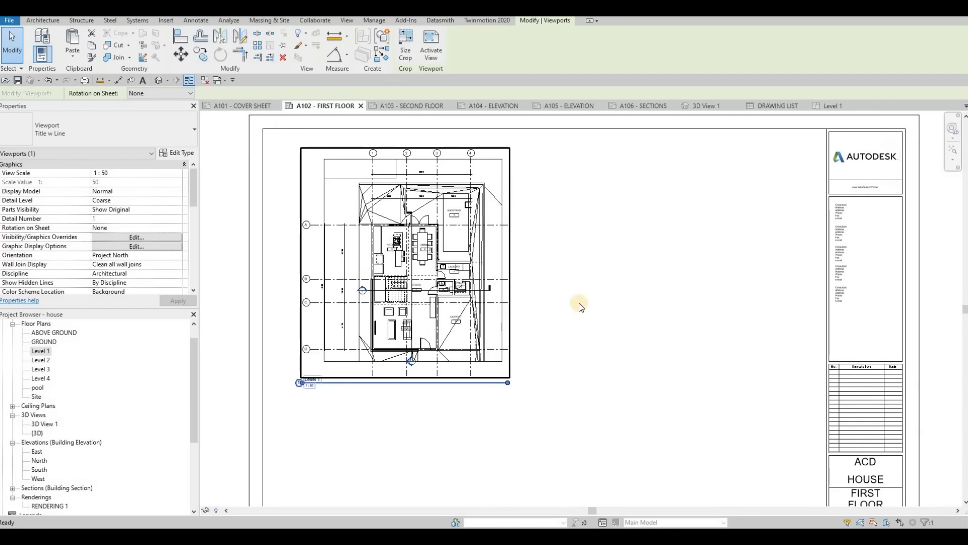
pyautogui.scroll(-2, 579, 302)
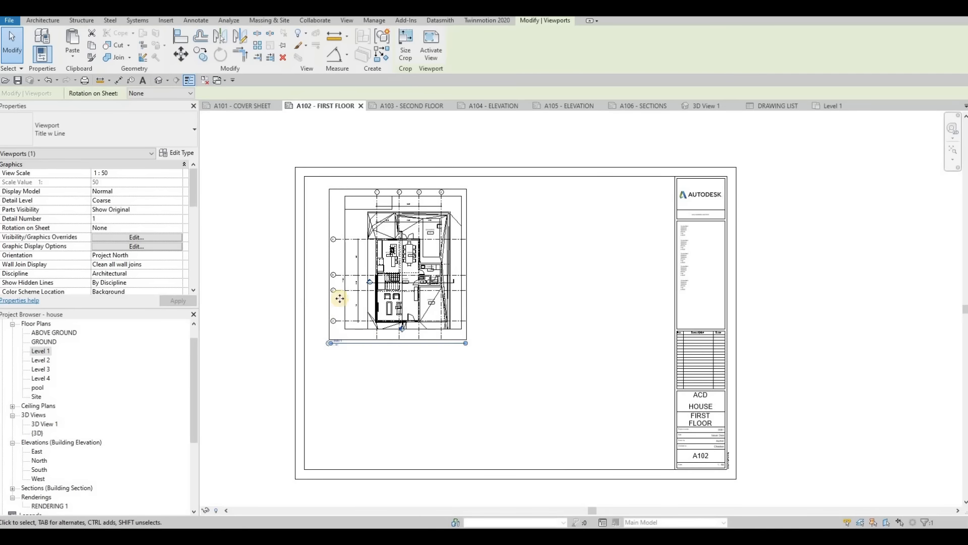
# - Set the Level 1 viewport's Title on Sheet to FIRST FLOOR, apply it and deselect the viewport
pyautogui.scroll(1, 318, 353)
pyautogui.scroll(3, 362, 352)
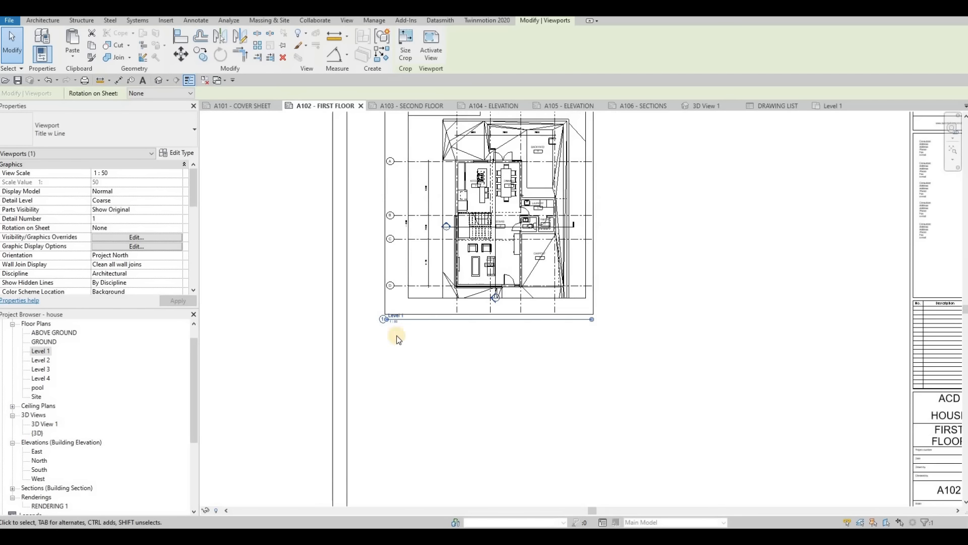
pyautogui.scroll(2, 375, 320)
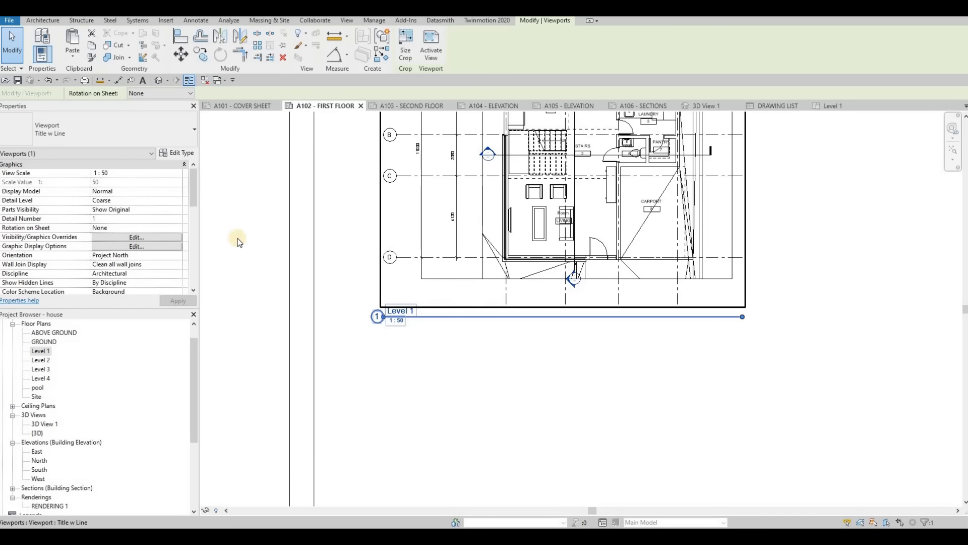
pyautogui.scroll(-5, 127, 220)
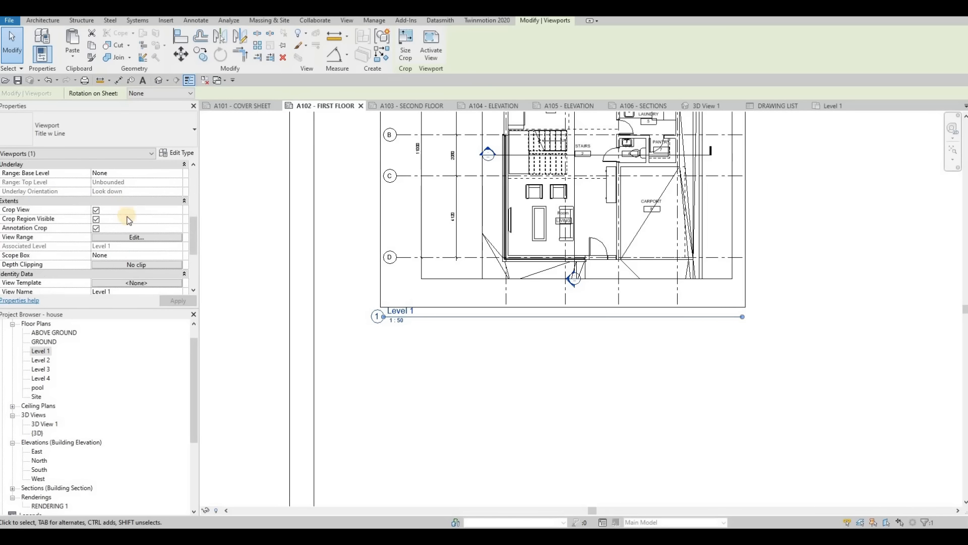
pyautogui.scroll(-3, 127, 219)
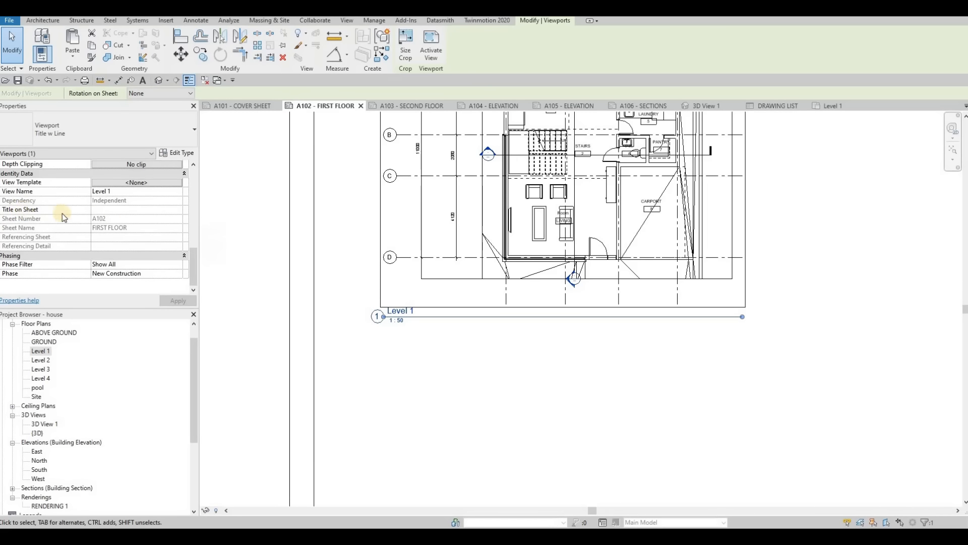
pyautogui.click(103, 211)
pyautogui.write('FIRSR')
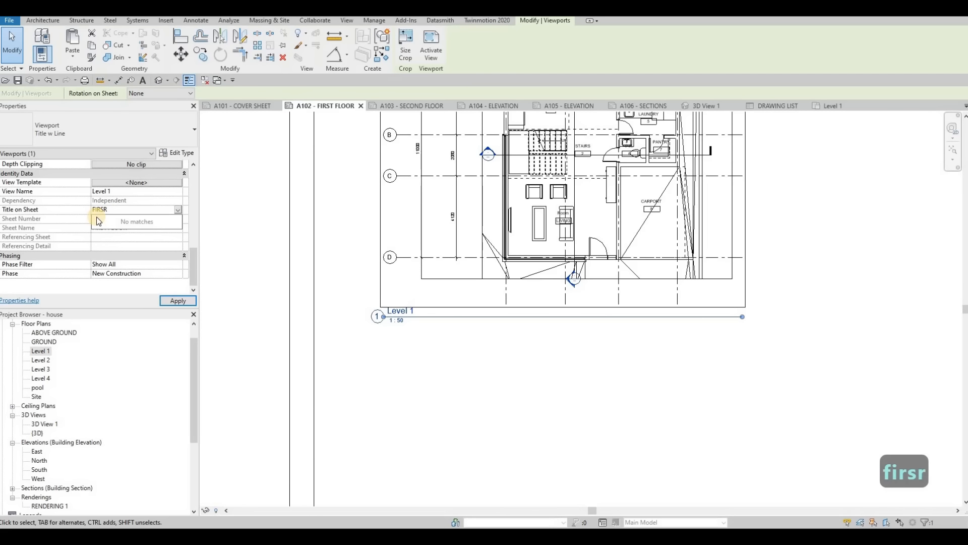
pyautogui.press('BackSpace')
pyautogui.write('T D')
pyautogui.press('BackSpace')
pyautogui.write('F')
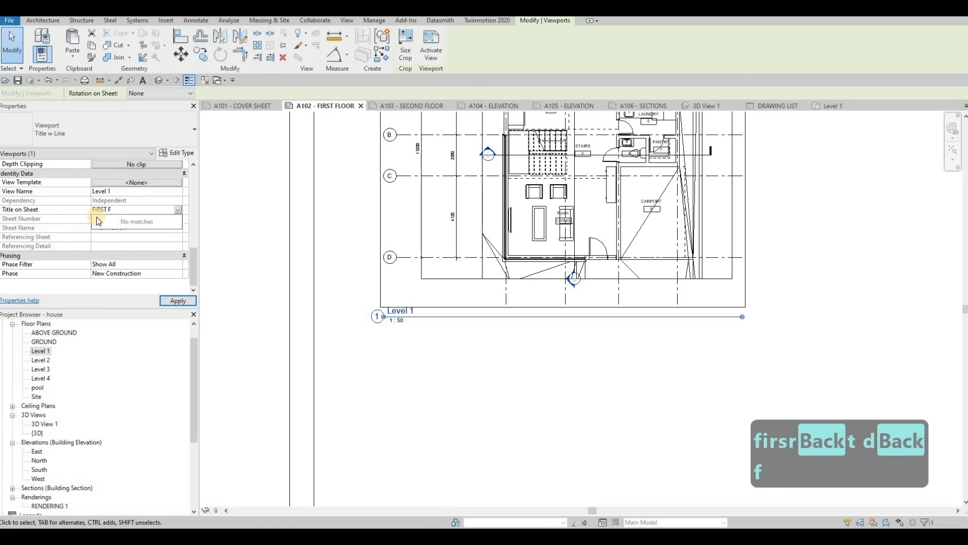
pyautogui.press('BackSpace')
pyautogui.press('BackSpace')
pyautogui.press('BackSpace')
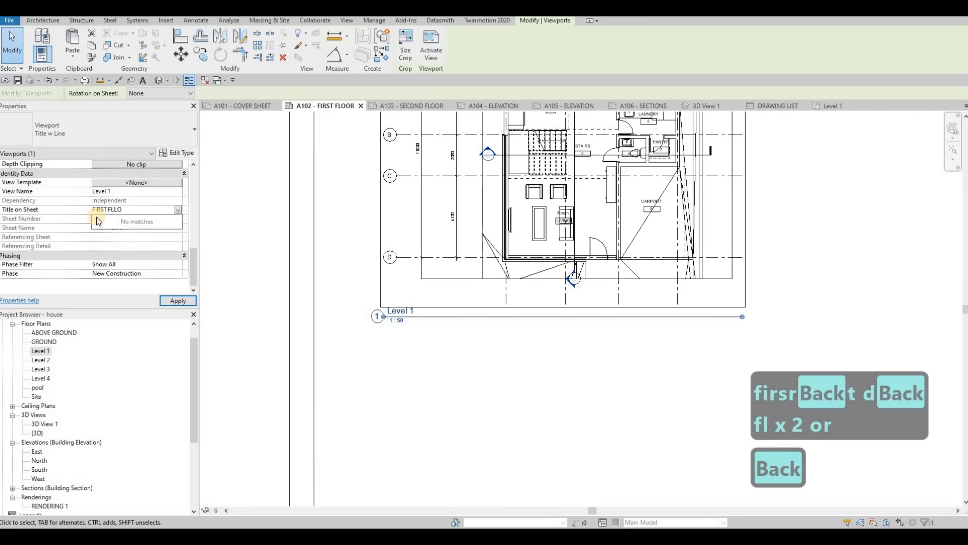
pyautogui.write('OOR')
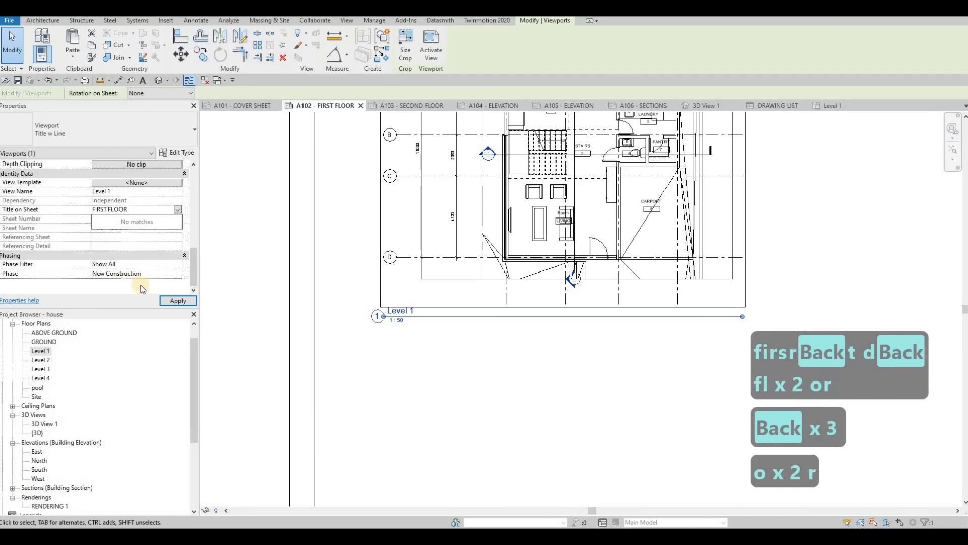
pyautogui.click(172, 300)
pyautogui.click(168, 298)
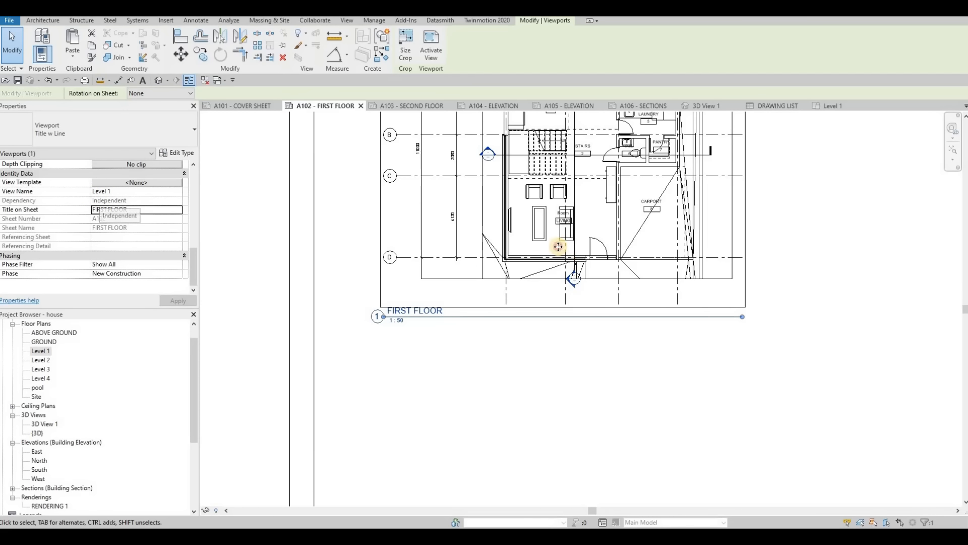
pyautogui.press('Escape')
pyautogui.press('Escape')
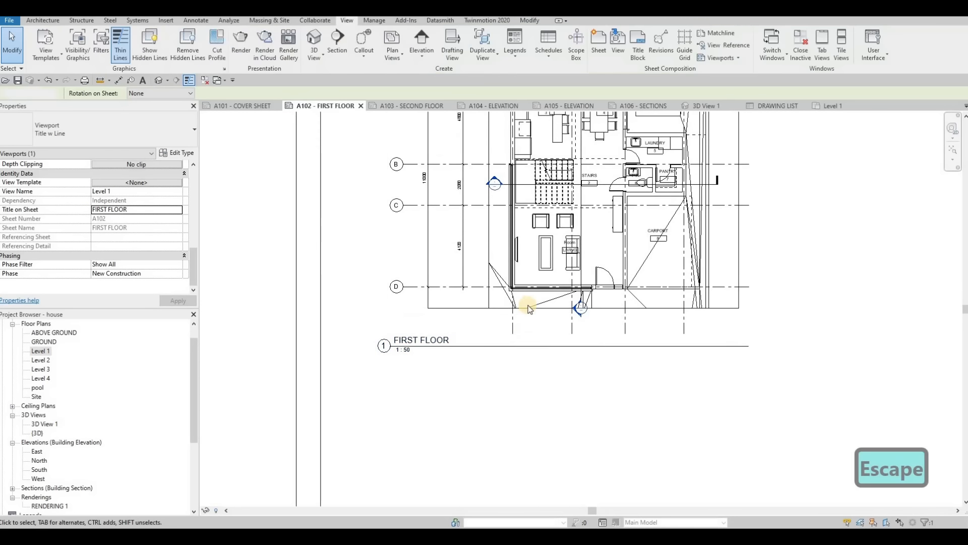
# - Shorten the FIRST FLOOR viewport's title line to about the width of its title text and deselect the viewport
pyautogui.click(730, 334)
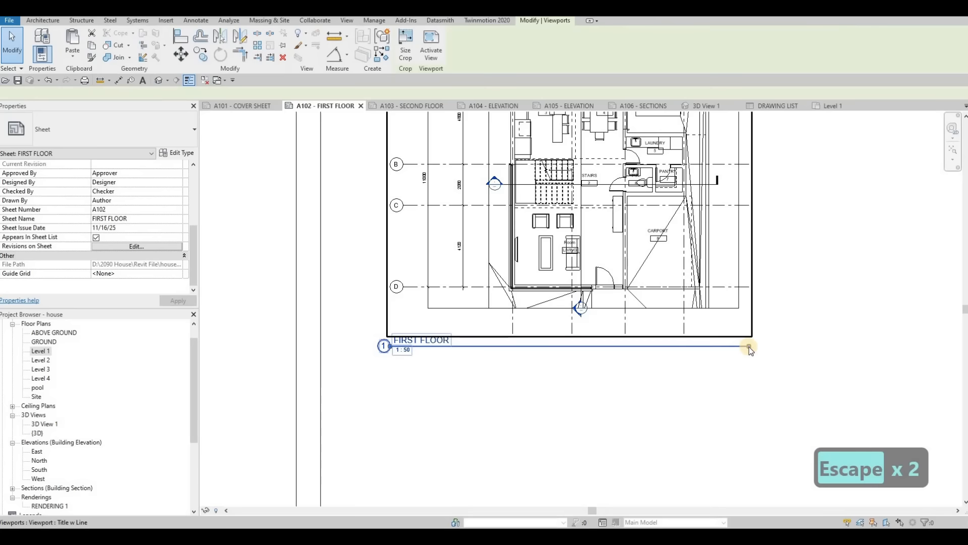
pyautogui.moveTo(450, 347); pyautogui.dragTo(452, 346)
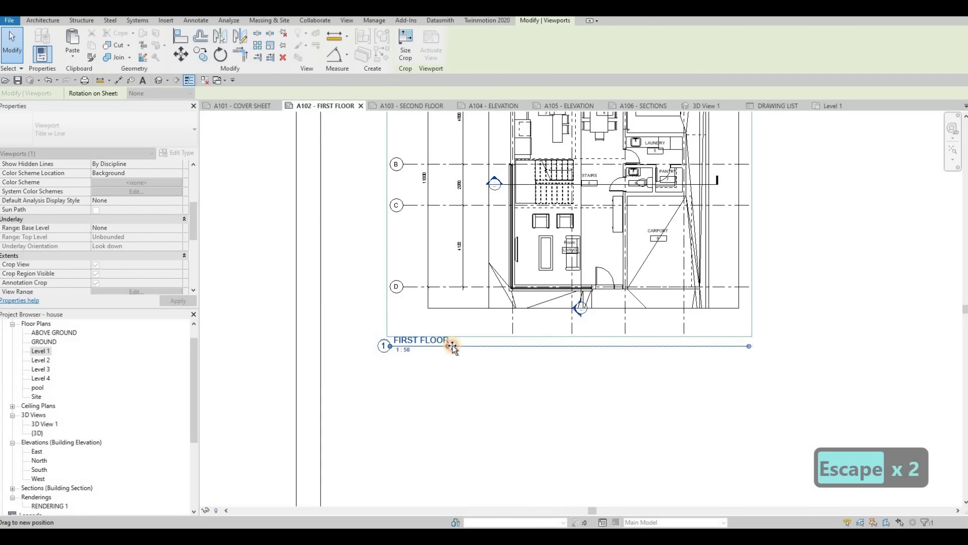
pyautogui.press('Escape')
pyautogui.press('Escape')
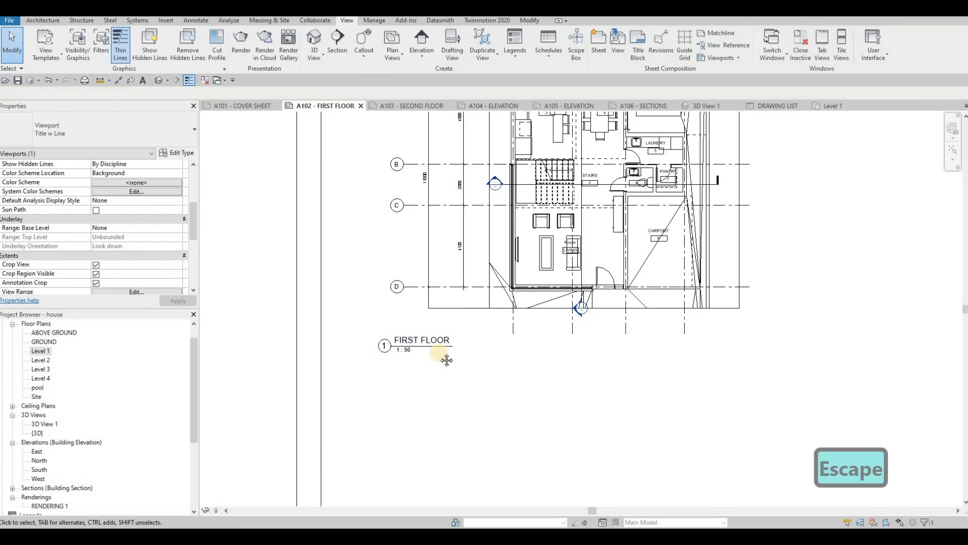
# - Open the Level 2 floor plan, set its scale to 1:50 and enable Crop View, Crop Region Visible and Annotation Crop
pyautogui.doubleClick(56, 363)
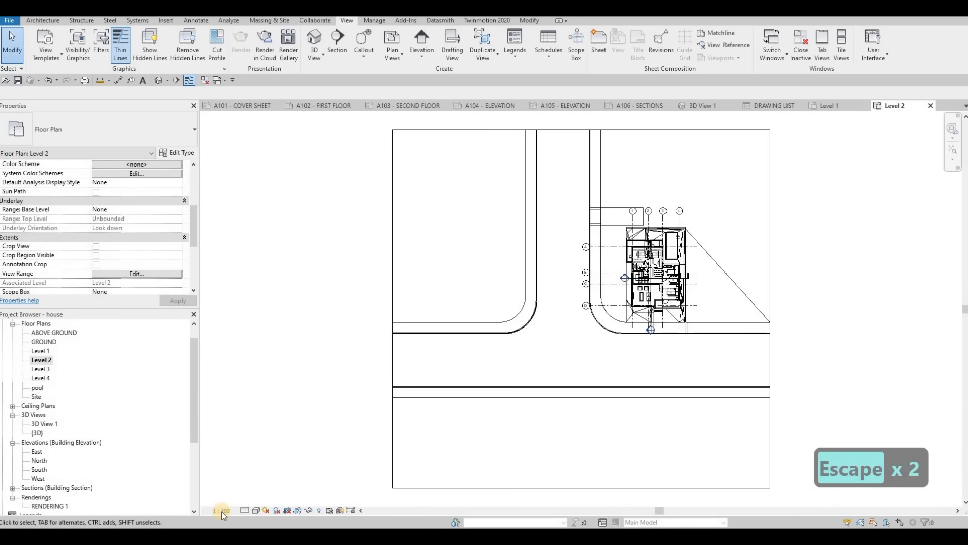
pyautogui.click(222, 511)
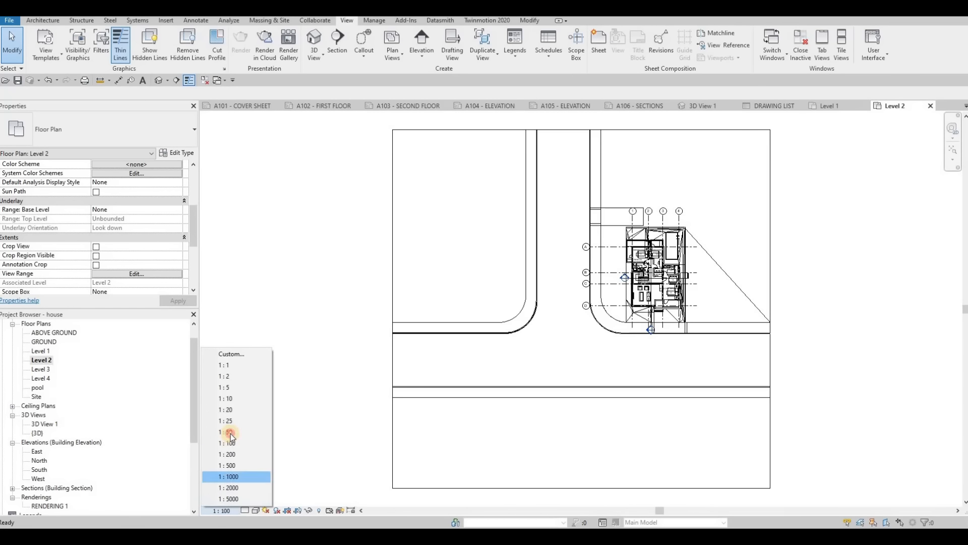
pyautogui.click(230, 434)
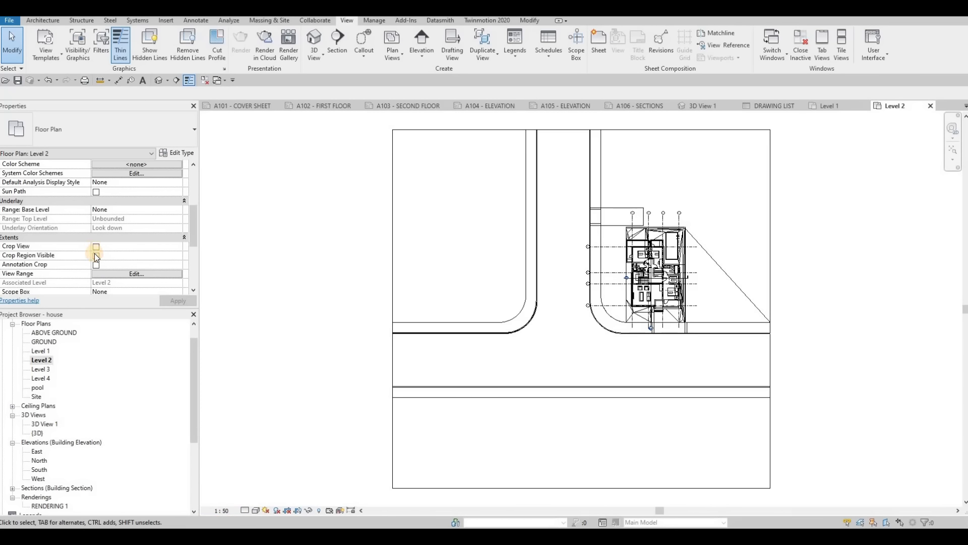
pyautogui.click(96, 247)
pyautogui.click(96, 255)
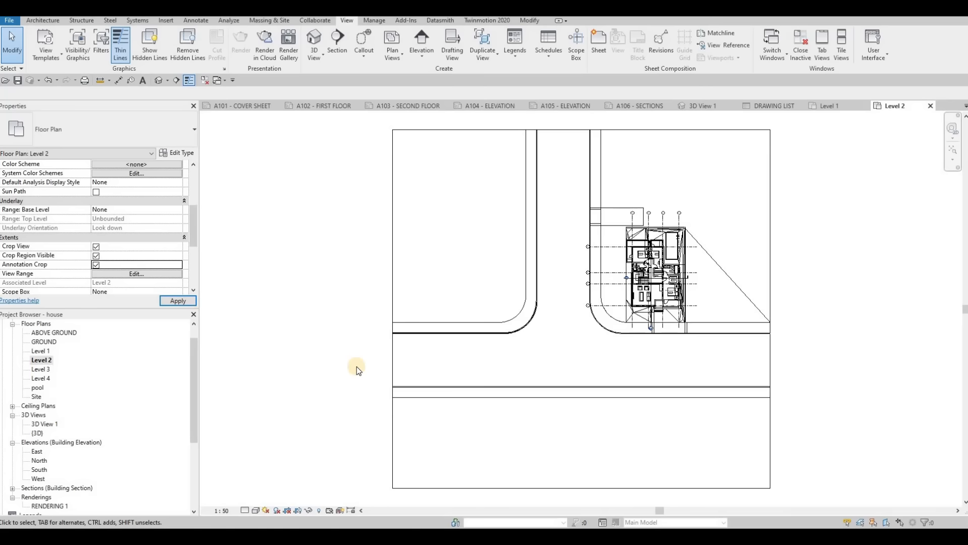
# - Pull in all four edges of the Level 2 crop region so it closely frames the house and its grid bubbles
pyautogui.moveTo(378, 271); pyautogui.dragTo(296, 255, button='middle')
pyautogui.scroll(-1, 296, 255)
pyautogui.click(307, 298)
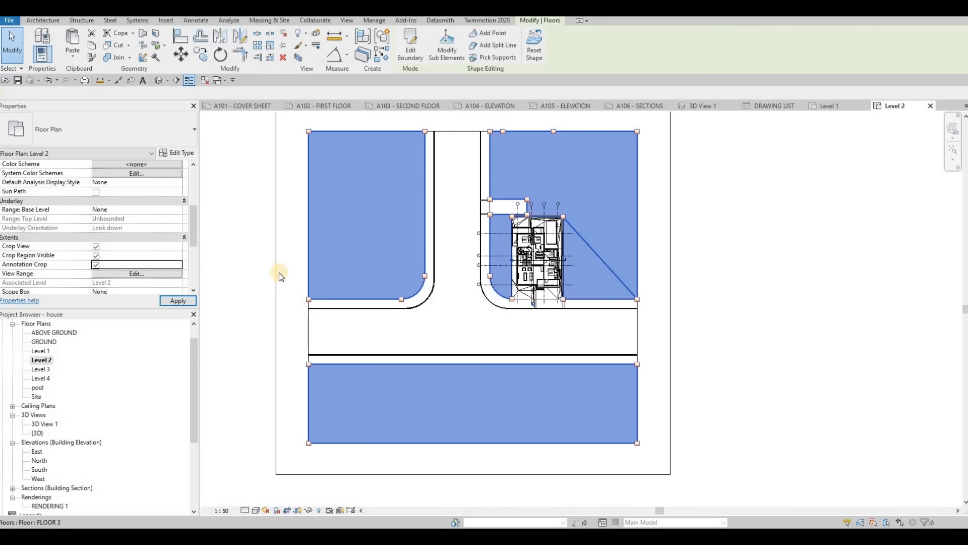
pyautogui.click(280, 288)
pyautogui.moveTo(280, 288); pyautogui.dragTo(500, 289)
pyautogui.moveTo(579, 474); pyautogui.dragTo(569, 311)
pyautogui.moveTo(670, 203); pyautogui.dragTo(573, 207)
pyautogui.moveTo(571, 181); pyautogui.dragTo(547, 316, button='middle')
pyautogui.moveTo(510, 237); pyautogui.dragTo(512, 334)
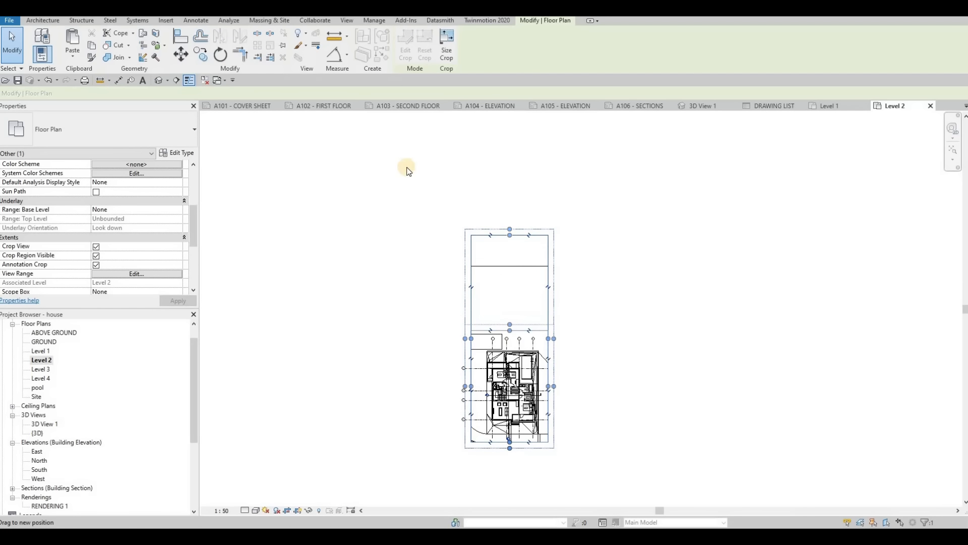
# - Place the cropped Level 2 floor plan in the upper-left area of the A103 SECOND FLOOR sheet
pyautogui.click(392, 108)
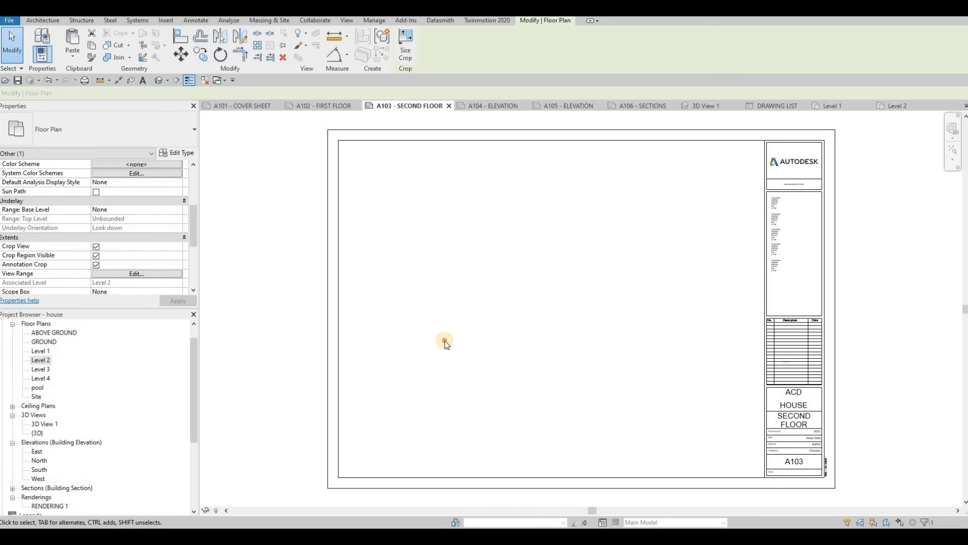
pyautogui.moveTo(445, 341); pyautogui.dragTo(471, 285)
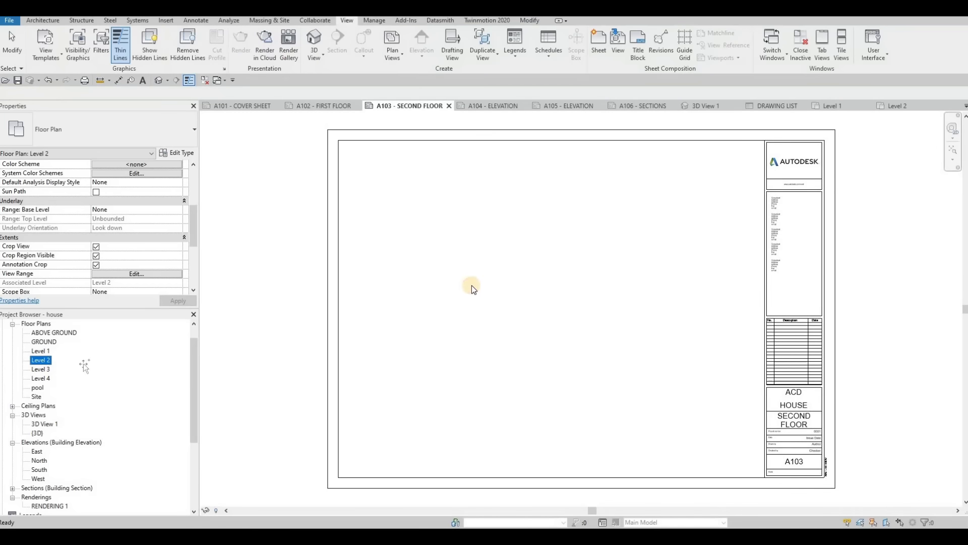
pyautogui.click(428, 348)
# - Set the Level 2 viewport's Title on Sheet to SECOND FLOOR and apply it
pyautogui.scroll(2, 358, 376)
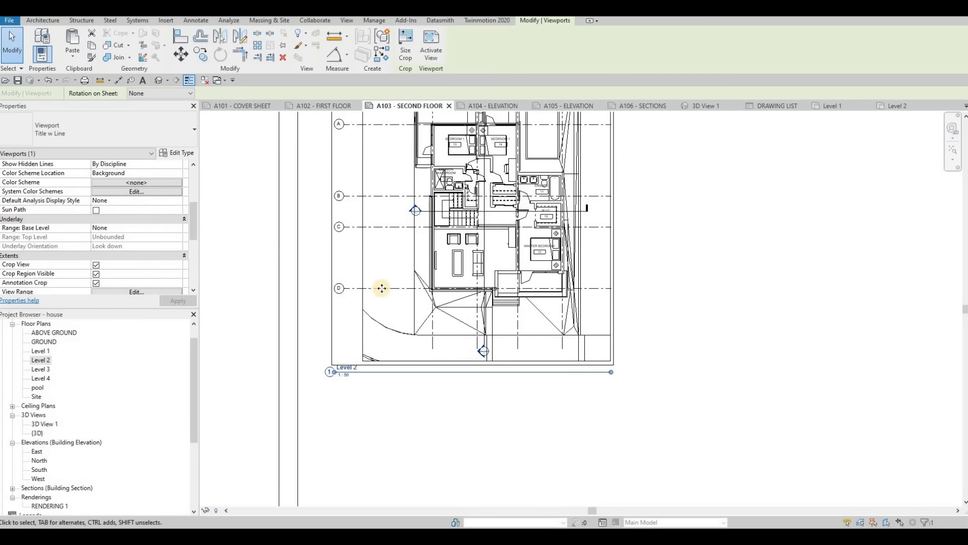
pyautogui.scroll(-5, 106, 222)
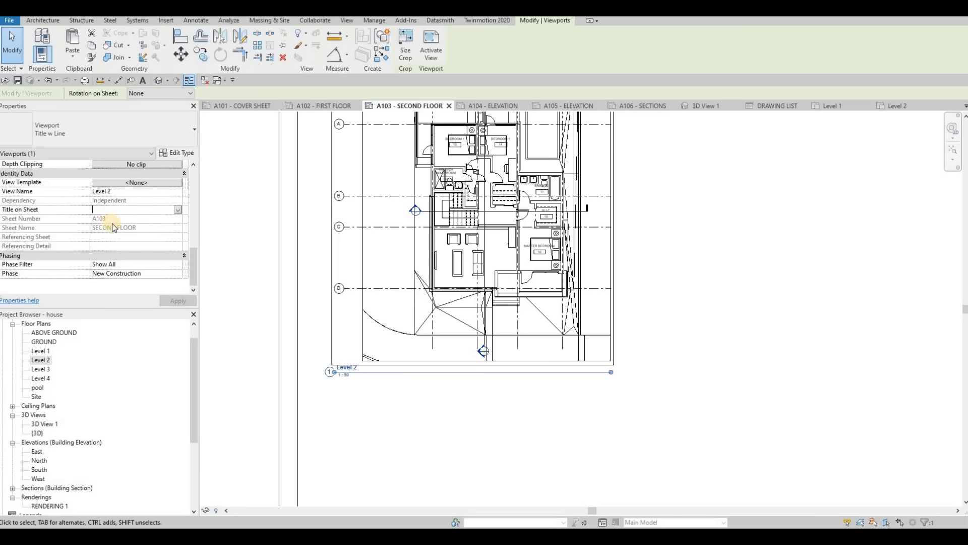
pyautogui.write('SECOND')
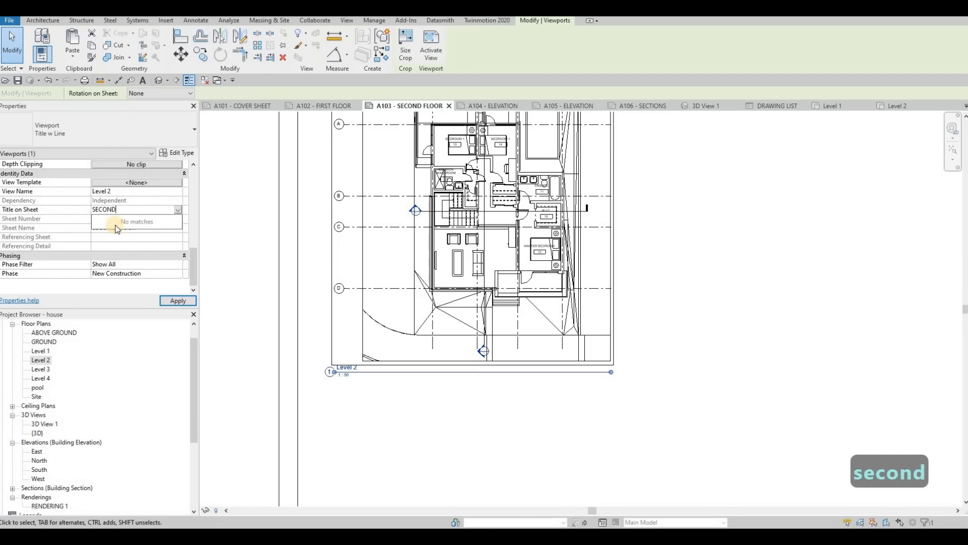
pyautogui.write(' FLOOR')
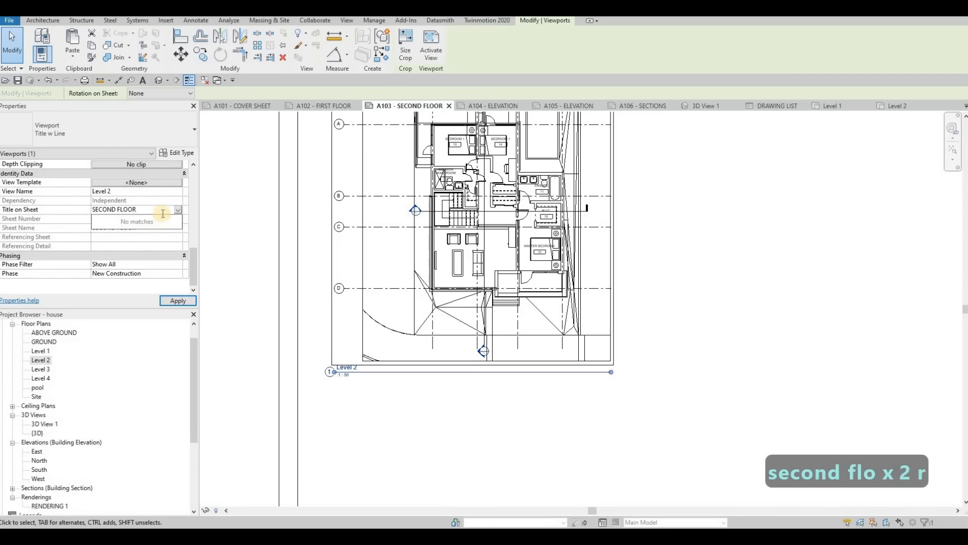
pyautogui.click(177, 301)
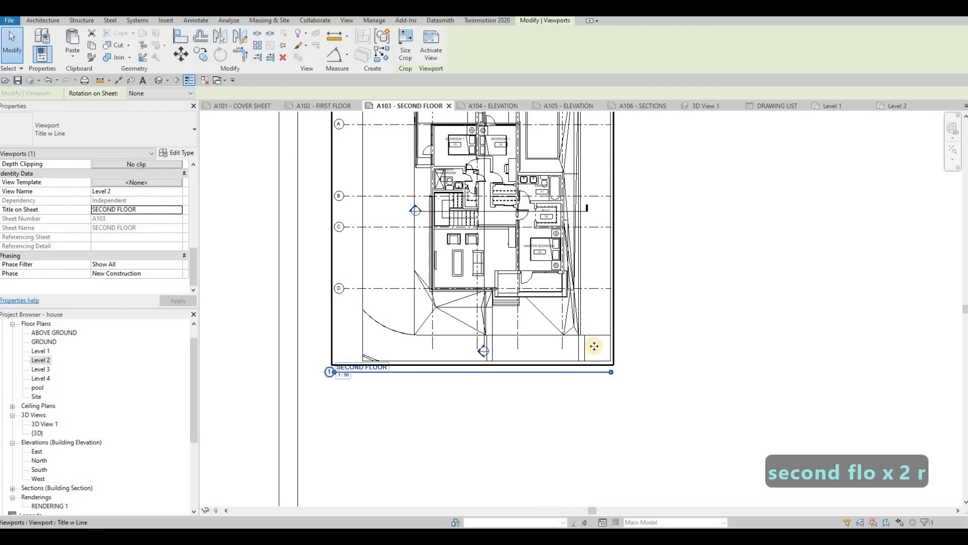
# - Shorten the SECOND FLOOR viewport's title line to the end of its title text and deselect the viewport
pyautogui.moveTo(611, 373); pyautogui.dragTo(392, 373)
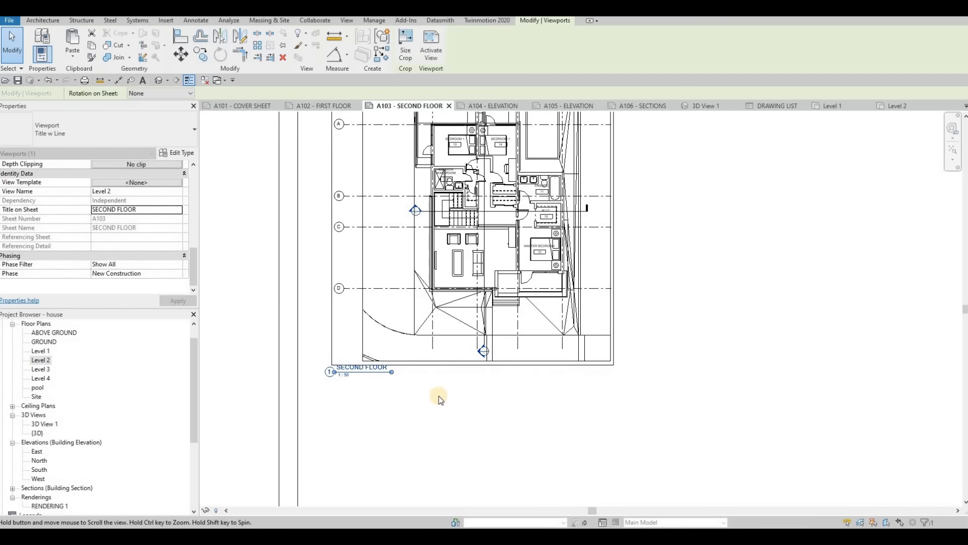
pyautogui.scroll(-2, 438, 395)
pyautogui.press('Escape')
pyautogui.press('Escape')
pyautogui.scroll(-2, 480, 228)
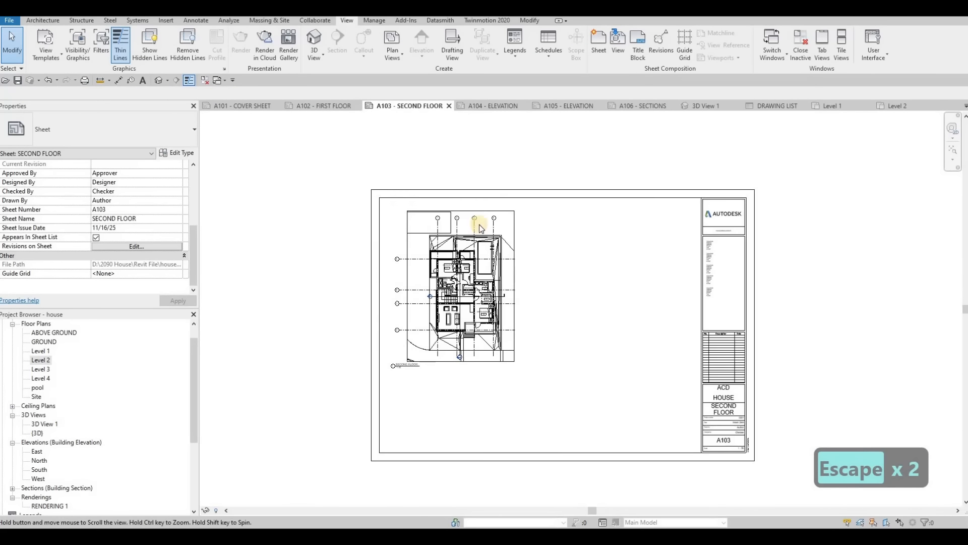
pyautogui.moveTo(479, 225); pyautogui.dragTo(454, 199, button='middle')
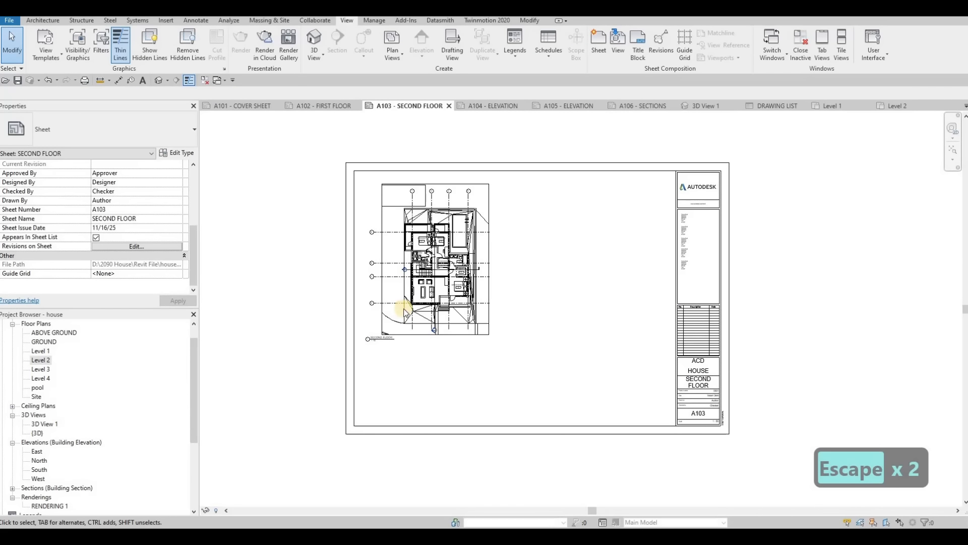
# - Place the East elevation in the upper area of the A104 ELEVATION sheet and shift it slightly to the right
pyautogui.click(495, 108)
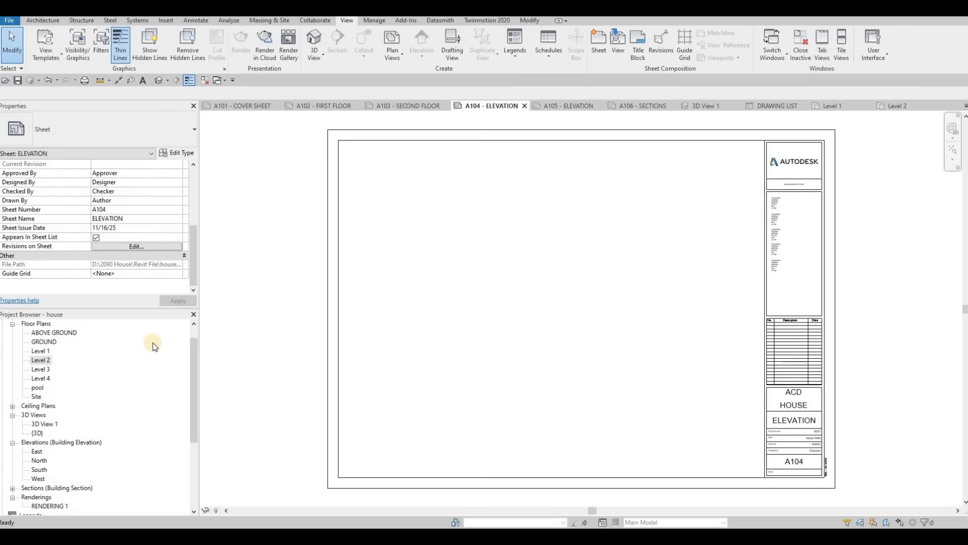
pyautogui.click(37, 453)
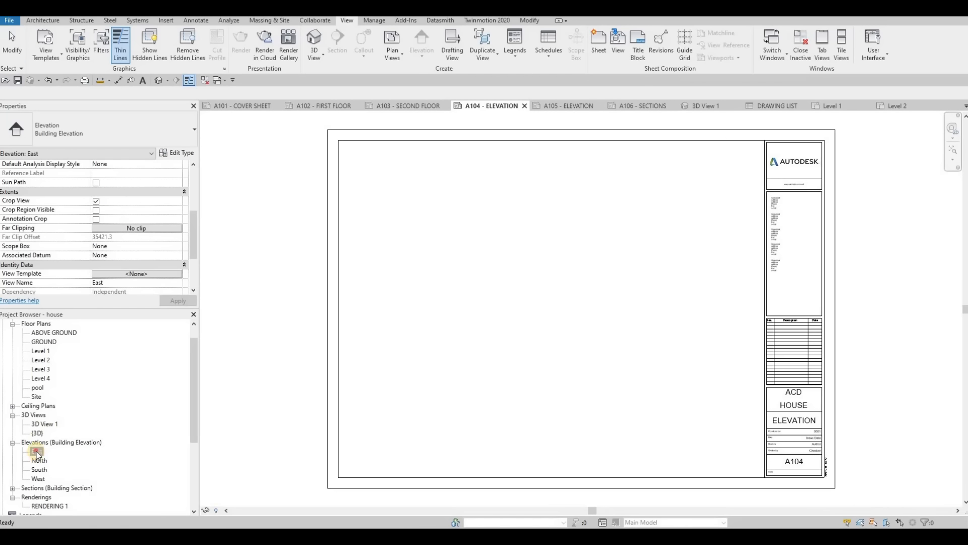
pyautogui.moveTo(499, 209); pyautogui.dragTo(504, 212)
pyautogui.click(487, 210)
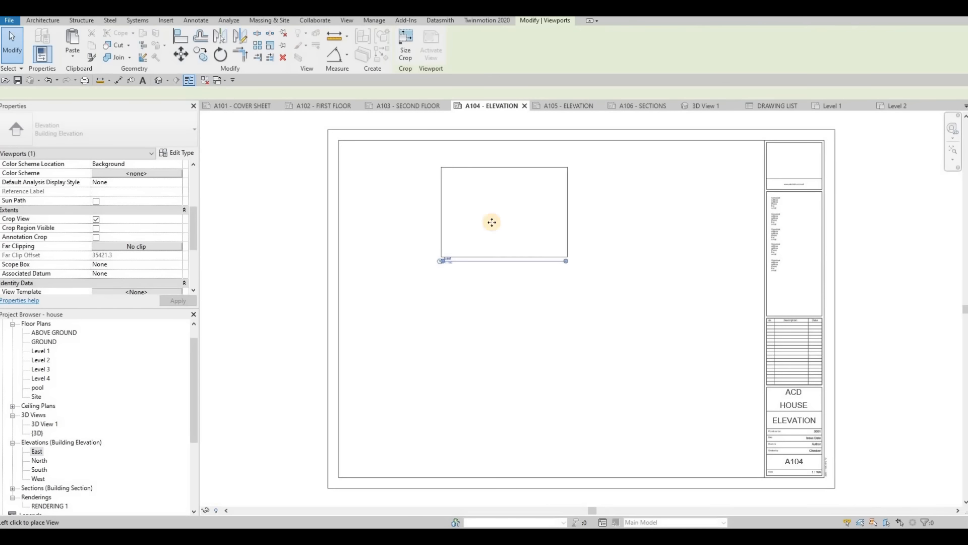
pyautogui.scroll(4, 417, 283)
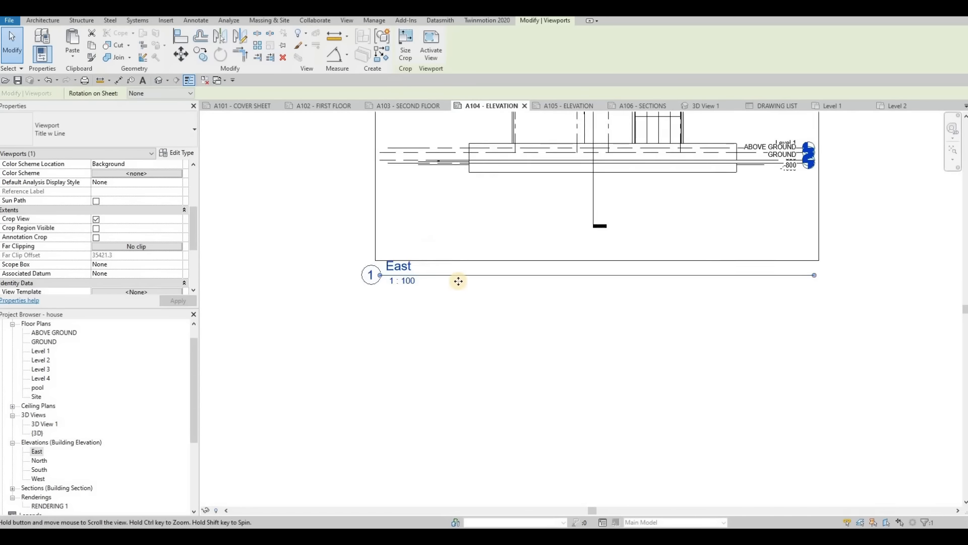
pyautogui.scroll(-3, 433, 283)
pyautogui.scroll(3, 450, 264)
pyautogui.scroll(-2, 486, 266)
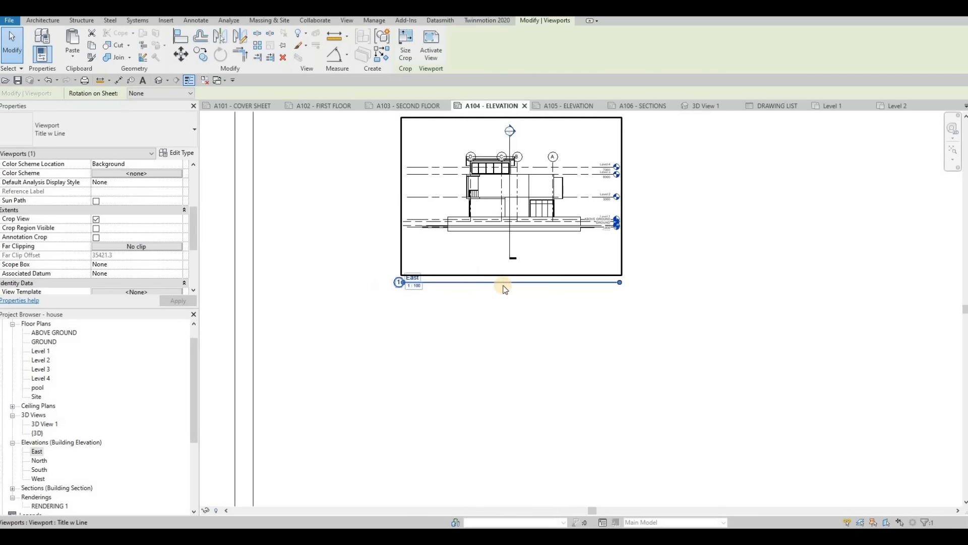
pyautogui.scroll(-2, 470, 229)
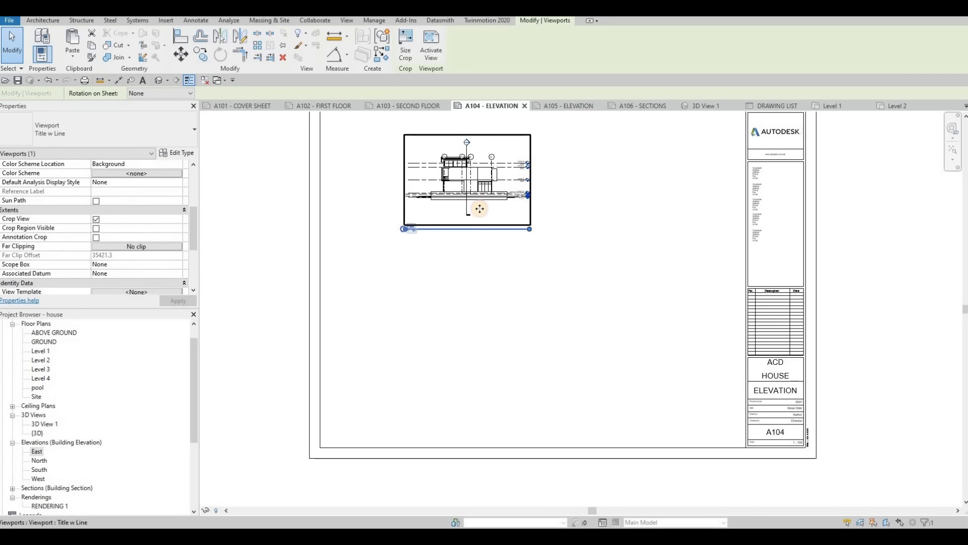
pyautogui.moveTo(479, 208); pyautogui.dragTo(499, 208)
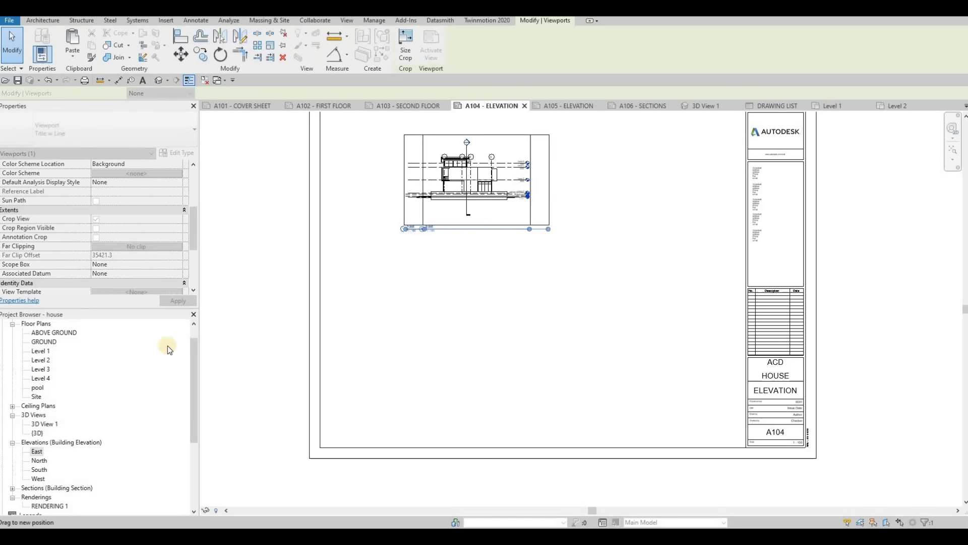
# - Place the North elevation below the East elevation on the A104 sheet
pyautogui.click(39, 460)
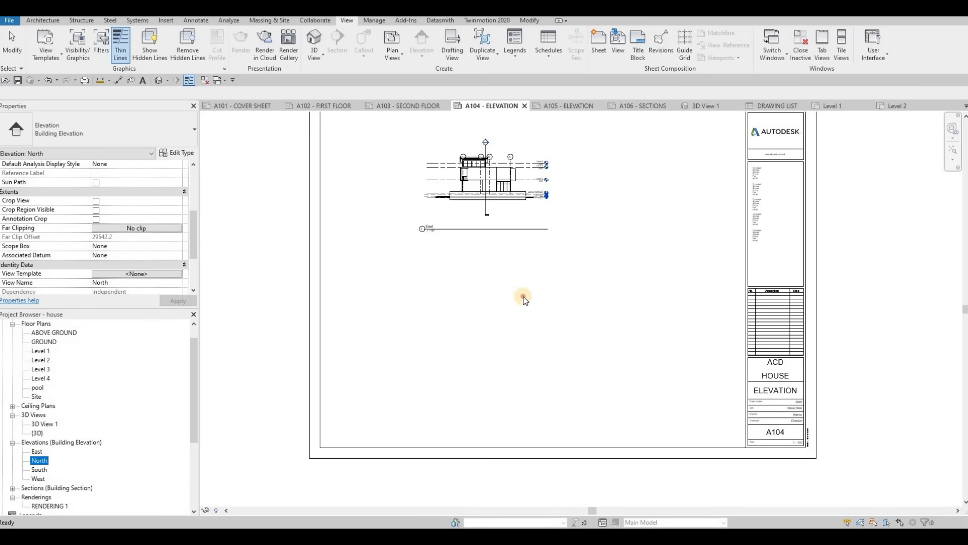
pyautogui.moveTo(523, 299); pyautogui.dragTo(514, 334)
pyautogui.click(515, 335)
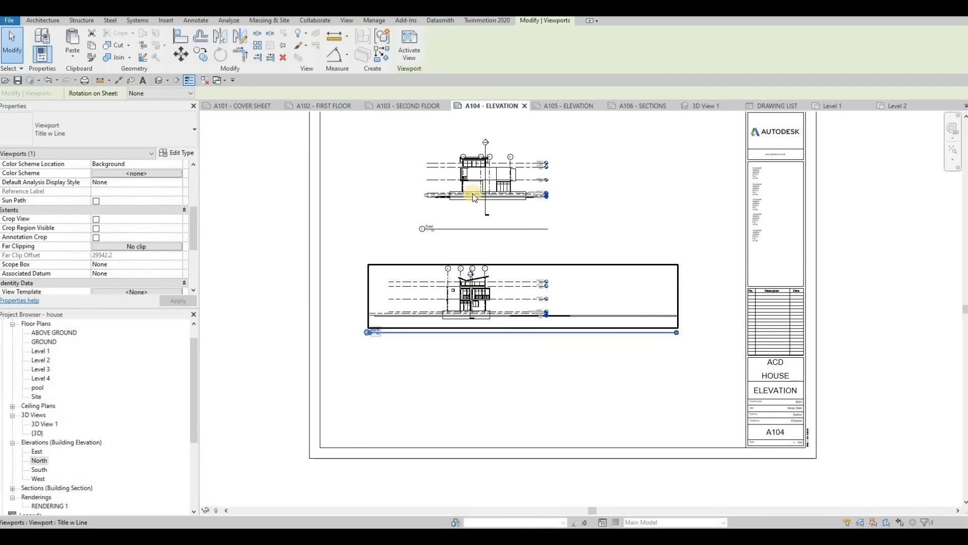
# - Undo the placement of the North and East elevations on the A104 sheet
pyautogui.hotkey('ctrl', 'z')
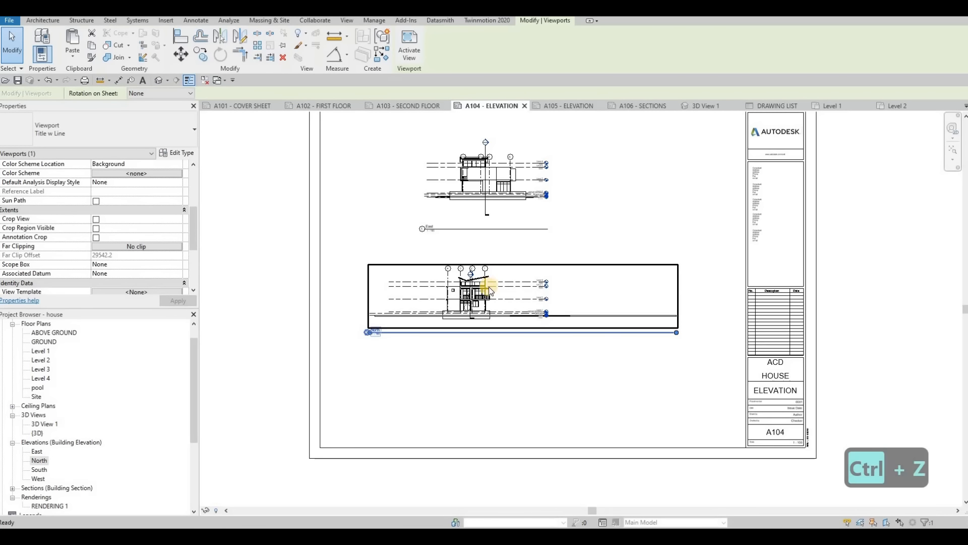
pyautogui.hotkey('ctrl', 'z')
pyautogui.hotkey('ctrl', 'z')
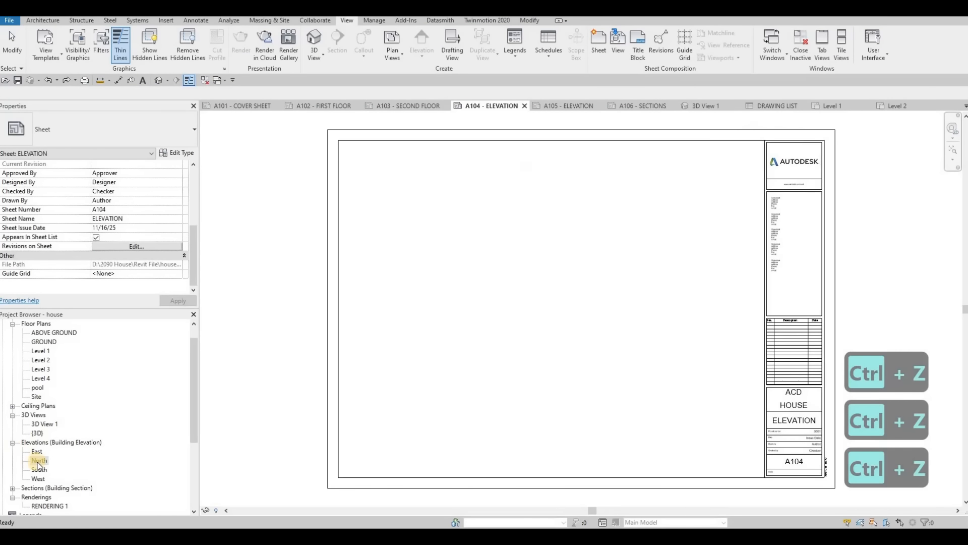
# - Open the East elevation, set its scale to 1:50, adjust its detail level, and apply the Consistent Colors visual style with shadows on
pyautogui.doubleClick(38, 453)
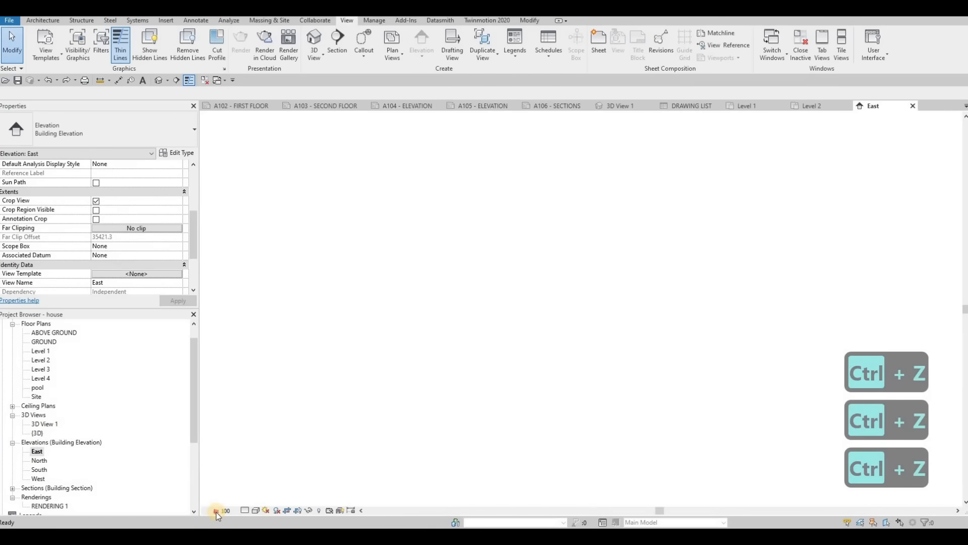
pyautogui.click(217, 511)
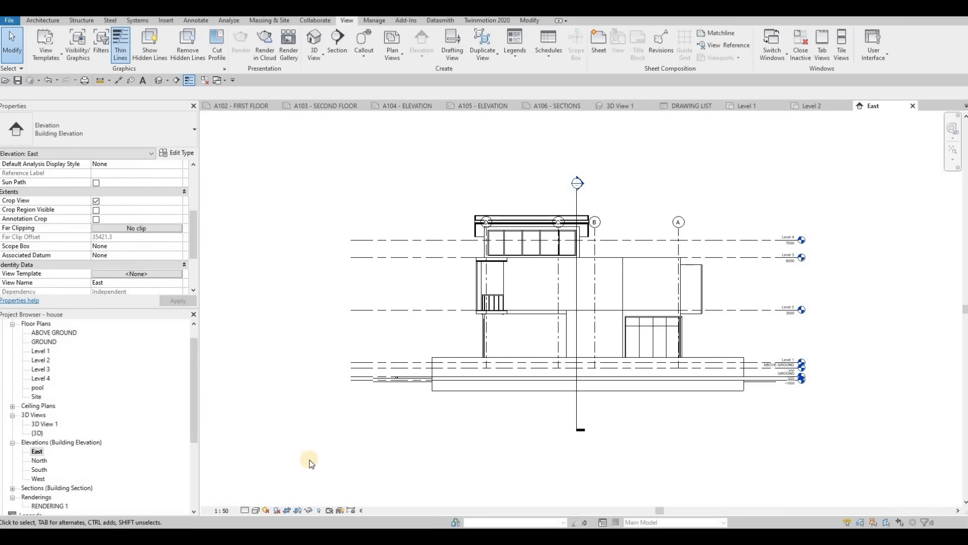
pyautogui.click(247, 510)
pyautogui.click(256, 510)
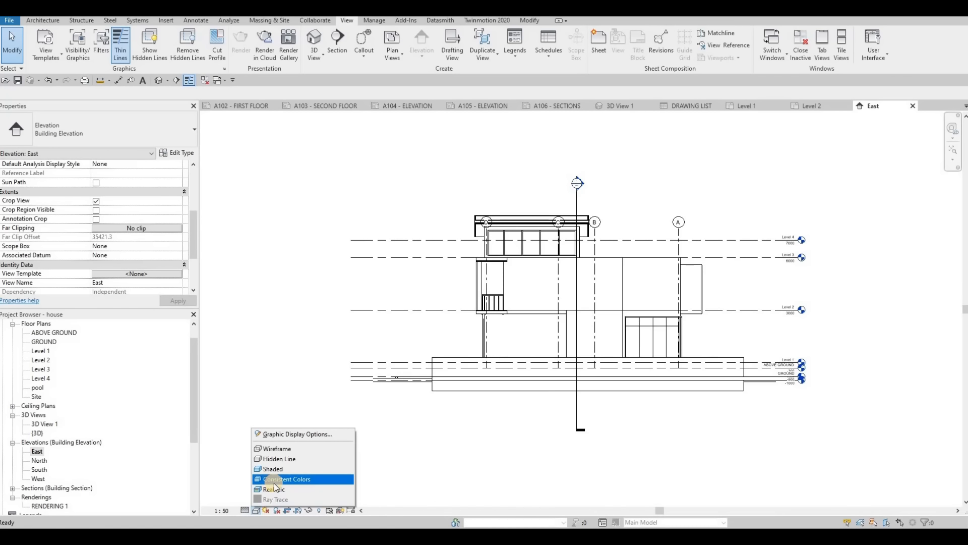
pyautogui.press('Return')
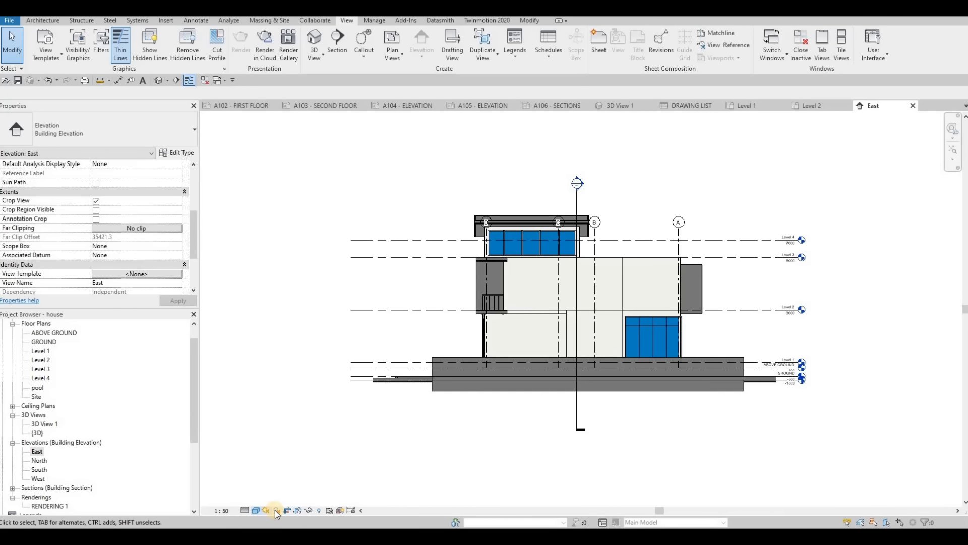
pyautogui.click(275, 510)
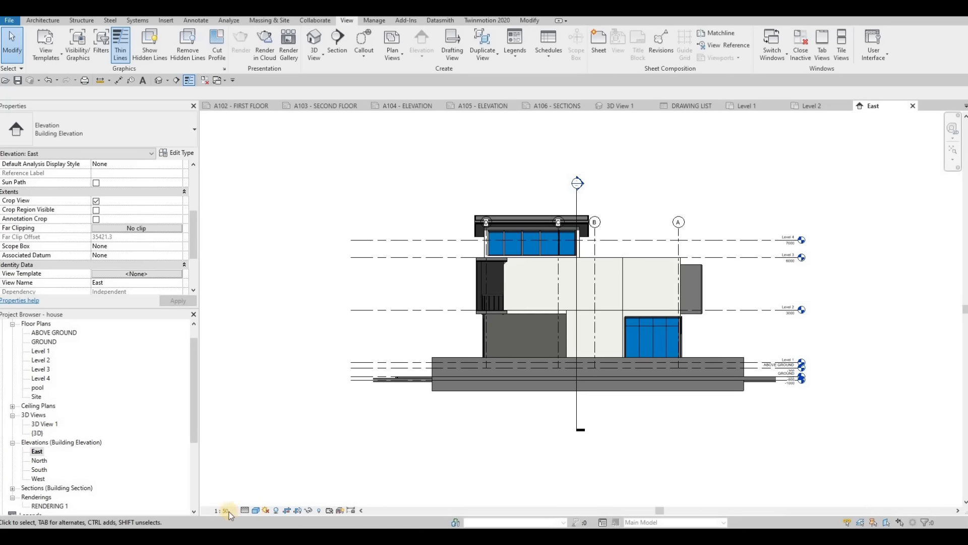
# - Set the East elevation's background to Gradient in its graphic display options
pyautogui.click(255, 511)
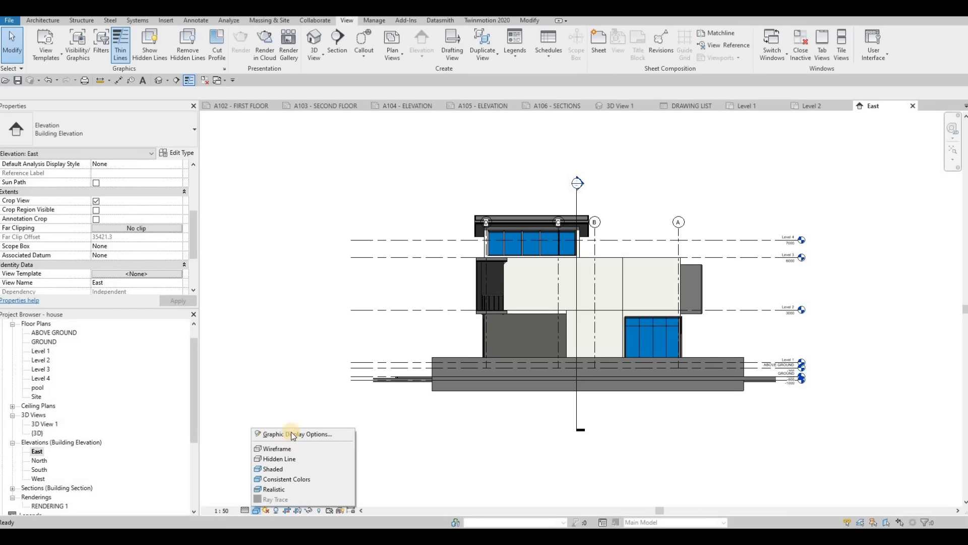
pyautogui.click(298, 434)
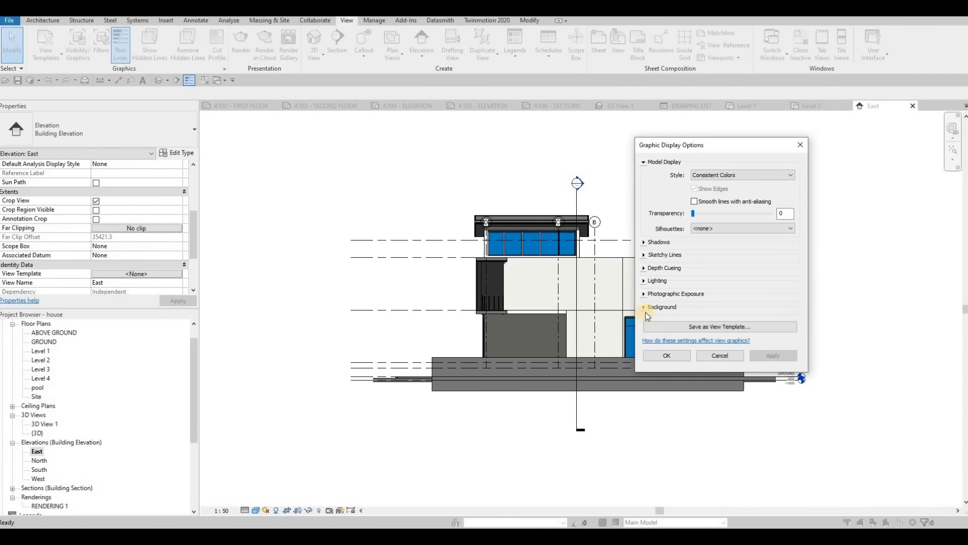
pyautogui.click(645, 307)
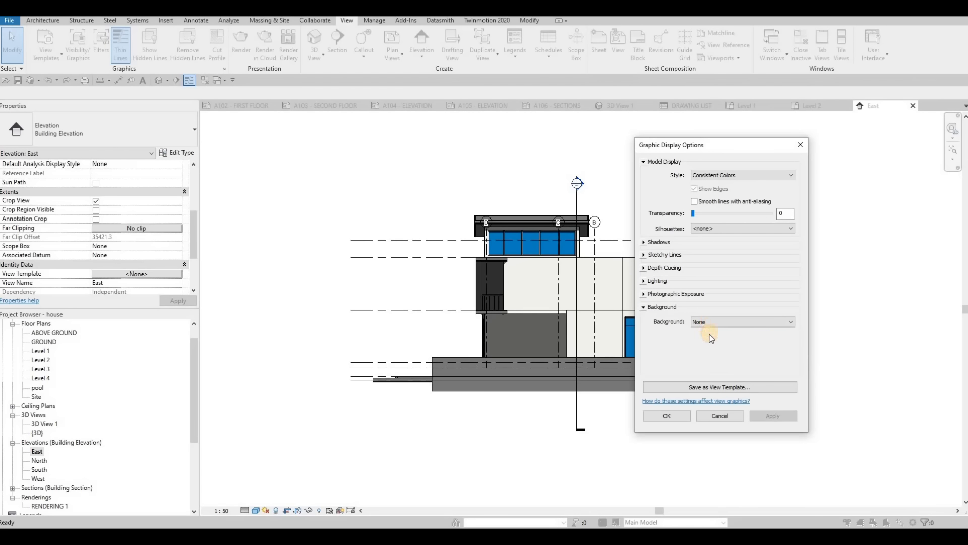
pyautogui.click(707, 323)
pyautogui.click(703, 344)
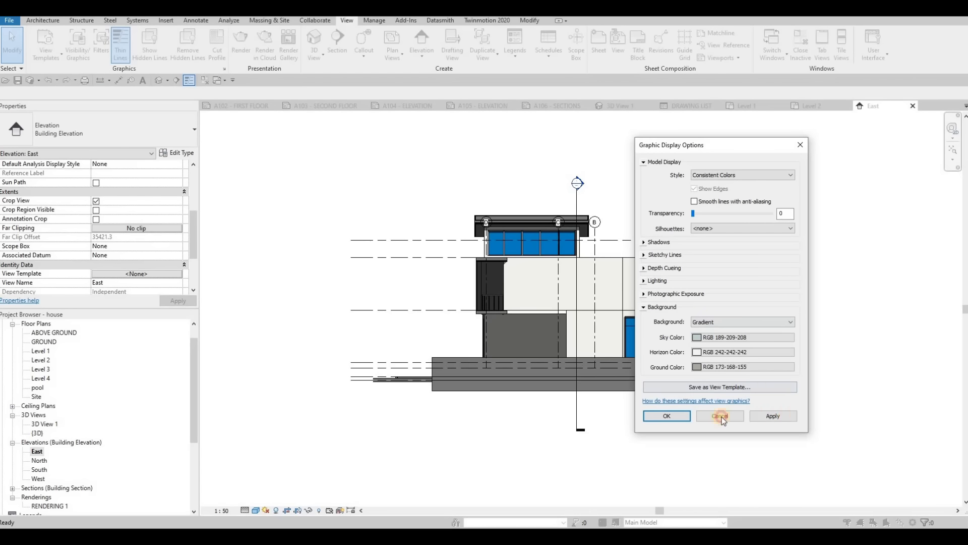
pyautogui.click(666, 416)
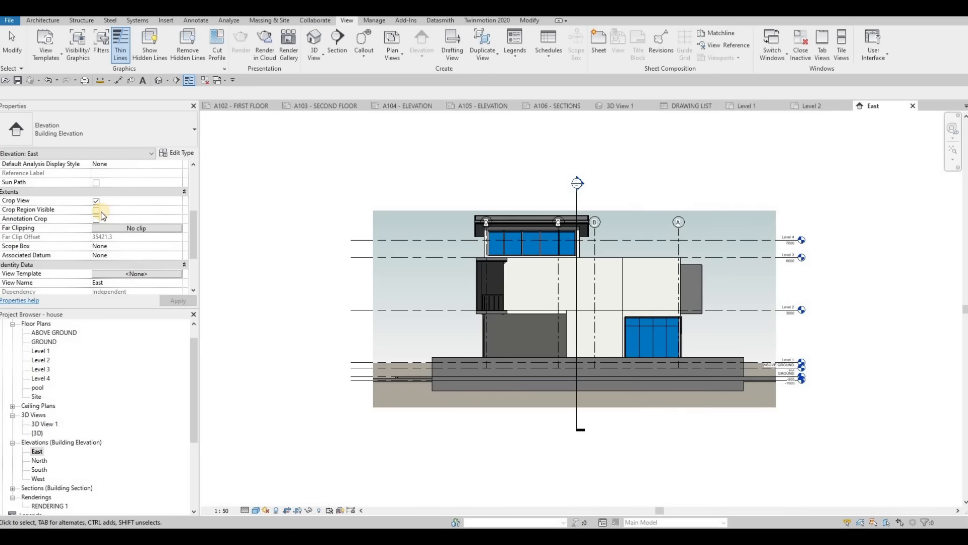
# - Show the East elevation's crop region, enable its annotation crop, and pull both side edges of the crop inward
pyautogui.click(96, 211)
pyautogui.click(95, 219)
pyautogui.click(178, 300)
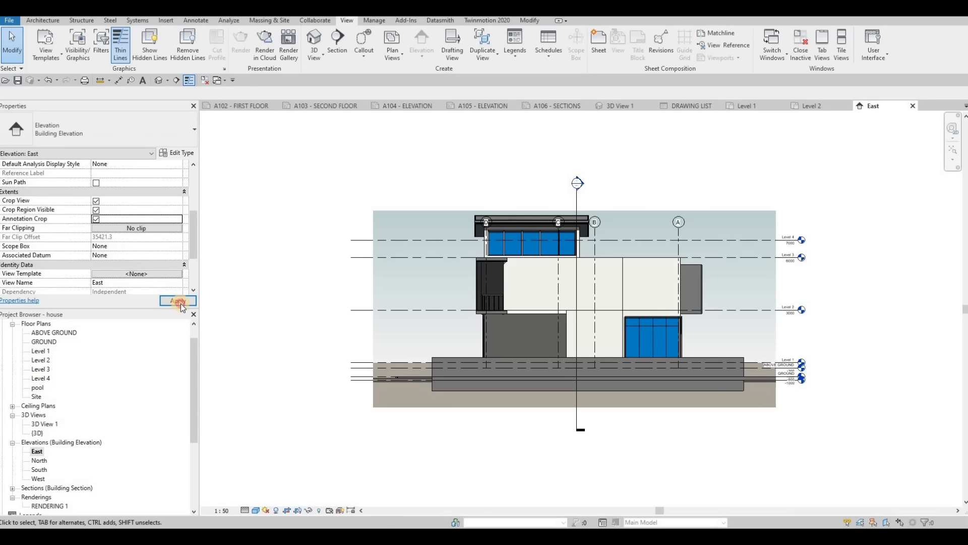
pyautogui.click(372, 309)
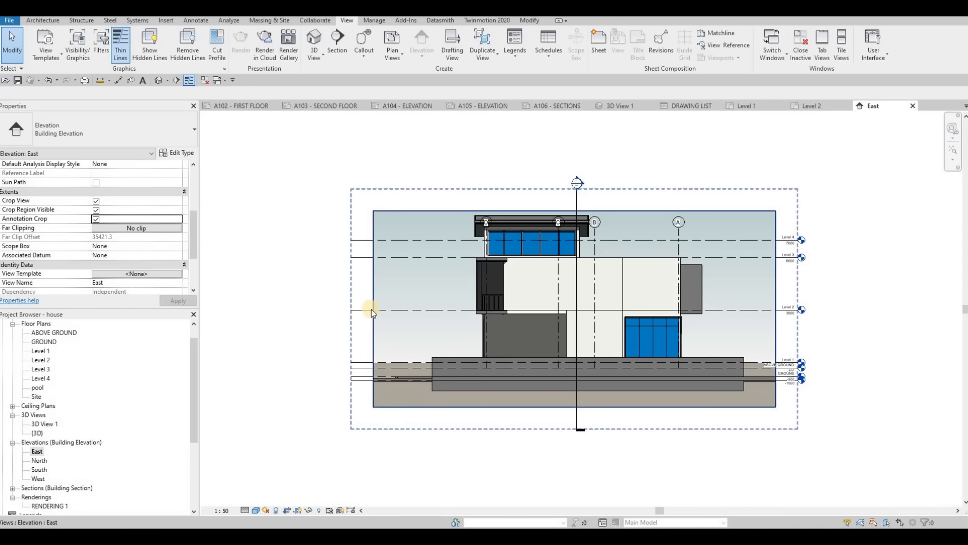
pyautogui.moveTo(373, 308); pyautogui.dragTo(391, 309)
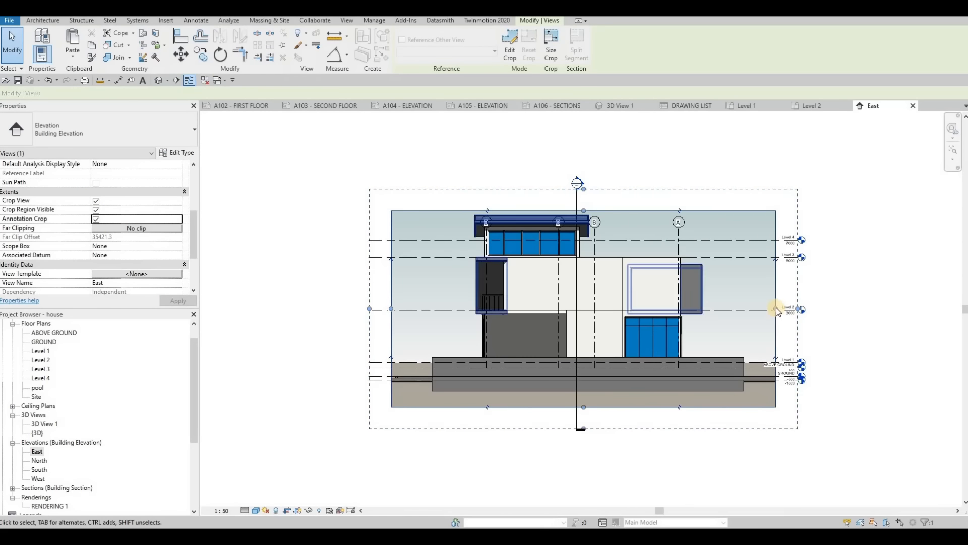
pyautogui.moveTo(776, 308); pyautogui.dragTo(763, 314)
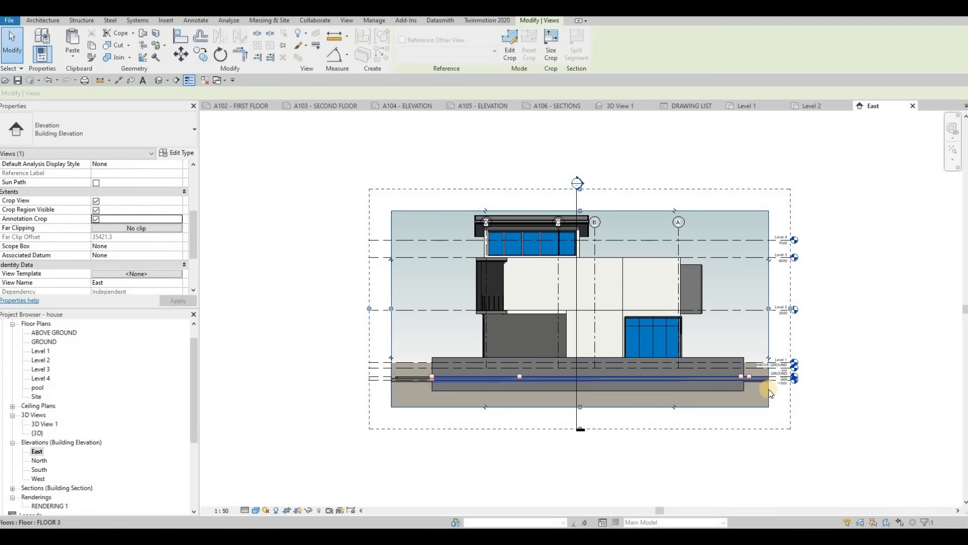
# - Add an elbow to the pool level line and pull its head down, clear of the GROUND level's label
pyautogui.scroll(3, 772, 381)
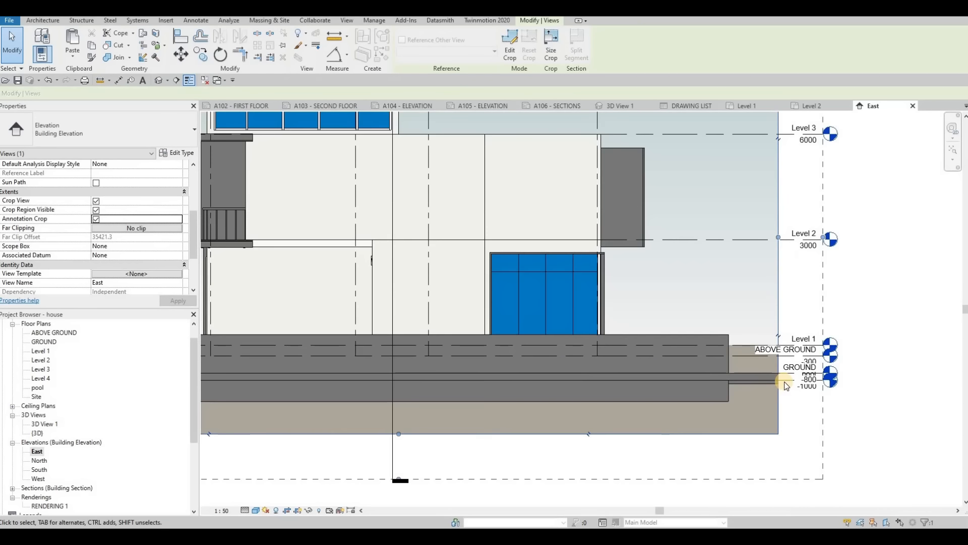
pyautogui.click(821, 386)
pyautogui.scroll(3, 818, 395)
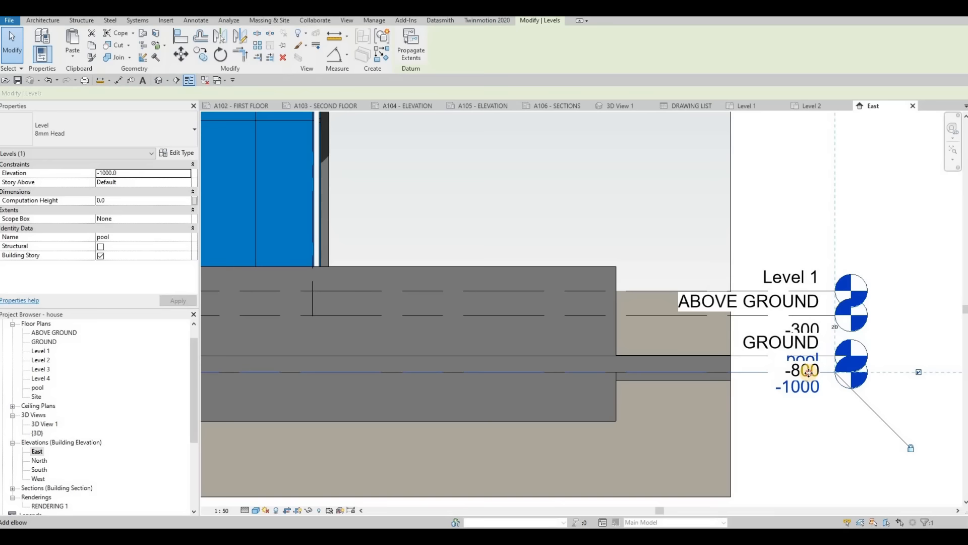
pyautogui.click(816, 396)
pyautogui.moveTo(809, 398); pyautogui.dragTo(817, 432)
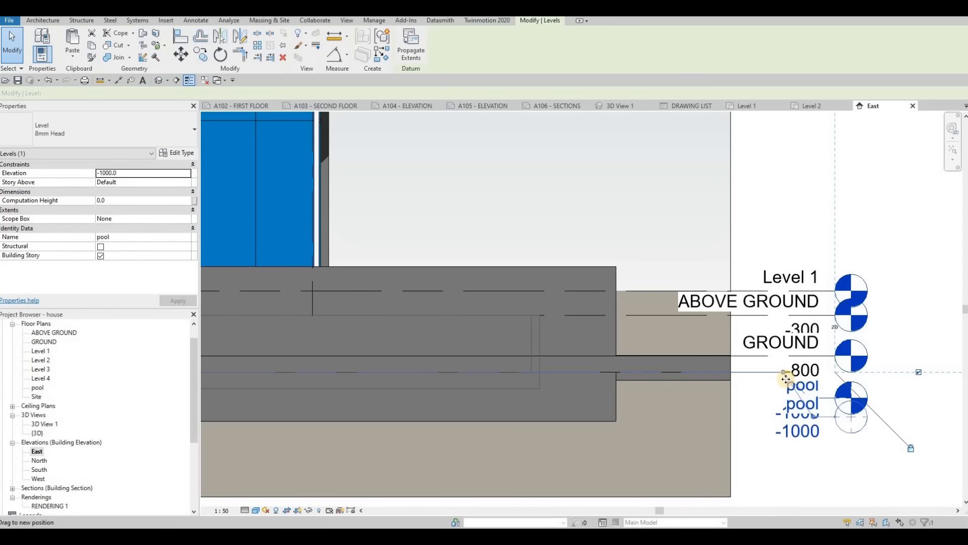
pyautogui.moveTo(784, 372); pyautogui.dragTo(735, 373)
pyautogui.moveTo(816, 433); pyautogui.dragTo(761, 432)
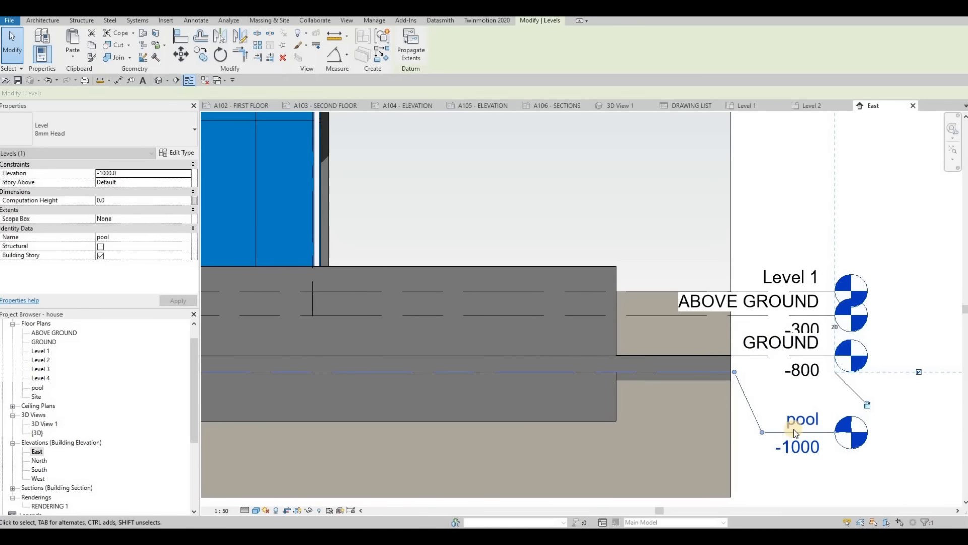
pyautogui.press('Escape')
# - Lower the pool level head further to leave room for the GROUND level head above it
pyautogui.click(837, 435)
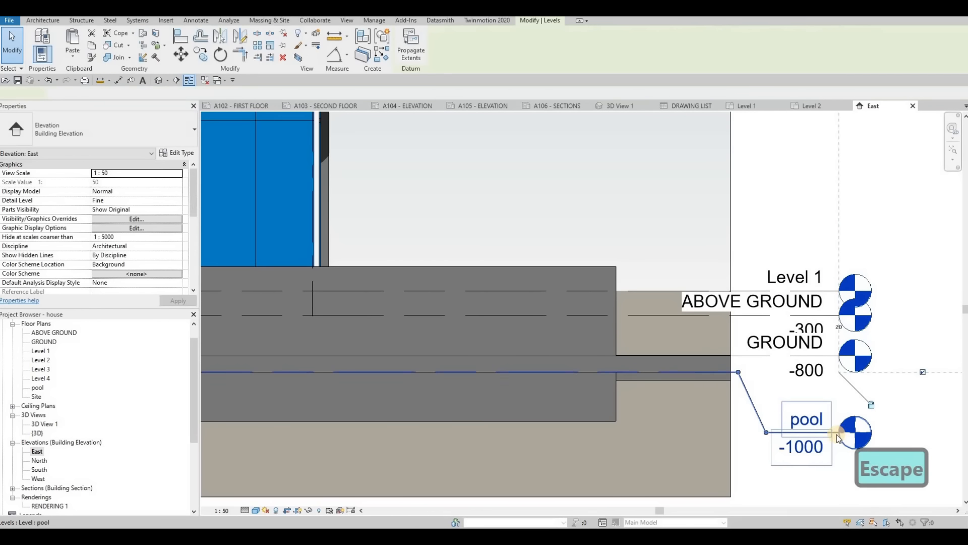
pyautogui.press('Escape')
pyautogui.moveTo(773, 432); pyautogui.dragTo(723, 326, button='middle')
pyautogui.press('Escape')
pyautogui.click(717, 326)
pyautogui.moveTo(717, 362); pyautogui.dragTo(717, 361)
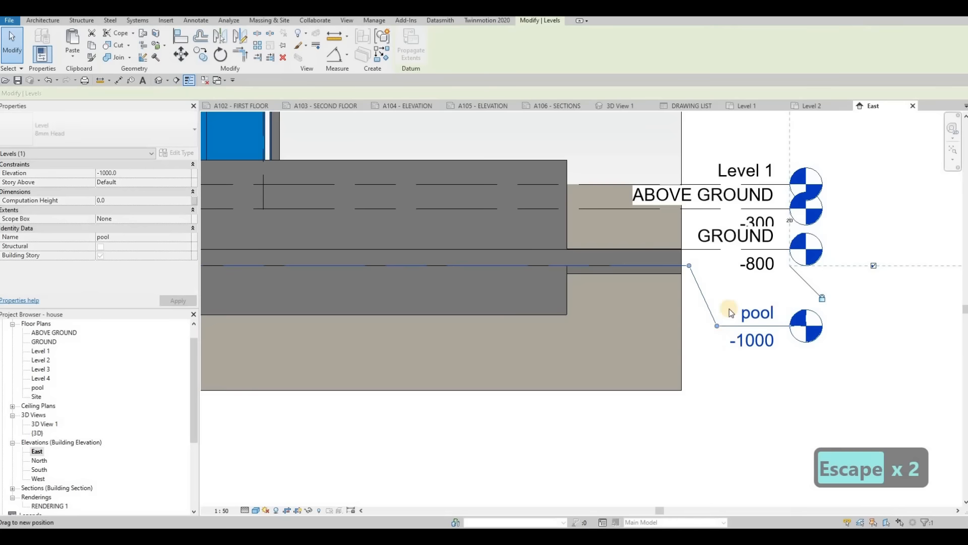
# - Add an elbow to the GROUND level line and place its head between the ABOVE GROUND and pool heads
pyautogui.click(764, 250)
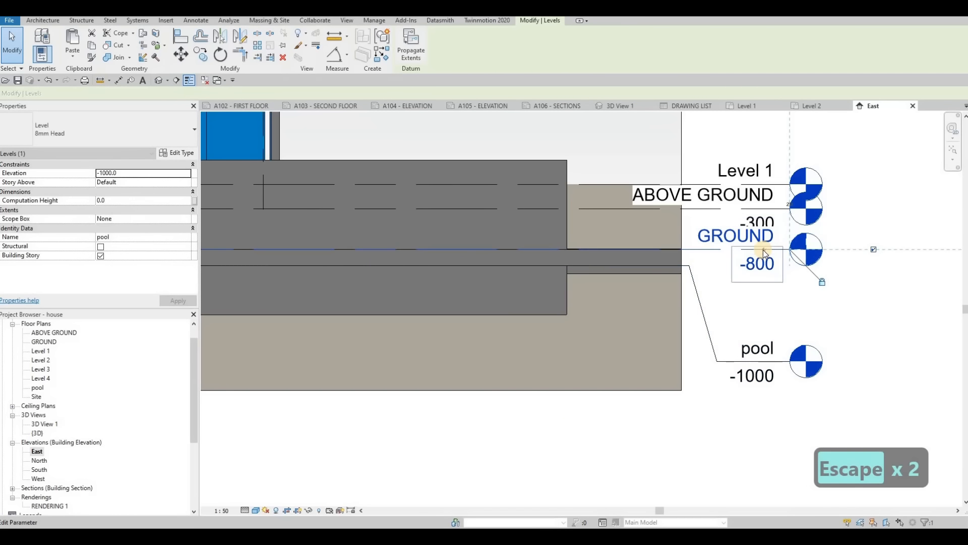
pyautogui.scroll(3, 761, 255)
pyautogui.click(756, 258)
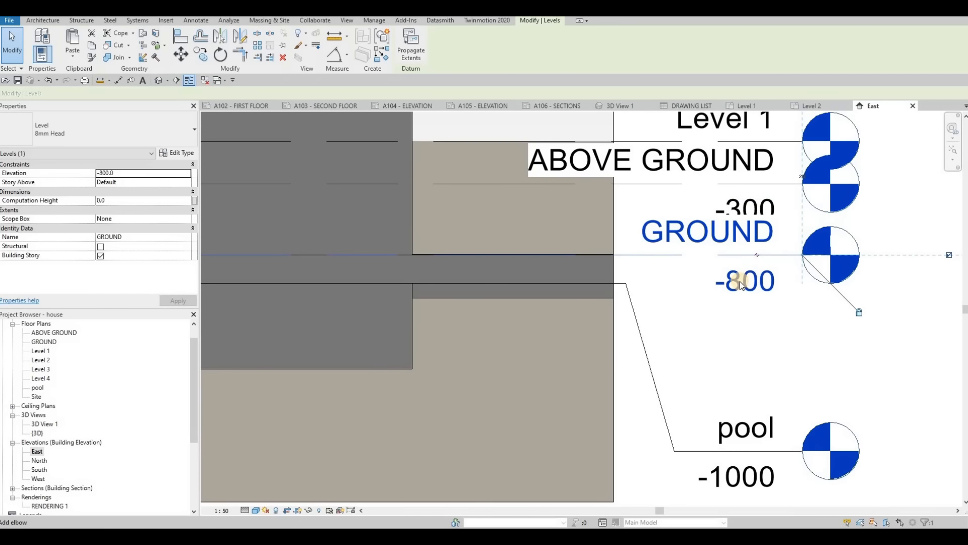
pyautogui.moveTo(752, 294); pyautogui.dragTo(719, 356)
pyautogui.moveTo(745, 350); pyautogui.dragTo(733, 343, button='middle')
# - Move the elbow bends of the pool and GROUND level lines closer to the crop edge, clear of their labels
pyautogui.scroll(-1, 734, 341)
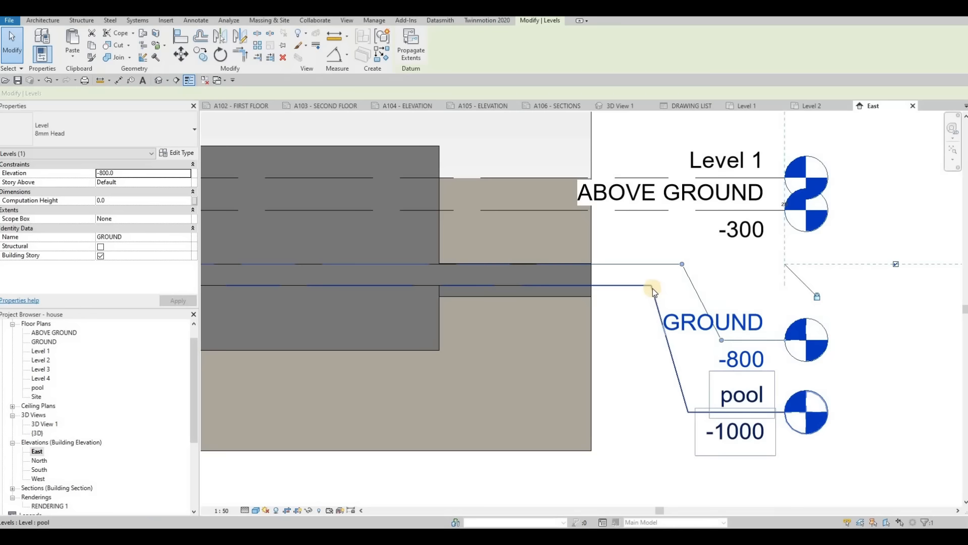
pyautogui.click(603, 285)
pyautogui.moveTo(670, 359); pyautogui.dragTo(672, 414)
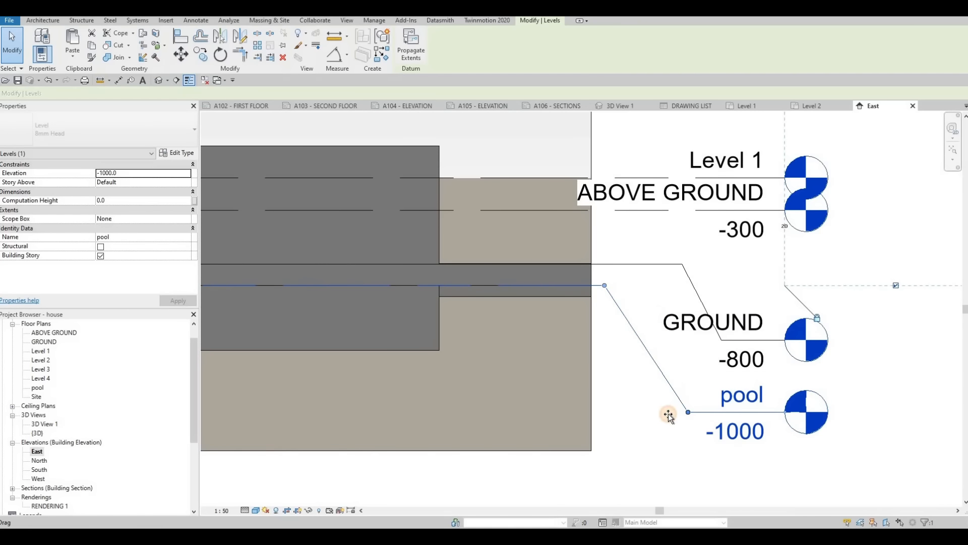
pyautogui.click(624, 264)
pyautogui.moveTo(625, 265); pyautogui.dragTo(685, 356)
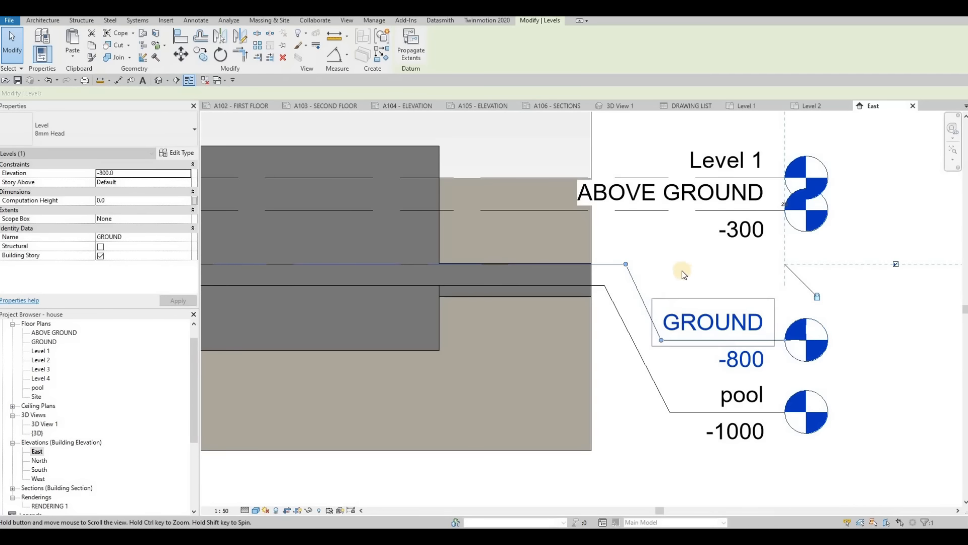
# - Add an elbow to the ABOVE GROUND level line so its head sits below the Level 1 head
pyautogui.scroll(-1, 675, 263)
pyautogui.click(711, 263)
pyautogui.click(731, 262)
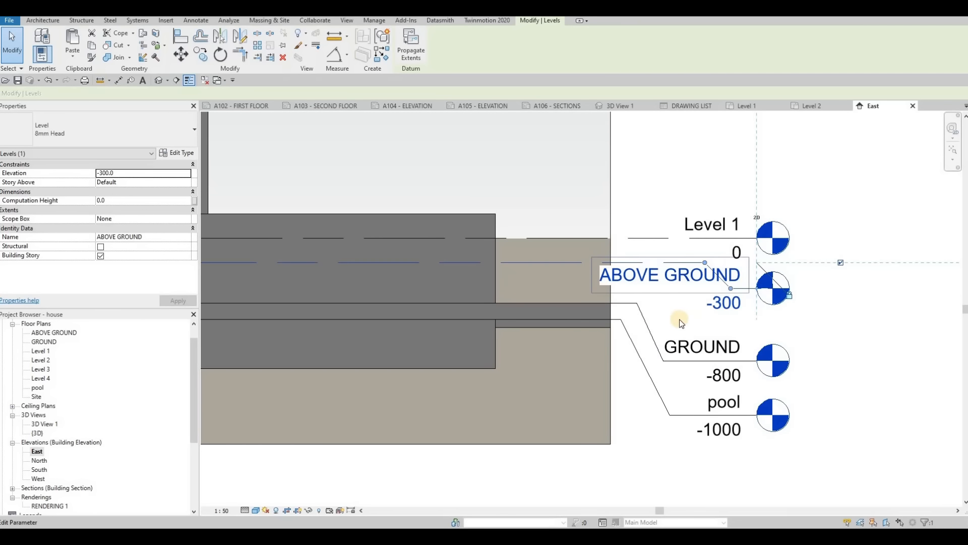
pyautogui.scroll(-1, 729, 263)
pyautogui.press('Escape')
pyautogui.press('Escape')
pyautogui.scroll(-3, 746, 247)
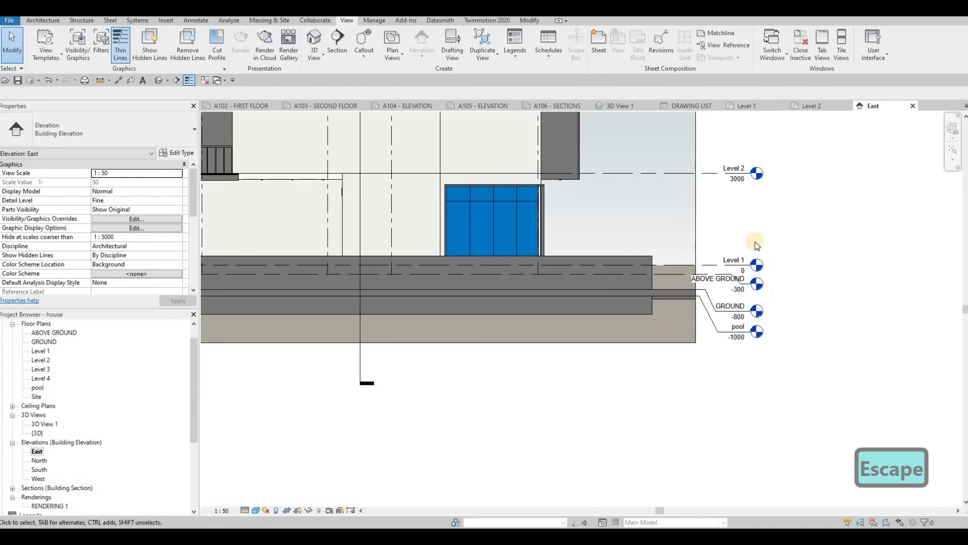
pyautogui.moveTo(604, 276); pyautogui.dragTo(662, 190, button='middle')
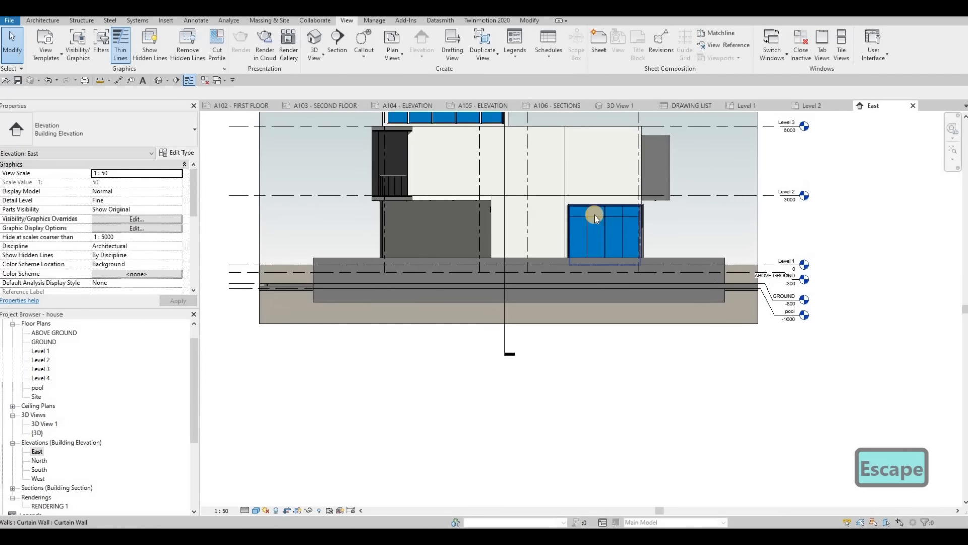
pyautogui.moveTo(601, 228); pyautogui.dragTo(599, 273, button='middle')
pyautogui.scroll(-3, 599, 274)
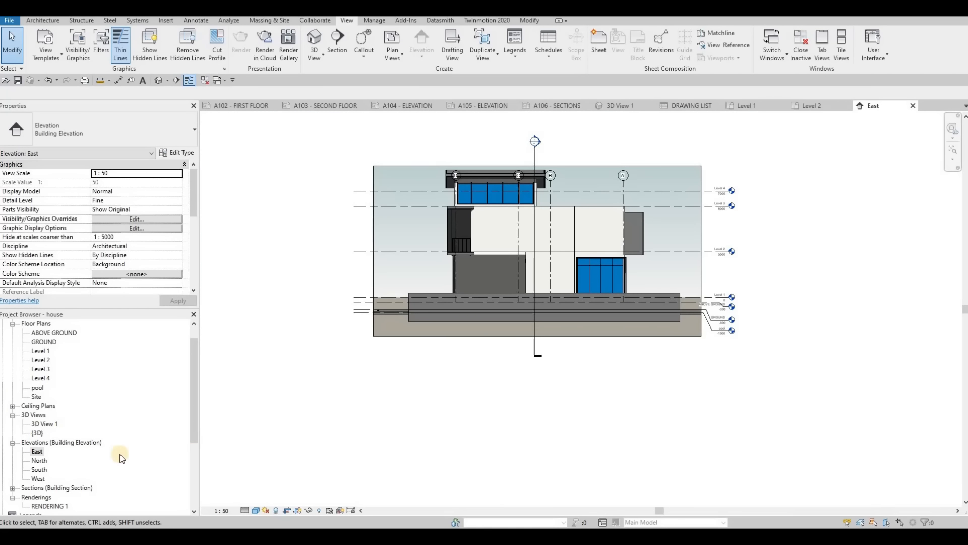
# - Open the North elevation and set it to 1:50, Fine detail level and Consistent Colors with shadows on
pyautogui.doubleClick(40, 460)
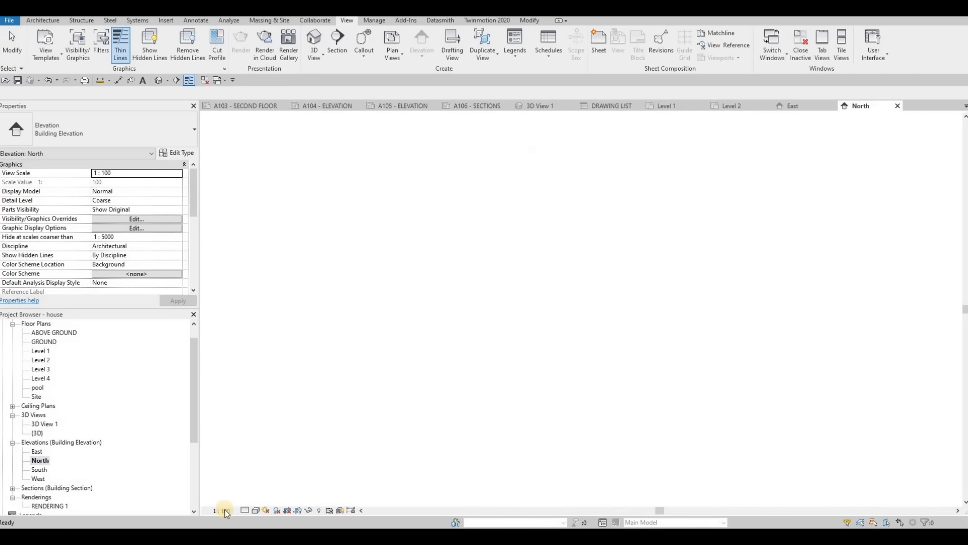
pyautogui.click(221, 510)
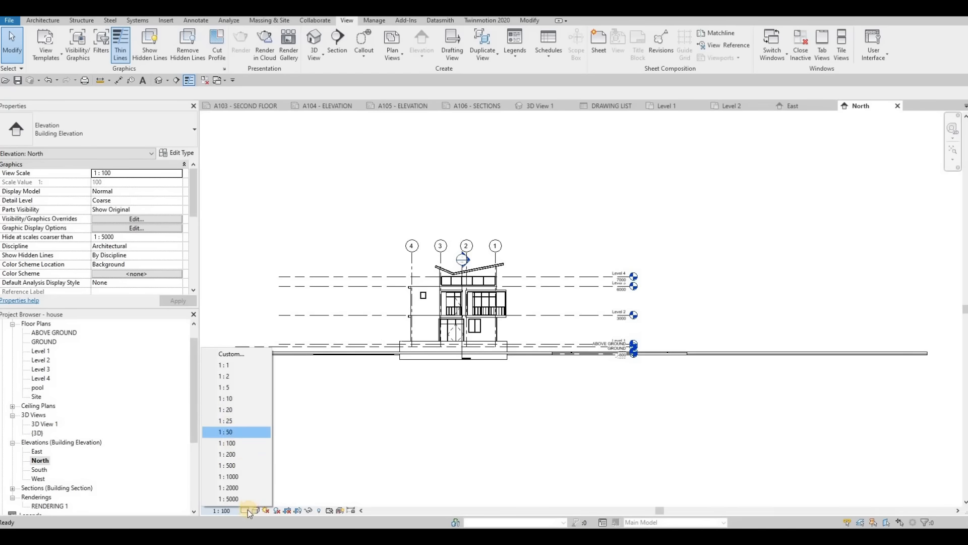
pyautogui.click(227, 432)
pyautogui.click(256, 511)
pyautogui.click(258, 499)
pyautogui.click(256, 510)
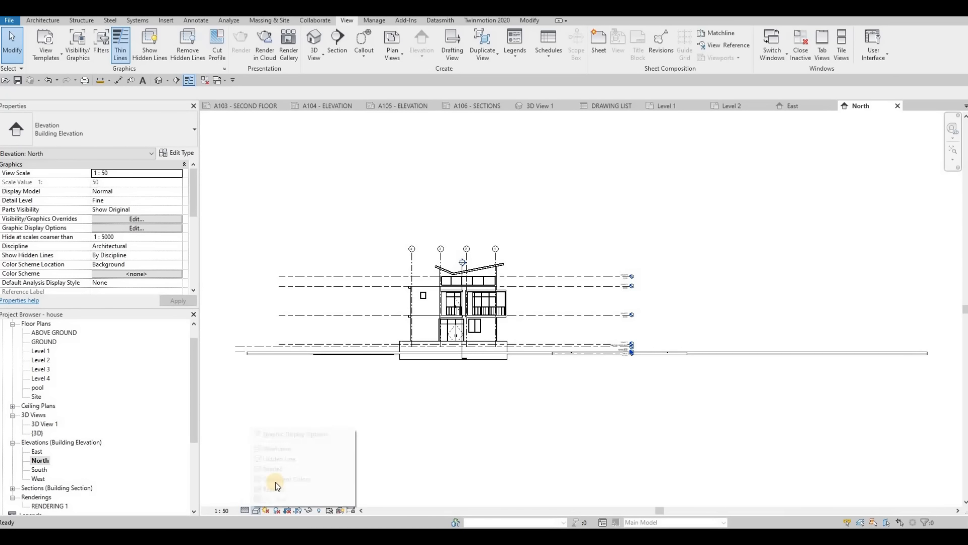
pyautogui.click(282, 479)
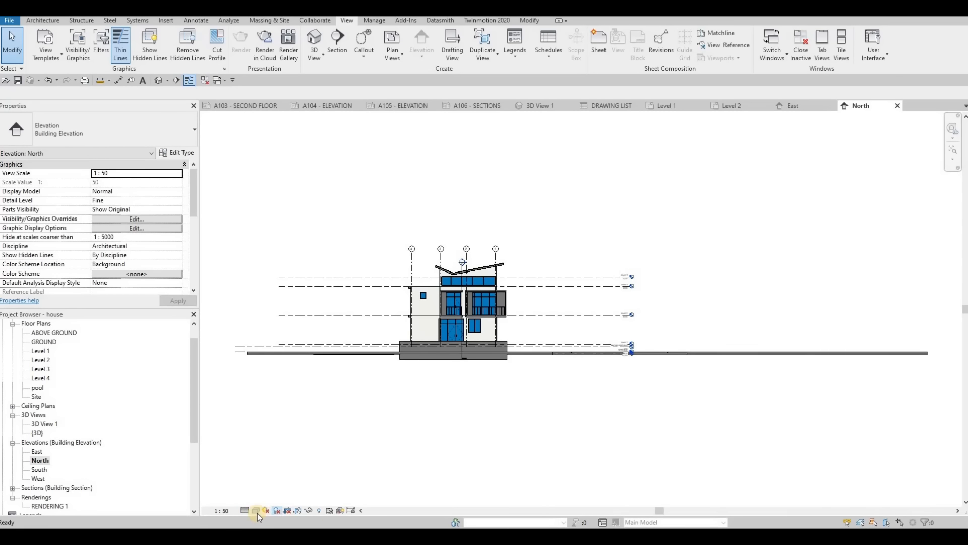
pyautogui.click(277, 511)
# - Set the North elevation's background to Gradient in its graphic display options
pyautogui.click(256, 510)
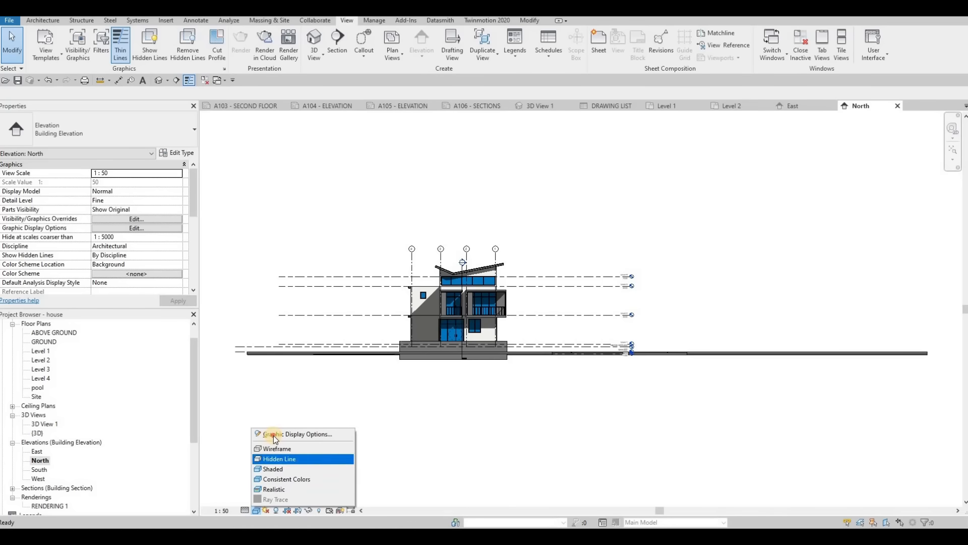
pyautogui.click(302, 433)
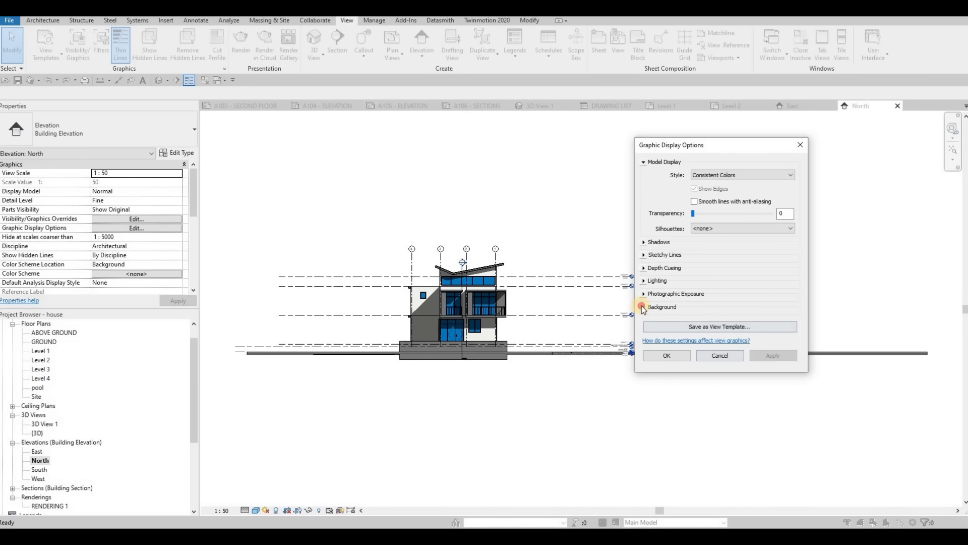
pyautogui.click(716, 325)
pyautogui.click(710, 344)
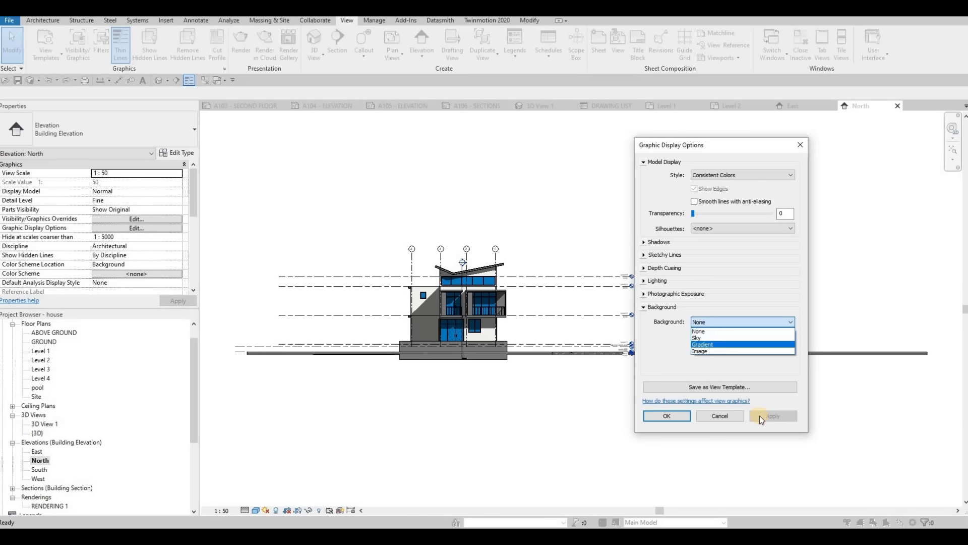
pyautogui.click(666, 416)
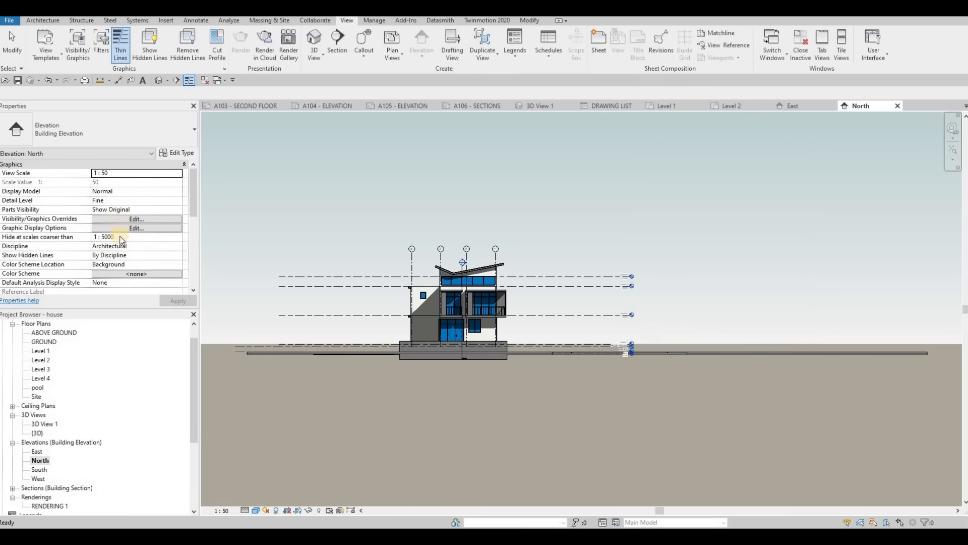
# - Enable Crop View, Crop Region Visible and Annotation Crop for the North elevation
pyautogui.scroll(-7, 110, 241)
pyautogui.scroll(3, 109, 227)
pyautogui.click(97, 219)
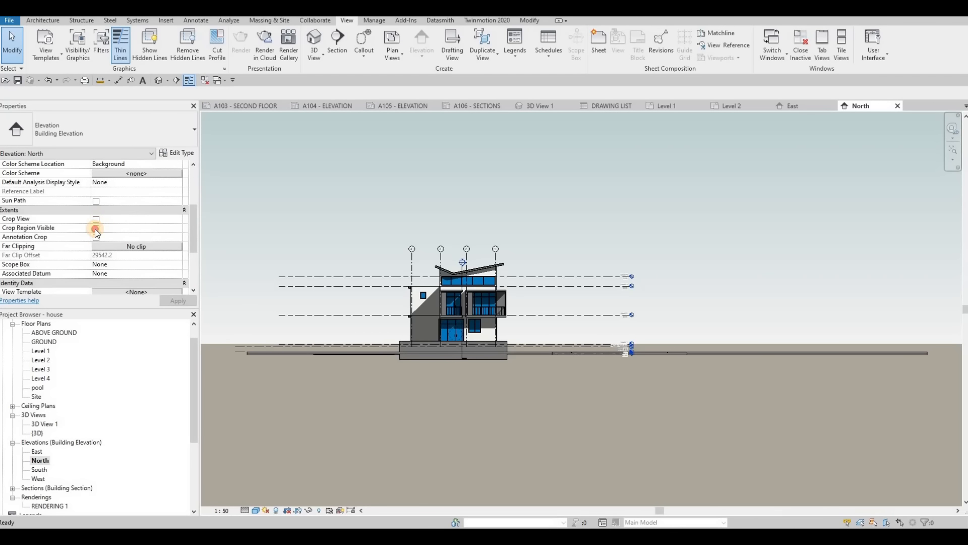
pyautogui.click(96, 228)
pyautogui.click(95, 237)
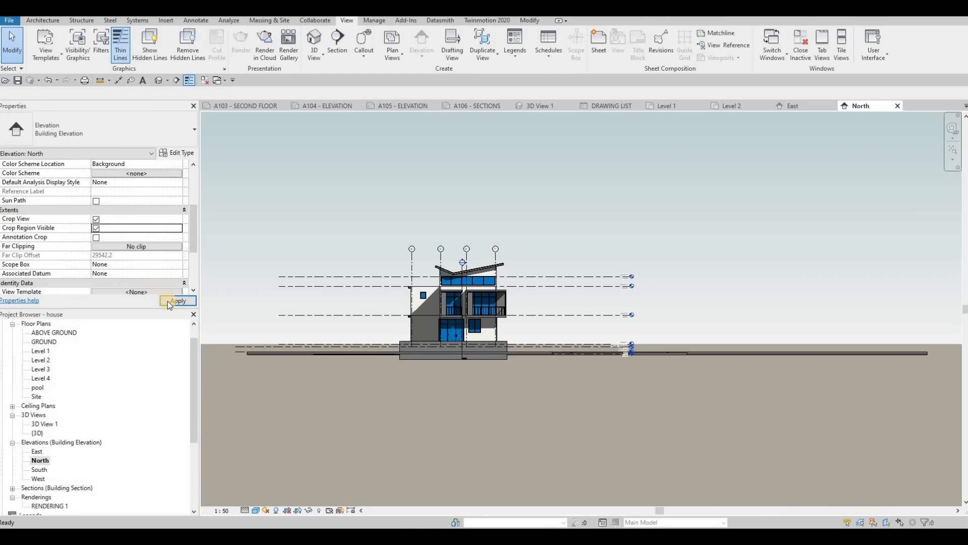
pyautogui.click(409, 319)
pyautogui.scroll(-3, 385, 305)
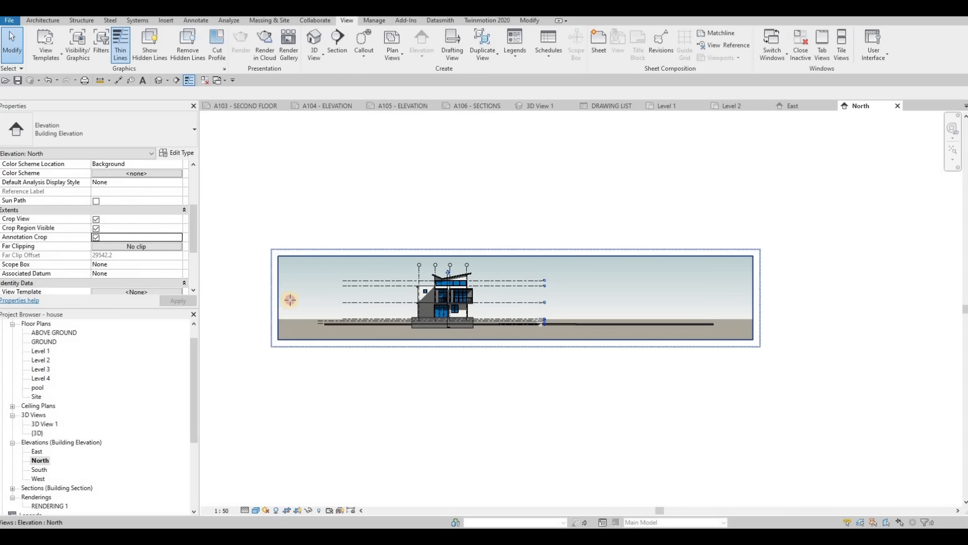
# - Narrow the North elevation's crop region on both sides so it closely frames the house and its level heads
pyautogui.click(289, 299)
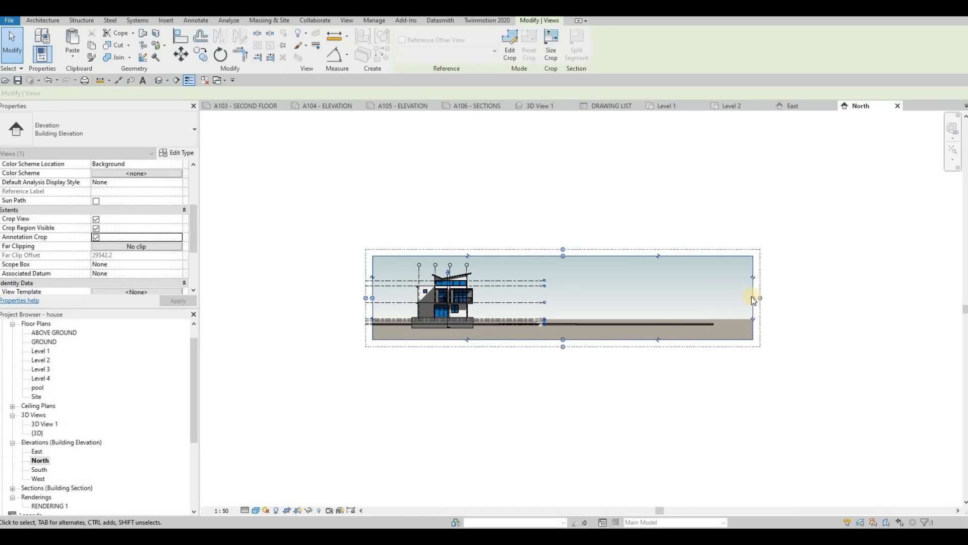
pyautogui.moveTo(758, 298); pyautogui.dragTo(536, 287)
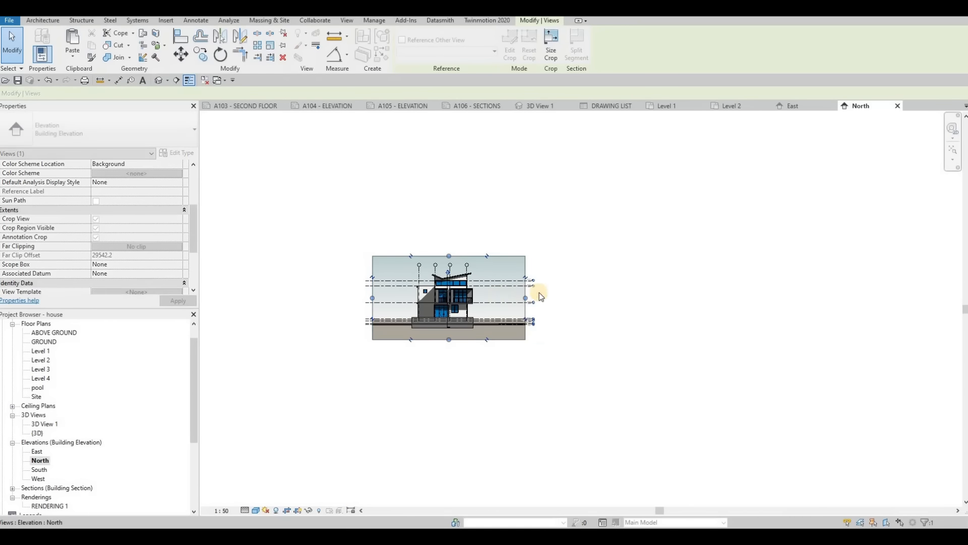
pyautogui.scroll(5, 572, 305)
pyautogui.moveTo(541, 308); pyautogui.dragTo(501, 308)
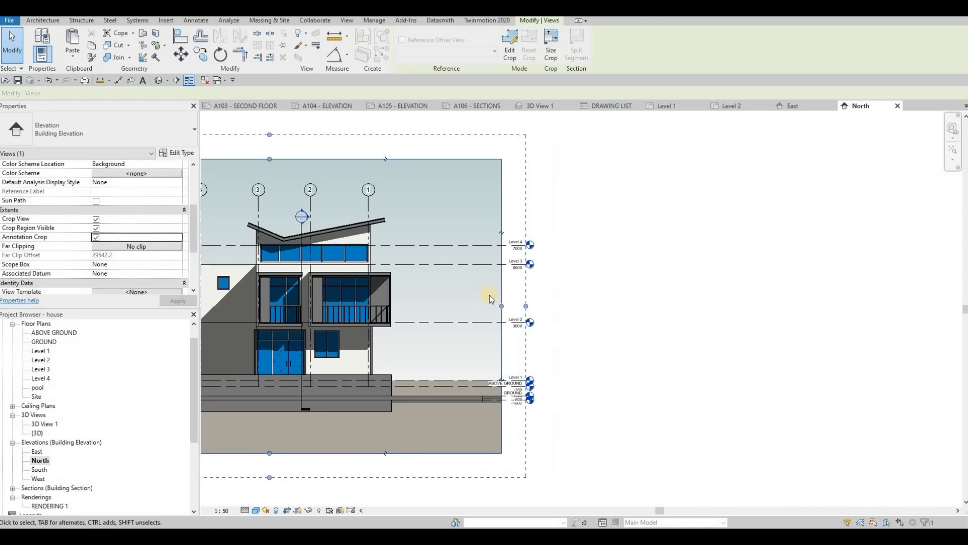
pyautogui.moveTo(275, 351); pyautogui.dragTo(433, 327, button='middle')
pyautogui.scroll(-1, 434, 328)
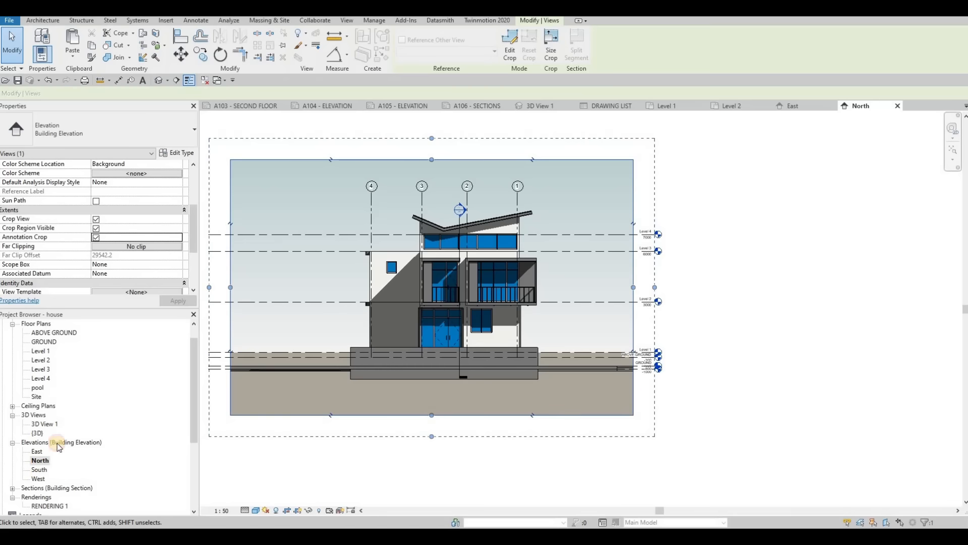
# - Open the South elevation and enable Crop Region Visible and Annotation Crop
pyautogui.doubleClick(39, 469)
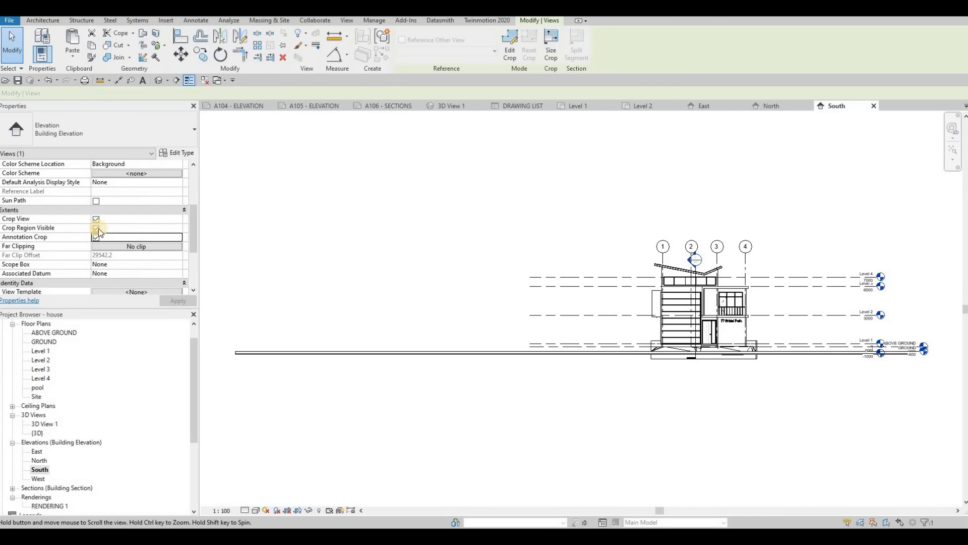
pyautogui.press('Escape')
pyautogui.press('Escape')
pyautogui.click(96, 238)
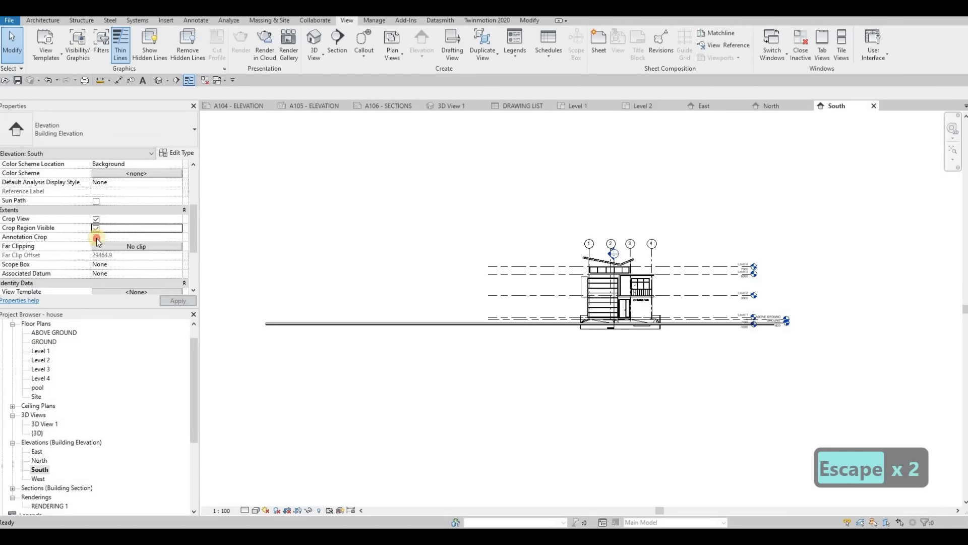
pyautogui.click(178, 300)
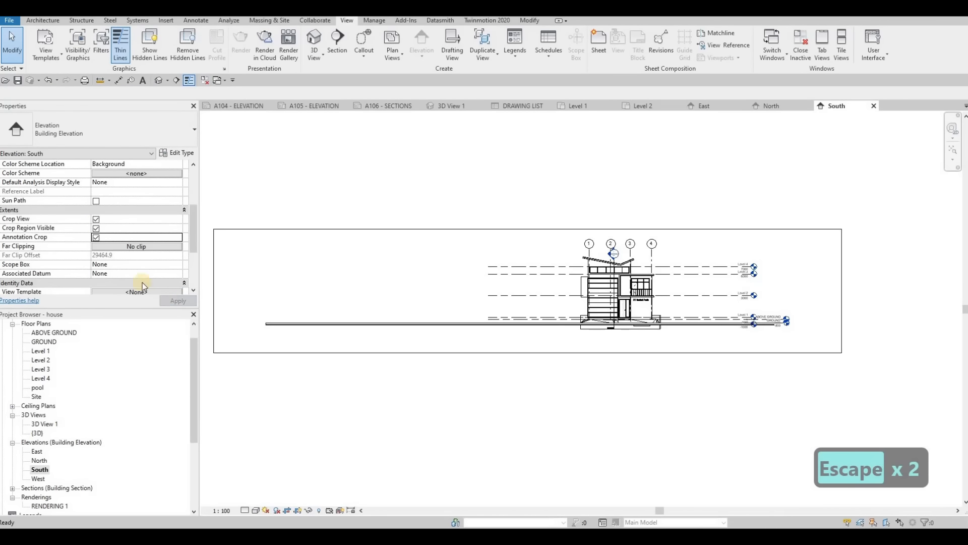
# - Set the South elevation to 1:50 scale and Fine detail level
pyautogui.click(244, 510)
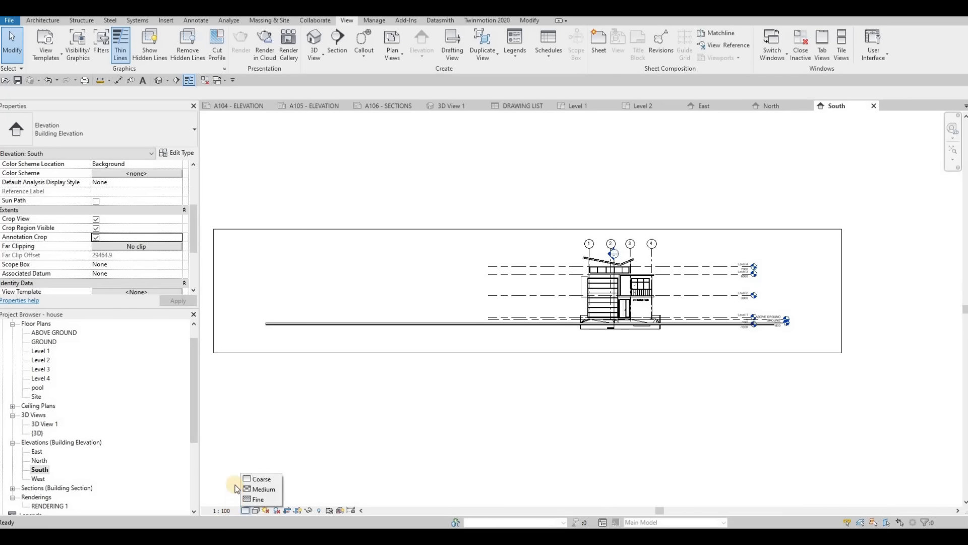
pyautogui.click(221, 510)
pyautogui.click(238, 433)
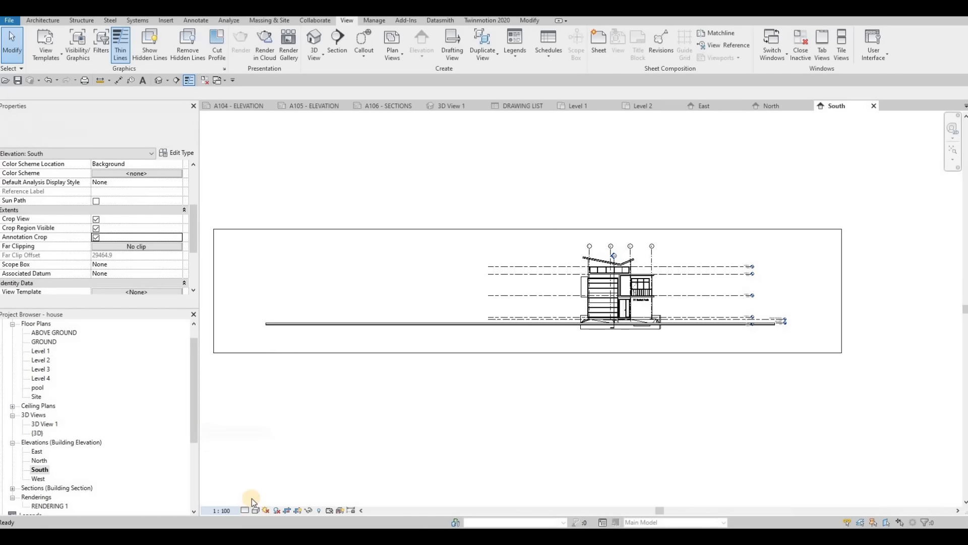
pyautogui.click(246, 510)
pyautogui.click(260, 499)
# - Set the South elevation's background to Gradient in its graphic display options
pyautogui.click(255, 509)
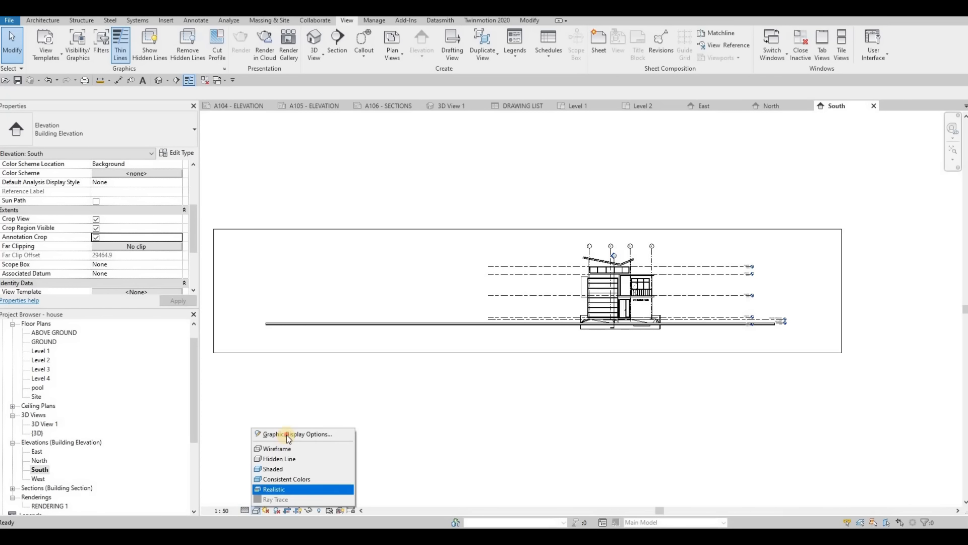
pyautogui.click(298, 433)
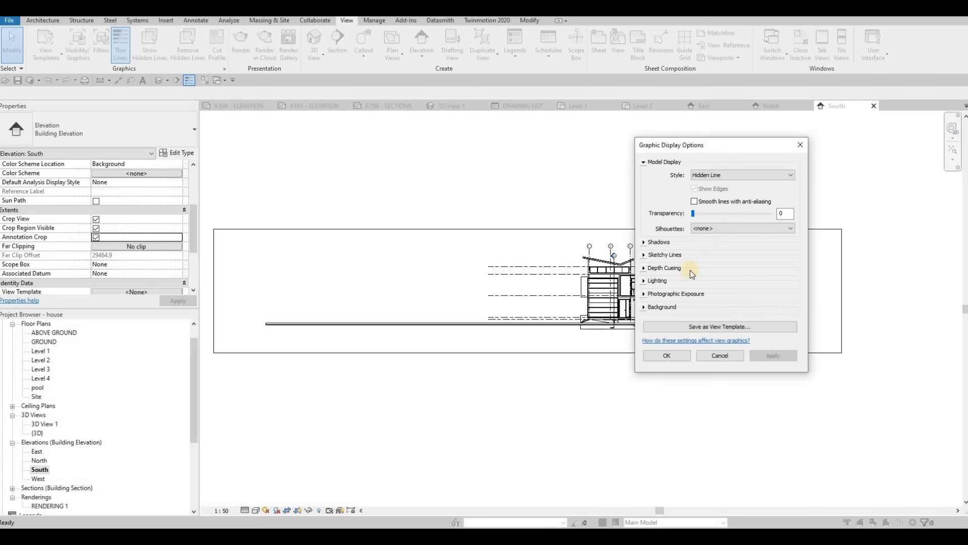
pyautogui.click(643, 306)
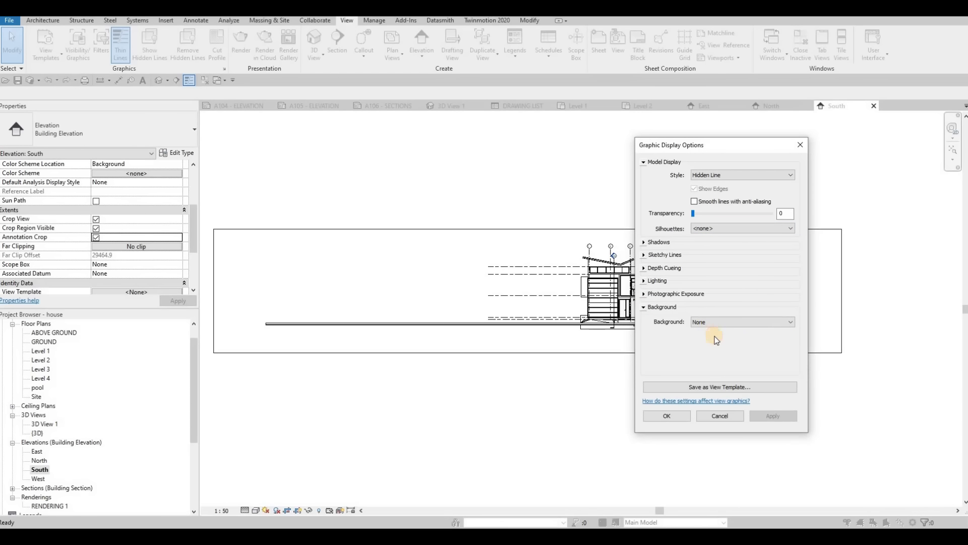
pyautogui.click(716, 321)
pyautogui.click(676, 415)
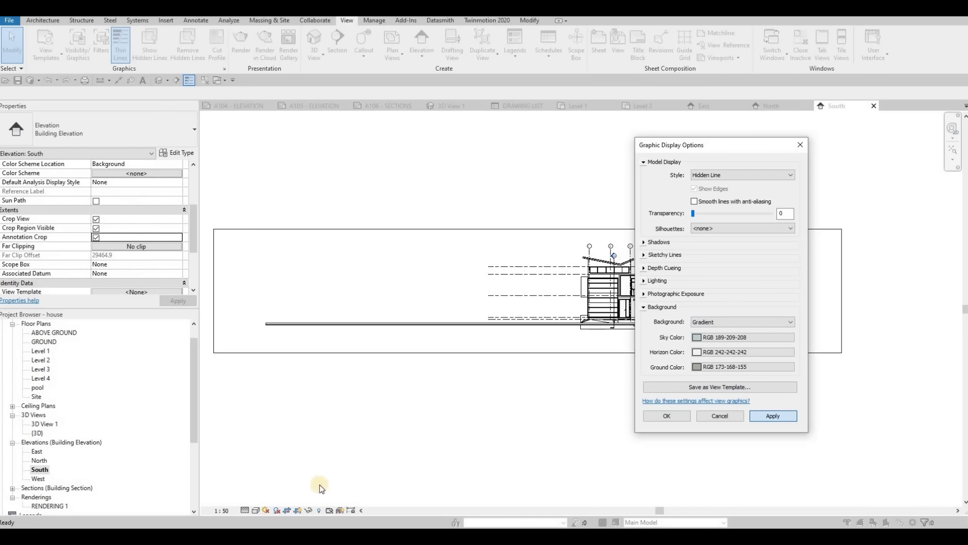
# - Switch the South elevation to Consistent Colors and turn its shadows on
pyautogui.click(256, 510)
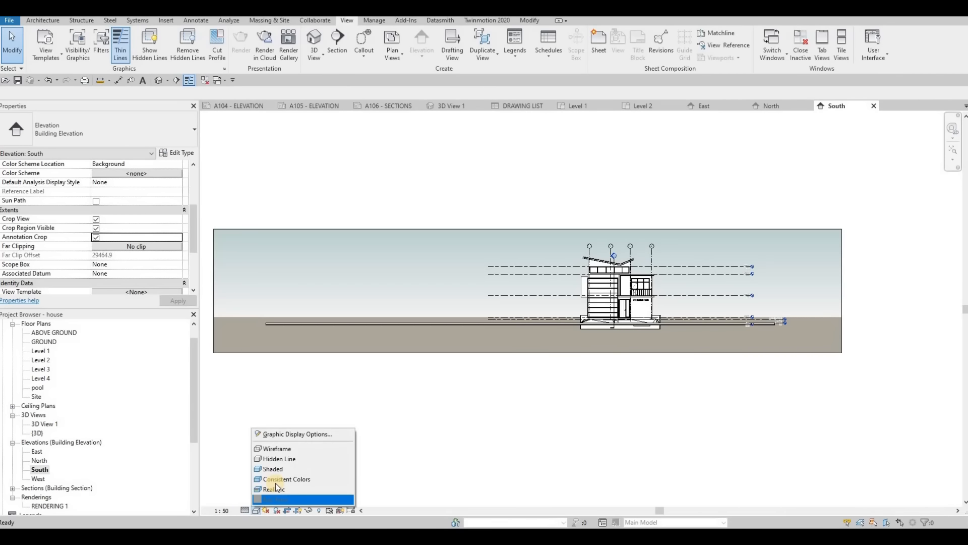
pyautogui.click(283, 479)
pyautogui.click(276, 510)
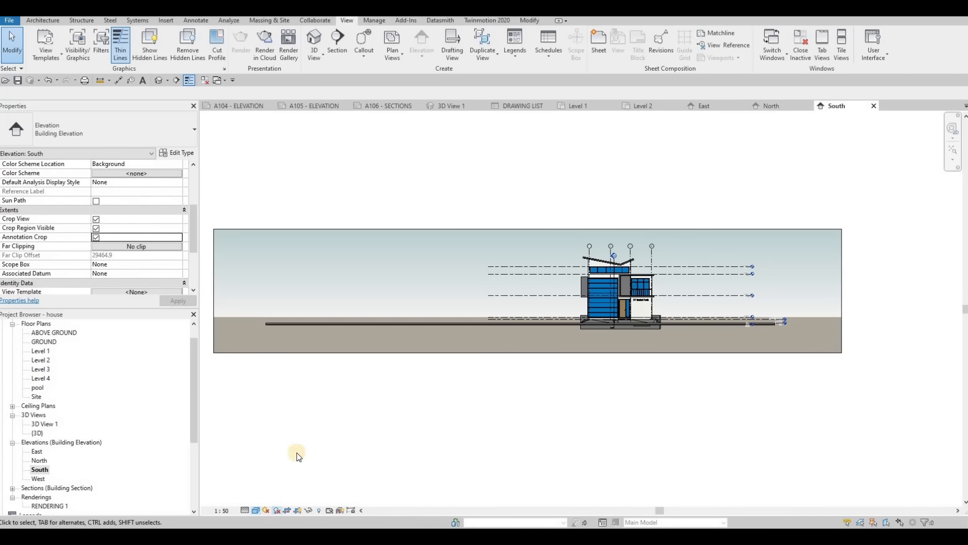
# - Narrow the South elevation's crop region on both sides to closely frame the house
pyautogui.click(215, 299)
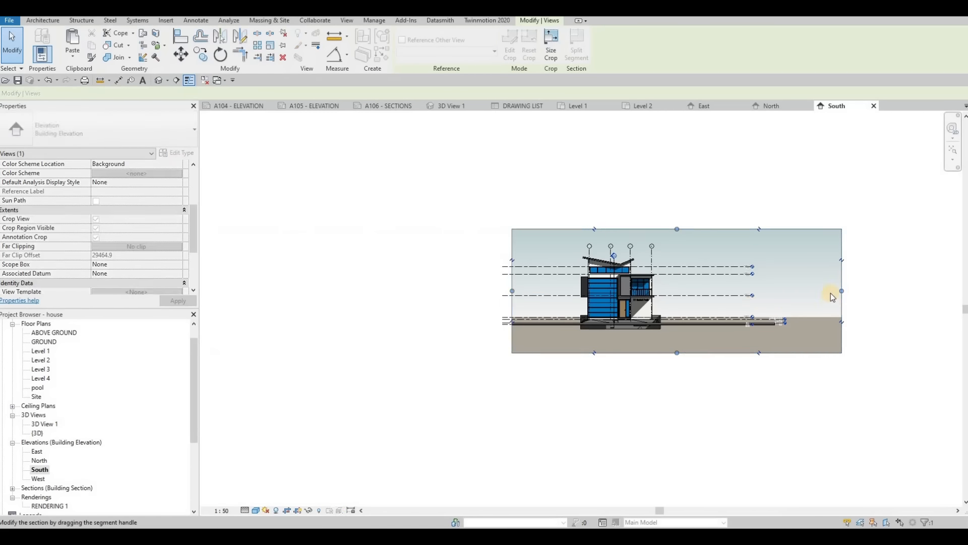
pyautogui.moveTo(841, 291); pyautogui.dragTo(694, 291)
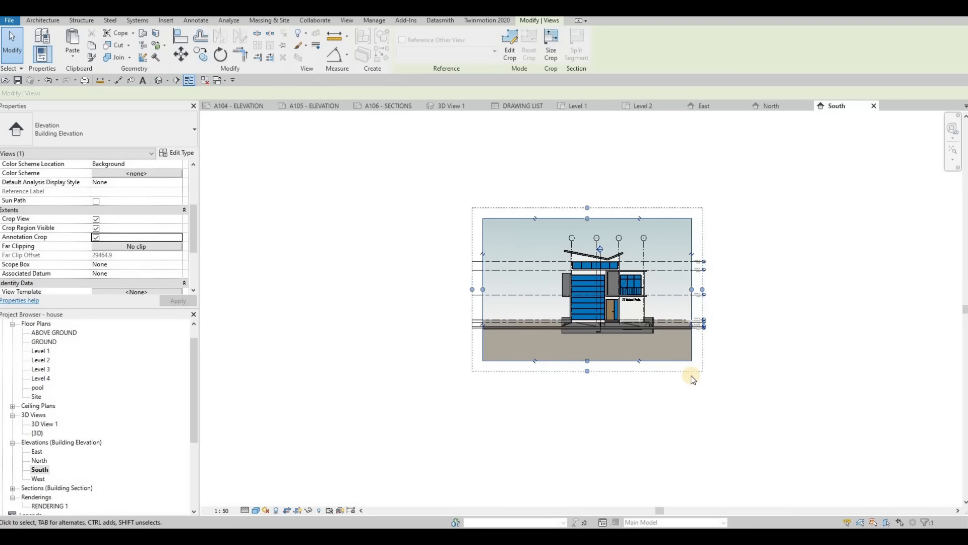
pyautogui.scroll(3, 706, 301)
pyautogui.moveTo(369, 288); pyautogui.dragTo(407, 284)
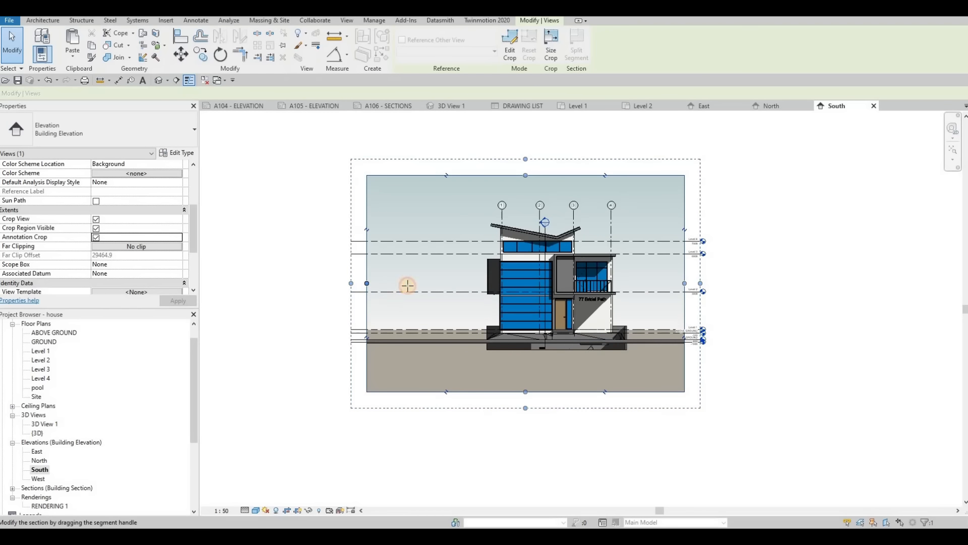
# - Open the West elevation and set it to 1:50, Fine detail level and Consistent Colors with shadows on
pyautogui.doubleClick(39, 478)
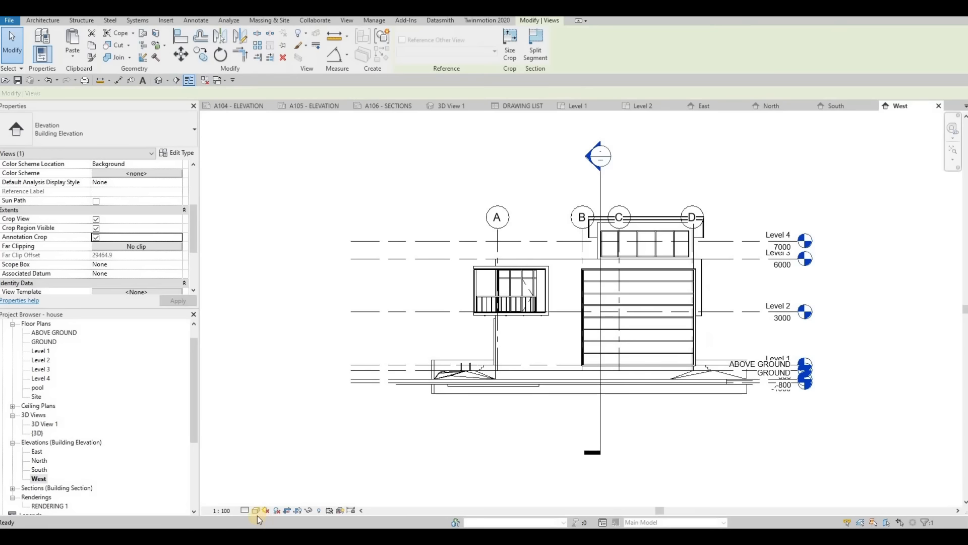
pyautogui.click(224, 510)
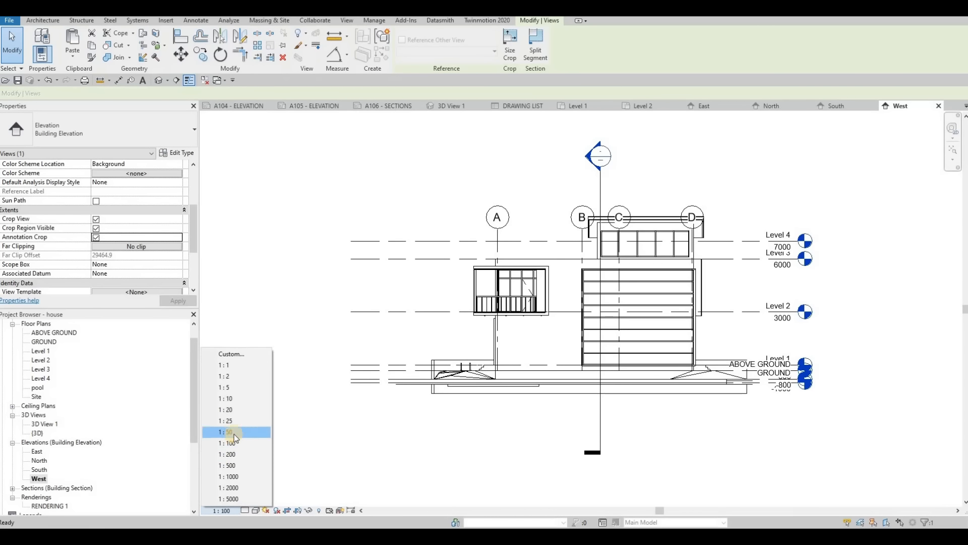
pyautogui.click(226, 431)
pyautogui.click(245, 511)
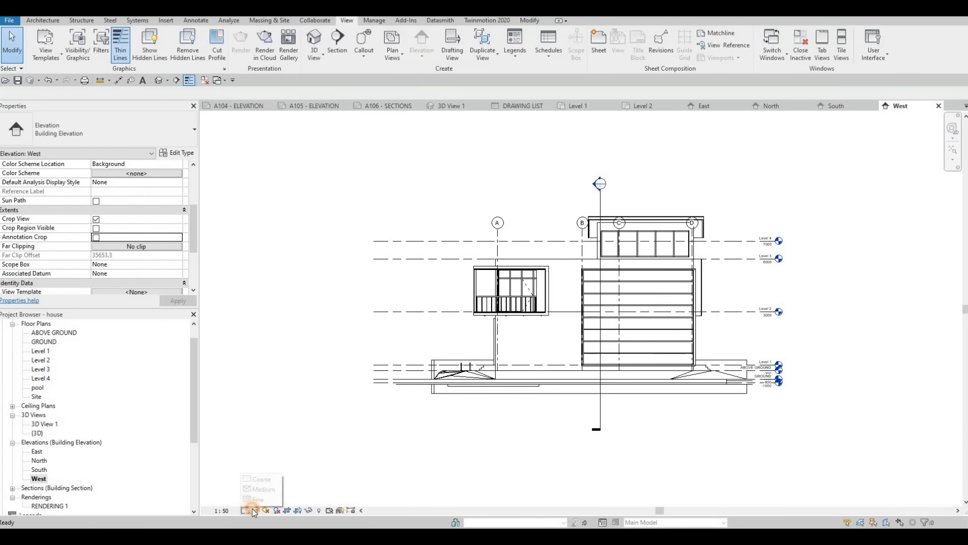
pyautogui.click(266, 496)
pyautogui.click(256, 510)
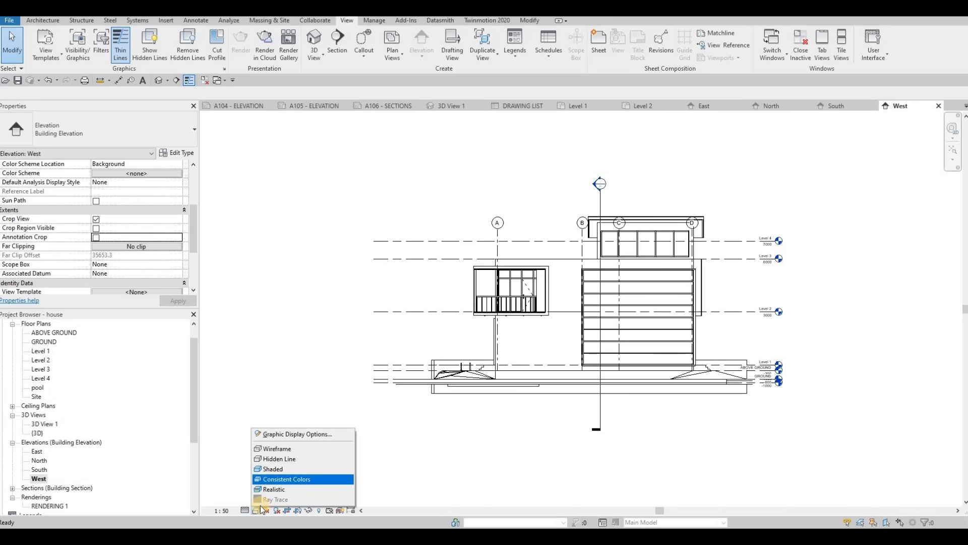
pyautogui.click(285, 484)
pyautogui.click(277, 510)
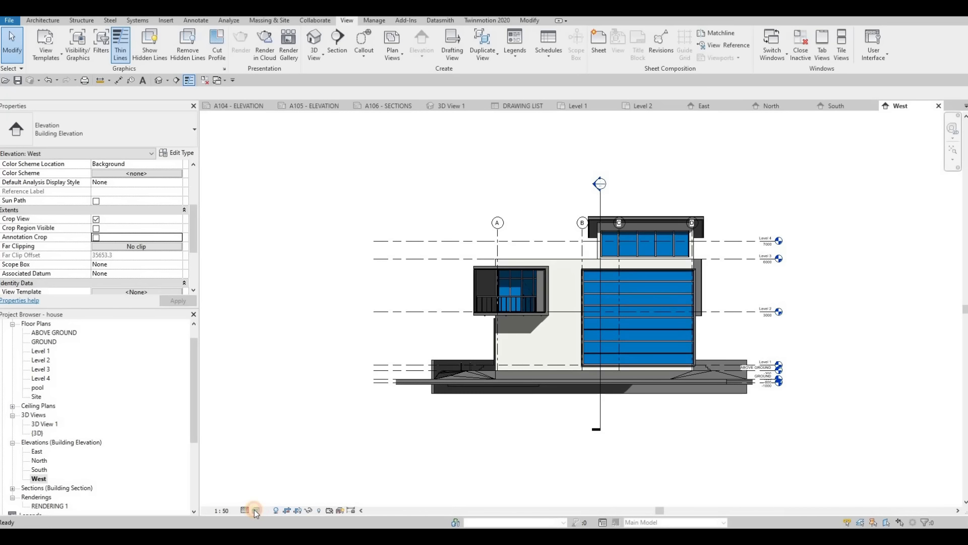
# - Set the West elevation's background to Gradient in its graphic display options
pyautogui.click(254, 509)
pyautogui.click(279, 435)
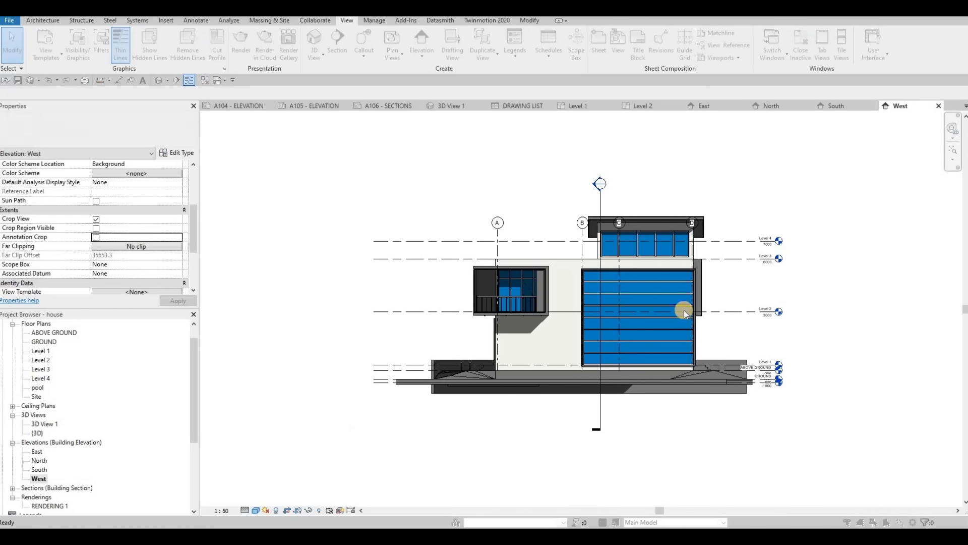
pyautogui.click(644, 307)
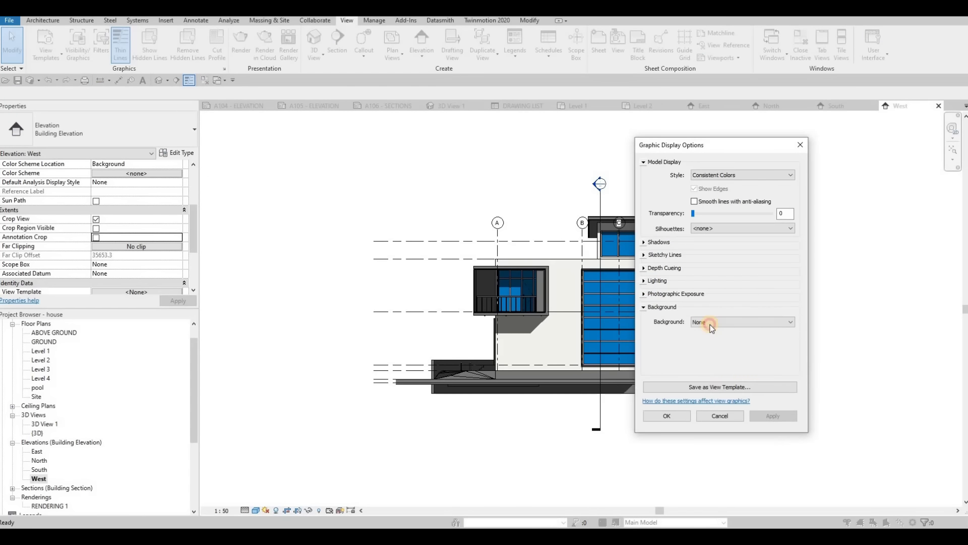
pyautogui.click(709, 322)
pyautogui.click(702, 344)
pyautogui.click(773, 416)
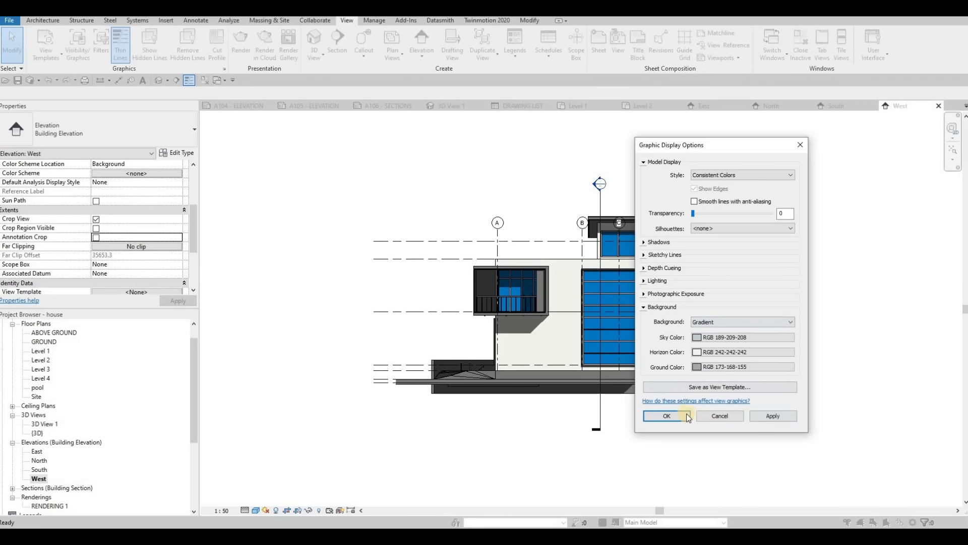
# - Enable Crop Region Visible and Annotation Crop for the West elevation
pyautogui.click(96, 228)
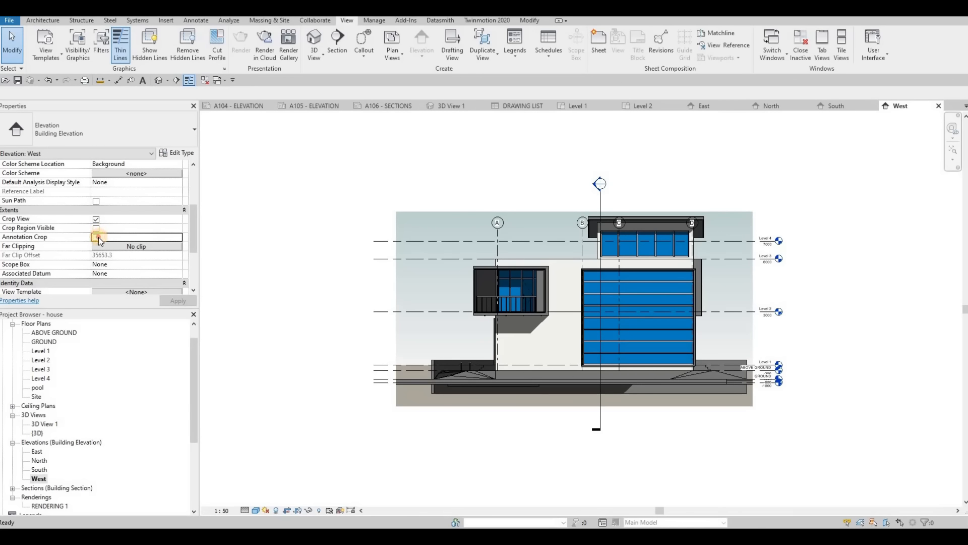
pyautogui.click(95, 237)
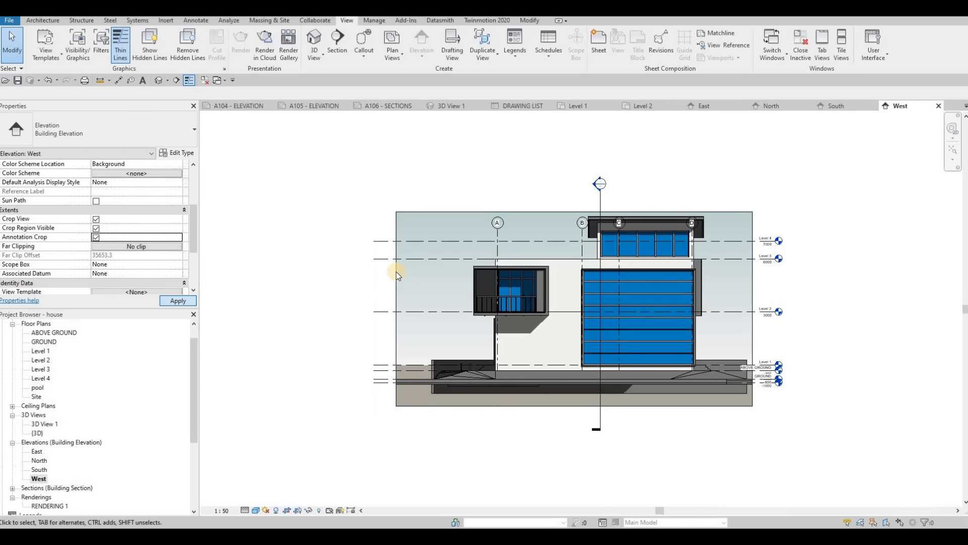
pyautogui.click(601, 308)
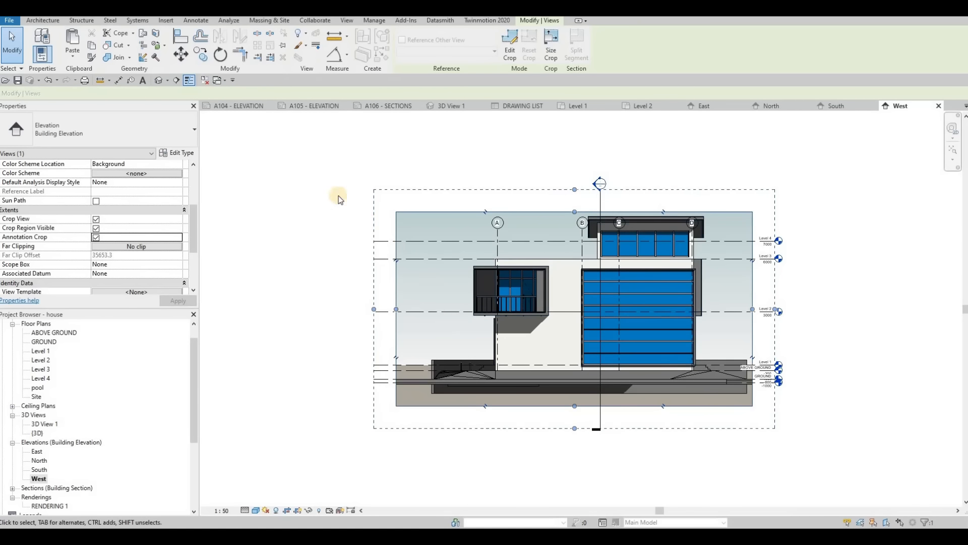
pyautogui.moveTo(338, 196); pyautogui.dragTo(330, 204, button='middle')
# - Place the East elevation in the upper half of sheet A104 - ELEVATION and the North elevation below it
pyautogui.click(246, 110)
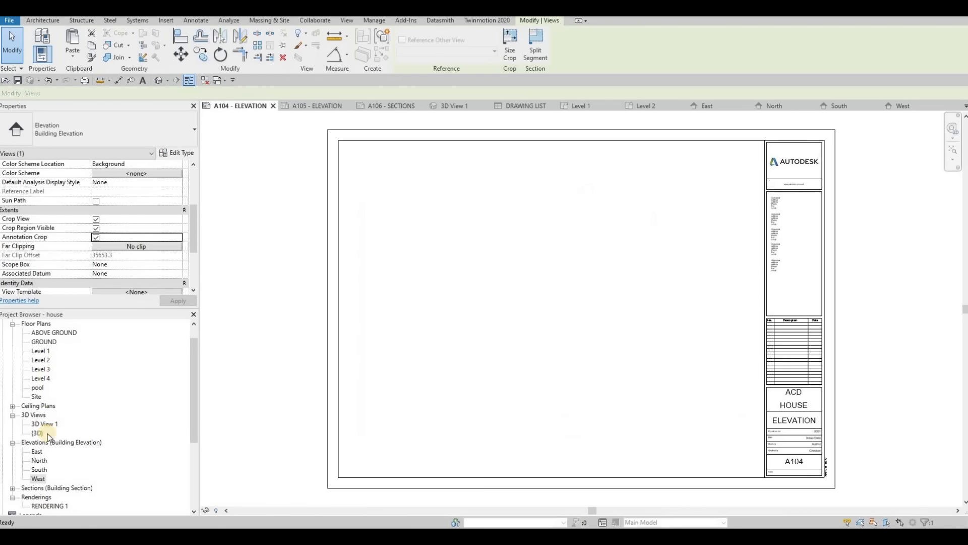
pyautogui.click(37, 452)
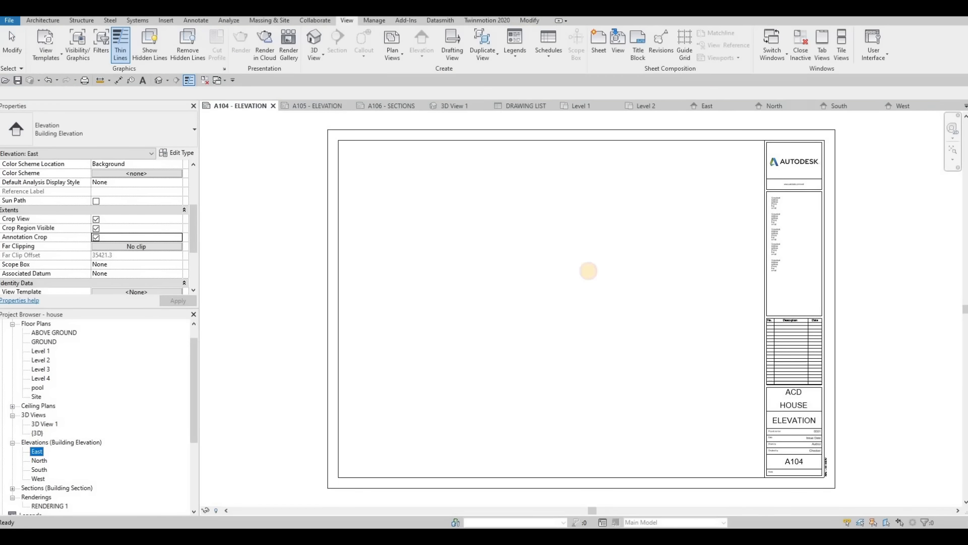
pyautogui.click(548, 232)
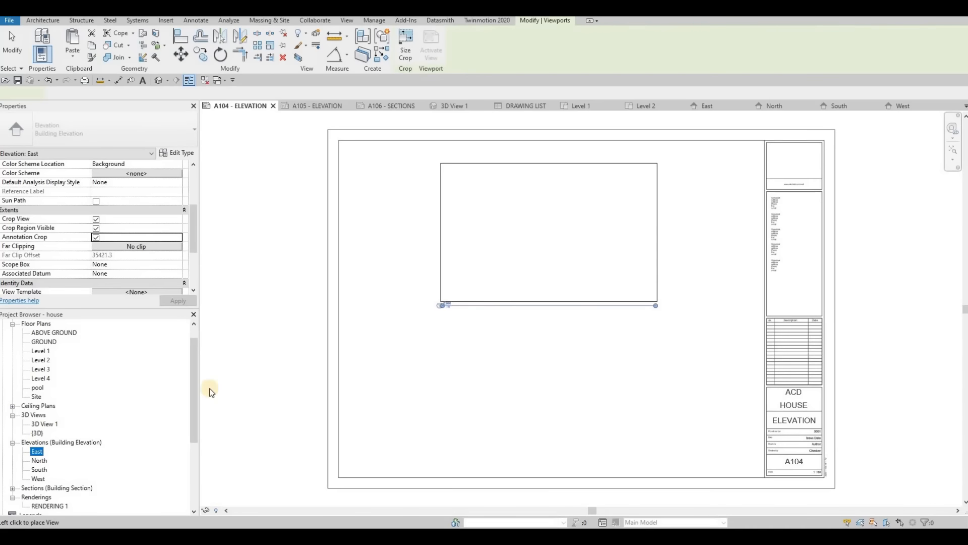
pyautogui.click(44, 460)
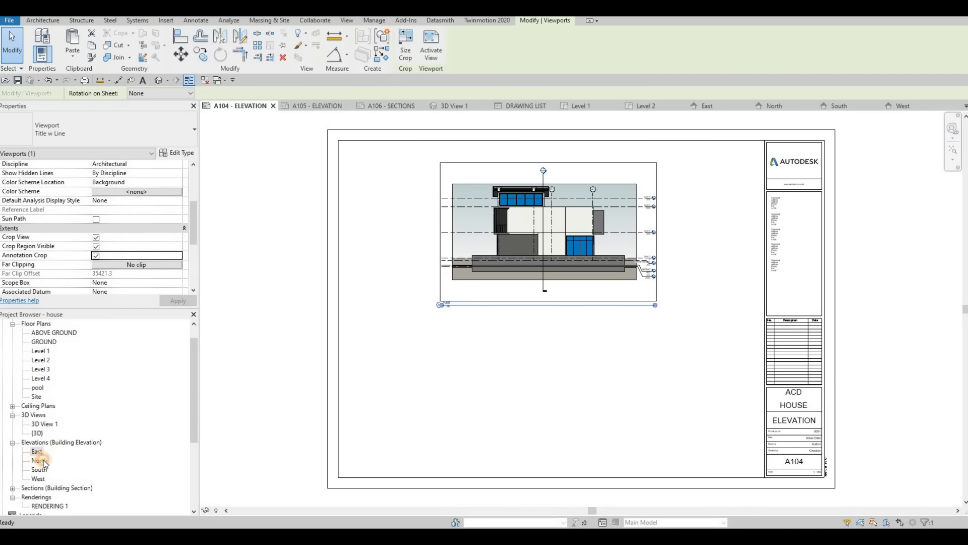
pyautogui.click(543, 387)
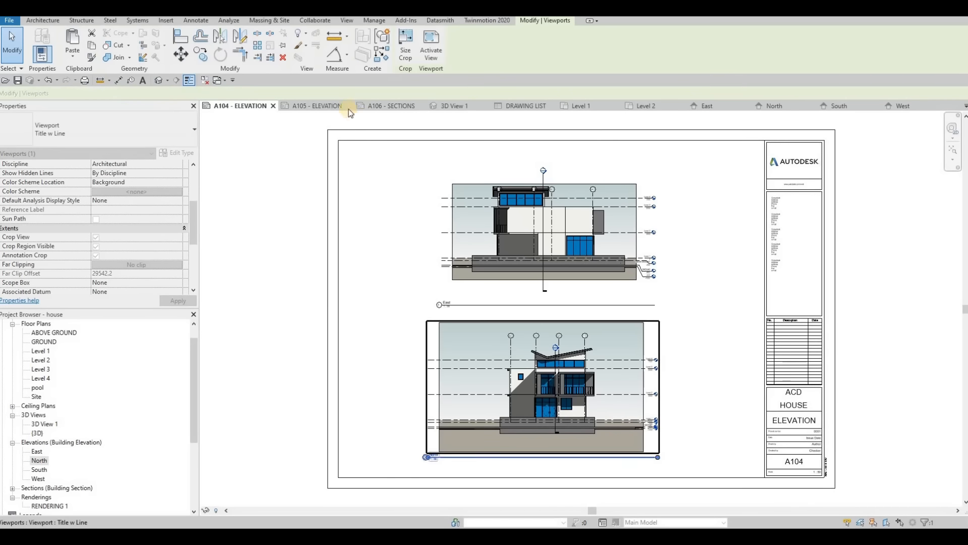
# - Place the South elevation in the upper half of sheet A105 - ELEVATION and the West elevation below it
pyautogui.click(321, 105)
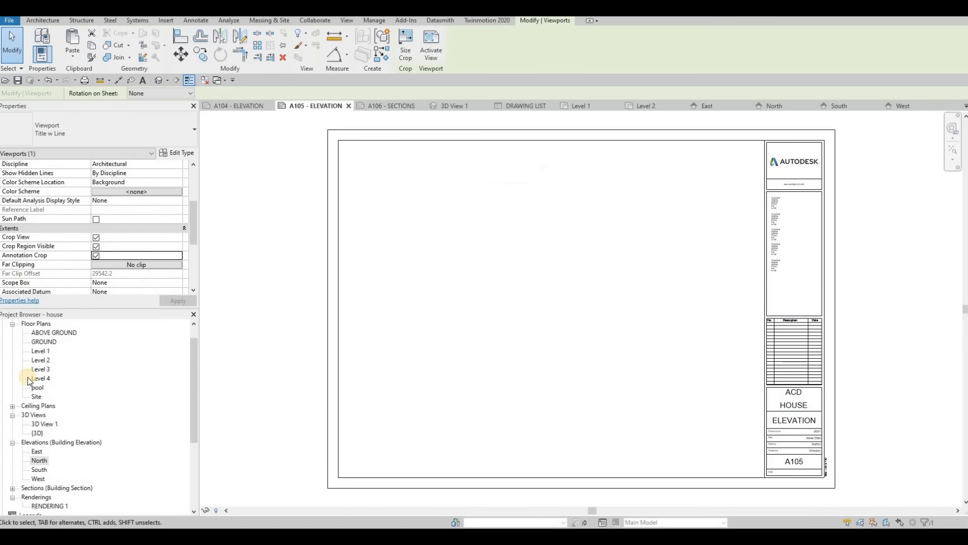
pyautogui.click(40, 471)
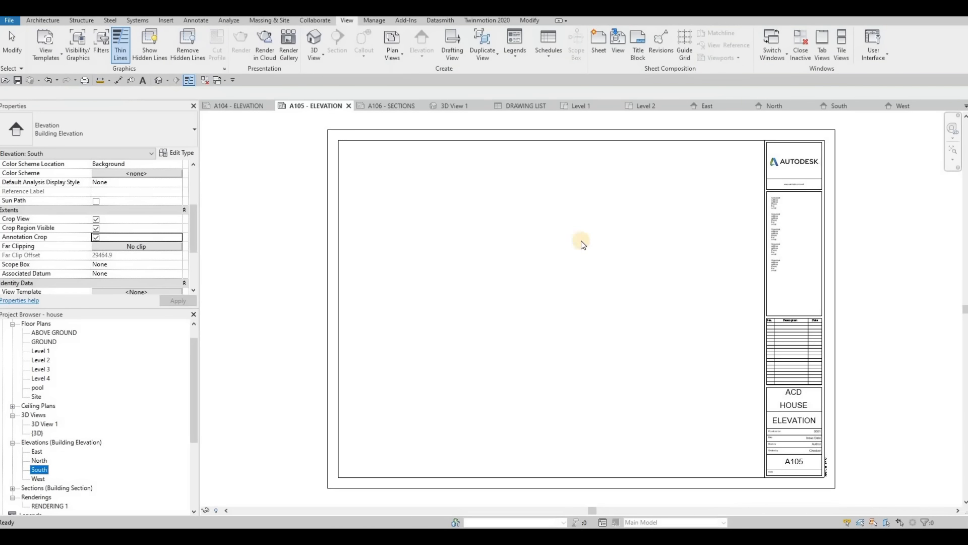
pyautogui.click(545, 232)
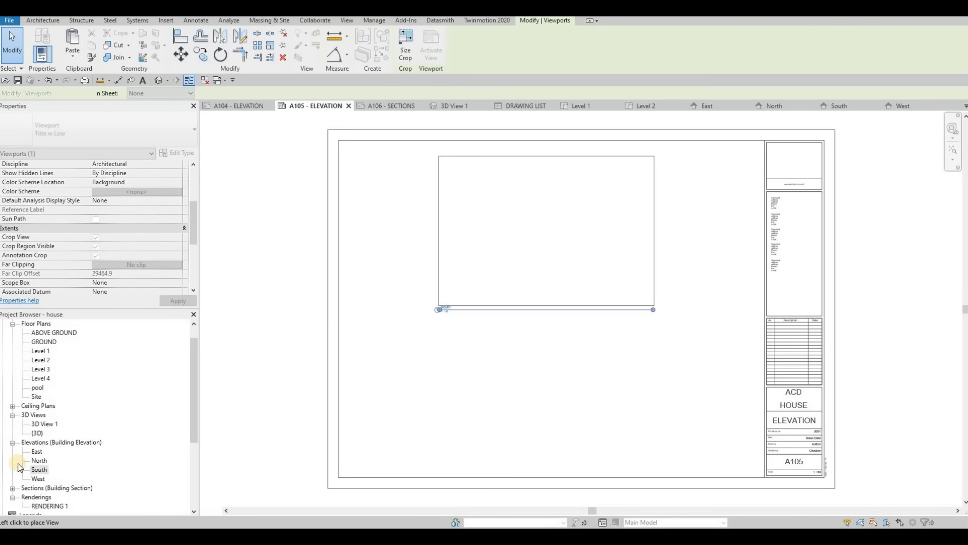
pyautogui.click(39, 479)
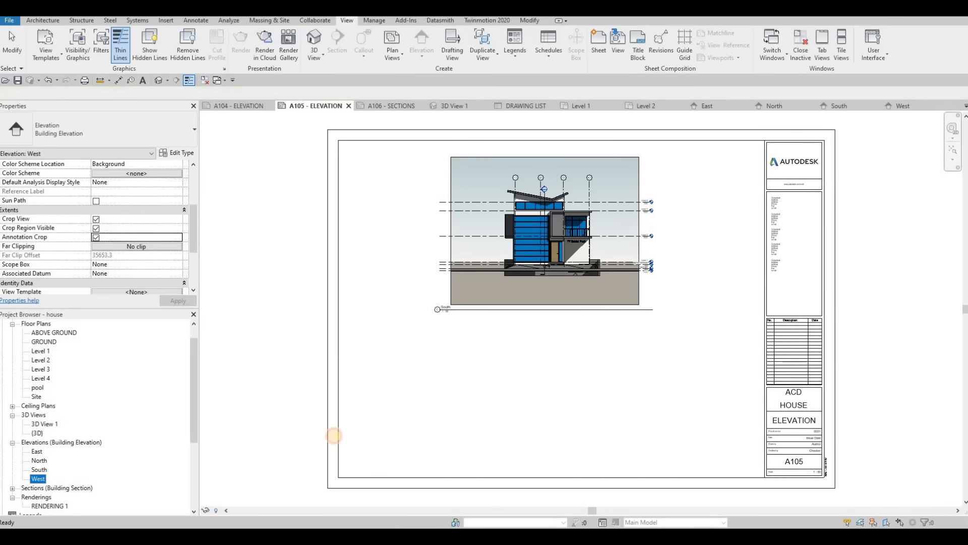
pyautogui.click(547, 390)
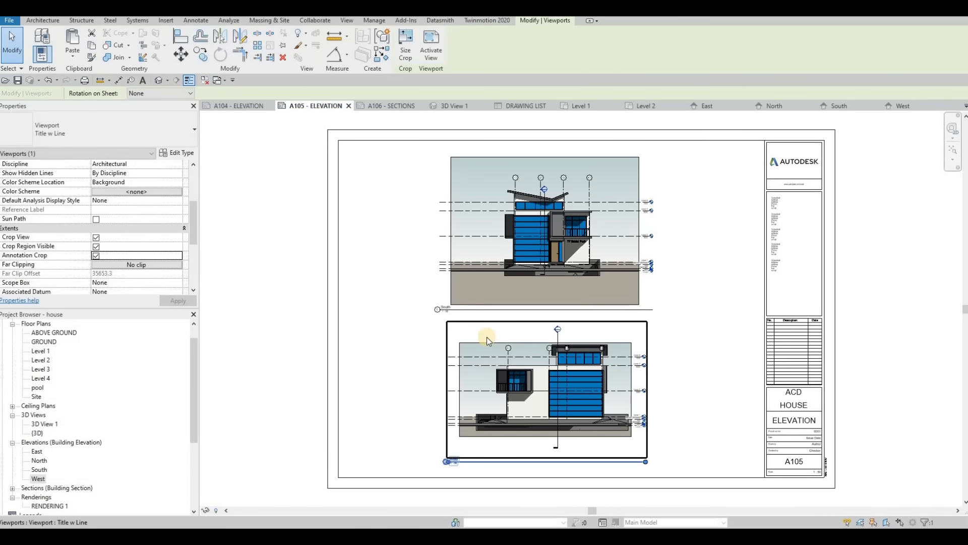
pyautogui.moveTo(447, 336); pyautogui.dragTo(426, 278, button='middle')
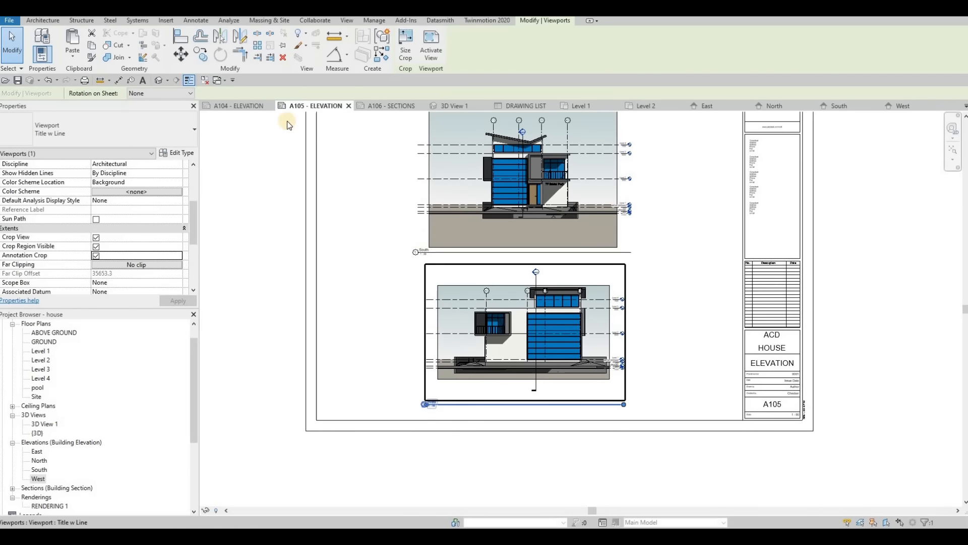
# - On sheet A104 - ELEVATION, shorten the title lines of the East and North viewports to just past their view names
pyautogui.hotkey('ctrl', 'Tab')
pyautogui.click(520, 255)
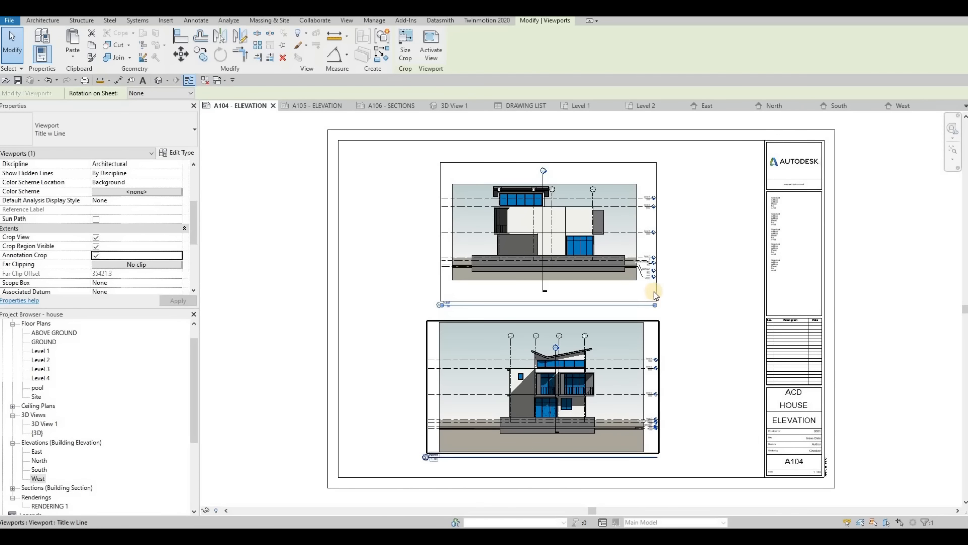
pyautogui.scroll(2, 655, 291)
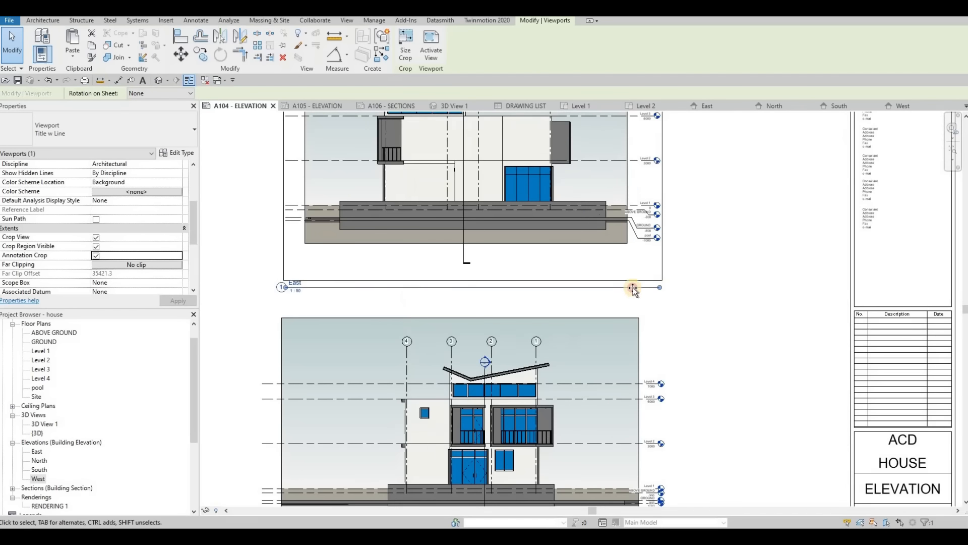
pyautogui.click(400, 361)
pyautogui.moveTo(511, 329); pyautogui.dragTo(545, 194, button='middle')
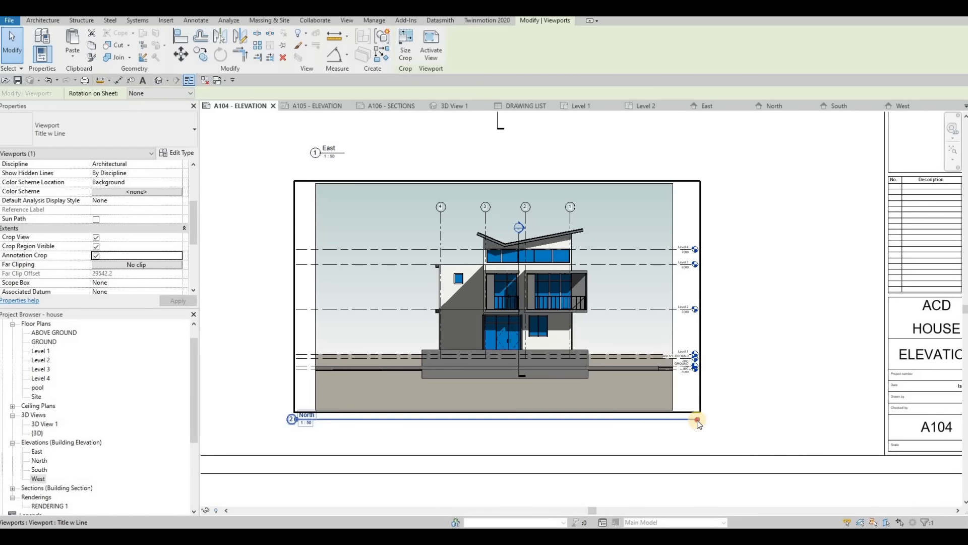
pyautogui.moveTo(698, 419); pyautogui.dragTo(321, 425)
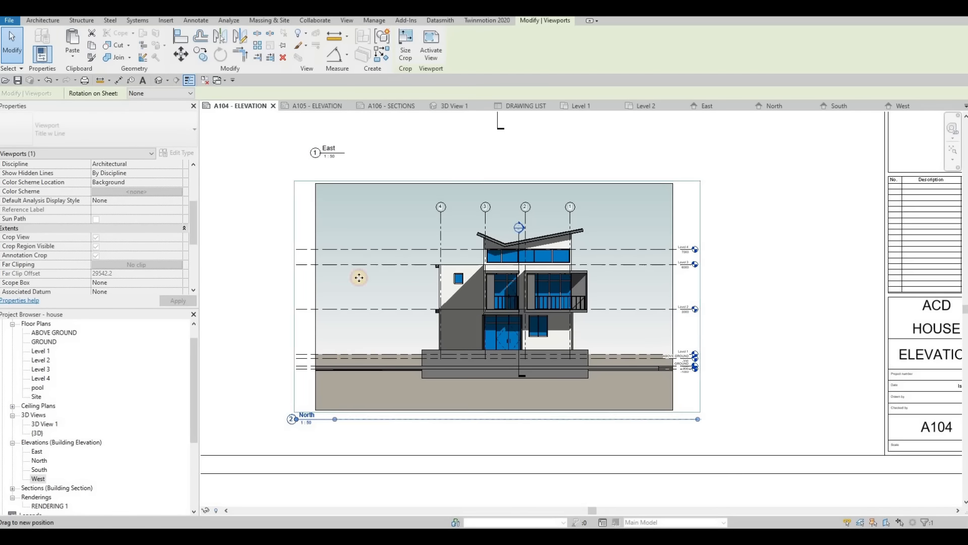
# - On sheet A105 - ELEVATION, shorten the title lines of the South and West viewports to just past their view names
pyautogui.click(318, 107)
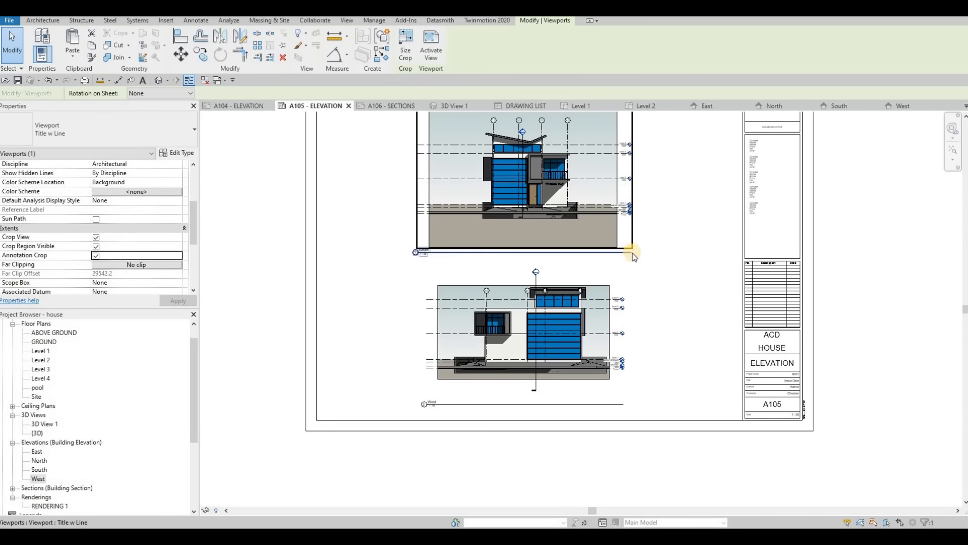
pyautogui.moveTo(633, 252); pyautogui.dragTo(436, 252)
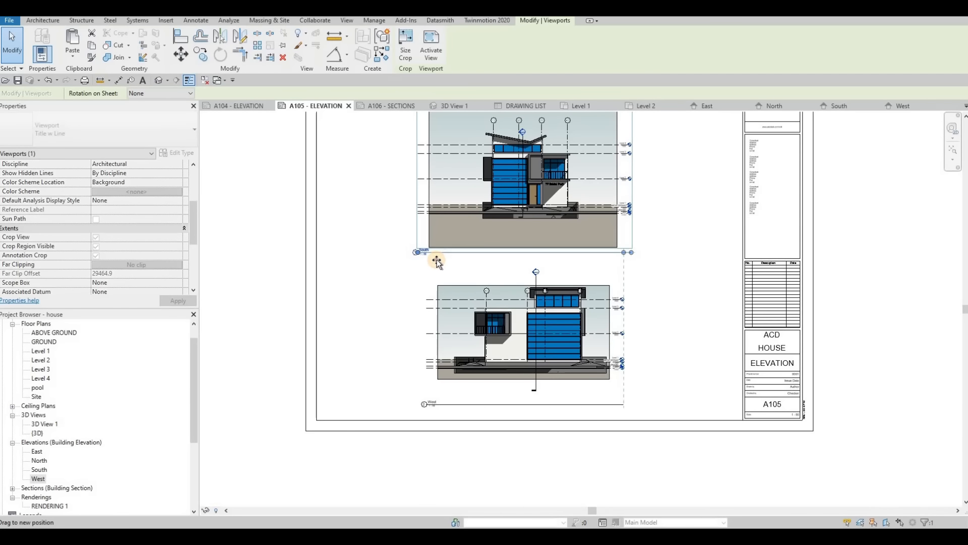
pyautogui.click(624, 405)
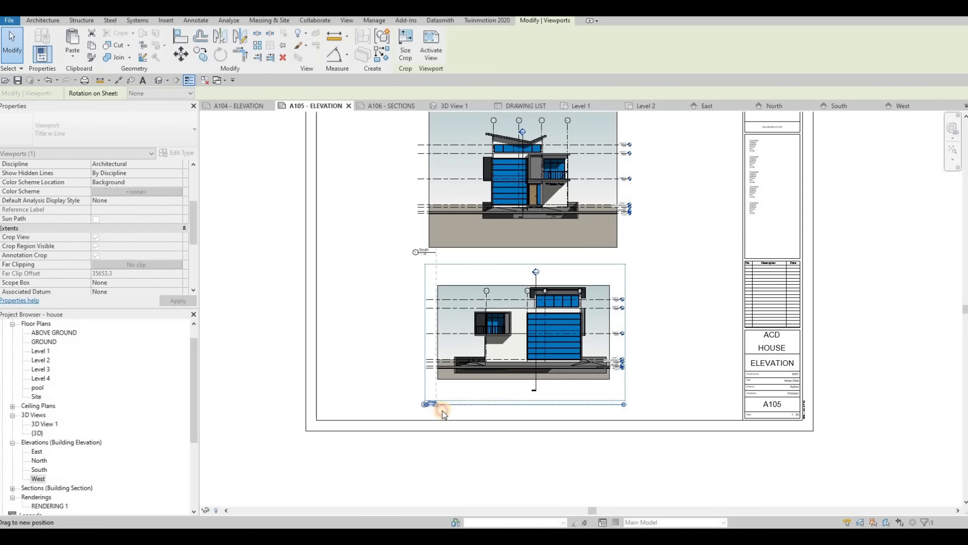
pyautogui.moveTo(442, 410); pyautogui.dragTo(443, 409)
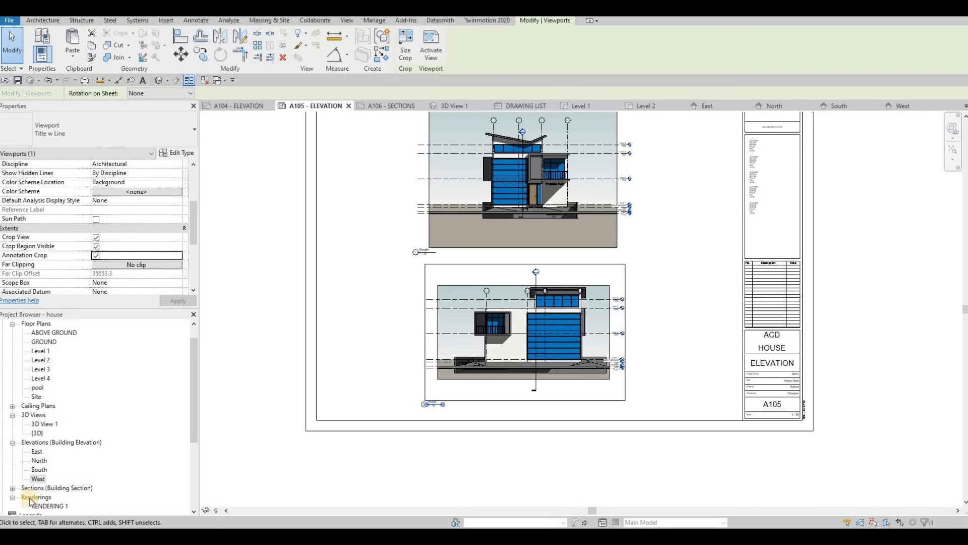
# - Open Section 1, set its scale to 1:50, and enable Crop Region Visible and Annotation Crop
pyautogui.click(12, 488)
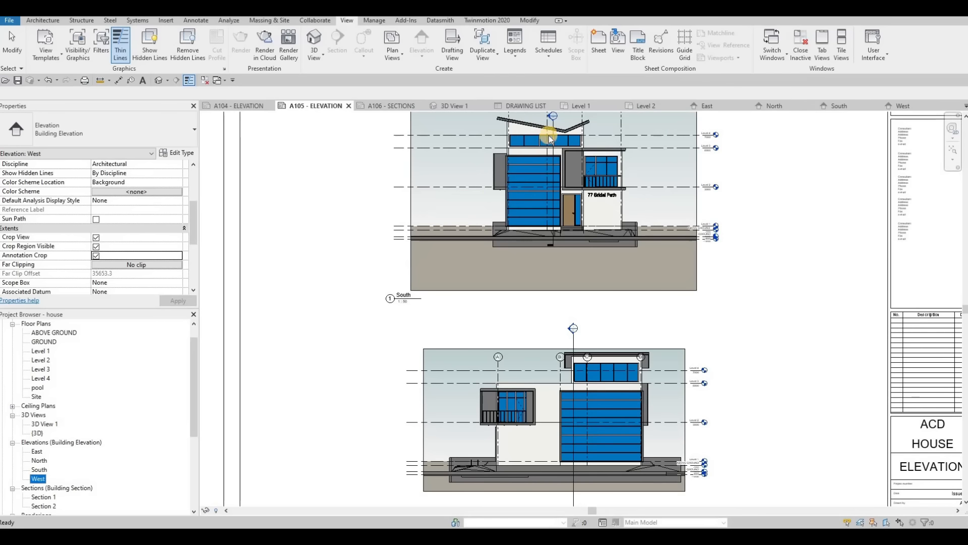
pyautogui.scroll(5, 519, 137)
pyautogui.scroll(3, 510, 183)
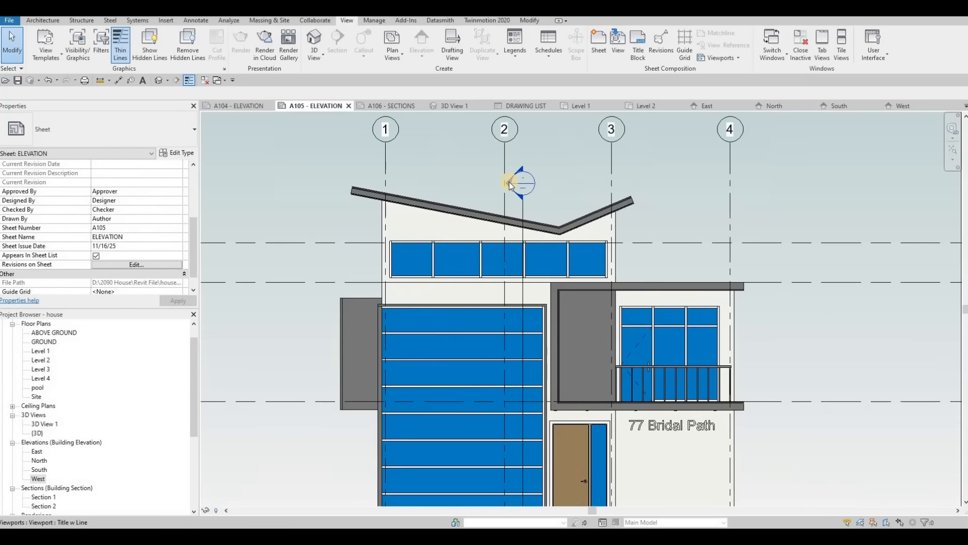
pyautogui.scroll(-5, 510, 184)
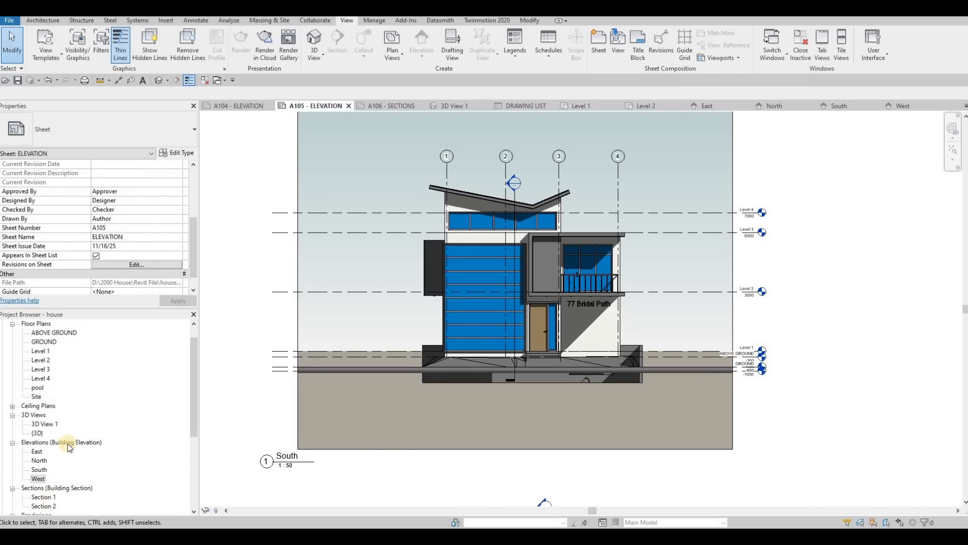
pyautogui.doubleClick(43, 497)
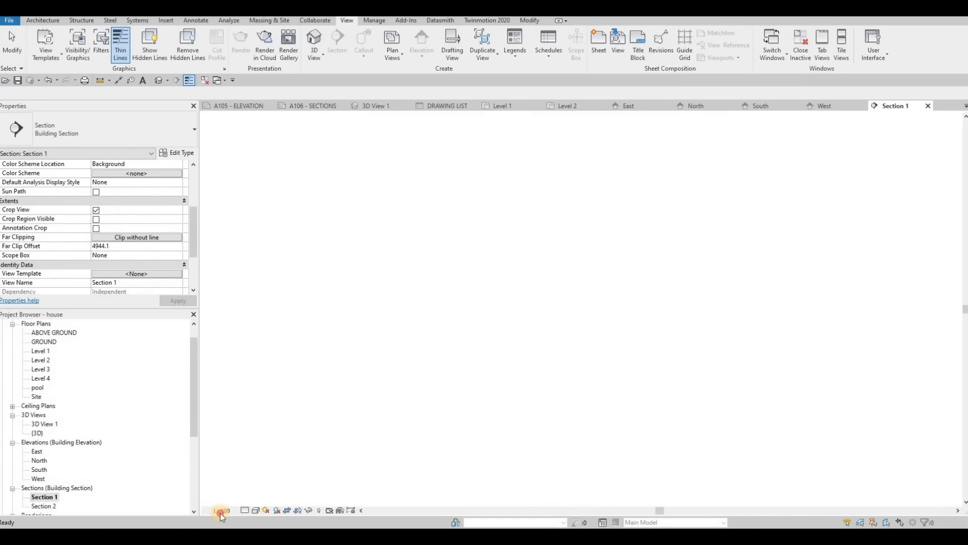
pyautogui.click(221, 511)
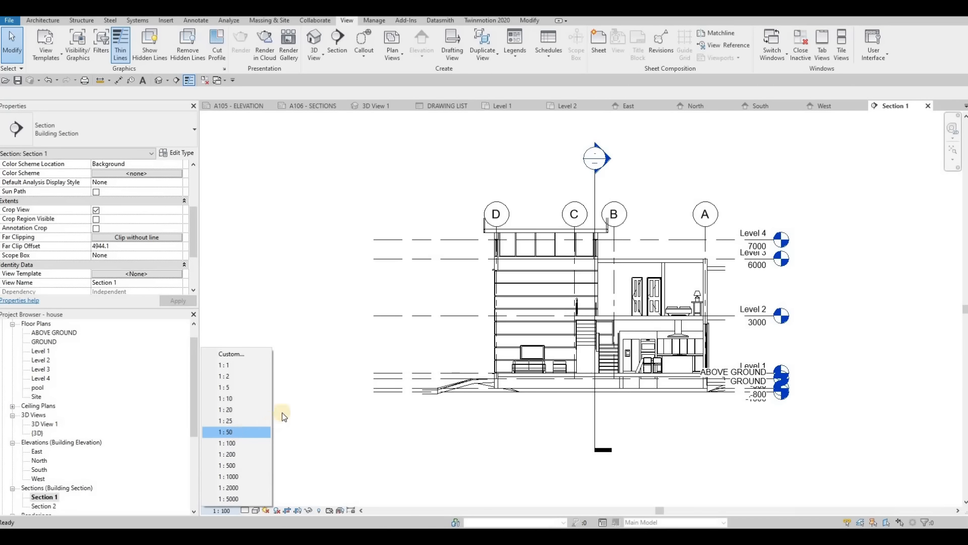
pyautogui.click(236, 432)
pyautogui.click(95, 219)
pyautogui.click(96, 227)
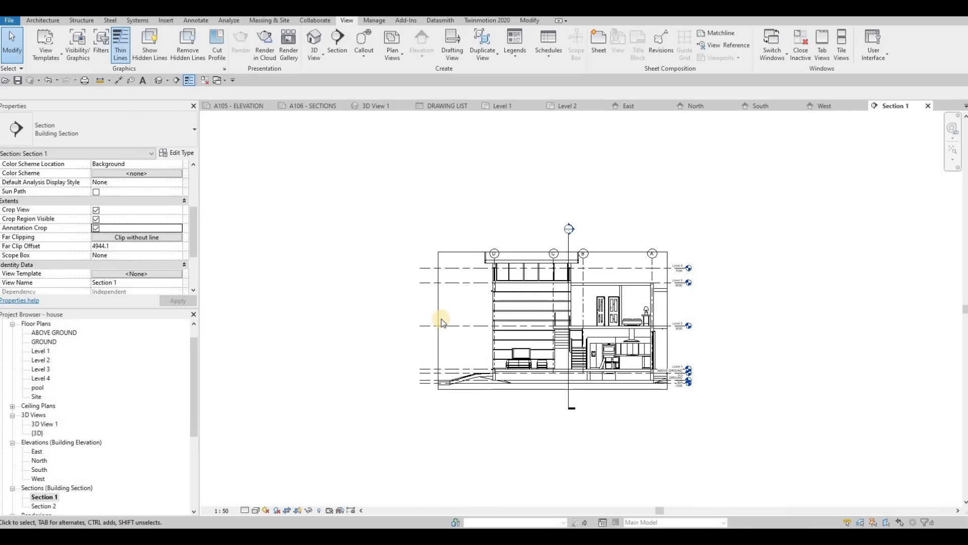
# - Enlarge Section 1's crop region on both sides and above the roof so the whole house and surrounding ground fit inside
pyautogui.click(439, 320)
pyautogui.moveTo(443, 320); pyautogui.dragTo(428, 319)
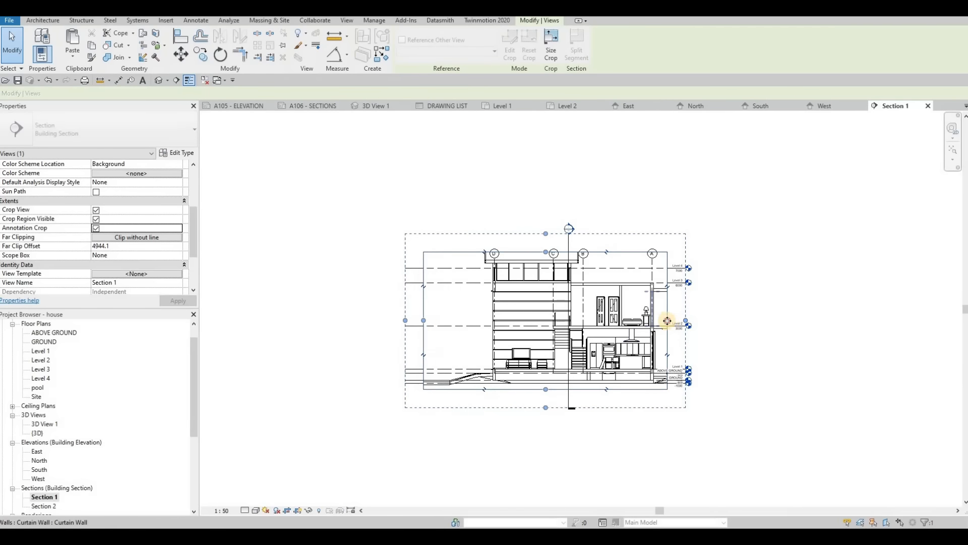
pyautogui.moveTo(666, 320); pyautogui.dragTo(676, 321)
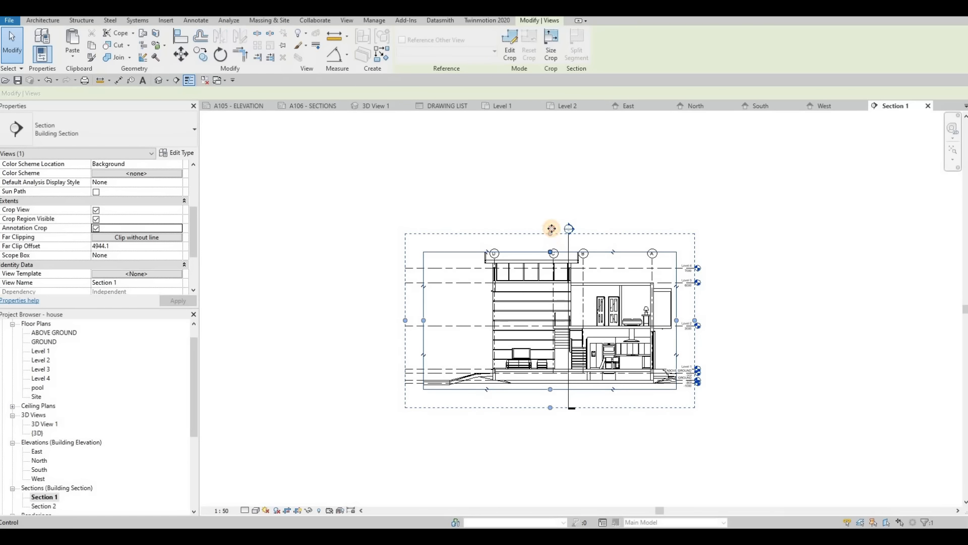
pyautogui.moveTo(556, 251); pyautogui.dragTo(555, 229)
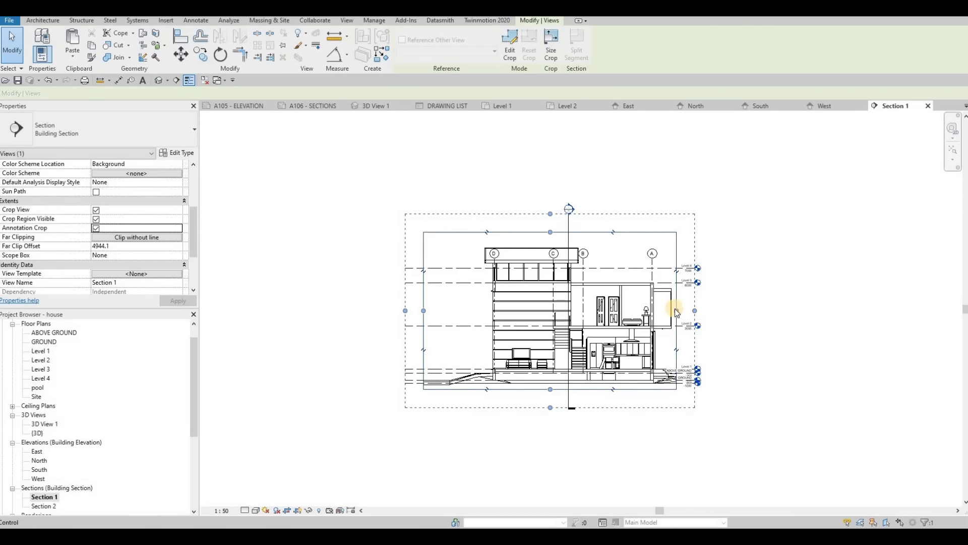
pyautogui.moveTo(675, 311); pyautogui.dragTo(697, 310)
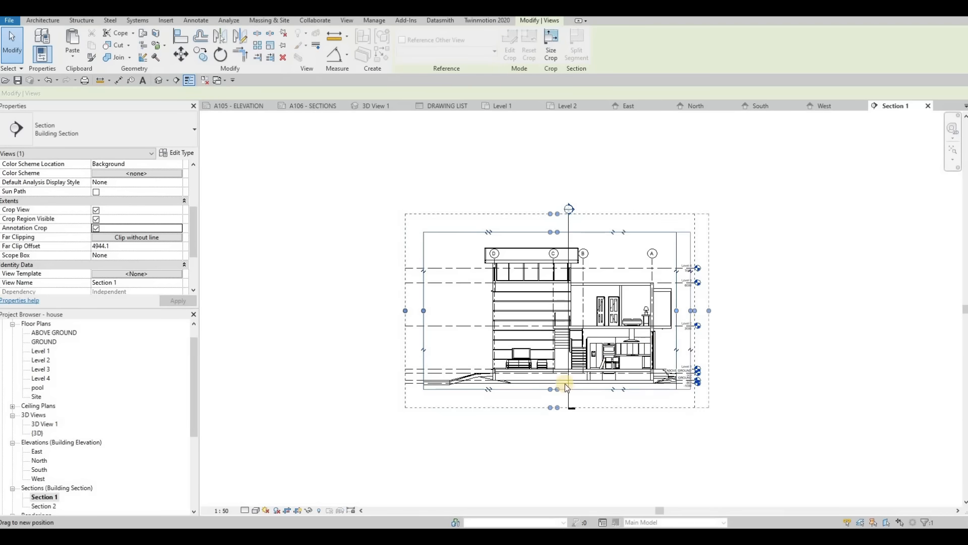
# - Turn on shadows in Section 1 and set its detail level to Fine
pyautogui.click(278, 510)
pyautogui.click(248, 510)
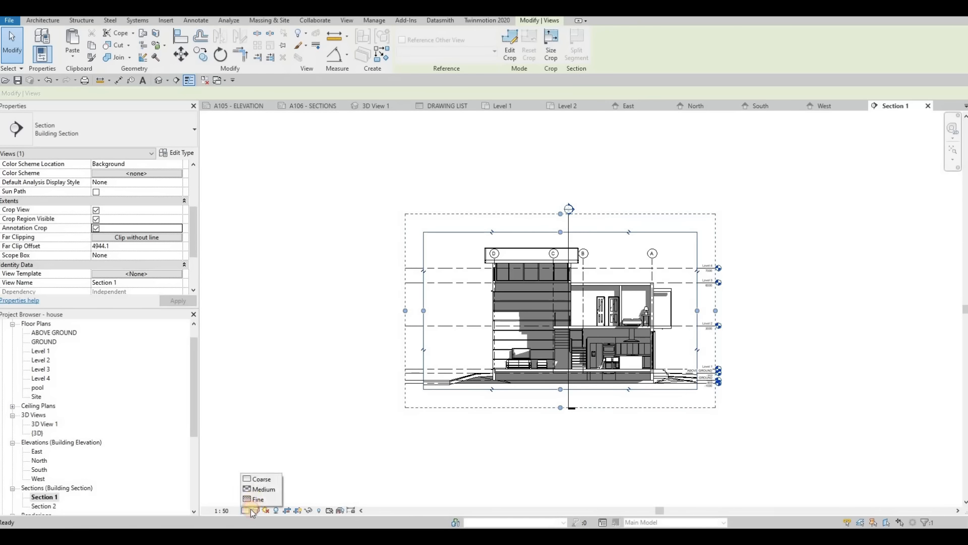
pyautogui.click(256, 499)
pyautogui.press('Escape')
pyautogui.click(255, 511)
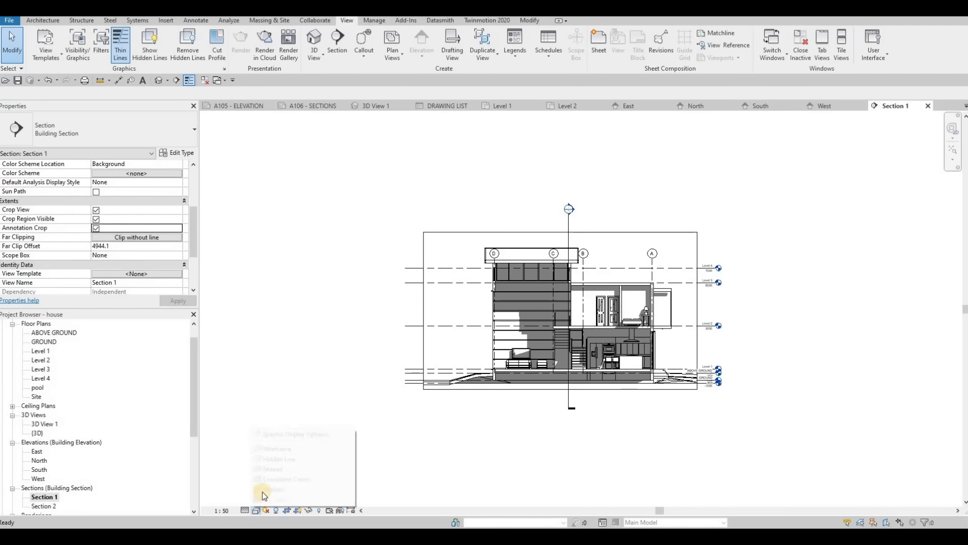
pyautogui.click(628, 381)
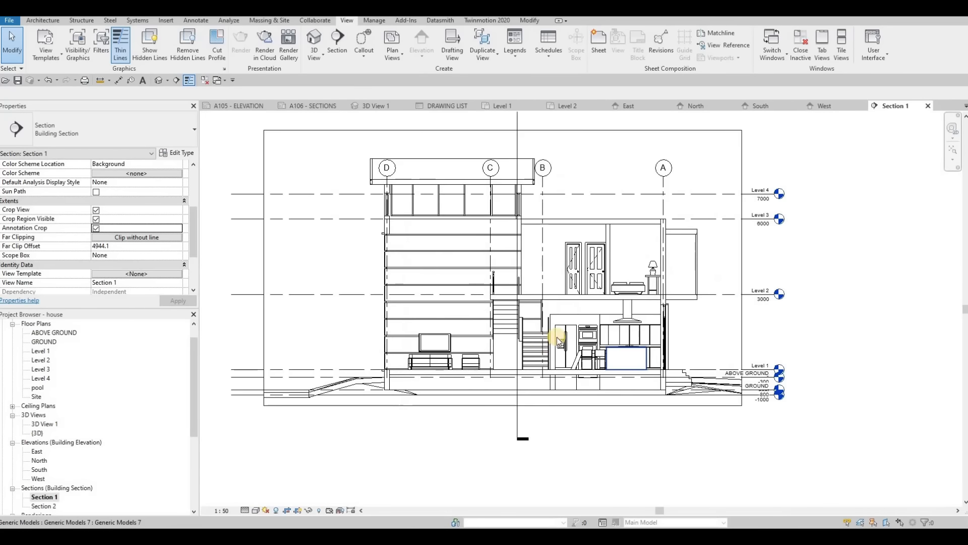
pyautogui.scroll(3, 635, 366)
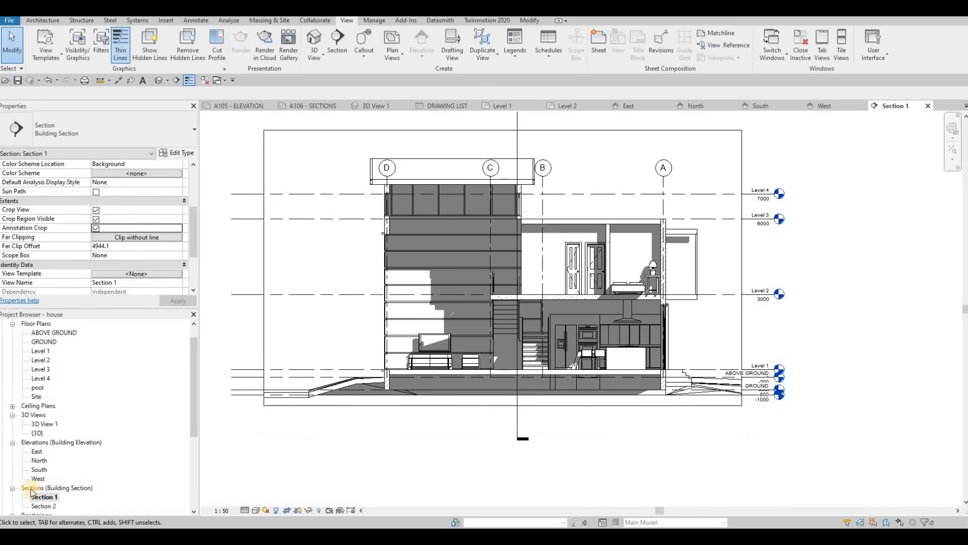
# - Open Section 2 and set it to 1:50 and Fine detail level with shadows on
pyautogui.doubleClick(42, 506)
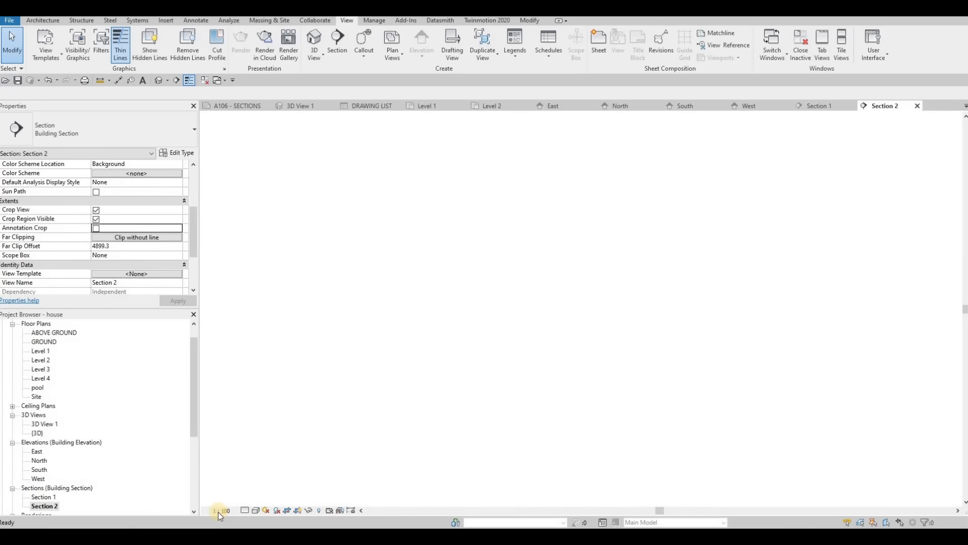
pyautogui.click(225, 511)
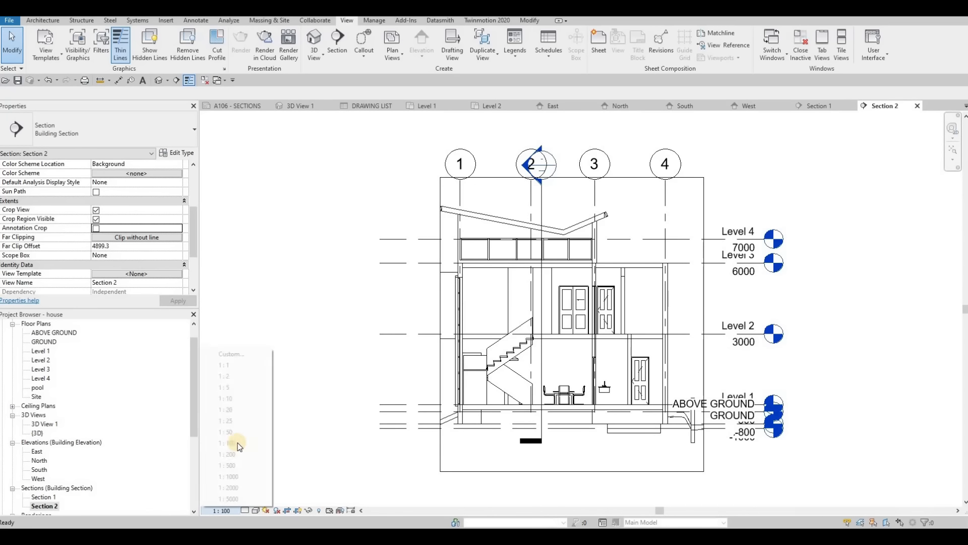
pyautogui.click(254, 506)
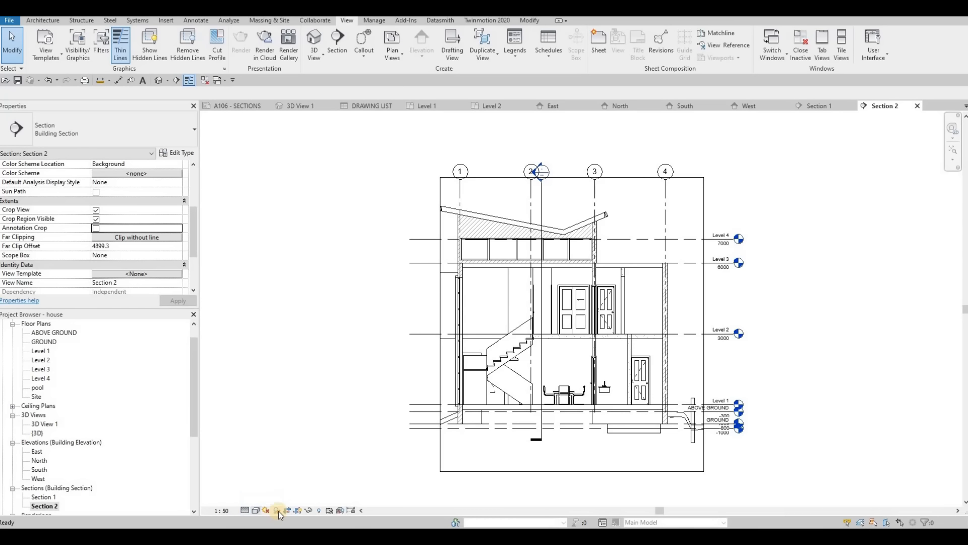
pyautogui.click(277, 510)
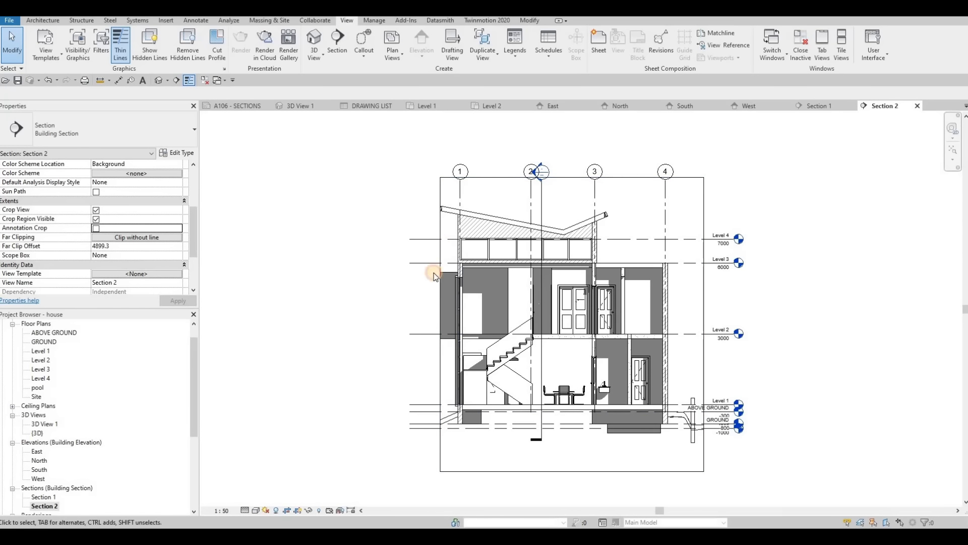
# - Enable Annotation Crop for Section 2 and widen its crop region beyond grids 1 and 4
pyautogui.click(437, 323)
pyautogui.moveTo(440, 324); pyautogui.dragTo(364, 325)
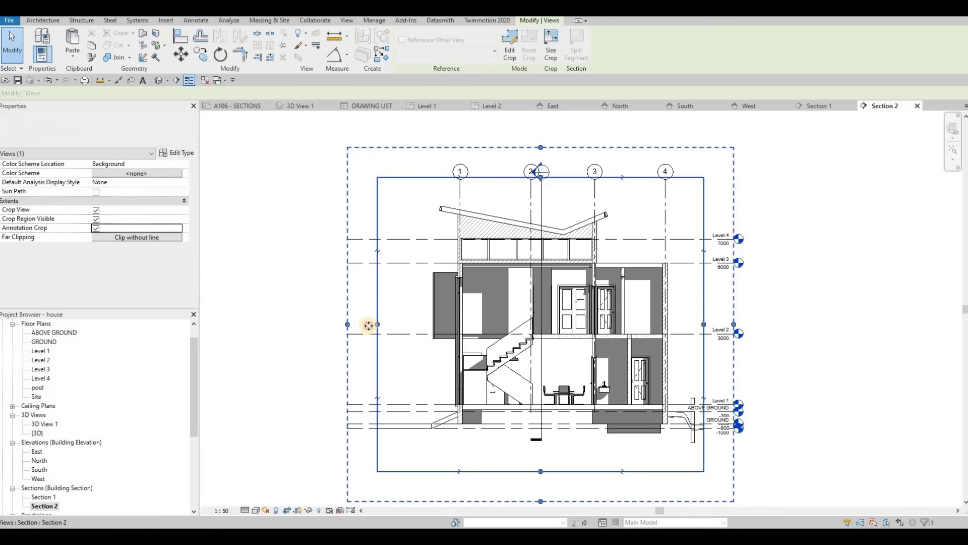
pyautogui.moveTo(712, 325); pyautogui.dragTo(745, 324)
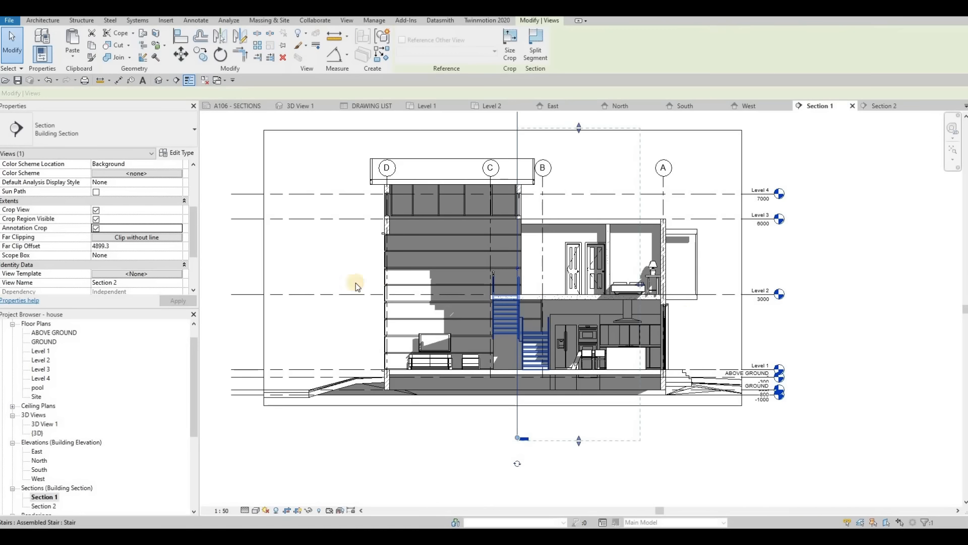
# - In Section 1, pull the crop region edge on the grid D side slightly inward toward the house
pyautogui.click(259, 276)
pyautogui.click(261, 267)
pyautogui.moveTo(263, 267); pyautogui.dragTo(457, 272)
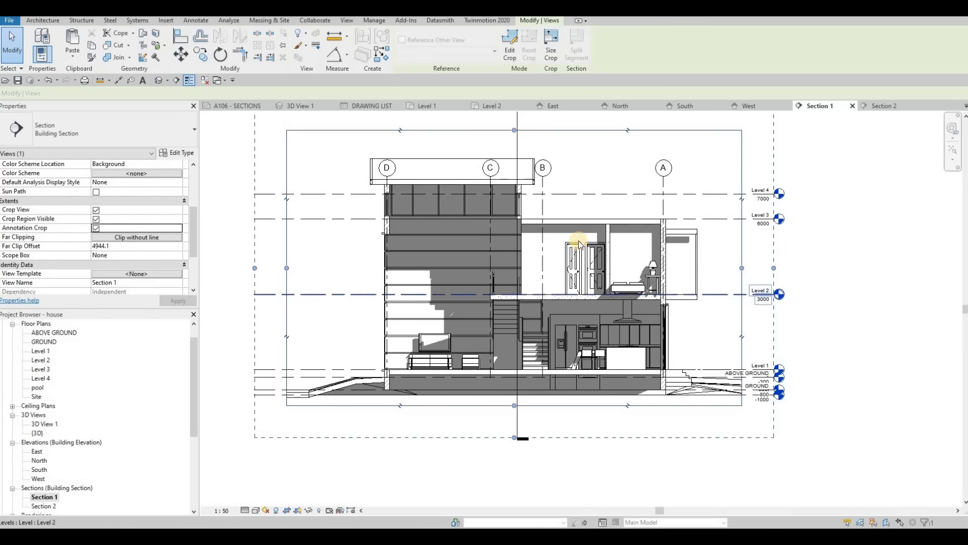
pyautogui.scroll(-2, 515, 244)
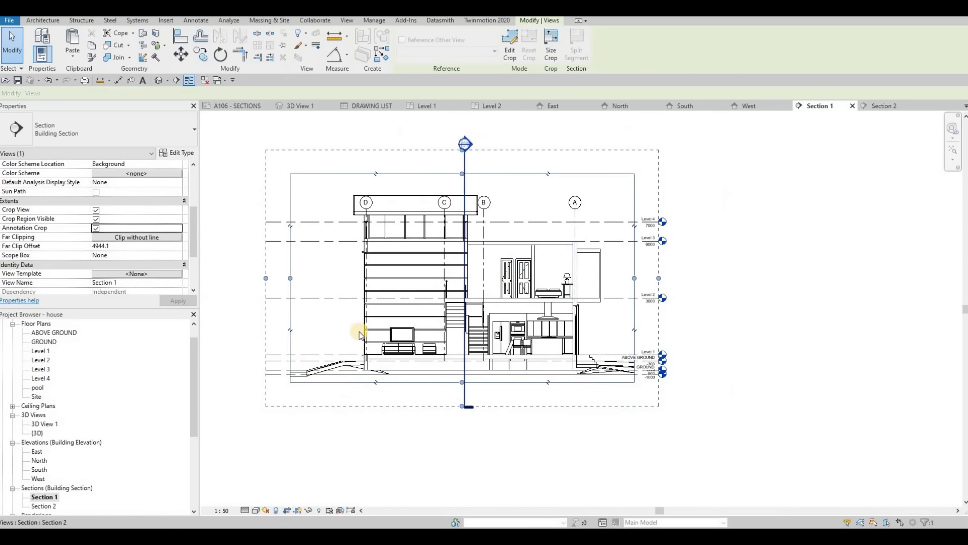
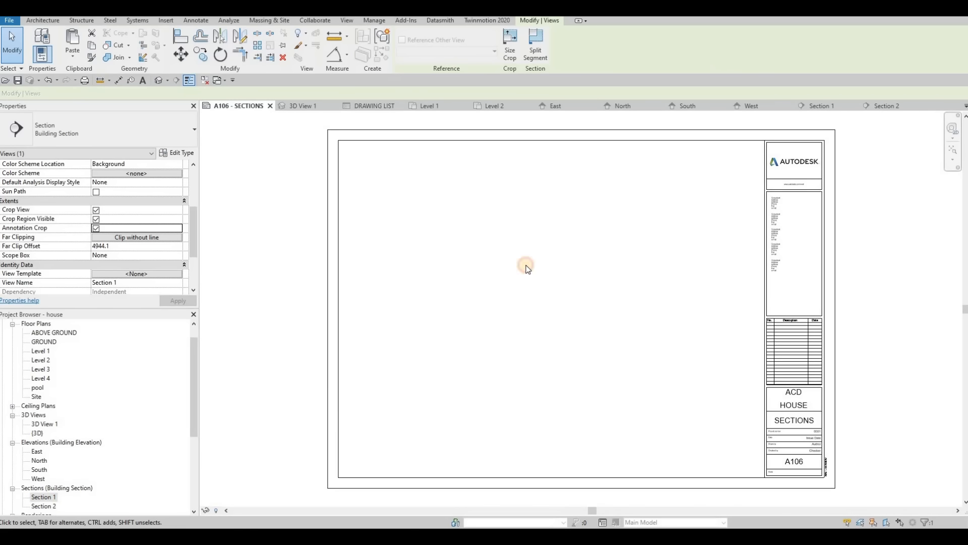
# - Place Section 1 on the upper part of sheet A106 and Section 2 directly below it
pyautogui.click(552, 229)
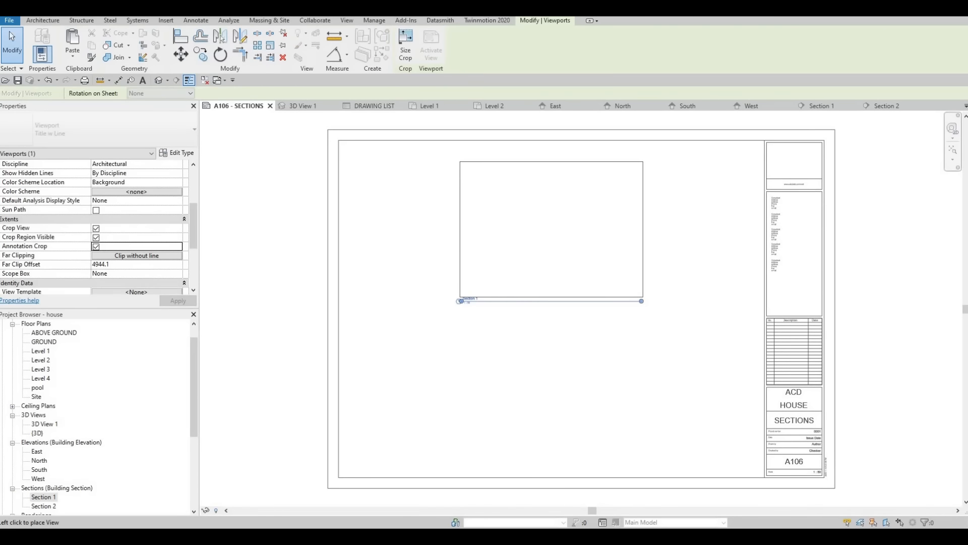
pyautogui.click(43, 505)
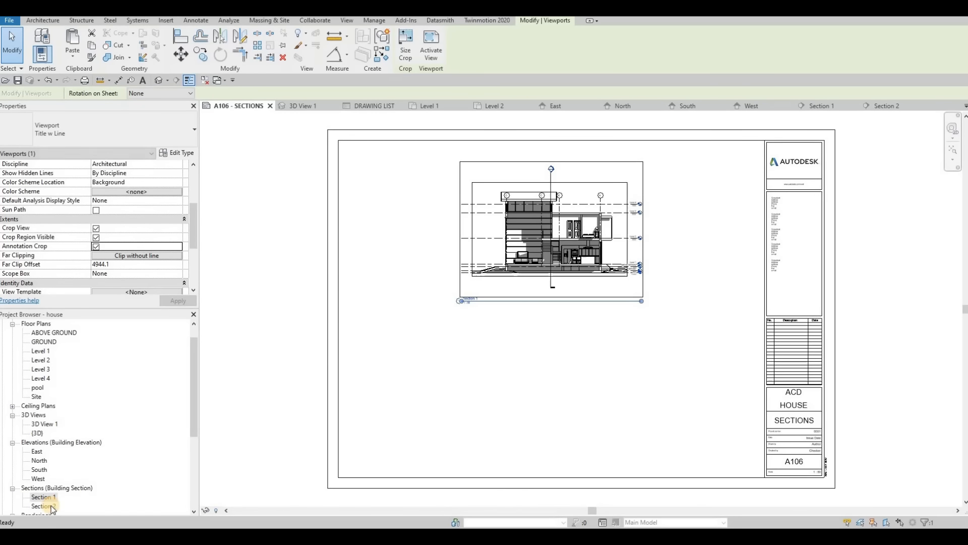
pyautogui.click(555, 368)
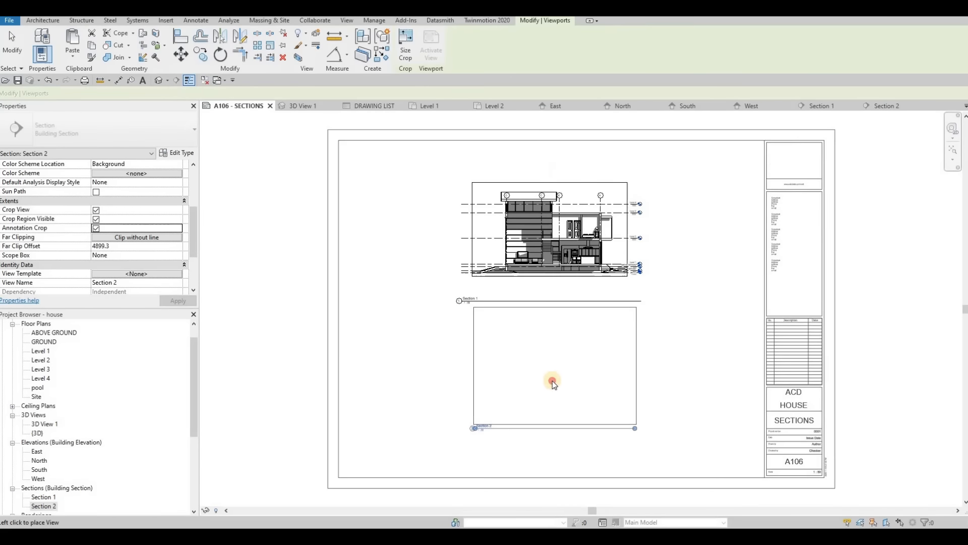
# - Shorten the title lines of the Section 1 and Section 2 viewports to just past their view names
pyautogui.click(615, 256)
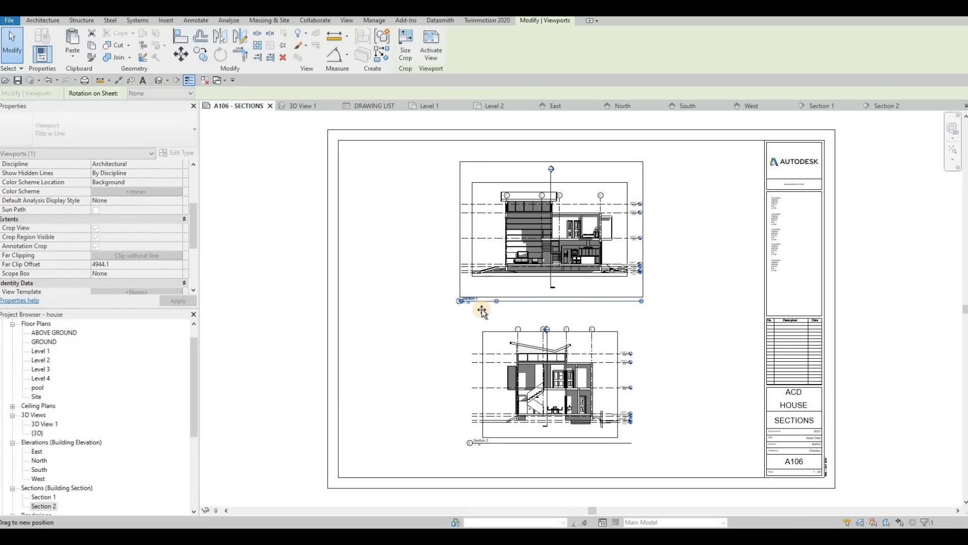
pyautogui.moveTo(482, 311); pyautogui.dragTo(480, 313)
pyautogui.click(579, 412)
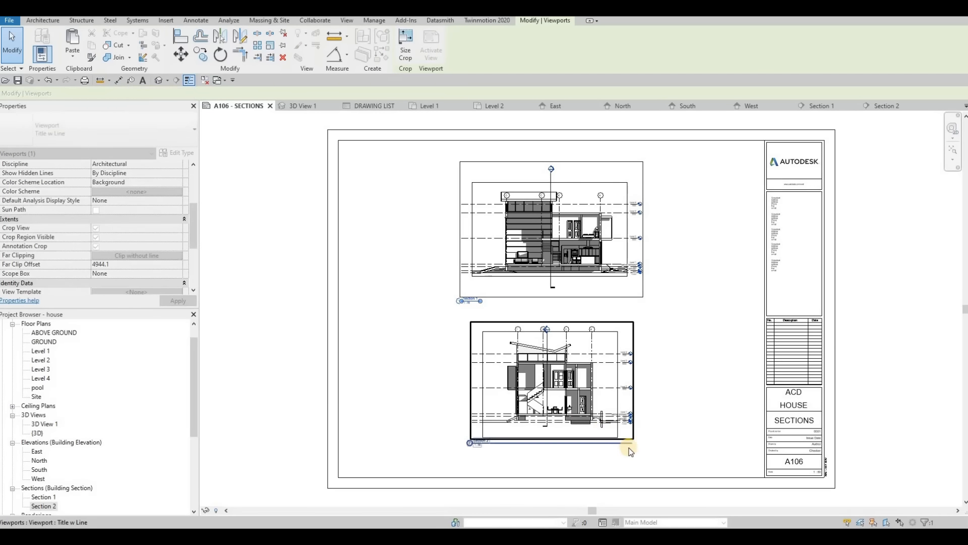
pyautogui.moveTo(497, 465); pyautogui.dragTo(493, 467)
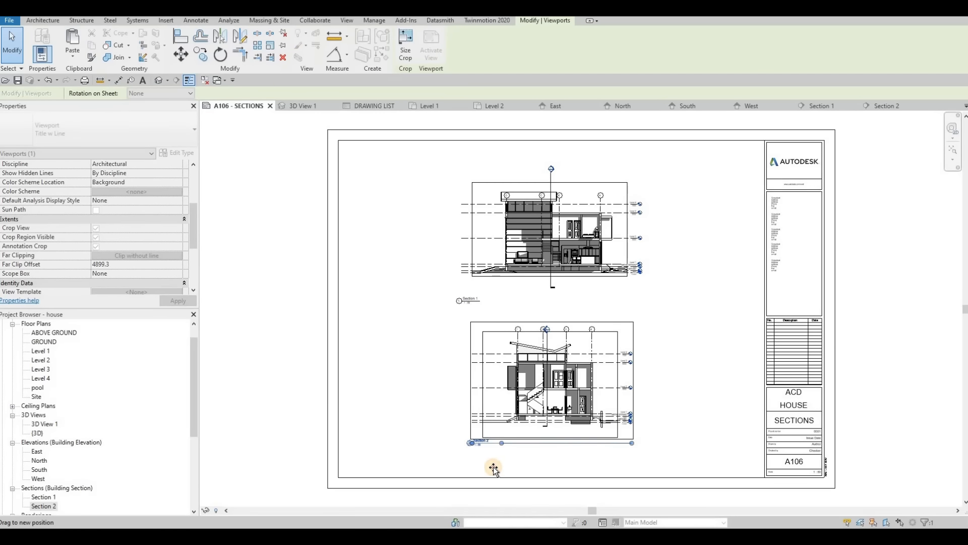
pyautogui.moveTo(549, 171); pyautogui.dragTo(483, 129, button='middle')
pyautogui.click(525, 164)
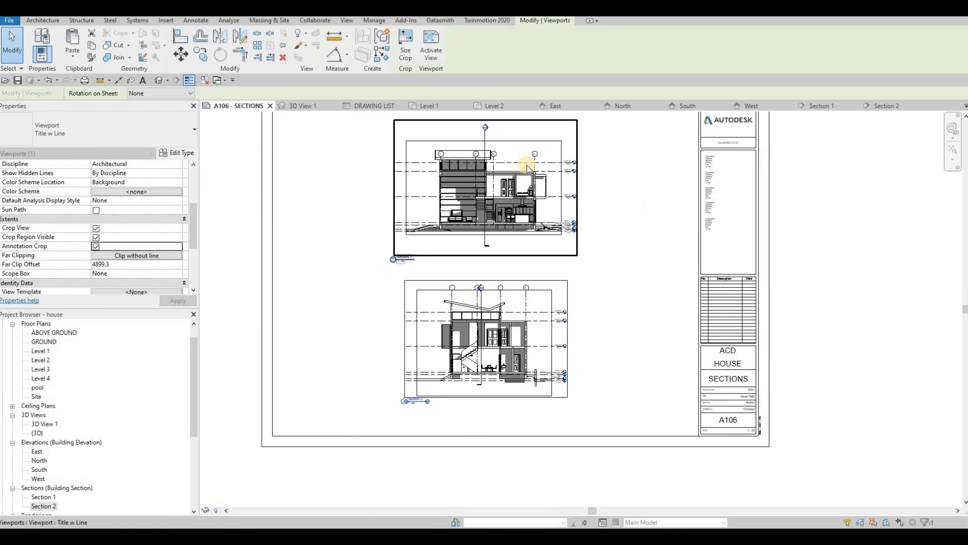
pyautogui.scroll(4, 514, 181)
pyautogui.doubleClick(503, 187)
pyautogui.click(503, 187)
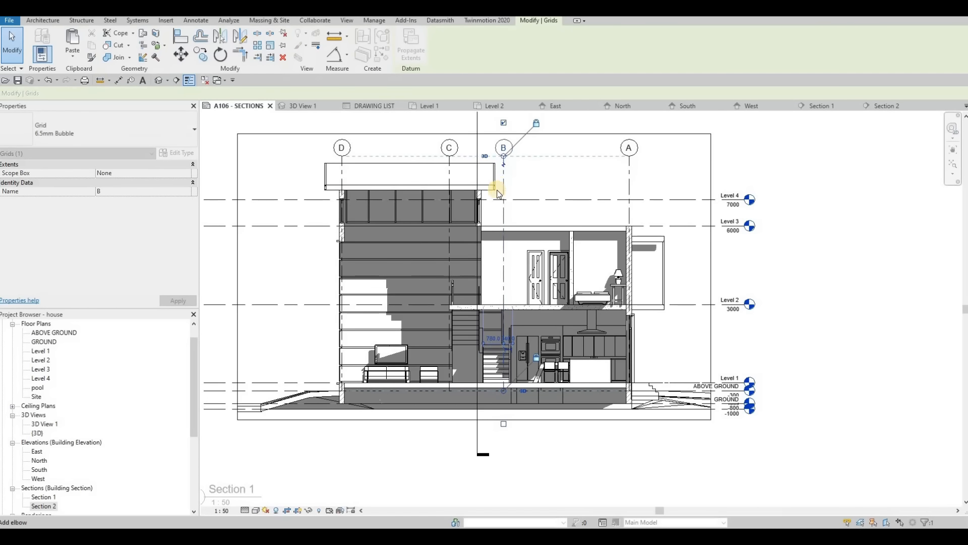
# - Activate the Section 2 viewport on the sheet and add an elbow to grid 3 near its bubble
pyautogui.scroll(-2, 498, 185)
pyautogui.moveTo(546, 428); pyautogui.dragTo(567, 328, button='middle')
pyautogui.doubleClick(538, 361)
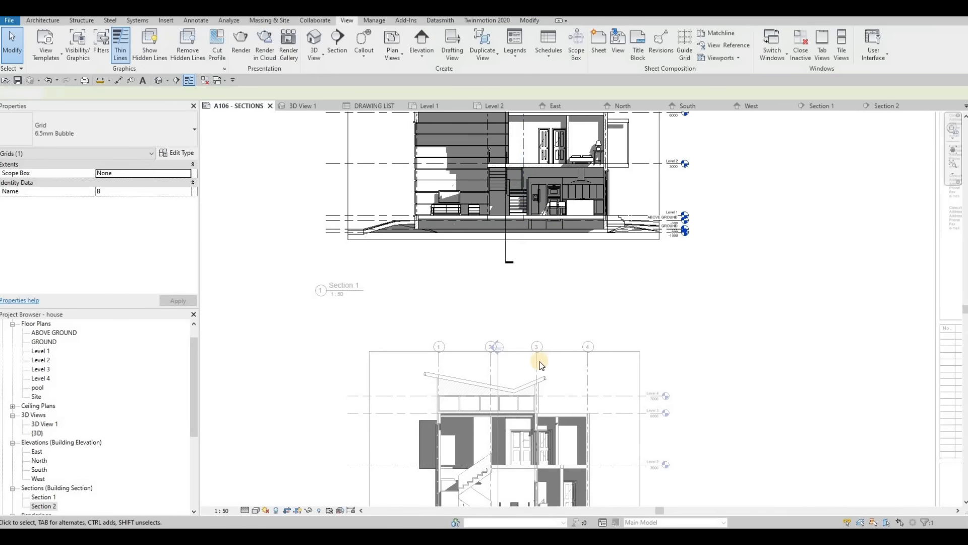
pyautogui.doubleClick(536, 360)
pyautogui.click(537, 363)
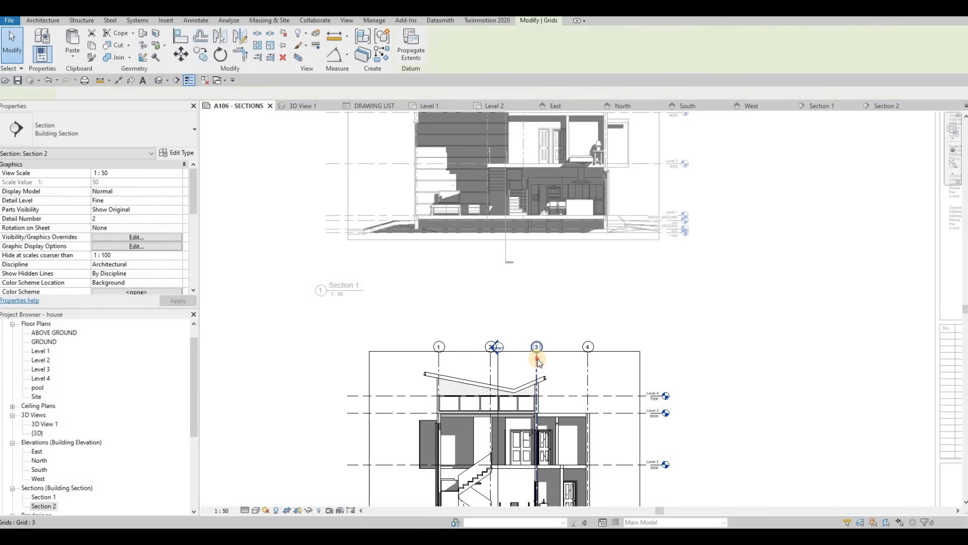
pyautogui.scroll(3, 492, 364)
# - Add an elbow to grid 2 and shift its bubble toward grid 1, clear of the section marker, and deactivate the view
pyautogui.click(492, 360)
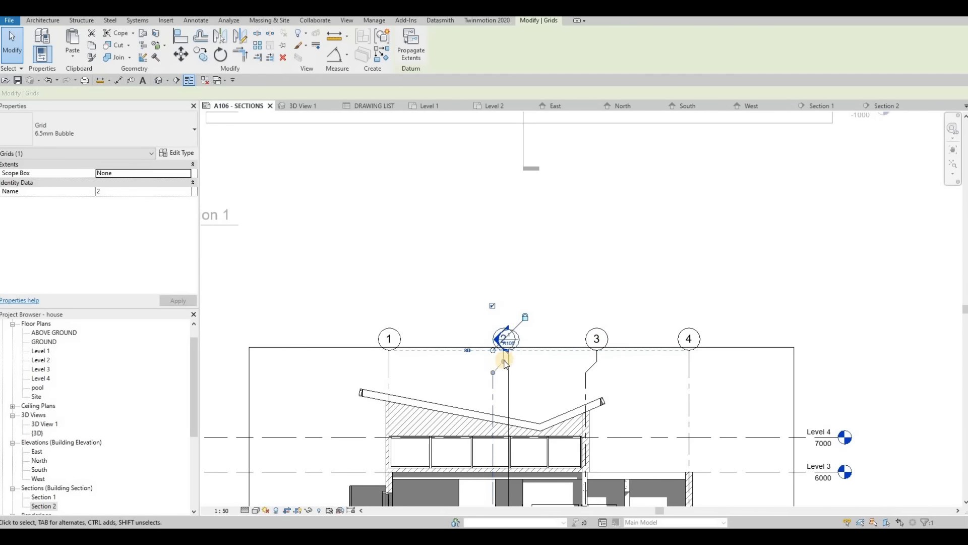
pyautogui.moveTo(478, 361); pyautogui.dragTo(499, 362)
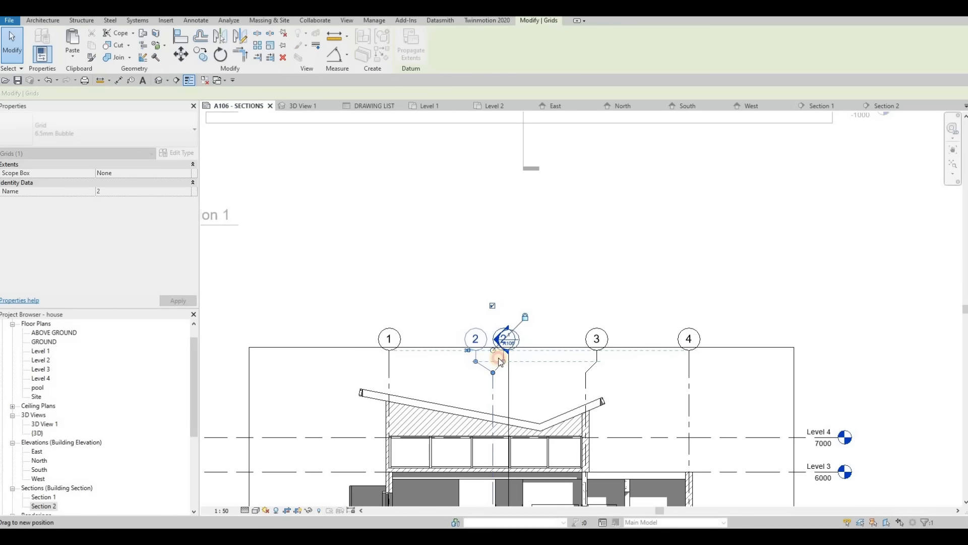
pyautogui.moveTo(523, 307); pyautogui.dragTo(506, 246, button='middle')
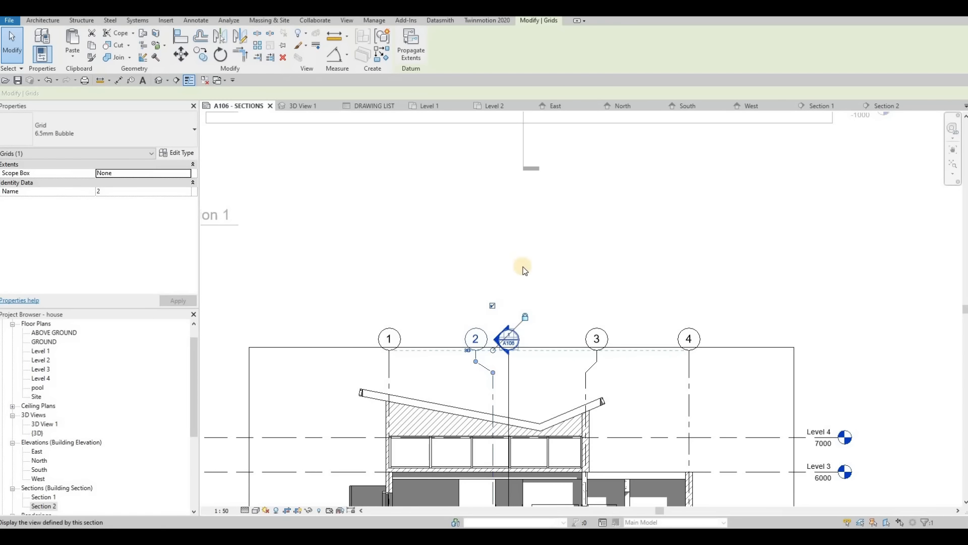
pyautogui.scroll(-4, 539, 304)
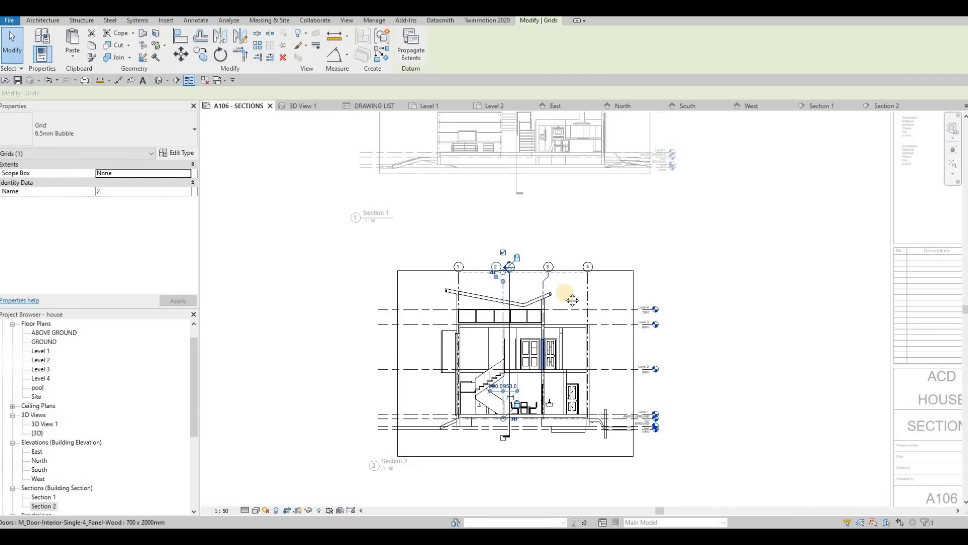
pyautogui.press('Escape')
pyautogui.scroll(-5, 571, 335)
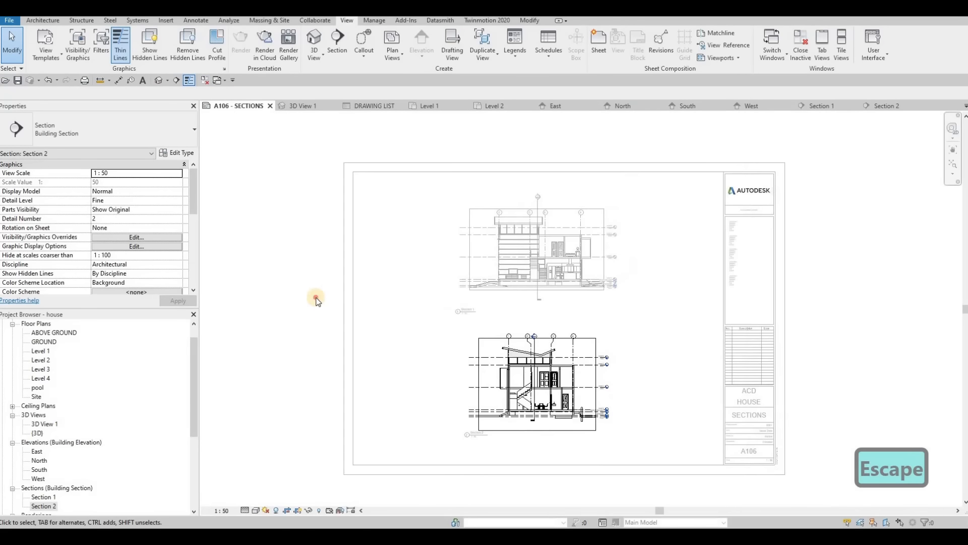
pyautogui.doubleClick(644, 317)
# - Create a new sheet with the A1 metric title block
pyautogui.moveTo(494, 300); pyautogui.dragTo(449, 315, button='middle')
pyautogui.scroll(2, 534, 249)
pyautogui.scroll(-4, 492, 262)
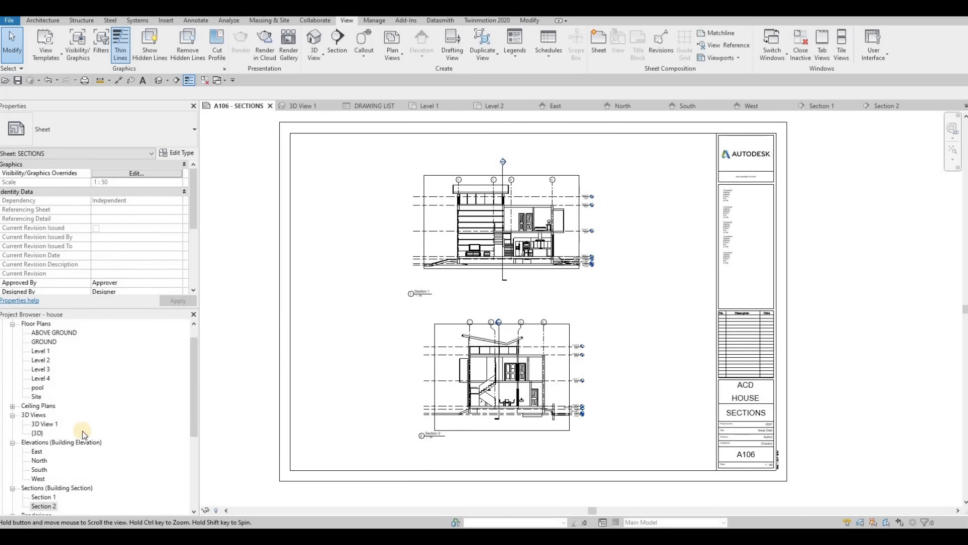
pyautogui.scroll(-4, 86, 464)
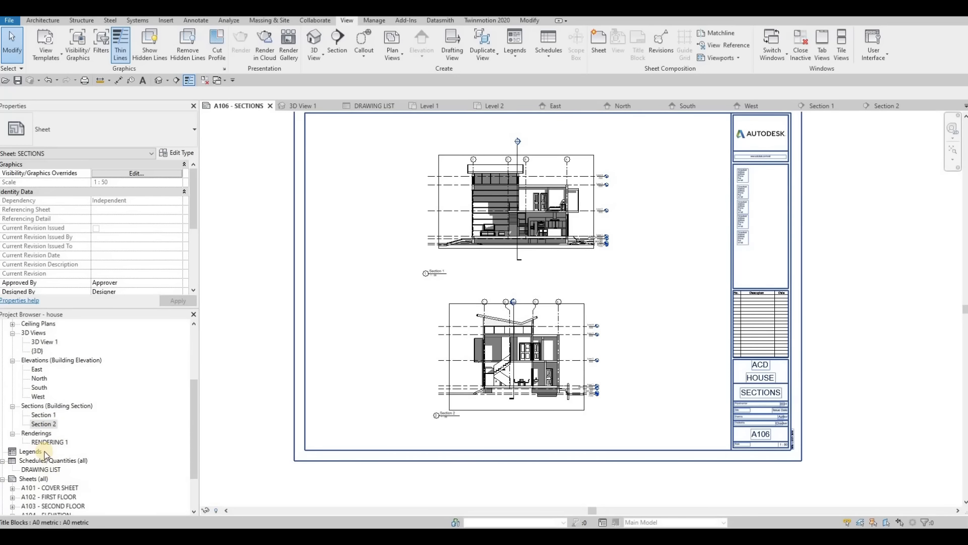
pyautogui.rightClick(33, 450)
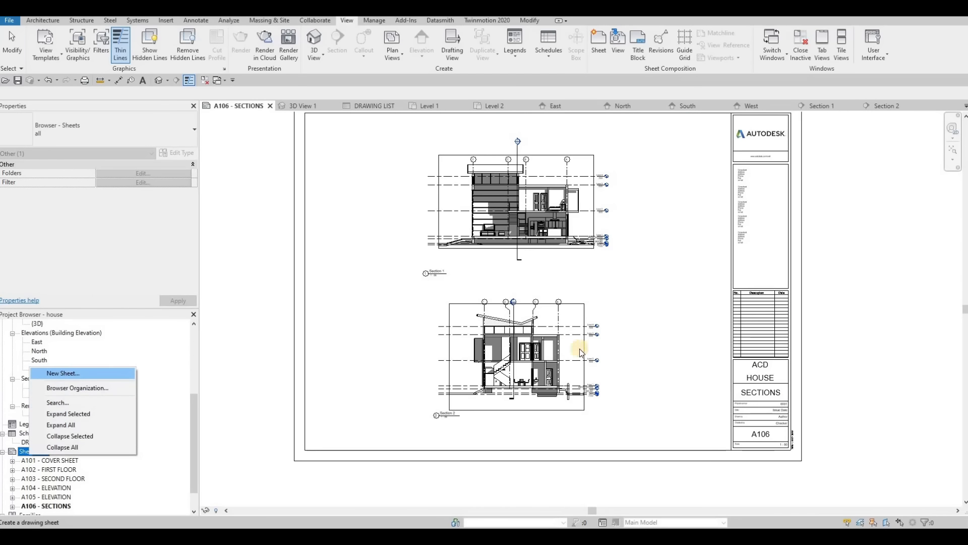
pyautogui.click(58, 371)
pyautogui.click(418, 177)
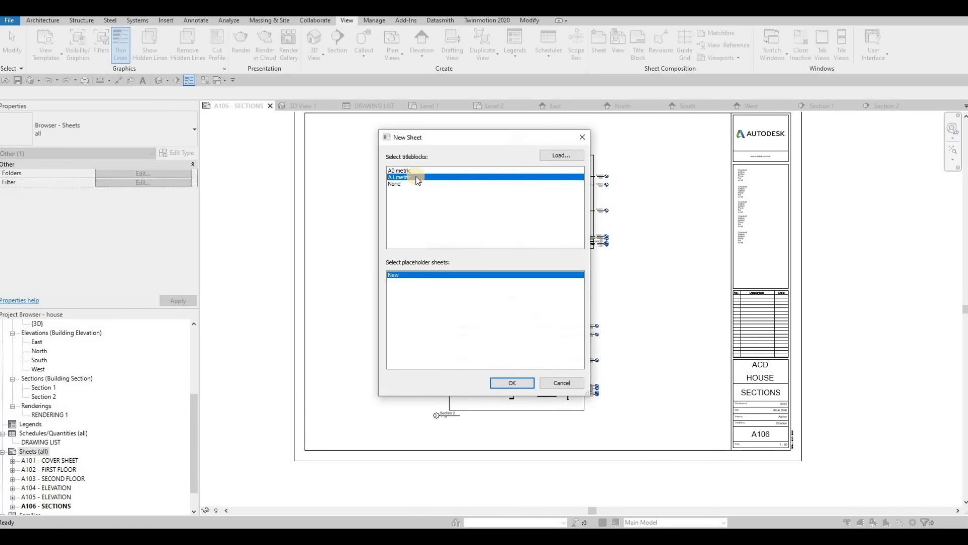
pyautogui.click(508, 383)
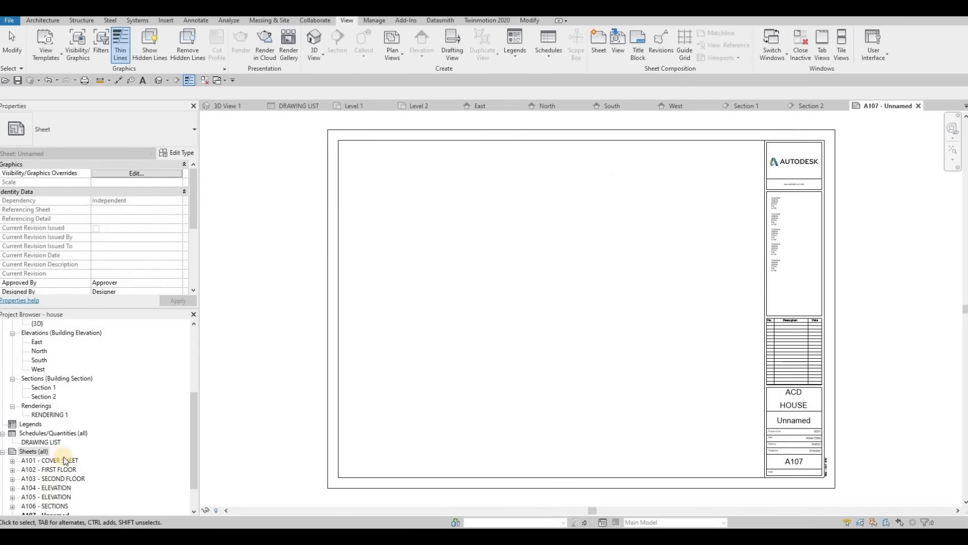
# - Open cover sheet A101 with its drawing list and rename sheet A107 as CALLOUTS
pyautogui.scroll(-2, 55, 426)
pyautogui.doubleClick(51, 423)
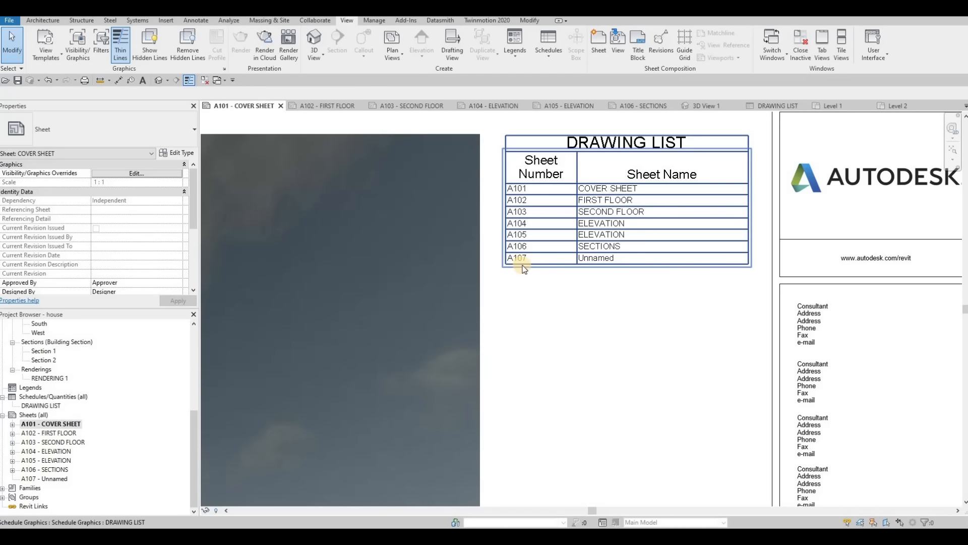
pyautogui.click(49, 479)
pyautogui.press('F2')
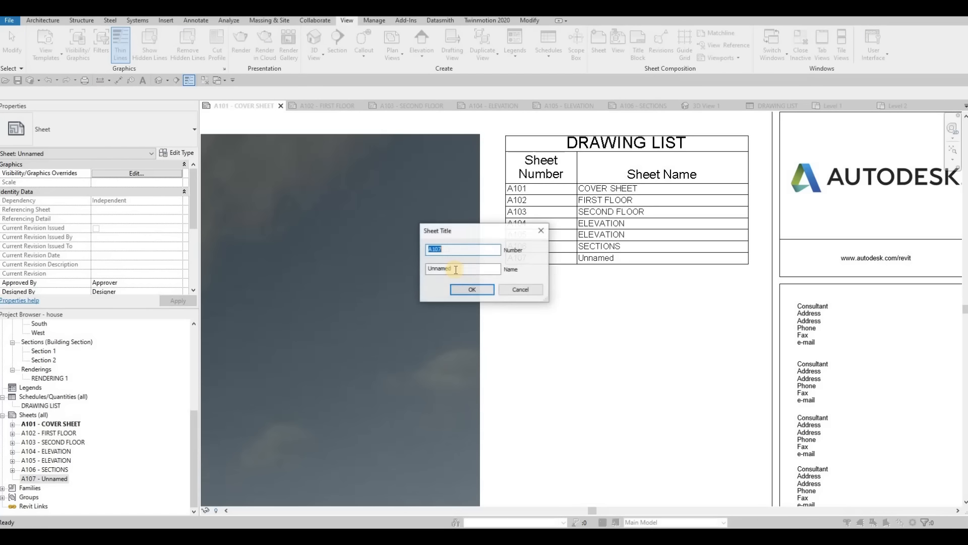
pyautogui.press('Tab')
pyautogui.write('CA')
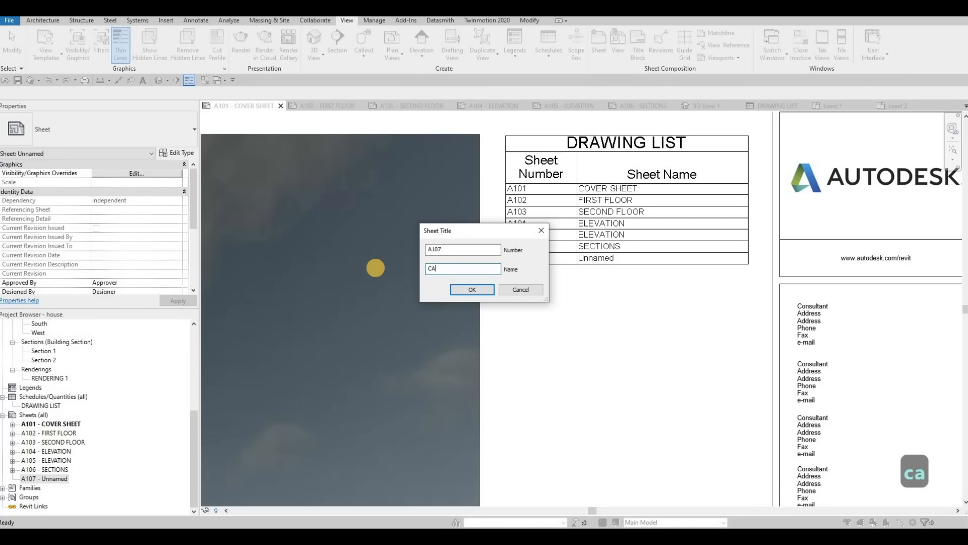
pyautogui.write('LLOUTS')
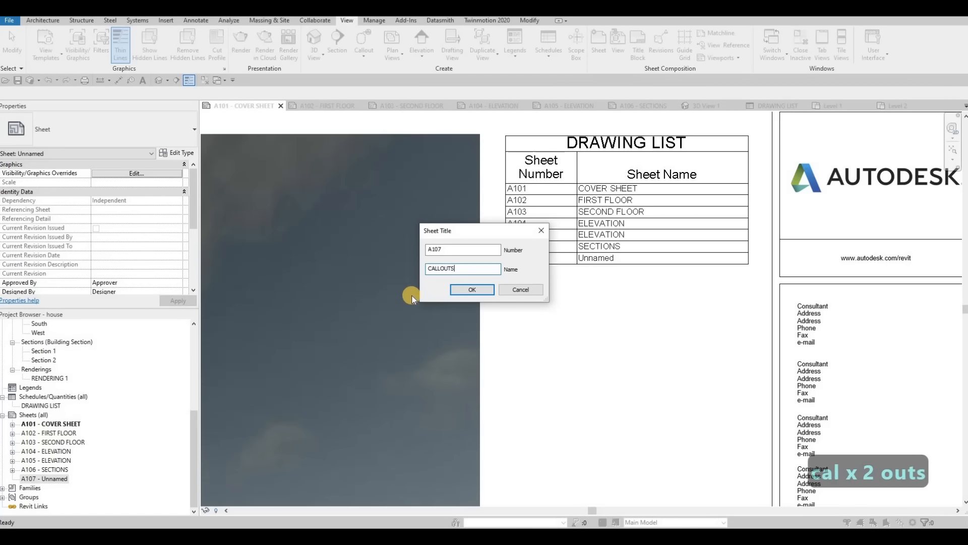
pyautogui.click(473, 289)
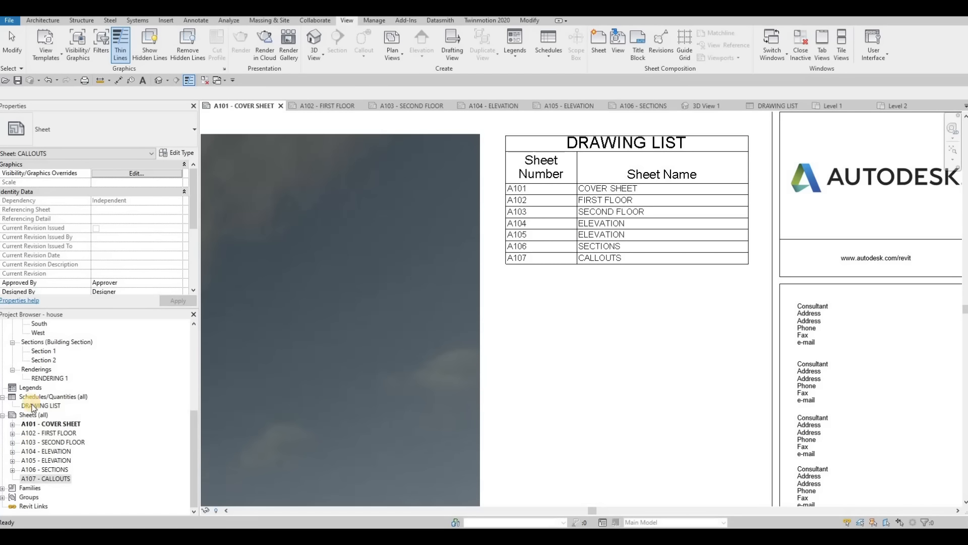
# - Open the Level 1 floor plan and examine the sheet references in its two section markers
pyautogui.scroll(6, 35, 417)
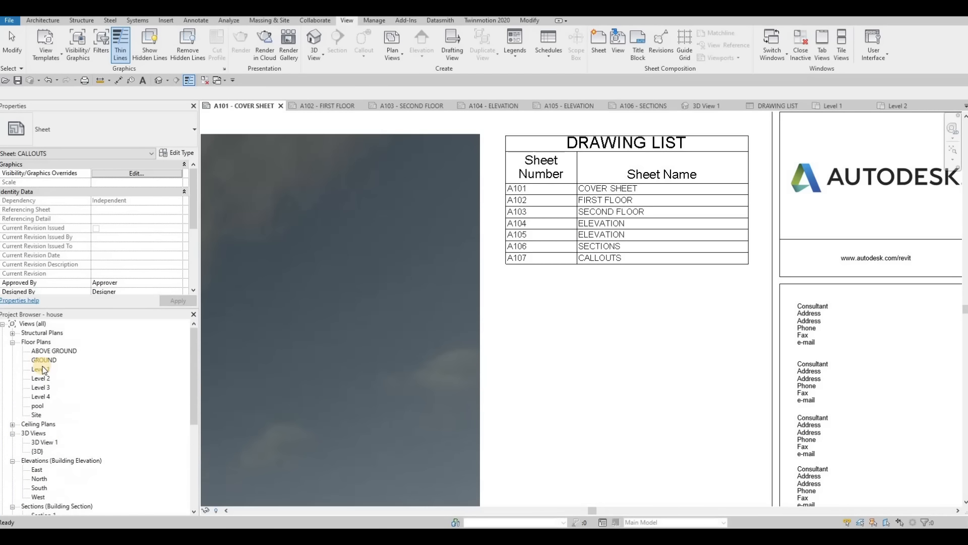
pyautogui.doubleClick(55, 369)
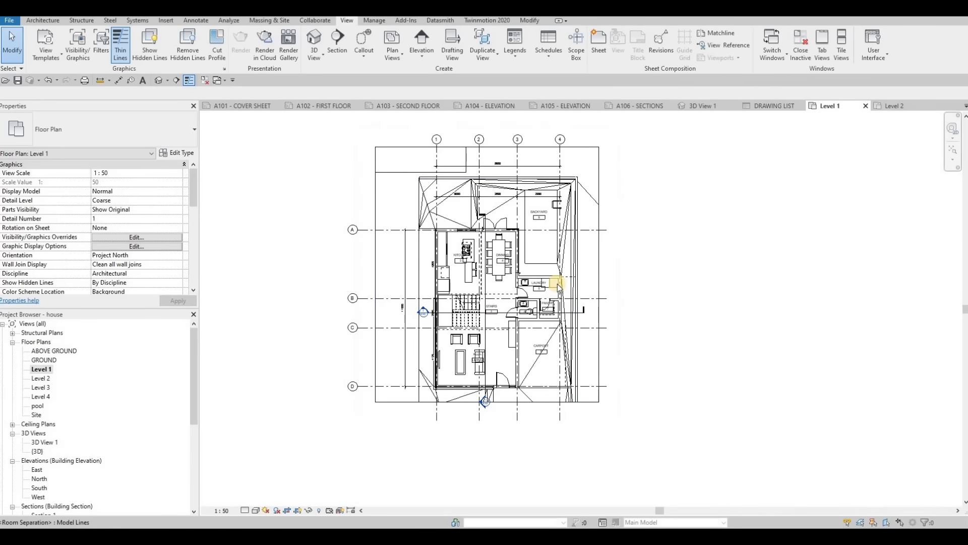
pyautogui.scroll(3, 379, 135)
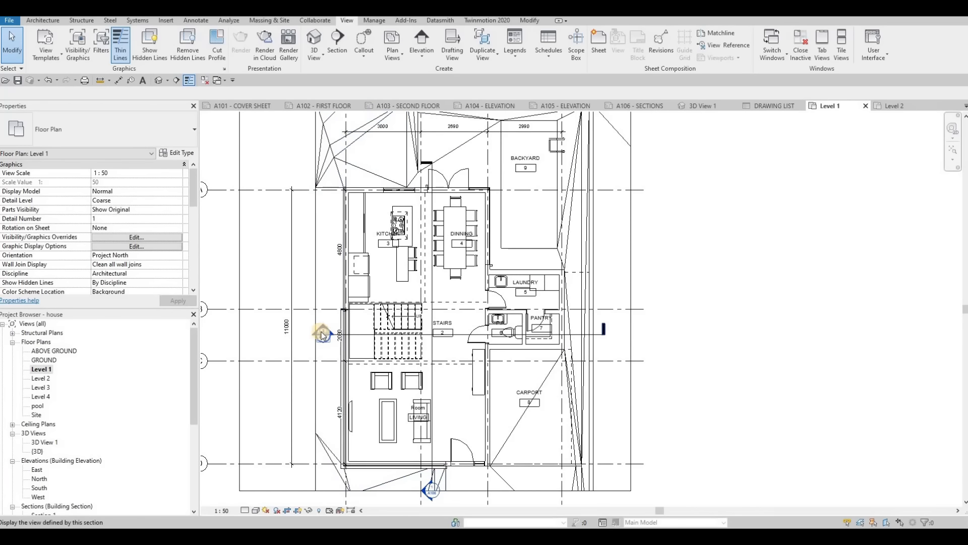
pyautogui.scroll(5, 324, 335)
pyautogui.moveTo(477, 323)
pyautogui.mouseDown(button='middle')
pyautogui.moveTo(518, 260)
pyautogui.moveTo(457, 221)
pyautogui.mouseUp(button='middle')
pyautogui.scroll(-4, 458, 222)
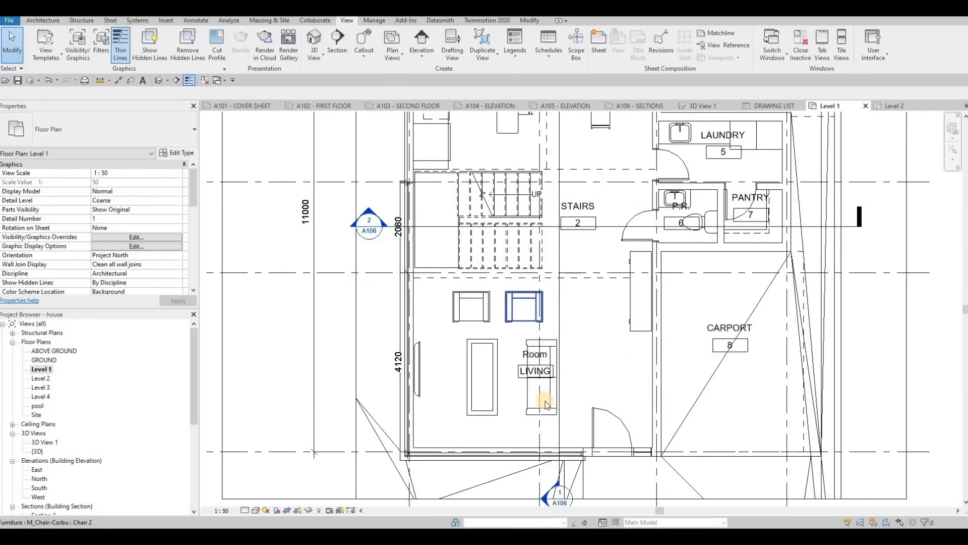
pyautogui.scroll(-1, 543, 404)
pyautogui.moveTo(542, 404); pyautogui.dragTo(531, 314, button='middle')
pyautogui.scroll(3, 544, 396)
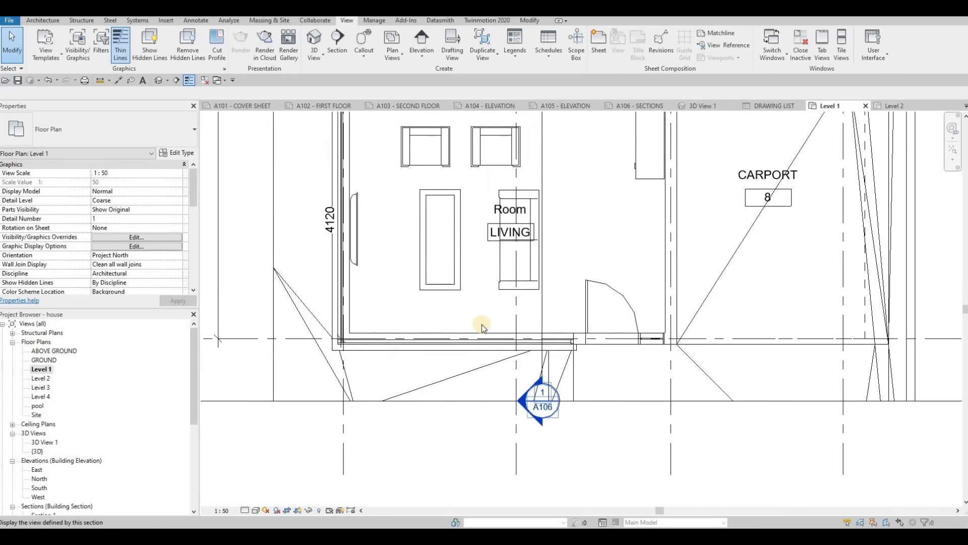
# - Examine the section marker on the South elevation of sheet A105, and return to the whole Level 1 floor plan
pyautogui.click(570, 106)
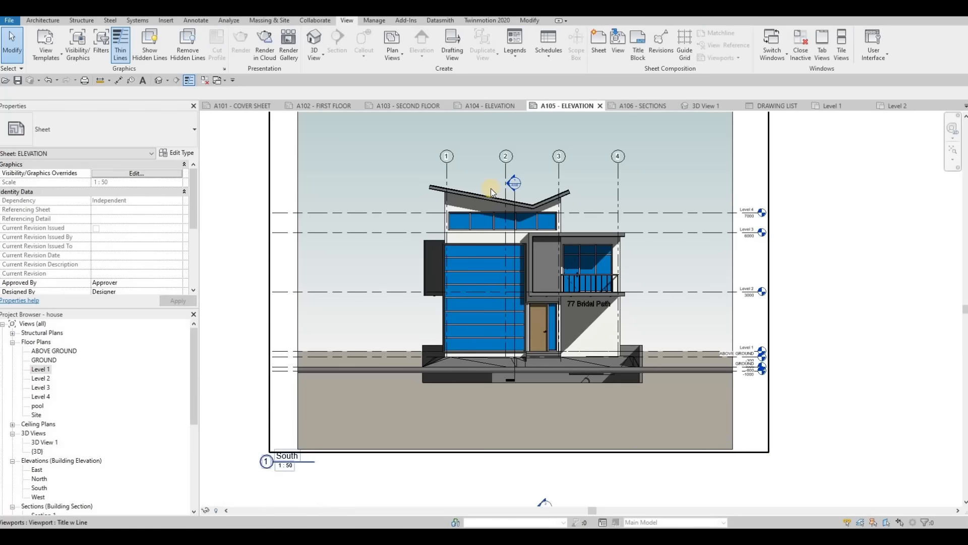
pyautogui.scroll(2, 513, 200)
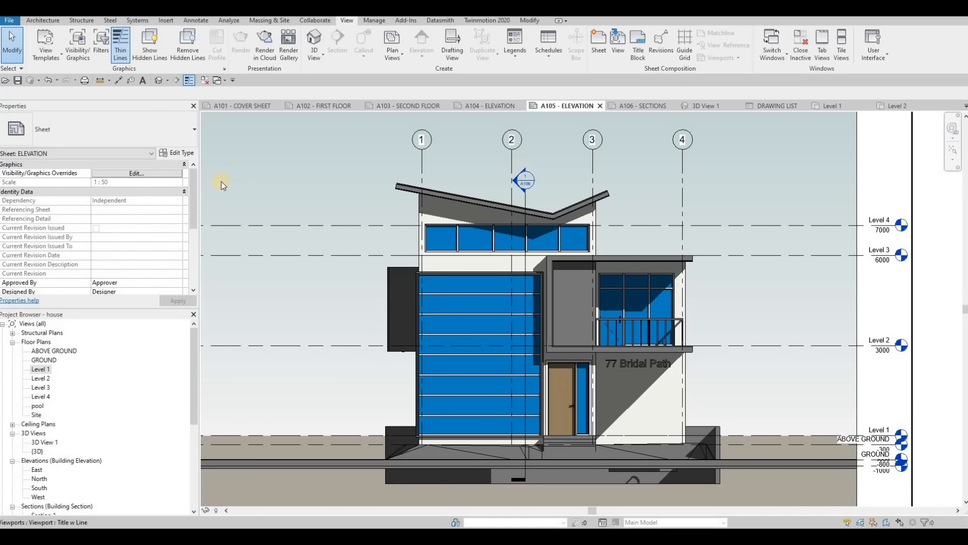
pyautogui.click(832, 106)
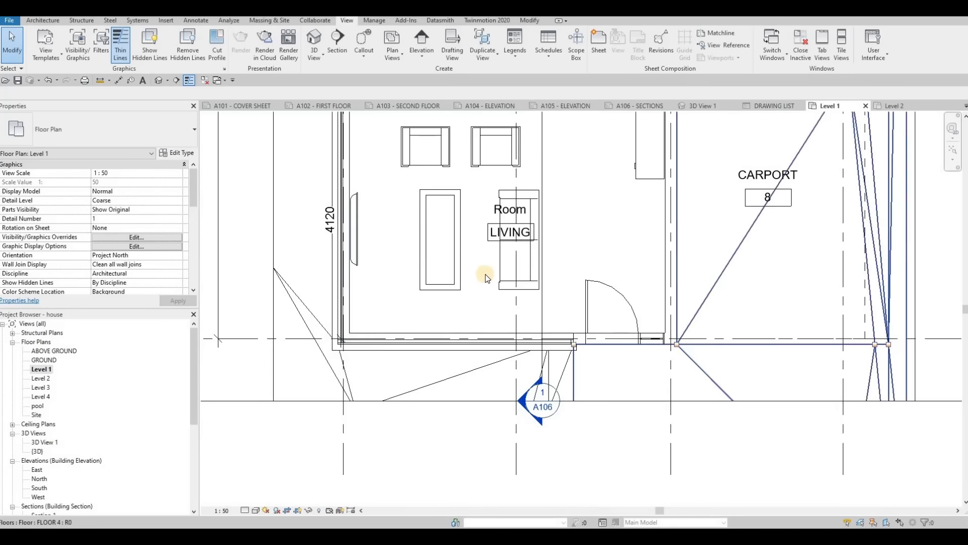
pyautogui.moveTo(545, 271); pyautogui.dragTo(482, 279, button='middle')
pyautogui.scroll(-4, 483, 280)
pyautogui.moveTo(514, 226); pyautogui.dragTo(493, 300, button='middle')
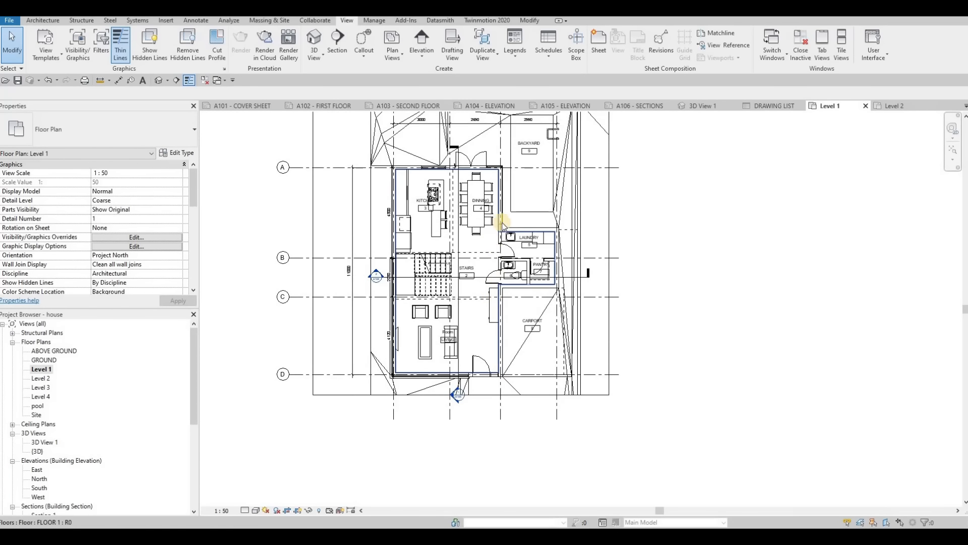
pyautogui.moveTo(502, 222); pyautogui.dragTo(515, 263, button='middle')
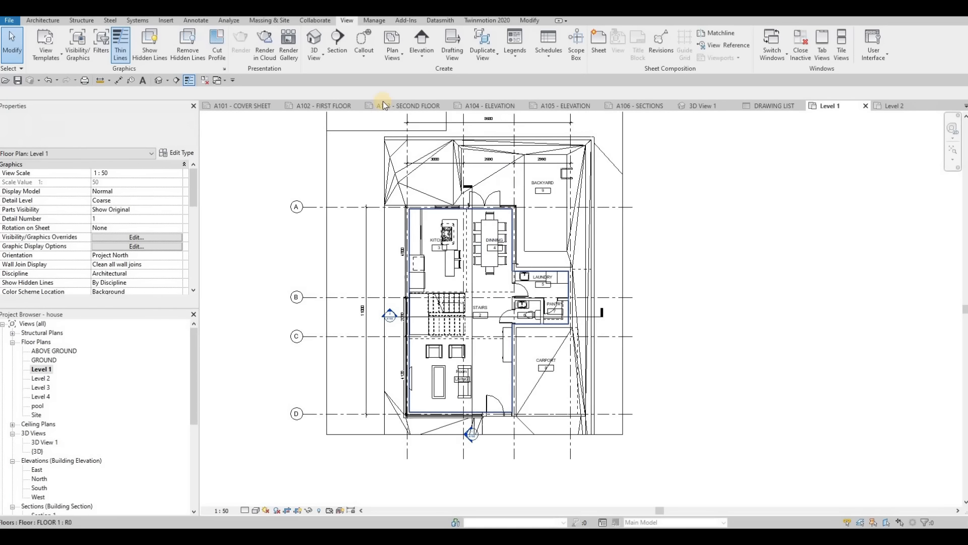
# - Create a rectangular callout around the kitchen on the Level 1 floor plan
pyautogui.click(365, 57)
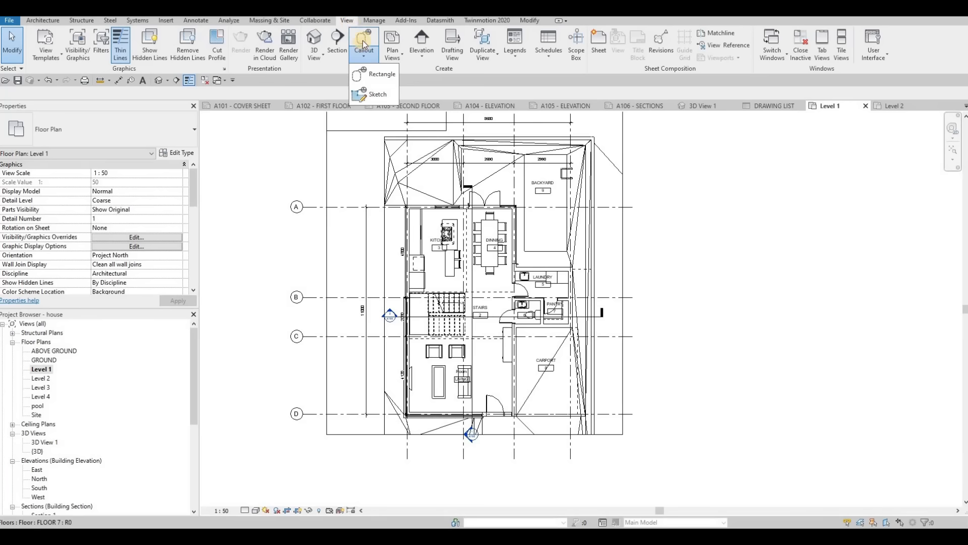
pyautogui.click(365, 41)
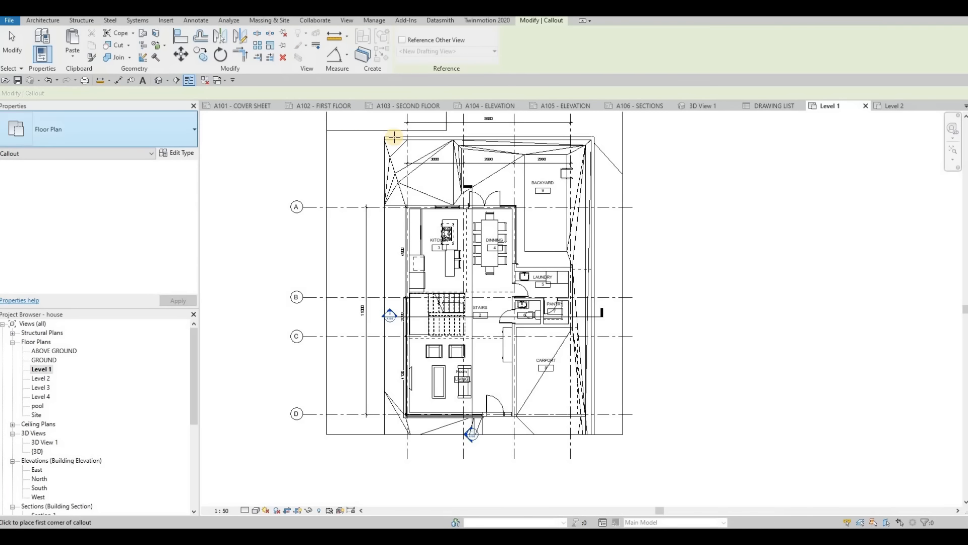
pyautogui.scroll(2, 453, 164)
pyautogui.click(398, 202)
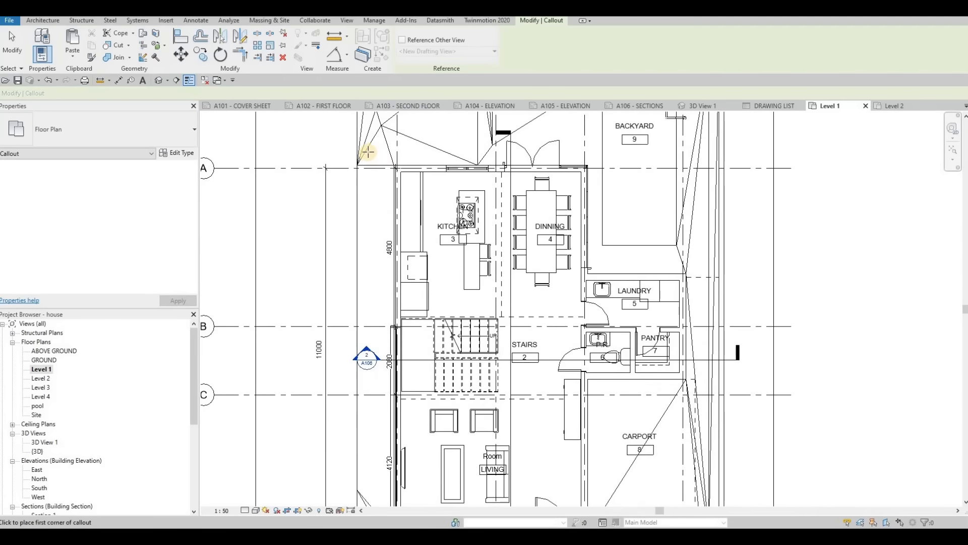
pyautogui.scroll(2, 474, 297)
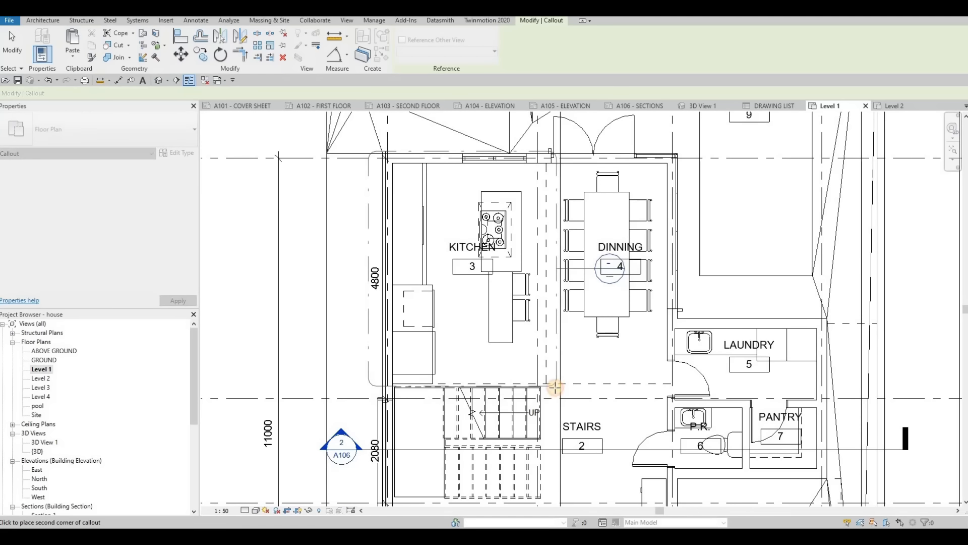
pyautogui.click(554, 386)
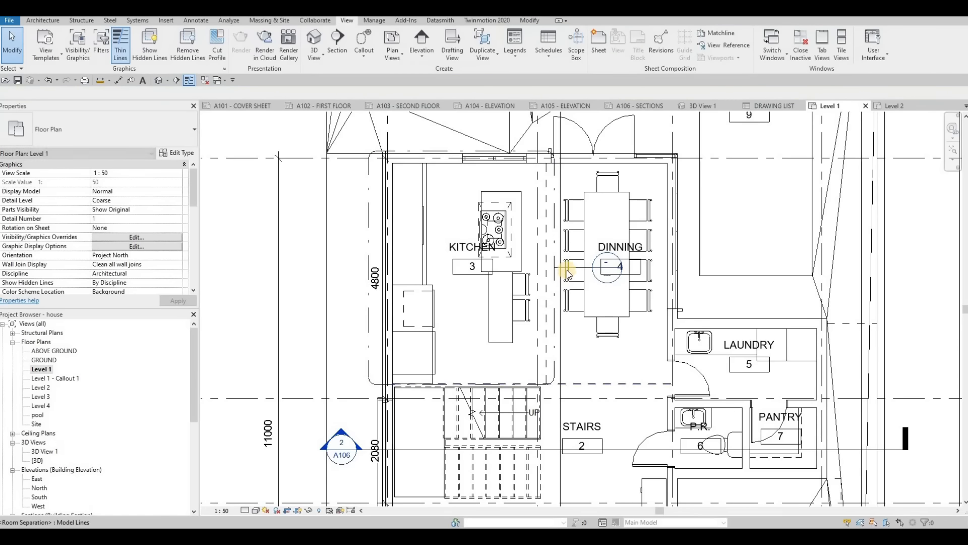
# - Create a second rectangular callout around the laundry room
pyautogui.click(364, 40)
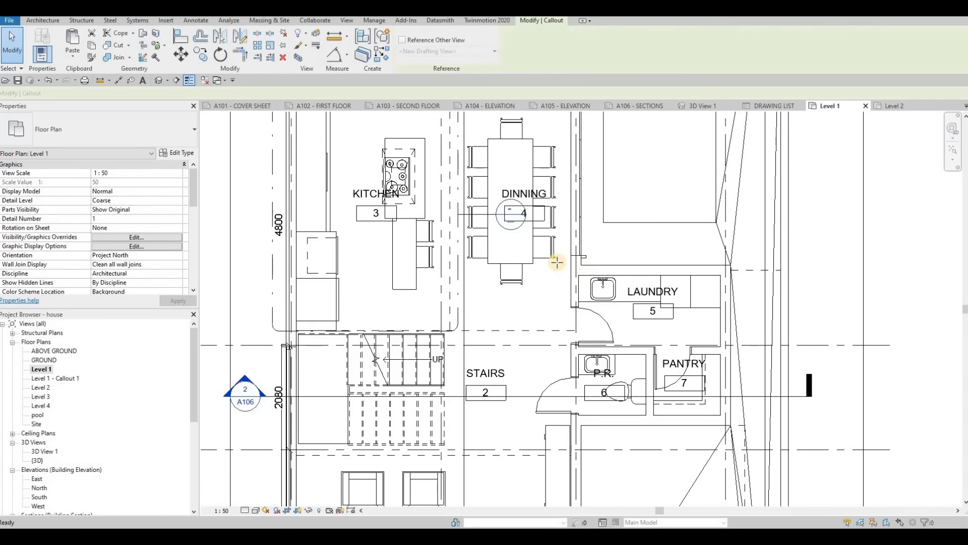
pyautogui.click(733, 344)
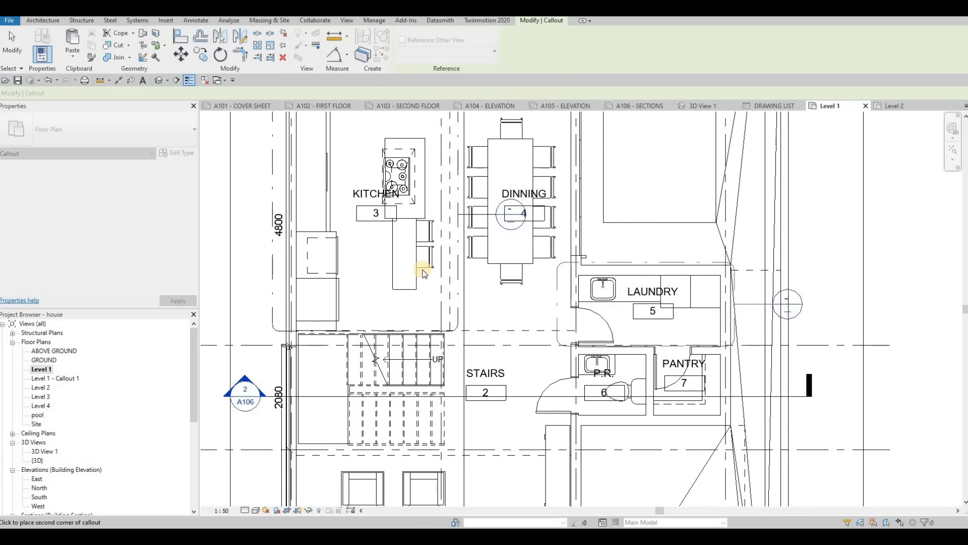
pyautogui.click(557, 262)
# - Move the kitchen callout's bubble out of the dining area to outside the kitchen's exterior wall, and bring the laundry callout's bubble closer to its boundary
pyautogui.moveTo(465, 228); pyautogui.dragTo(585, 239, button='middle')
pyautogui.scroll(-1, 583, 238)
pyautogui.press('Escape')
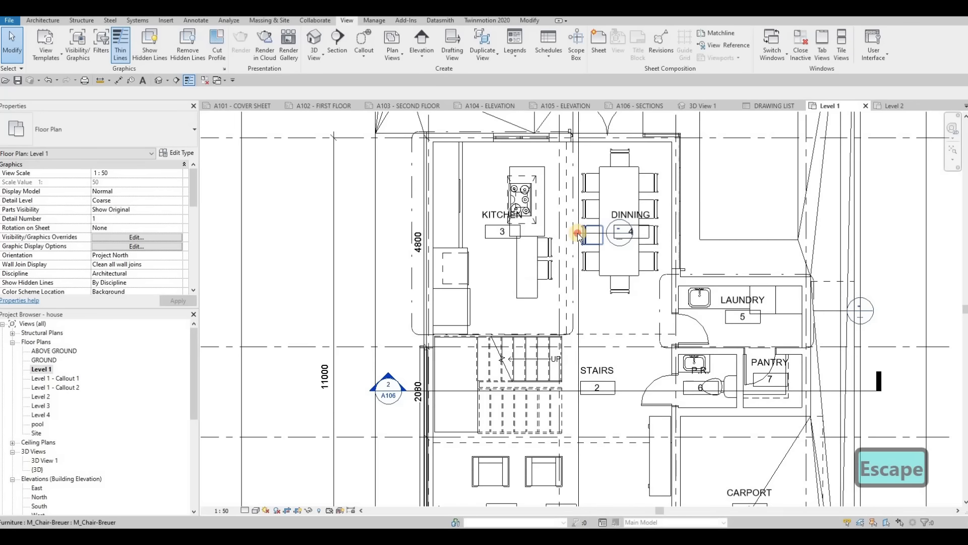
pyautogui.moveTo(578, 234); pyautogui.dragTo(409, 222)
pyautogui.click(834, 311)
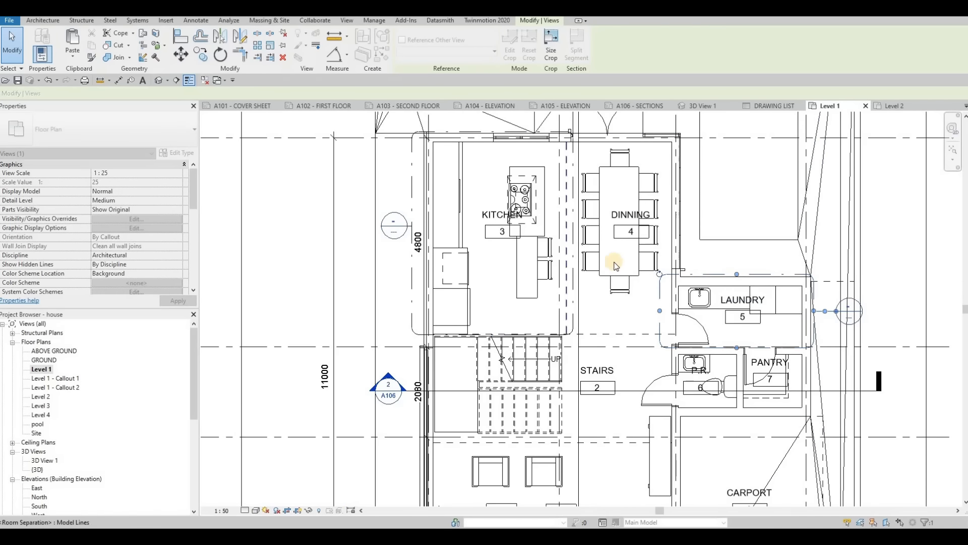
# - Set the room number in the living room's tag to 9
pyautogui.scroll(-4, 574, 318)
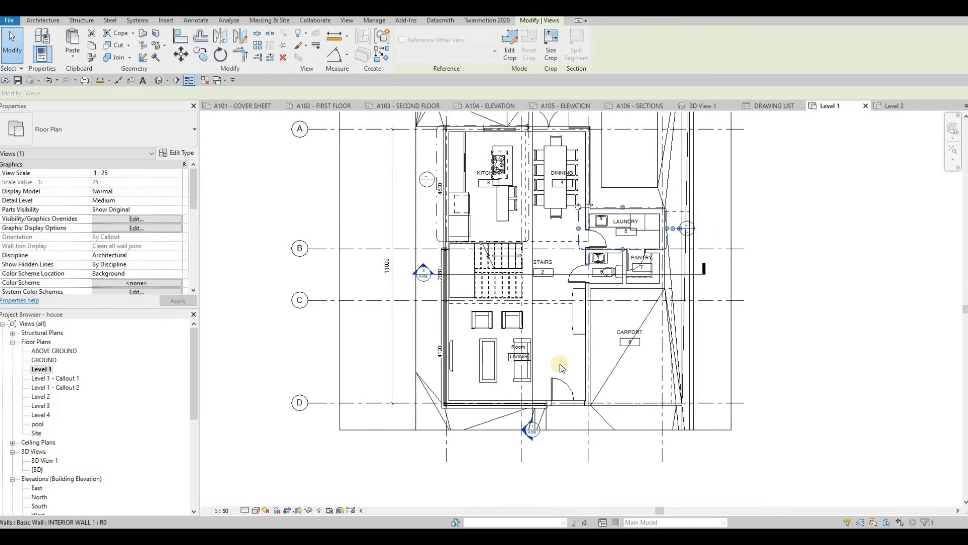
pyautogui.scroll(4, 560, 366)
pyautogui.click(459, 326)
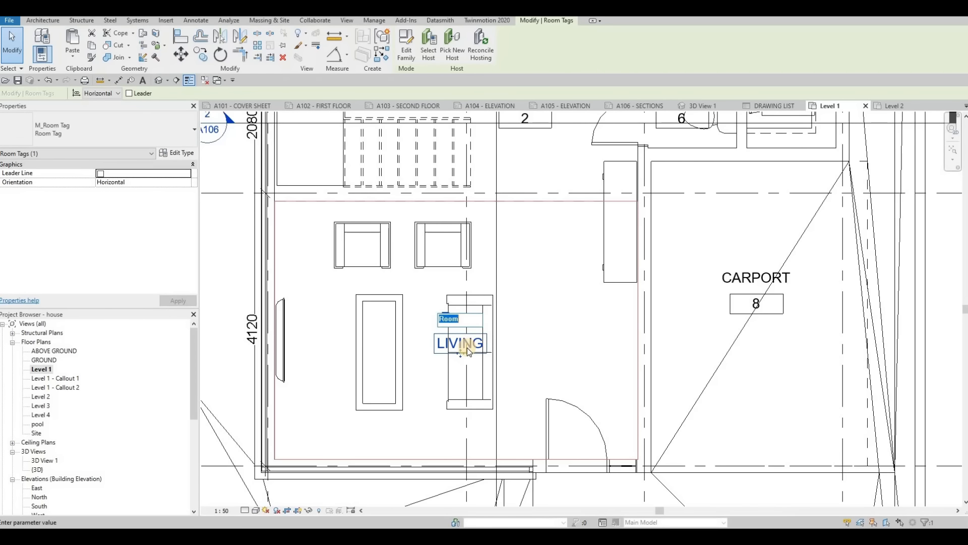
pyautogui.press('Escape')
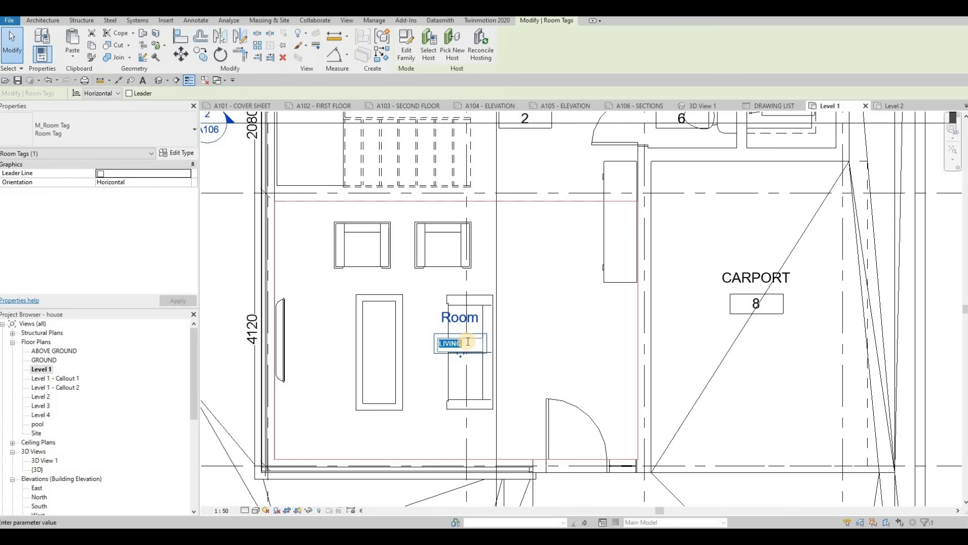
pyautogui.scroll(-1, 468, 342)
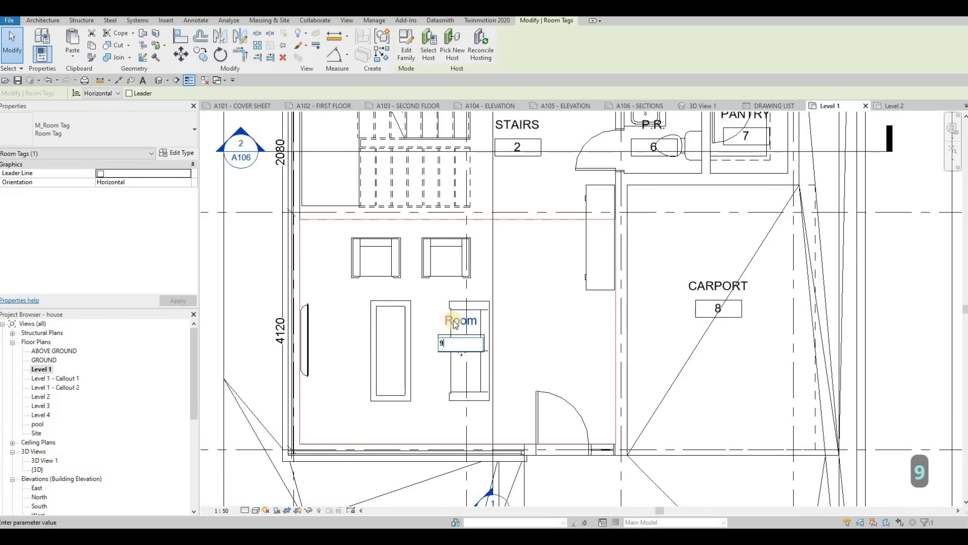
pyautogui.click(459, 322)
pyautogui.press('Escape')
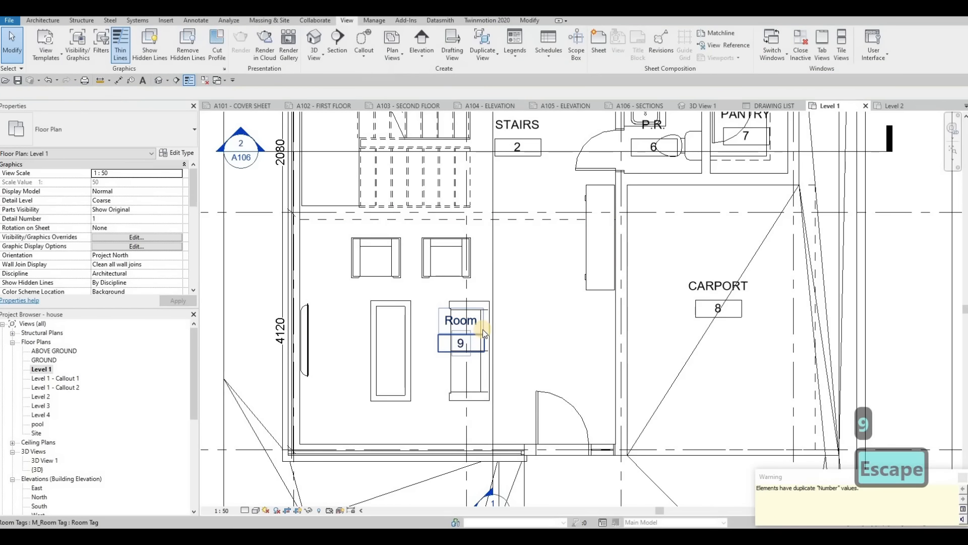
pyautogui.scroll(-3, 479, 356)
pyautogui.scroll(1, 446, 388)
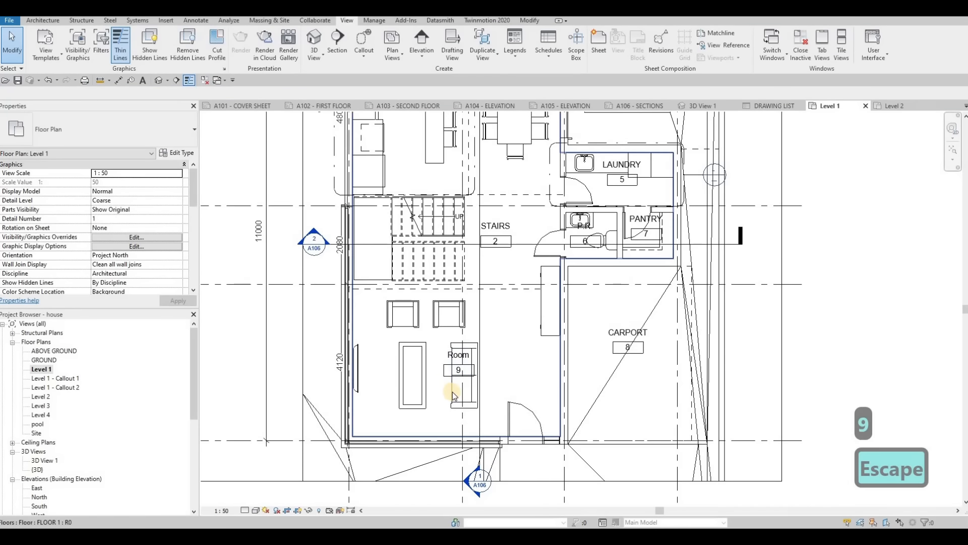
# - Set the living room tag's number to 1 and its room name to LIVING
pyautogui.scroll(2, 468, 362)
pyautogui.doubleClick(465, 359)
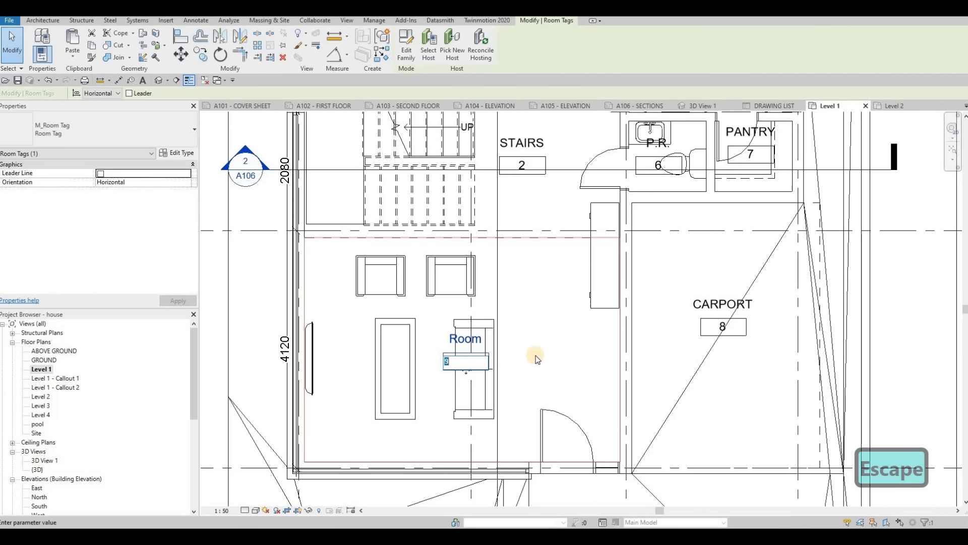
pyautogui.write('1')
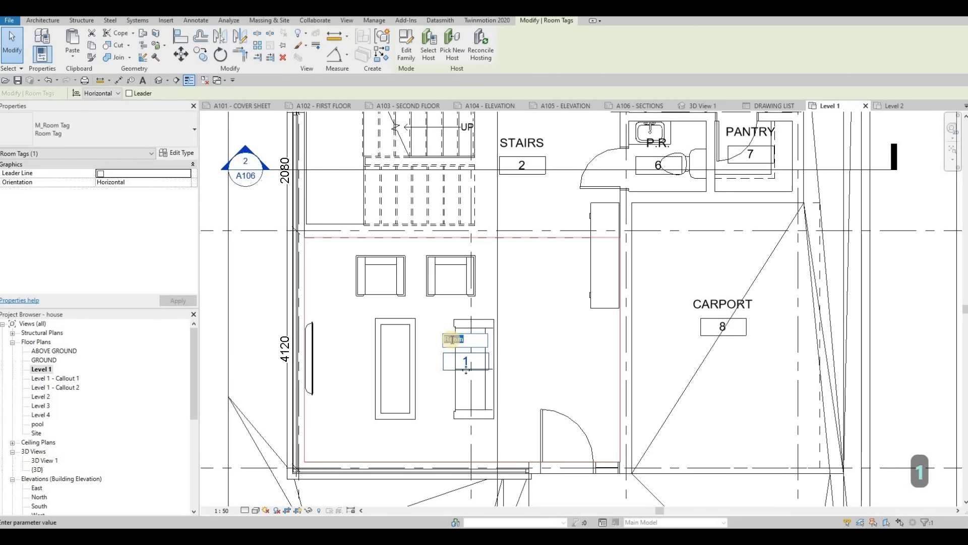
pyautogui.click(450, 338)
pyautogui.write('Living')
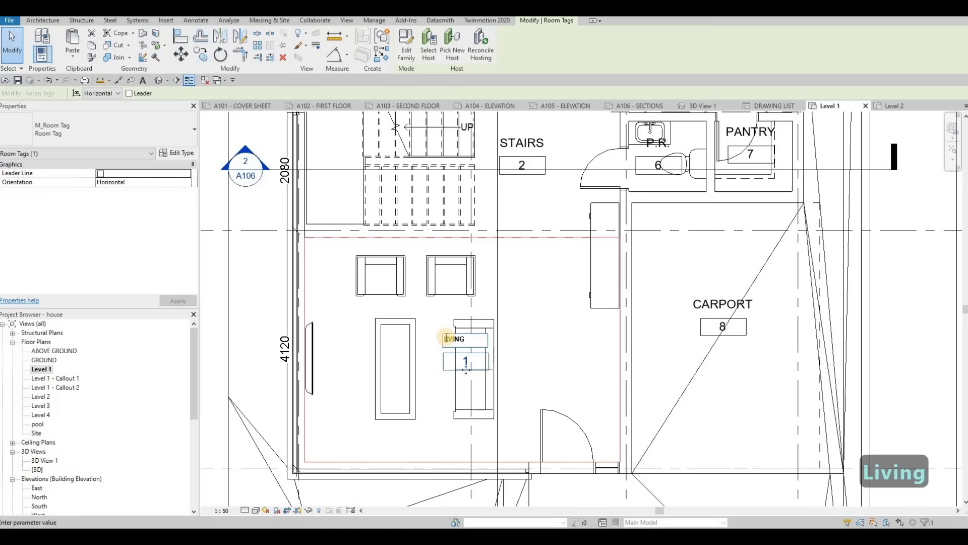
pyautogui.press('BackSpace')
pyautogui.write('L')
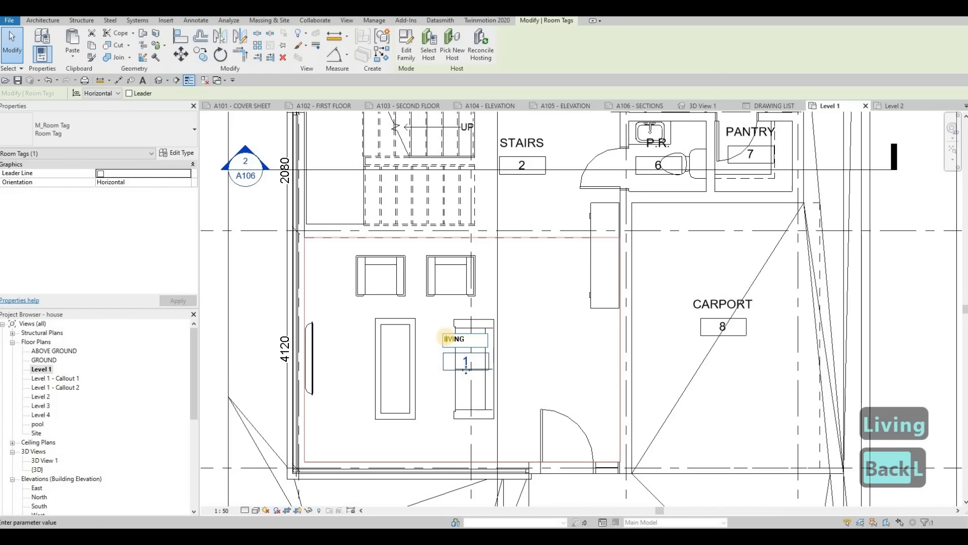
pyautogui.press('BackSpace')
pyautogui.write('L')
pyautogui.click(509, 316)
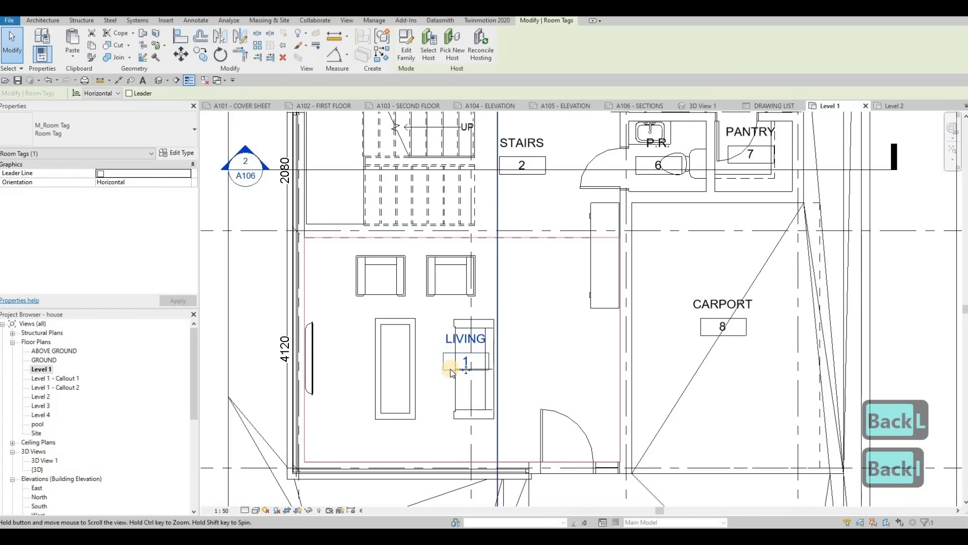
pyautogui.scroll(-2, 451, 370)
pyautogui.press('Escape')
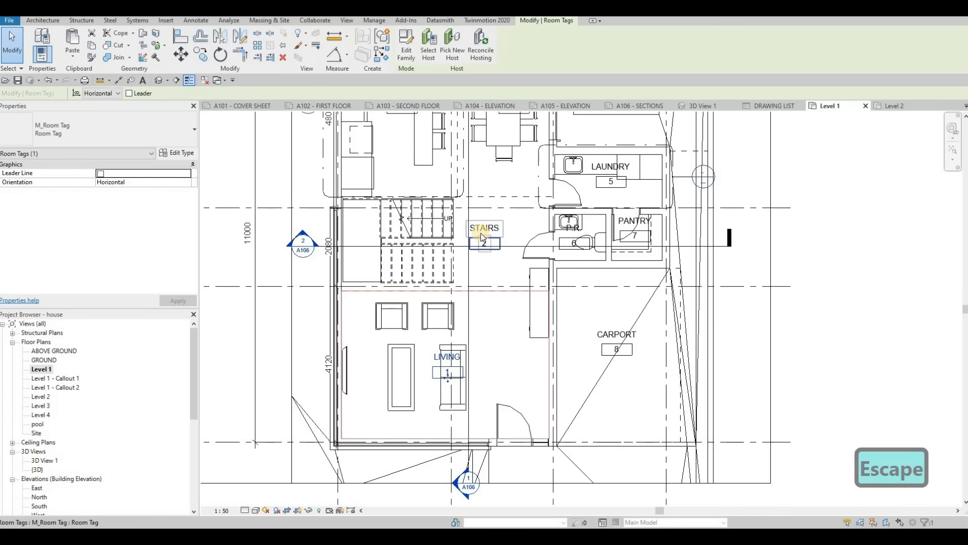
pyautogui.moveTo(374, 250); pyautogui.dragTo(372, 271, button='middle')
pyautogui.scroll(-2, 428, 252)
pyautogui.scroll(2, 381, 265)
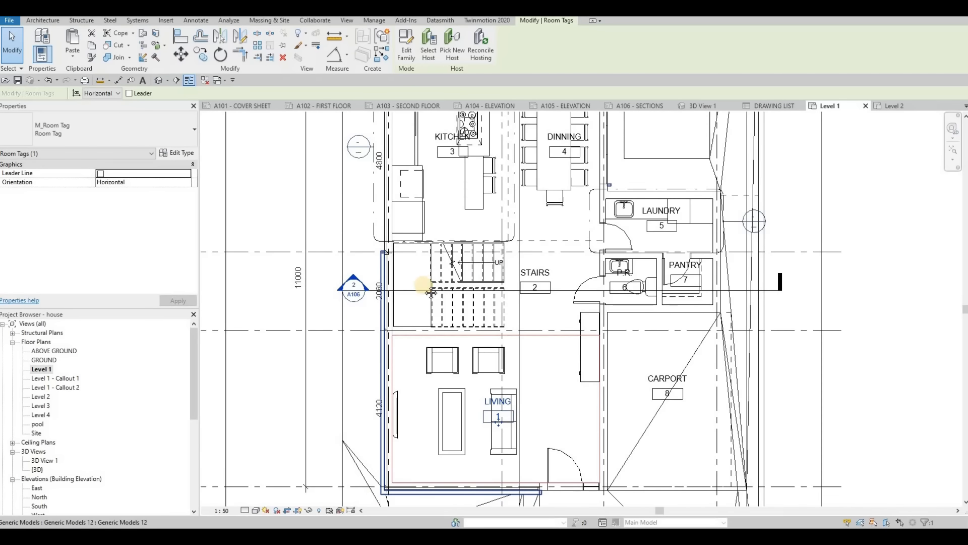
pyautogui.scroll(-2, 416, 242)
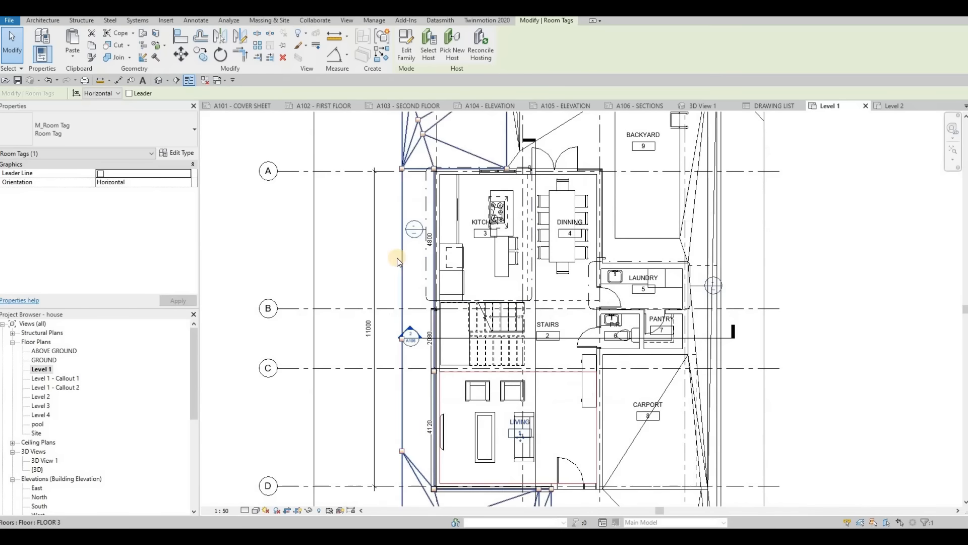
pyautogui.click(432, 242)
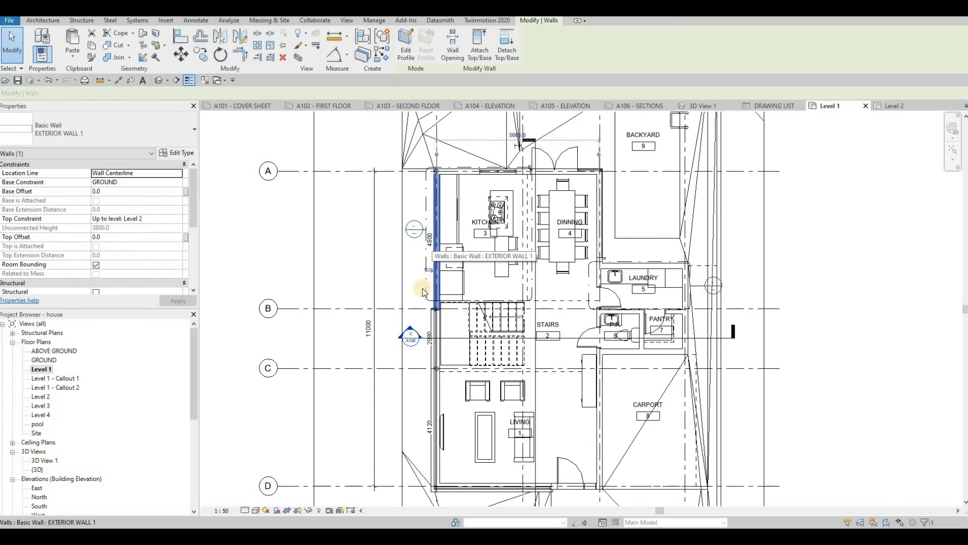
pyautogui.scroll(2, 432, 257)
pyautogui.press('Escape')
pyautogui.click(433, 380)
pyautogui.press('Escape')
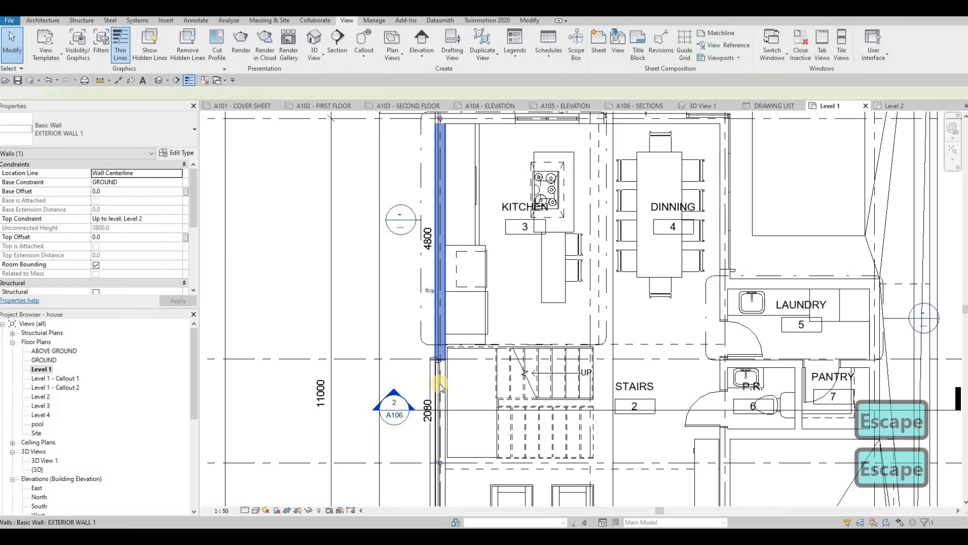
# - Move the overall dimension between grids A and D farther out from the house's exterior wall
pyautogui.scroll(-4, 485, 292)
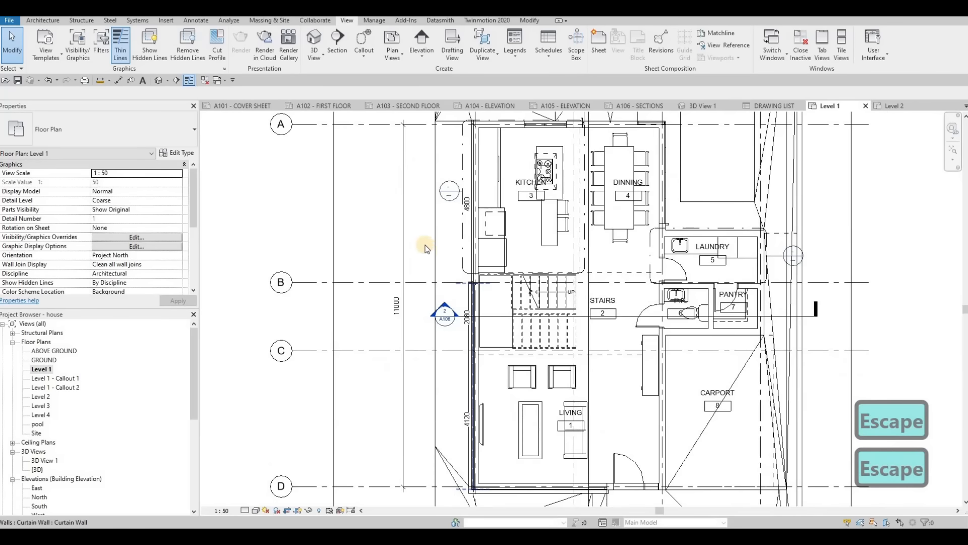
pyautogui.press('Escape')
pyautogui.click(429, 233)
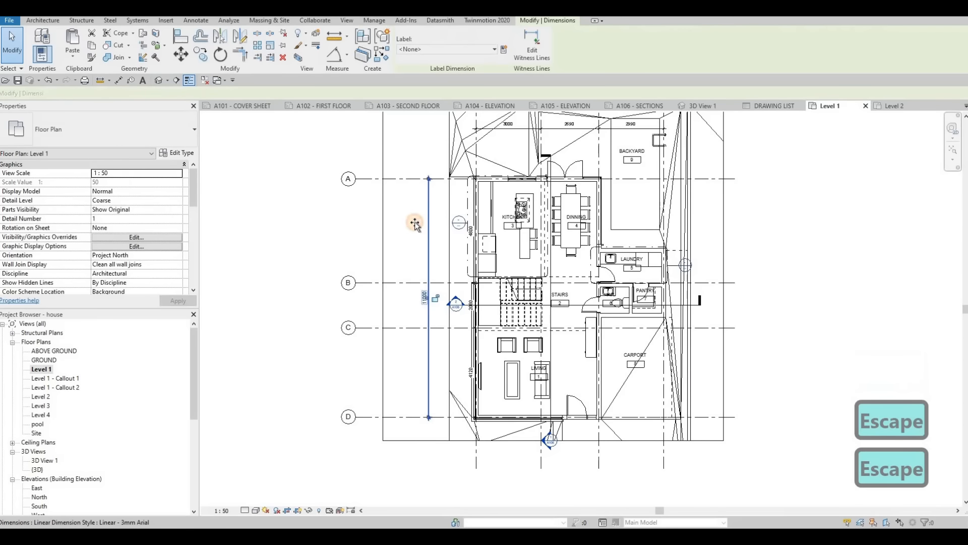
pyautogui.click(472, 372)
pyautogui.scroll(3, 477, 371)
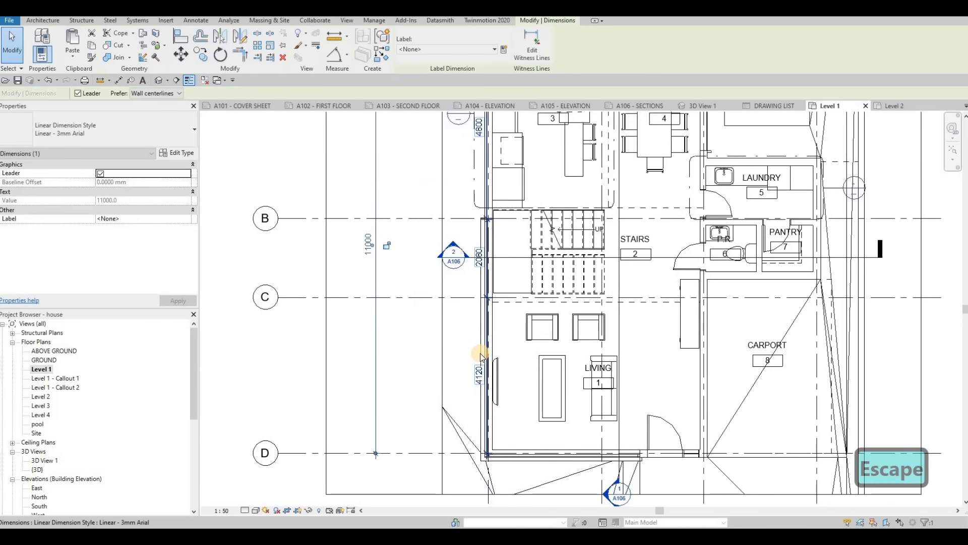
pyautogui.click(481, 354)
pyautogui.scroll(3, 480, 353)
pyautogui.press('Escape')
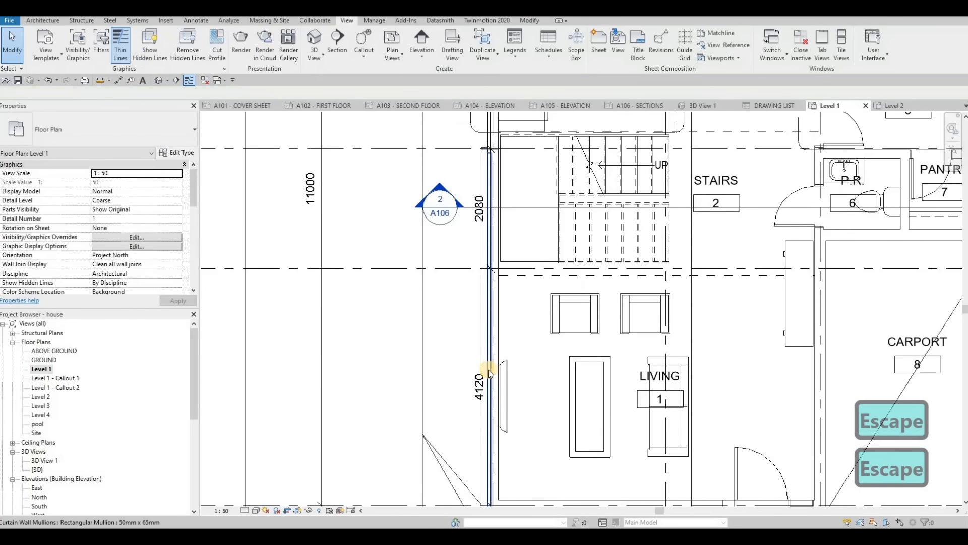
pyautogui.press('Tab')
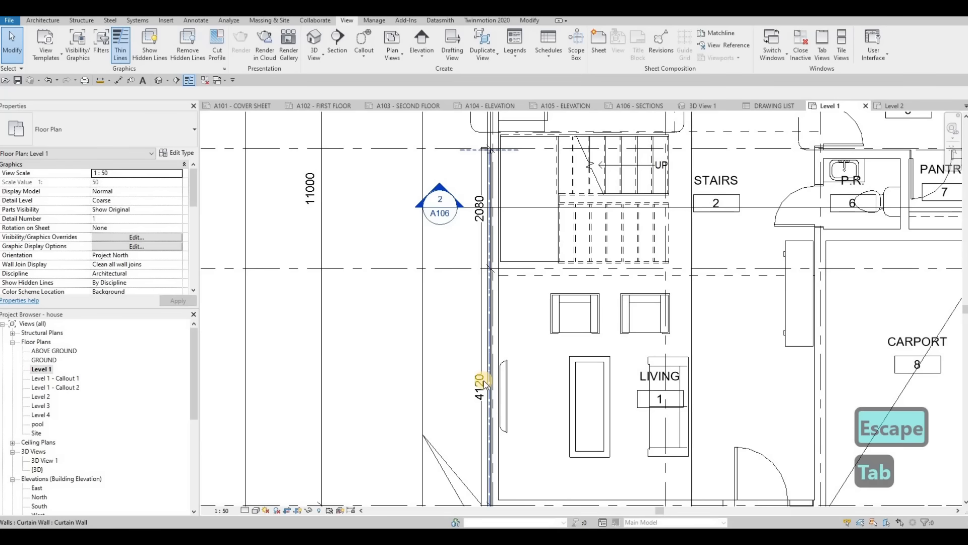
pyautogui.press('Tab')
pyautogui.click(483, 383)
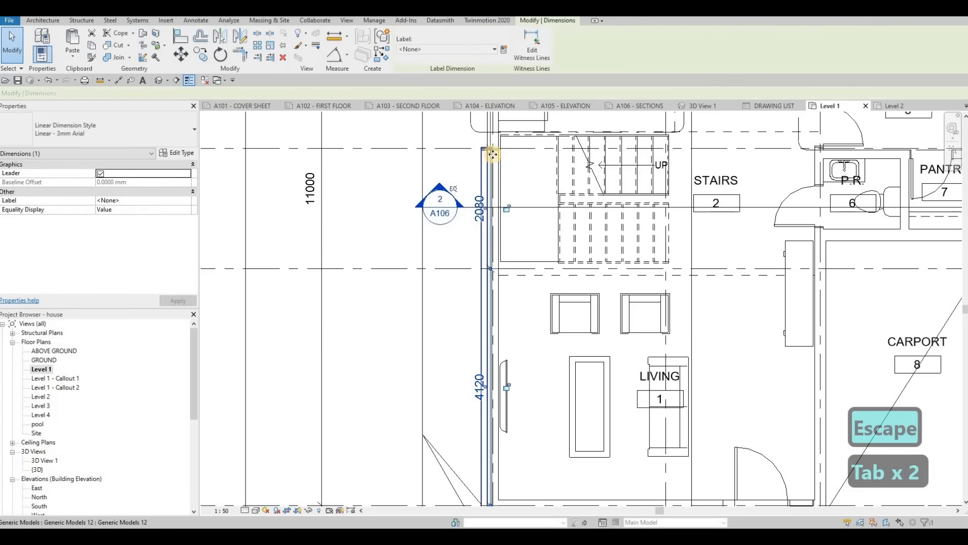
pyautogui.scroll(5, 507, 199)
pyautogui.press('Escape')
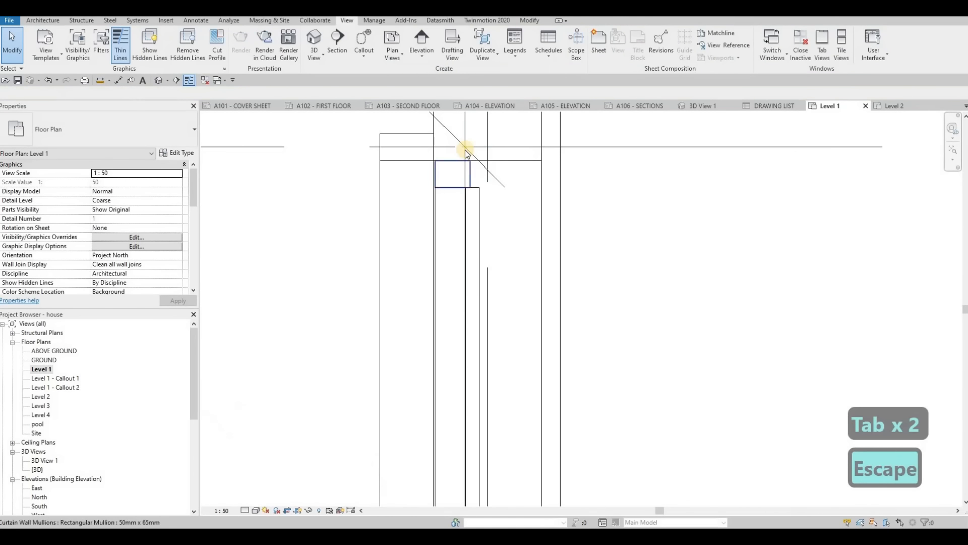
# - Move the segmented dimension string across grids A to D off the exterior wall, placing it between the section marker and the overall dimension
pyautogui.click(426, 166)
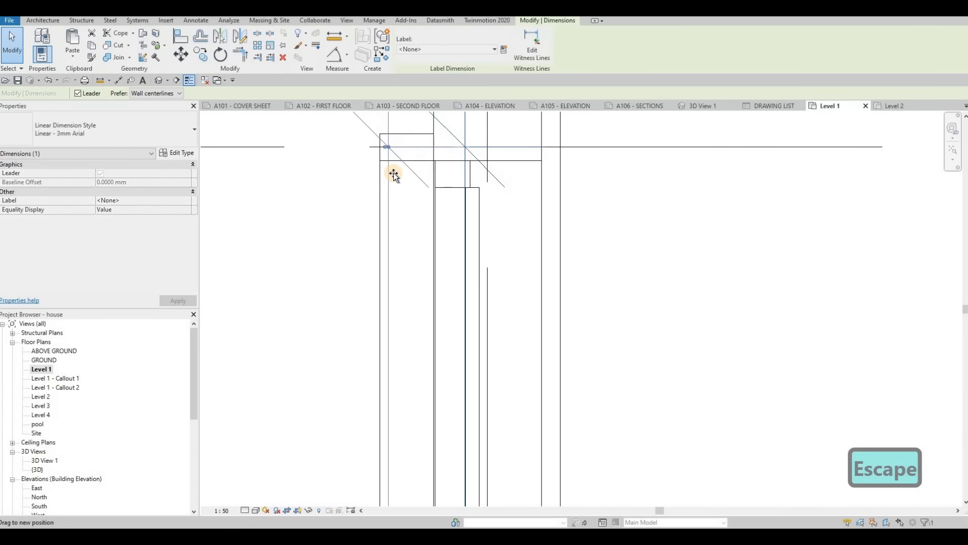
pyautogui.scroll(-4, 392, 173)
pyautogui.moveTo(290, 183); pyautogui.dragTo(274, 190)
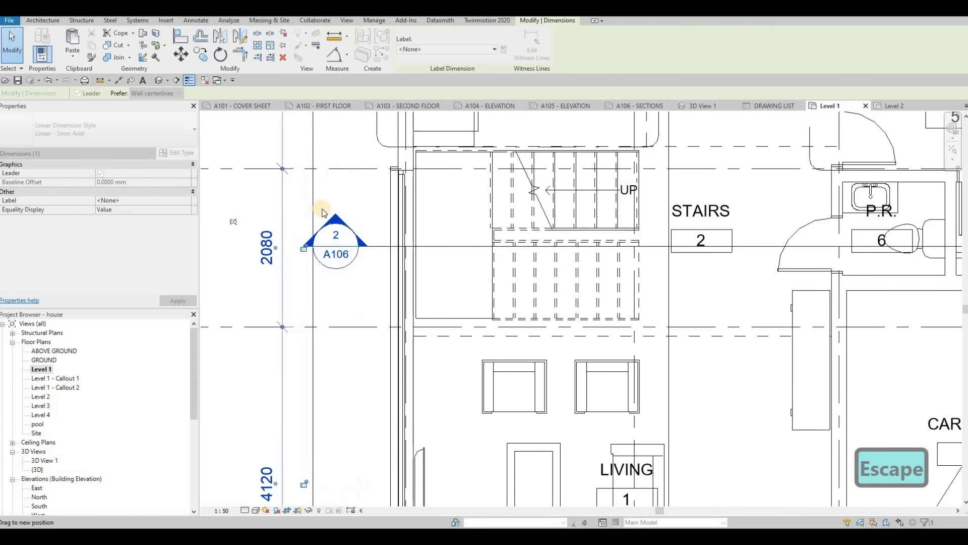
pyautogui.scroll(-3, 317, 206)
pyautogui.scroll(-4, 437, 222)
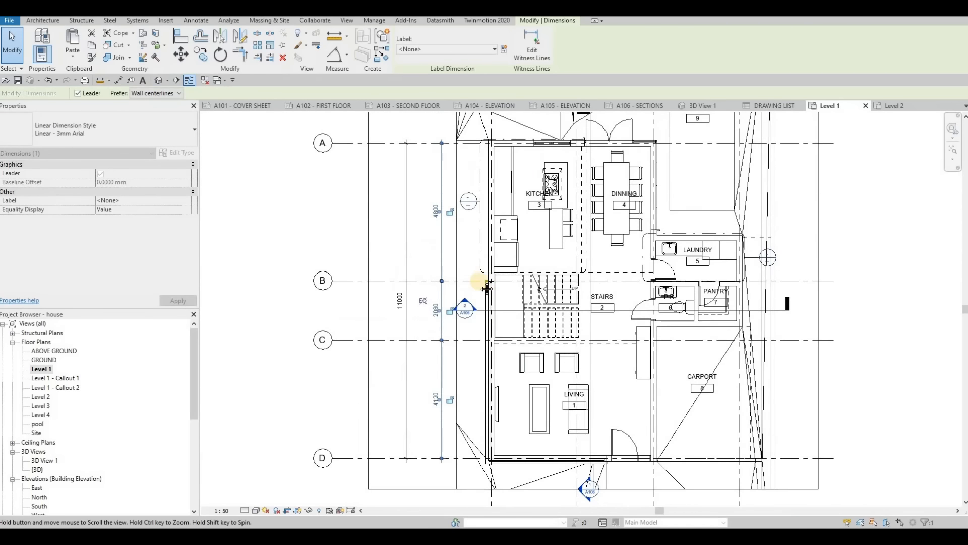
# - Rename the Level 1 - Callout 1 floor plan view as KITCHEN CALLOUT
pyautogui.press('Escape')
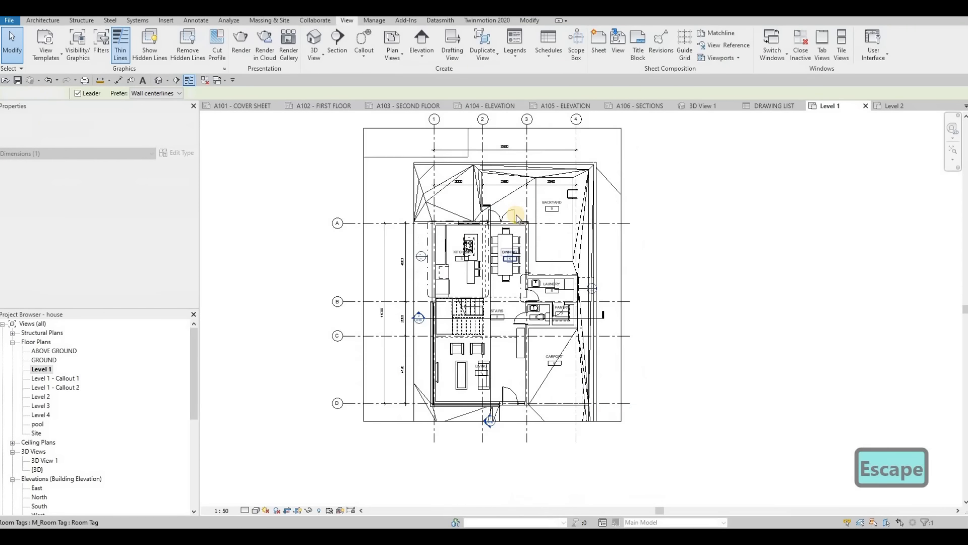
pyautogui.scroll(4, 349, 207)
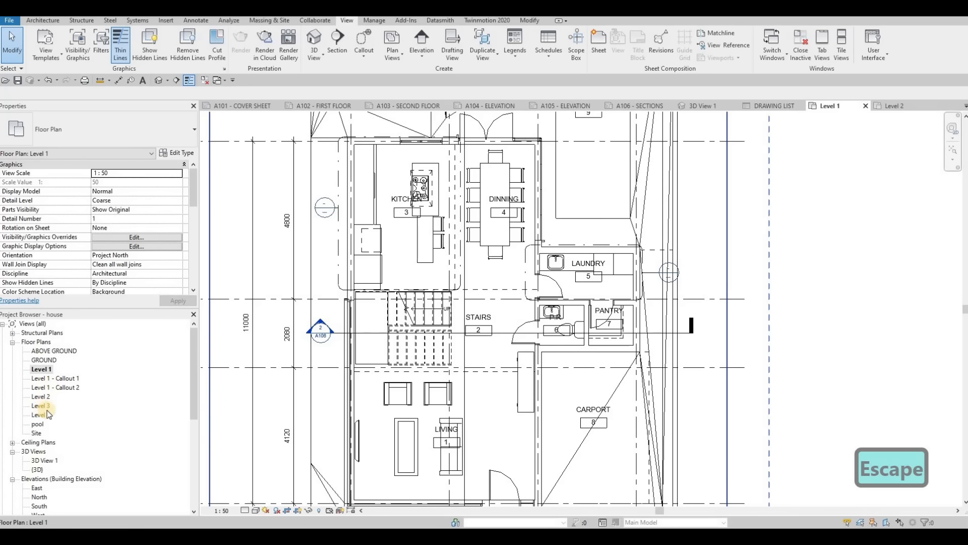
pyautogui.click(63, 379)
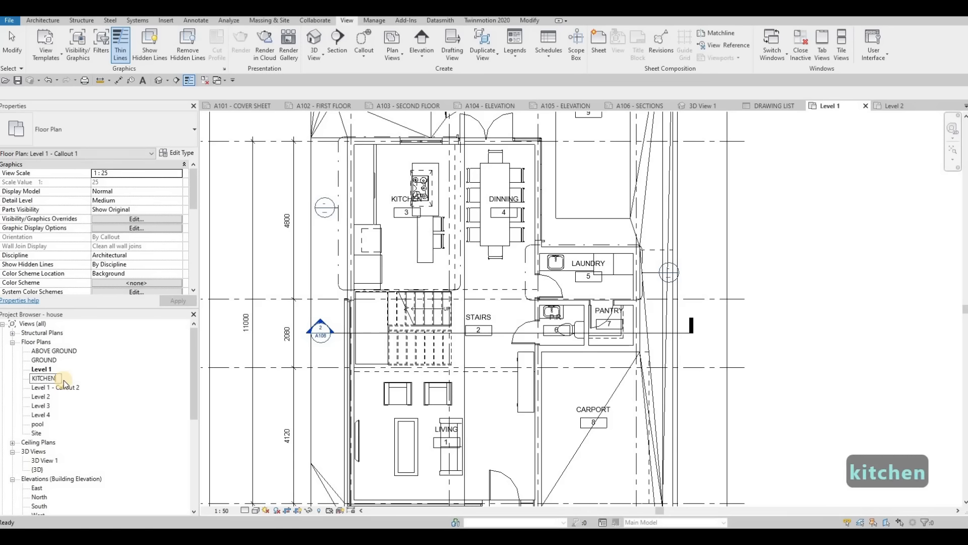
pyautogui.write('KITCHEN CALLOUT')
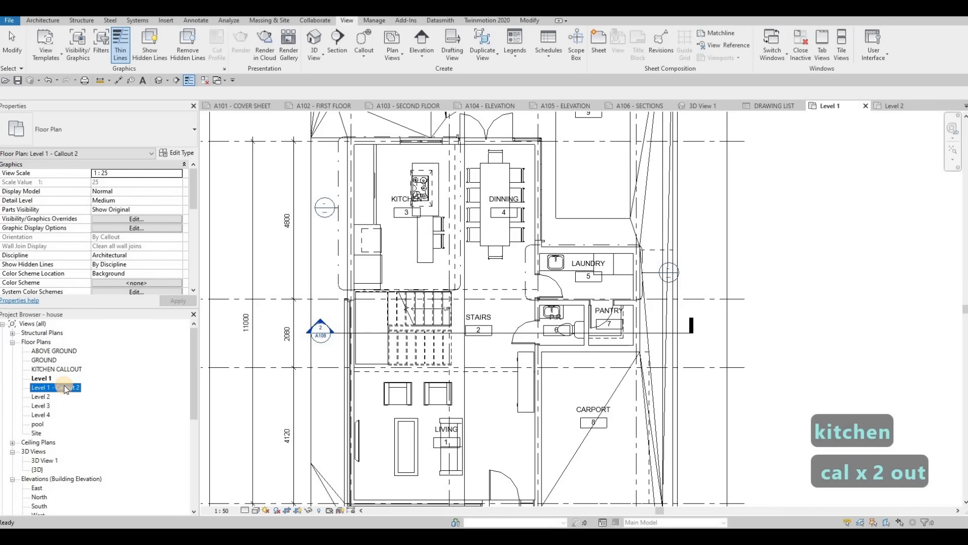
# - Rename the Level 1 - Callout 2 floor plan view as LAUNDRY CALLOUT
pyautogui.click(64, 387)
pyautogui.write('LA')
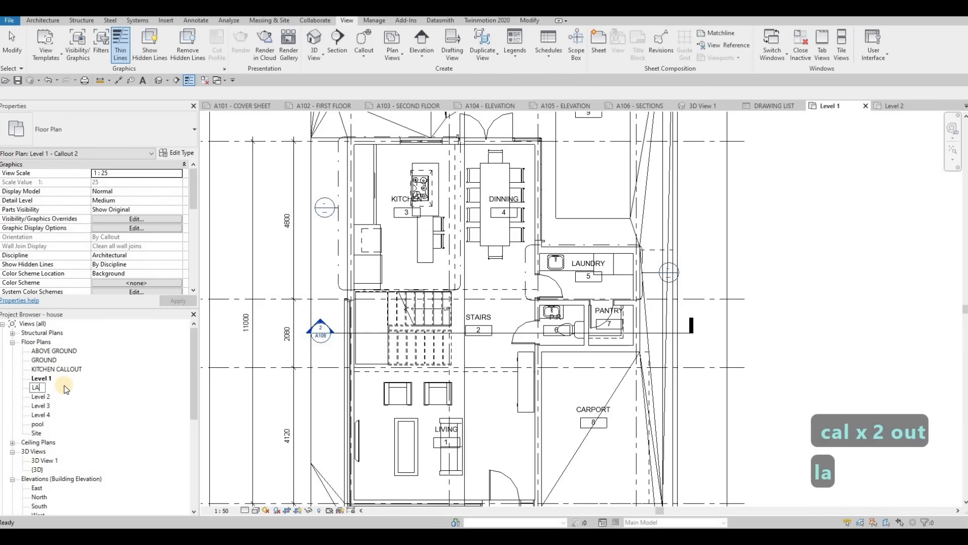
pyautogui.write('UNDRY CALL OUT')
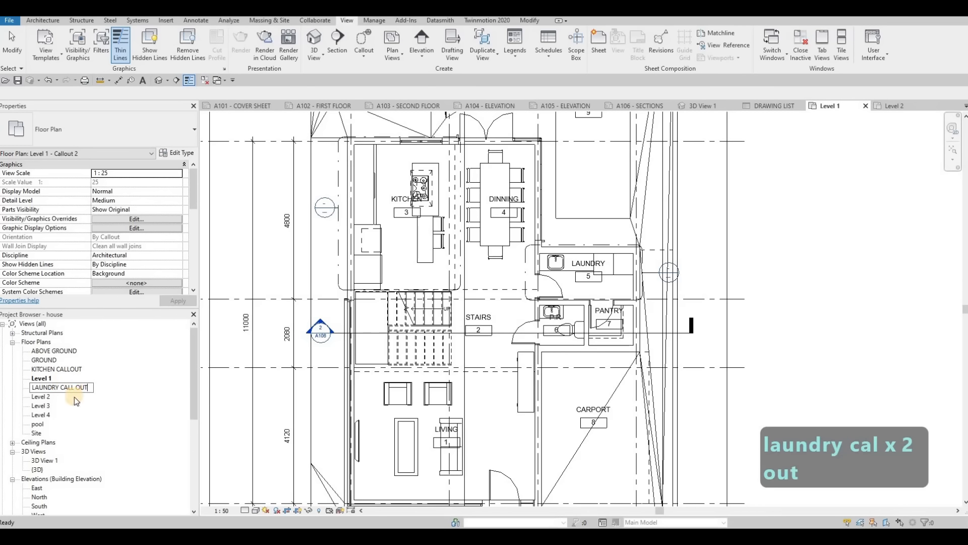
pyautogui.press('Right')
pyautogui.press('BackSpace')
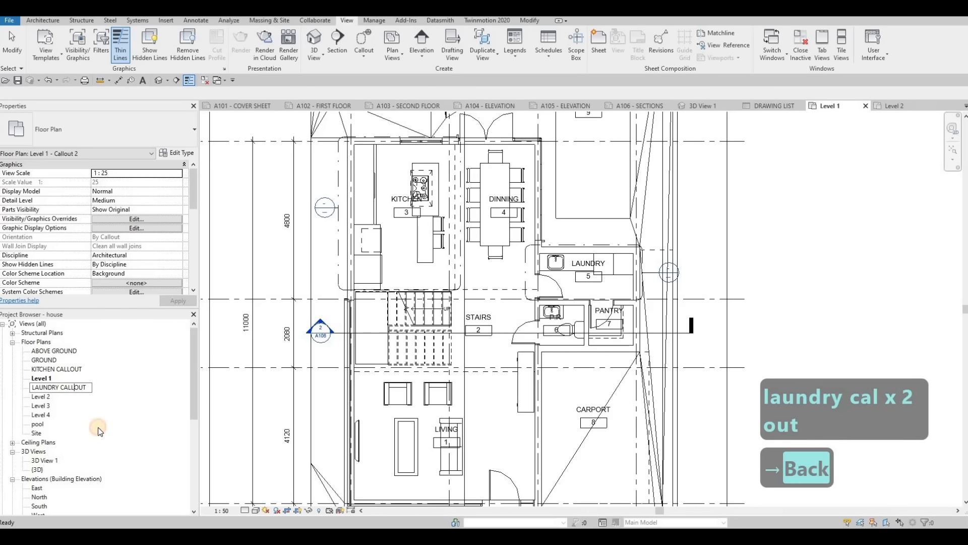
pyautogui.click(98, 427)
# - Open the Level 2 floor plan and draw a rectangular callout around the master bedroom
pyautogui.doubleClick(40, 396)
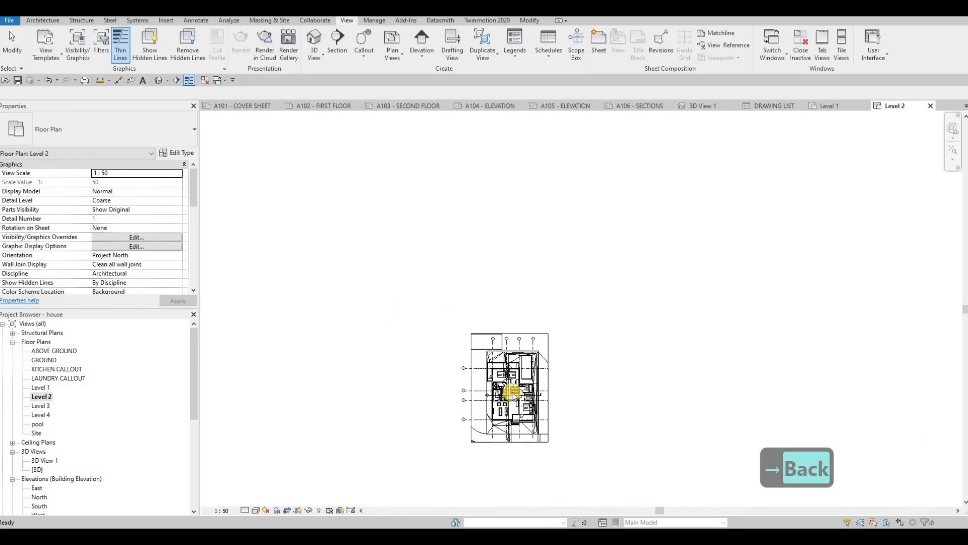
pyautogui.scroll(6, 510, 390)
pyautogui.moveTo(511, 390); pyautogui.dragTo(437, 342, button='middle')
pyautogui.click(363, 43)
pyautogui.scroll(2, 478, 386)
pyautogui.moveTo(478, 387); pyautogui.dragTo(444, 266, button='middle')
pyautogui.scroll(3, 446, 257)
pyautogui.click(576, 404)
pyautogui.moveTo(575, 405); pyautogui.dragTo(570, 399)
pyautogui.moveTo(424, 136); pyautogui.dragTo(389, 255, button='middle')
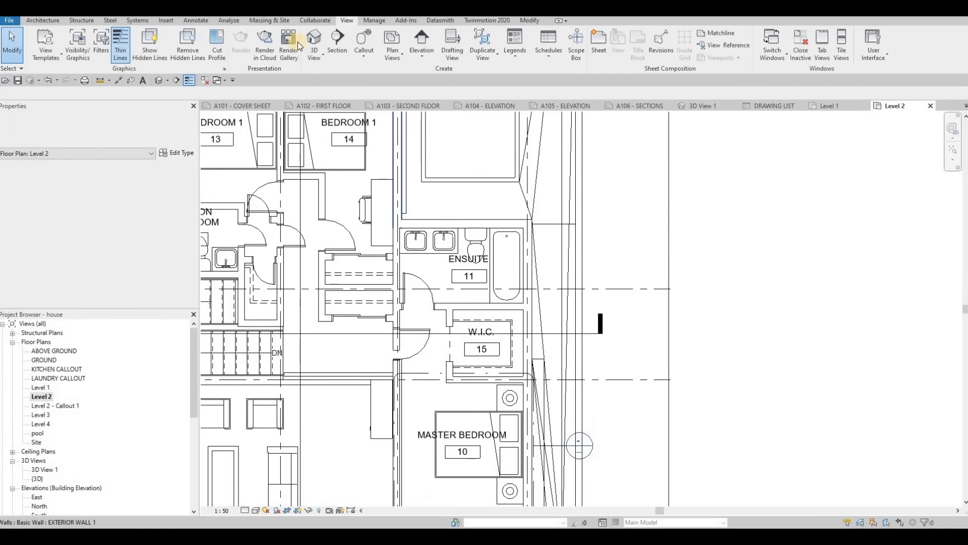
# - Draw a rectangular callout around the ensuite on Level 2
pyautogui.click(364, 44)
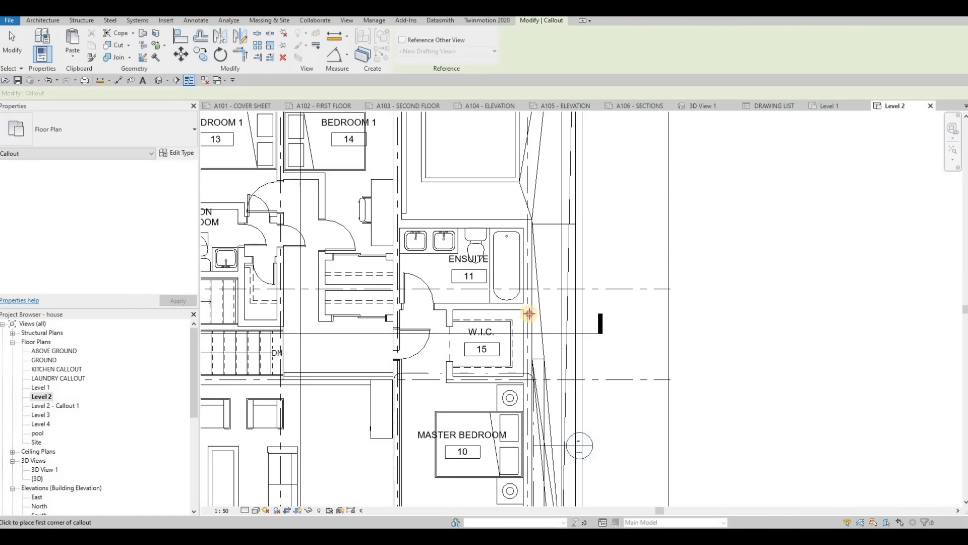
pyautogui.click(391, 211)
pyautogui.click(504, 293)
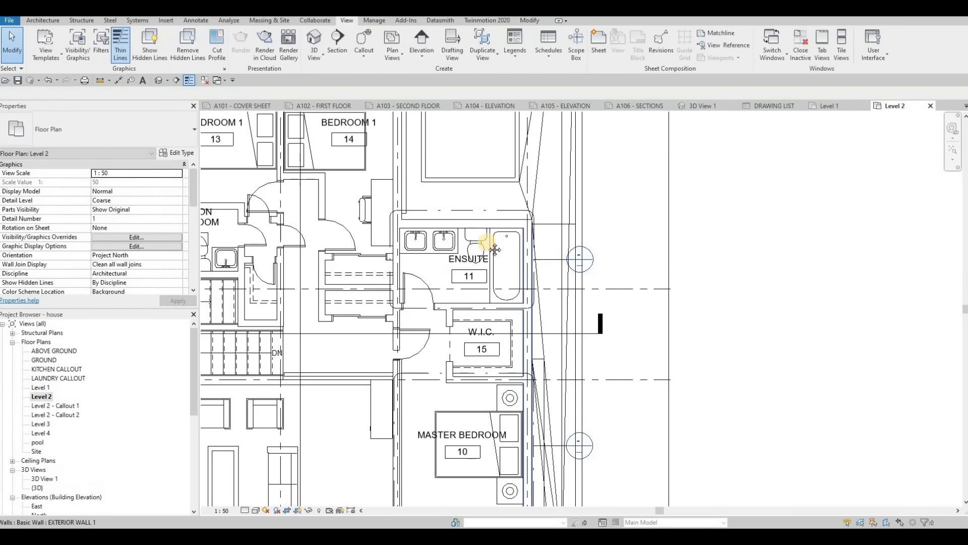
# - Draw a rectangular callout around the staircase just below the common washroom on Level 2
pyautogui.scroll(-5, 494, 245)
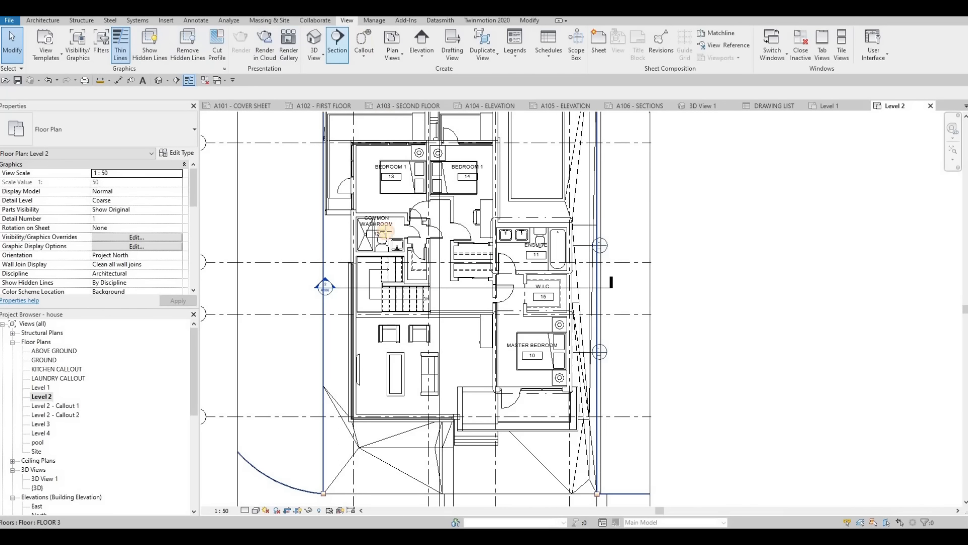
pyautogui.click(364, 41)
pyautogui.scroll(1, 382, 295)
pyautogui.click(461, 335)
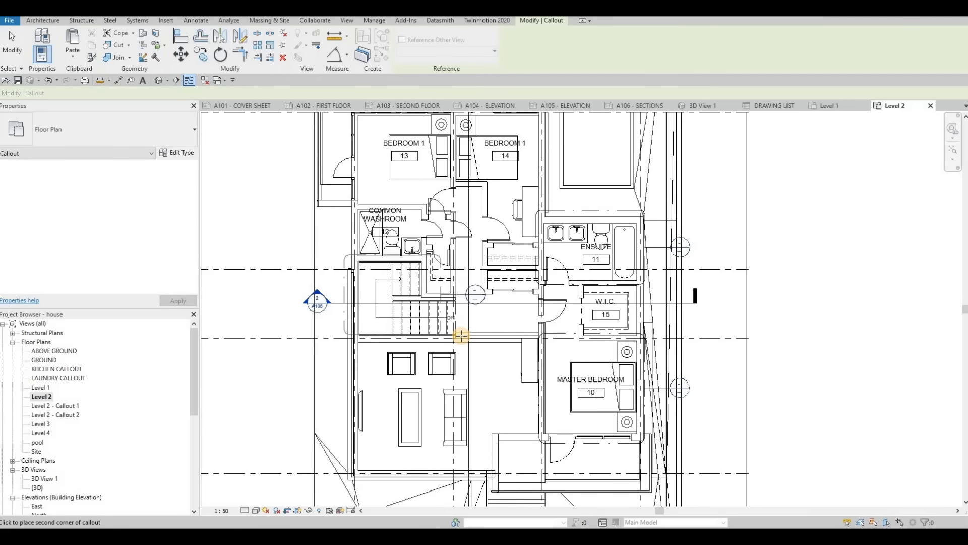
pyautogui.press('Escape')
pyautogui.press('Escape')
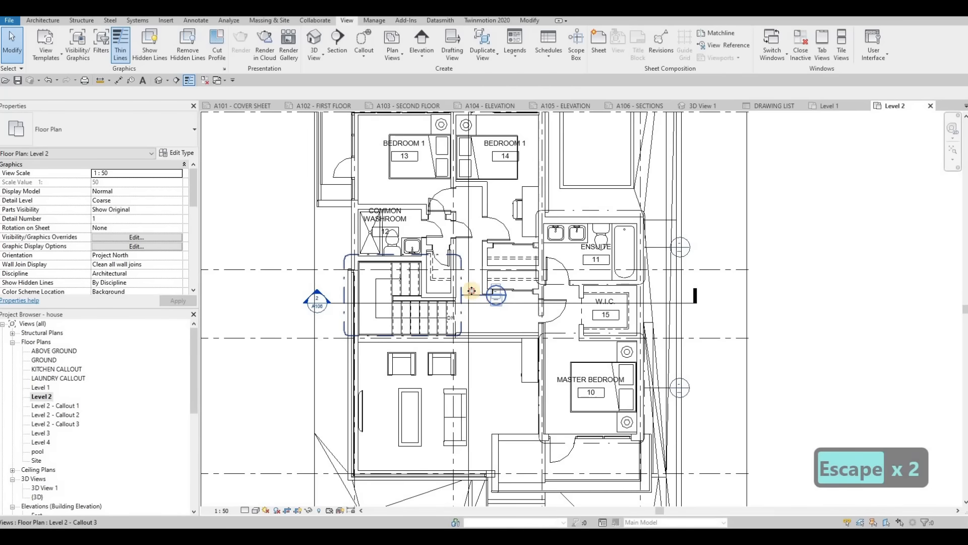
# - Move the staircase callout's head outside the exterior wall, just above the section marker
pyautogui.click(471, 293)
pyautogui.moveTo(487, 295); pyautogui.dragTo(327, 274)
pyautogui.moveTo(479, 296); pyautogui.dragTo(336, 275)
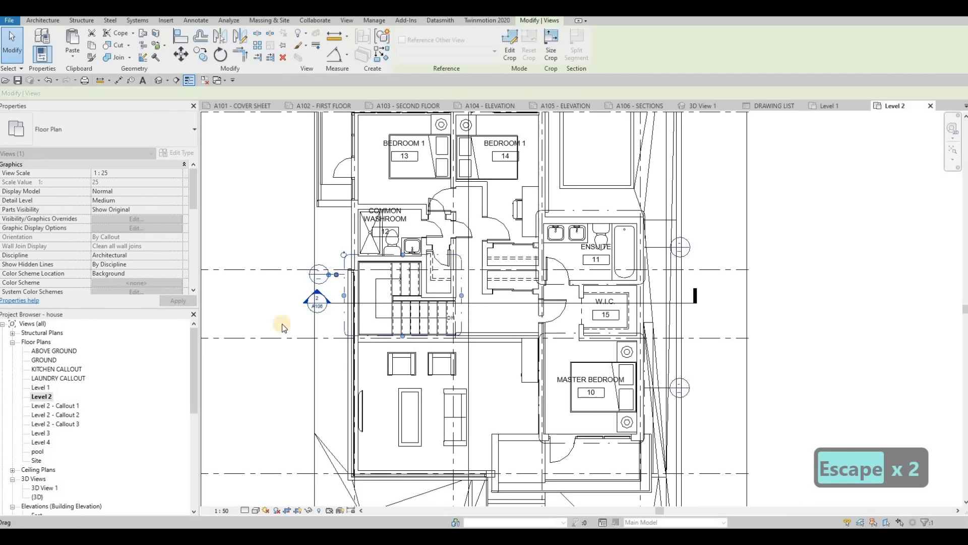
pyautogui.press('Escape')
# - Rename the Level 2 - Callout 1 floor plan view as MASTERS BEDROOM CALLOUT
pyautogui.click(63, 406)
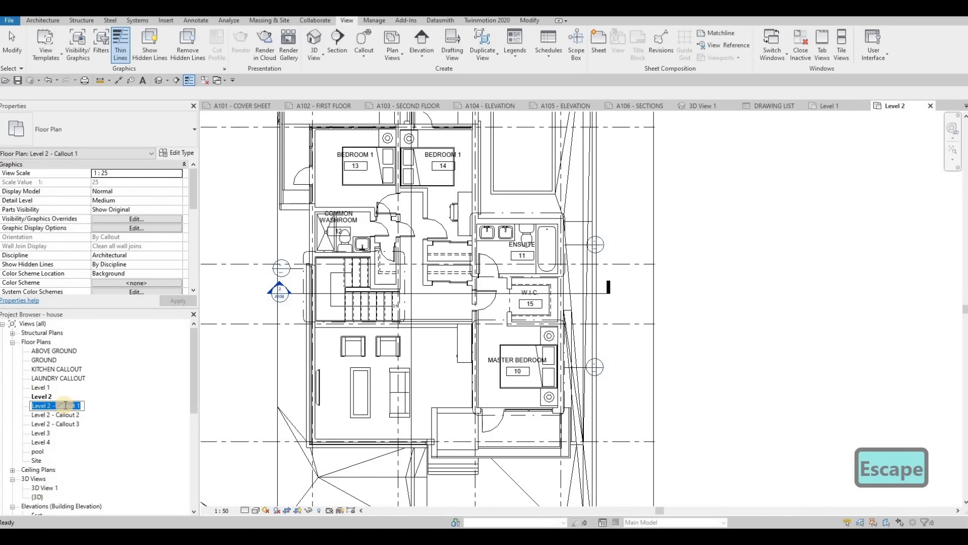
pyautogui.write('MASTE')
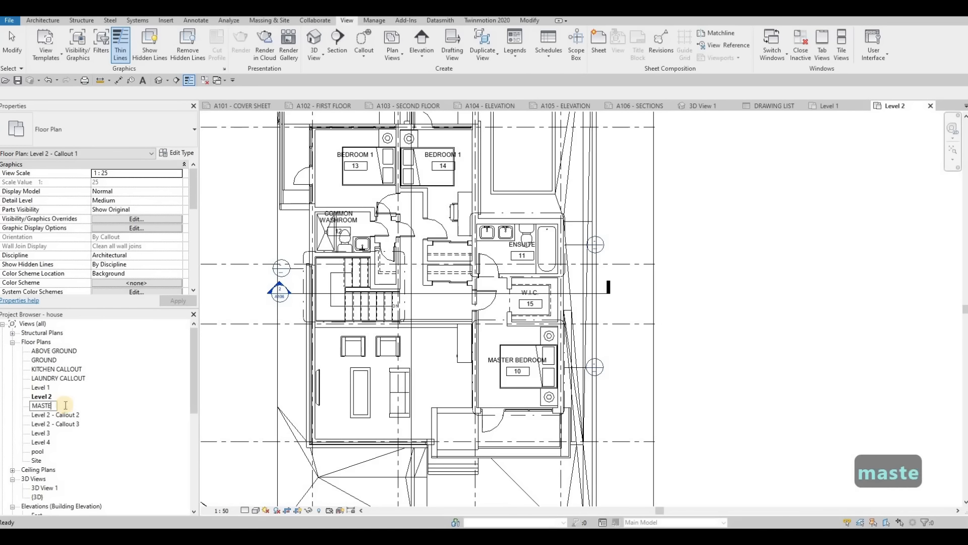
pyautogui.write('RS BED')
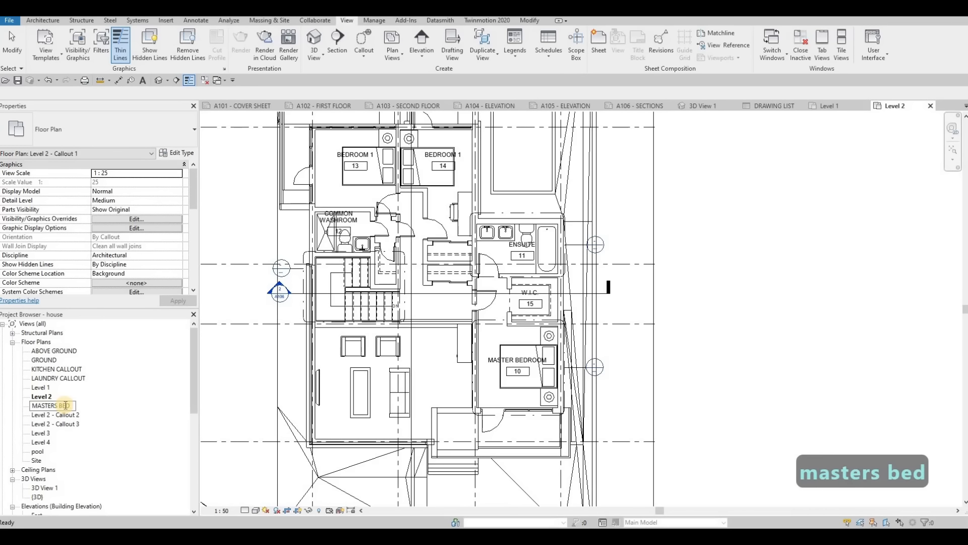
pyautogui.write('ROOM CA')
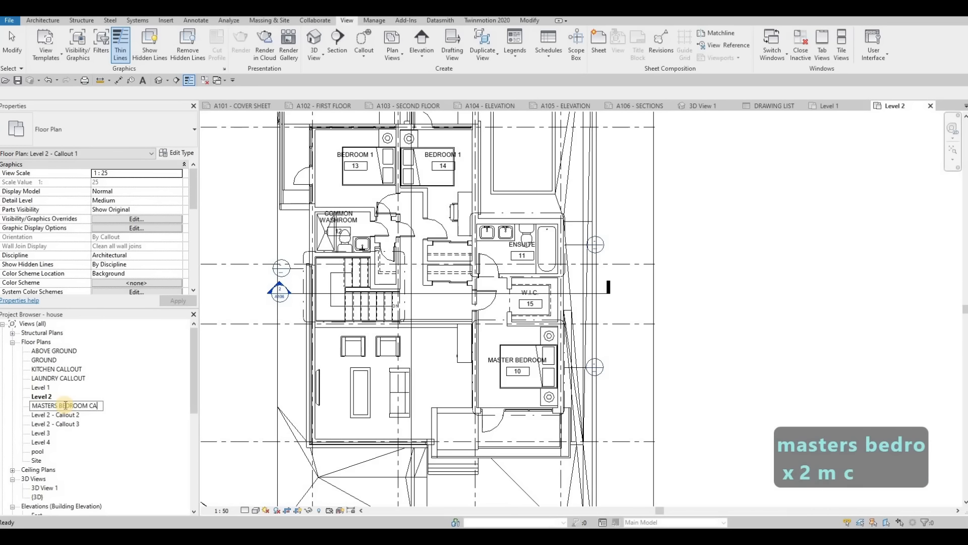
pyautogui.write('LLOUT')
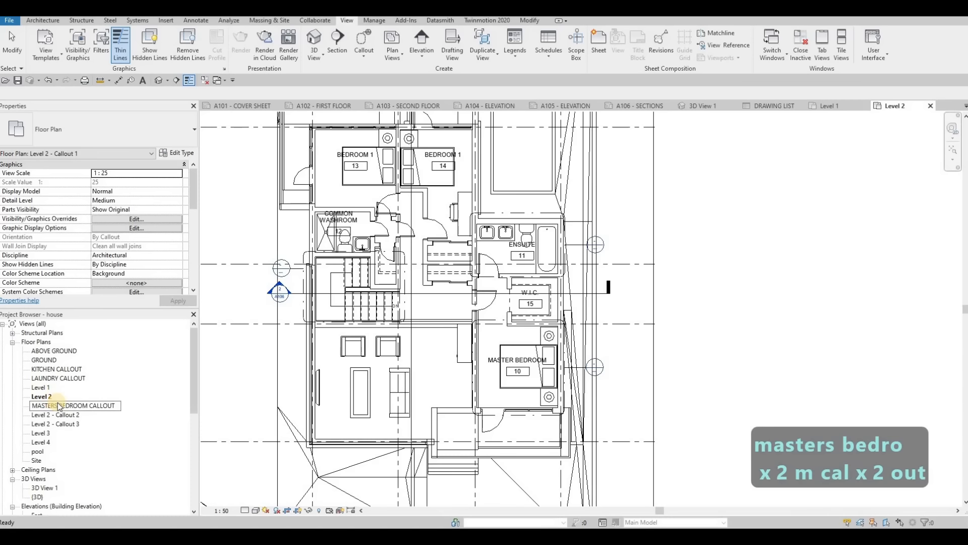
pyautogui.press('Return')
# - Rename the Level 2 - Callout 2 floor plan view as ENSUITE CALLOUT
pyautogui.click(61, 403)
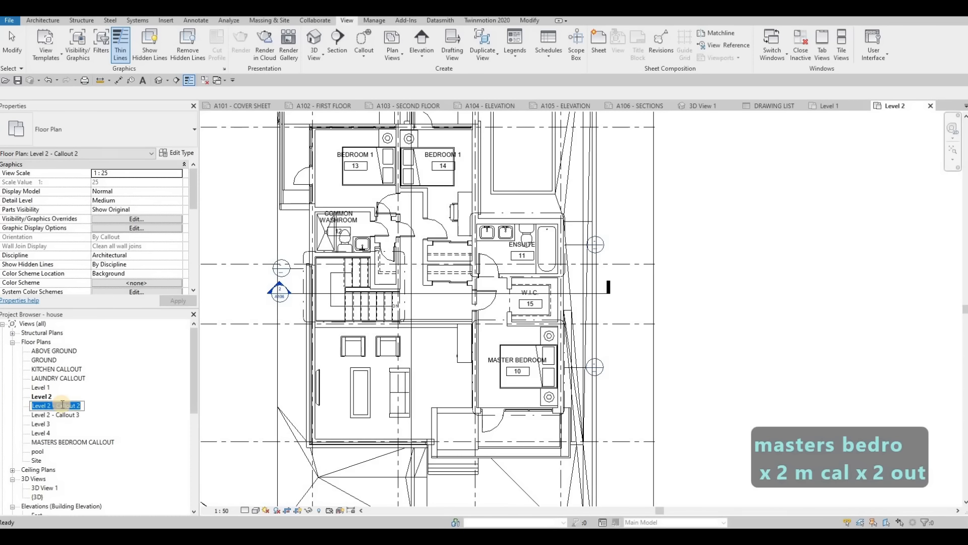
pyautogui.write('ENSU')
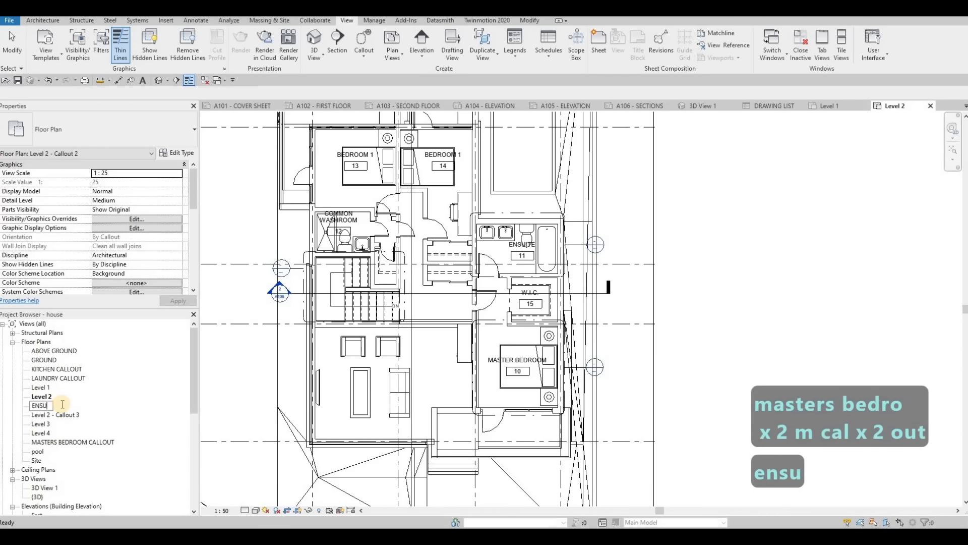
pyautogui.write('ITE CALLOUT')
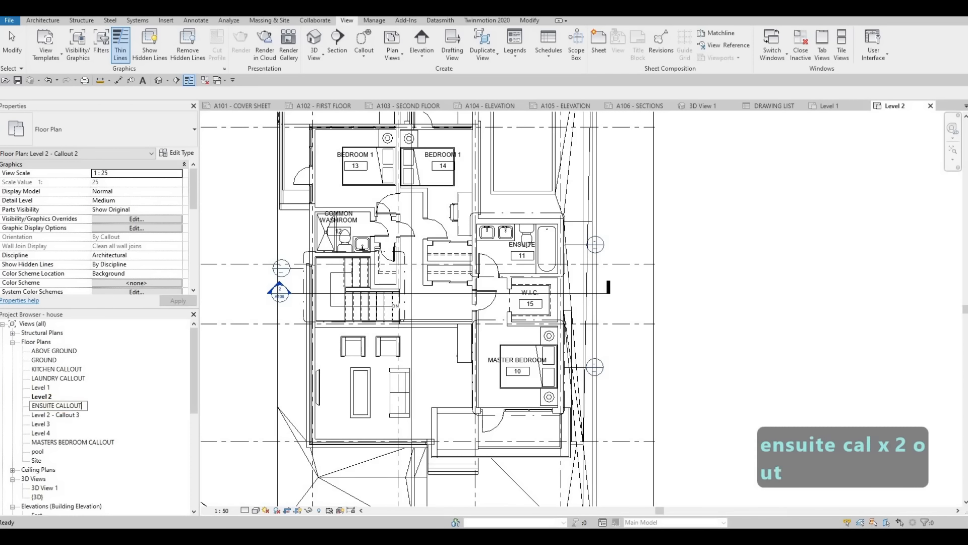
pyautogui.press('Return')
# - Rename the Level 2 - Callout 3 floor plan view as COMMON WASHROOM CALLOUT
pyautogui.click(68, 415)
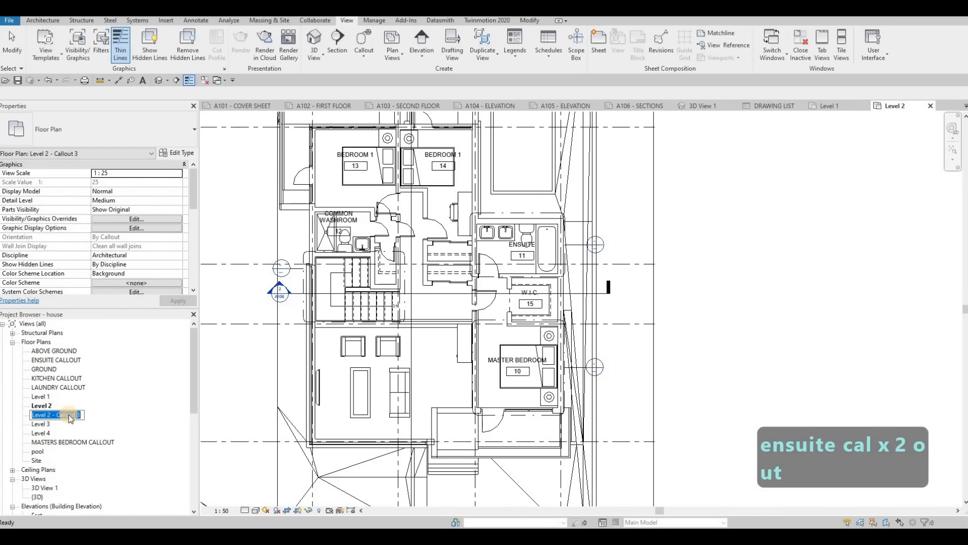
pyautogui.write('COMMON WAS')
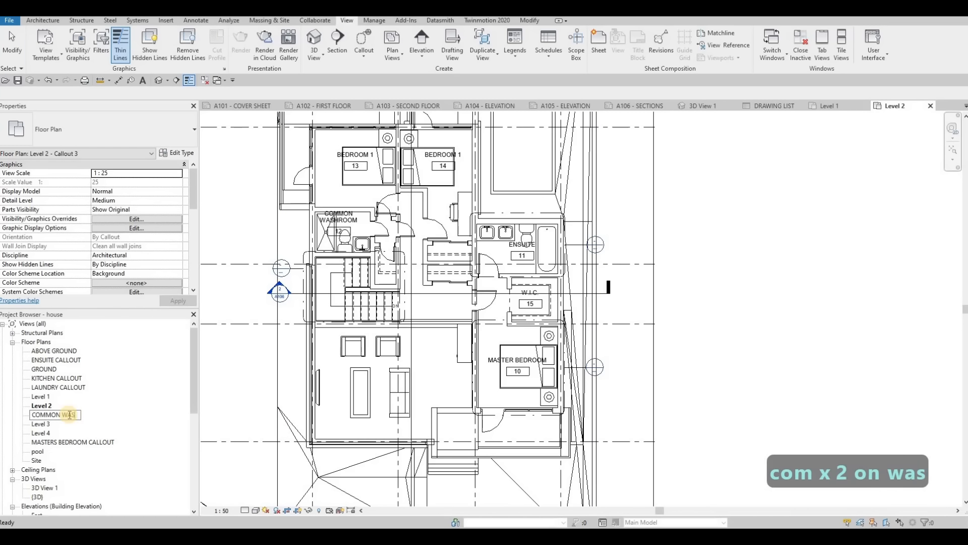
pyautogui.write('HROOM CALL')
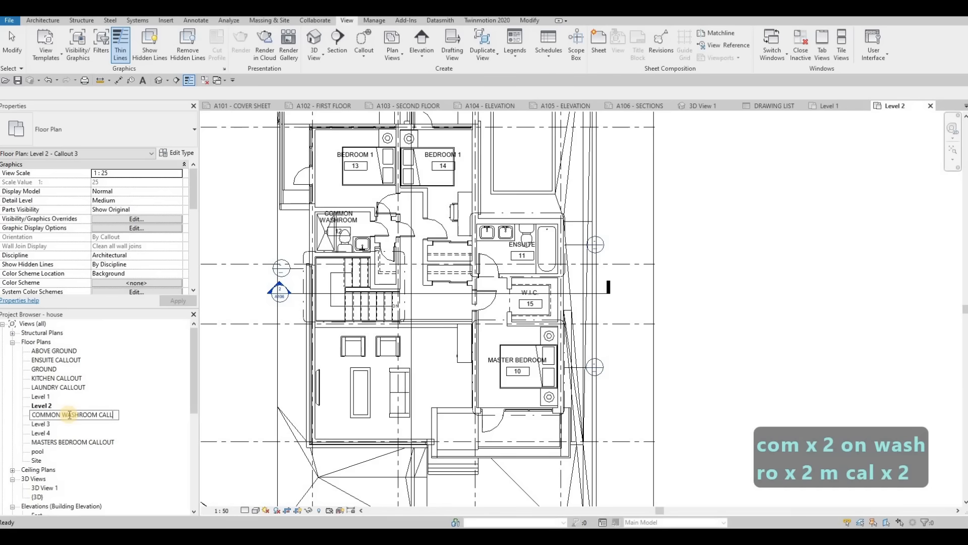
pyautogui.write('OUT')
pyautogui.click(442, 246)
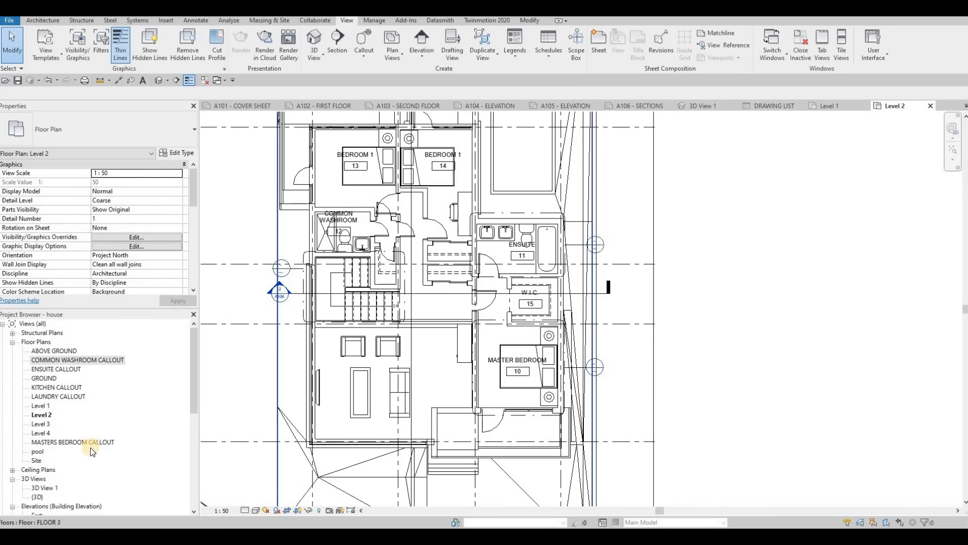
# - Open the sheet A107 - CALLOUTS
pyautogui.scroll(-7, 90, 446)
pyautogui.scroll(-1, 58, 500)
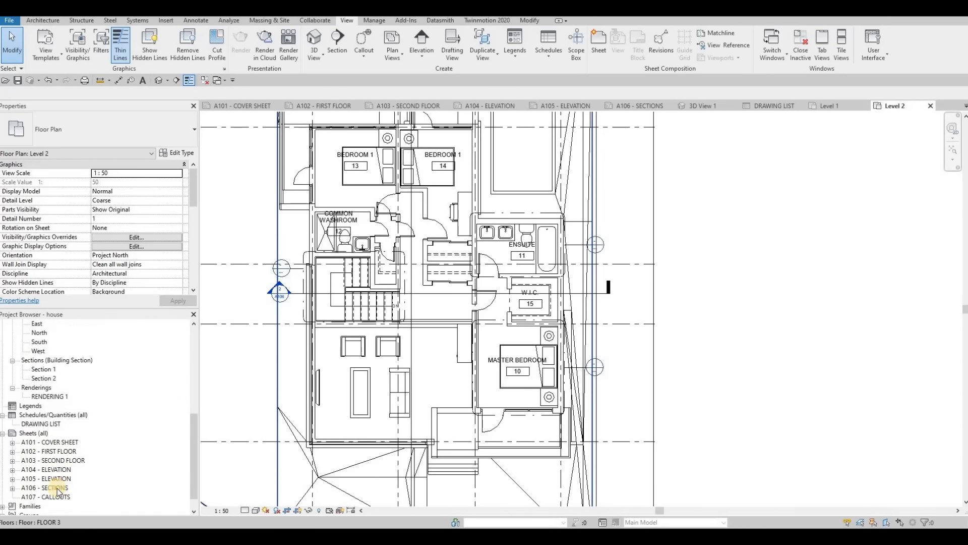
pyautogui.doubleClick(46, 487)
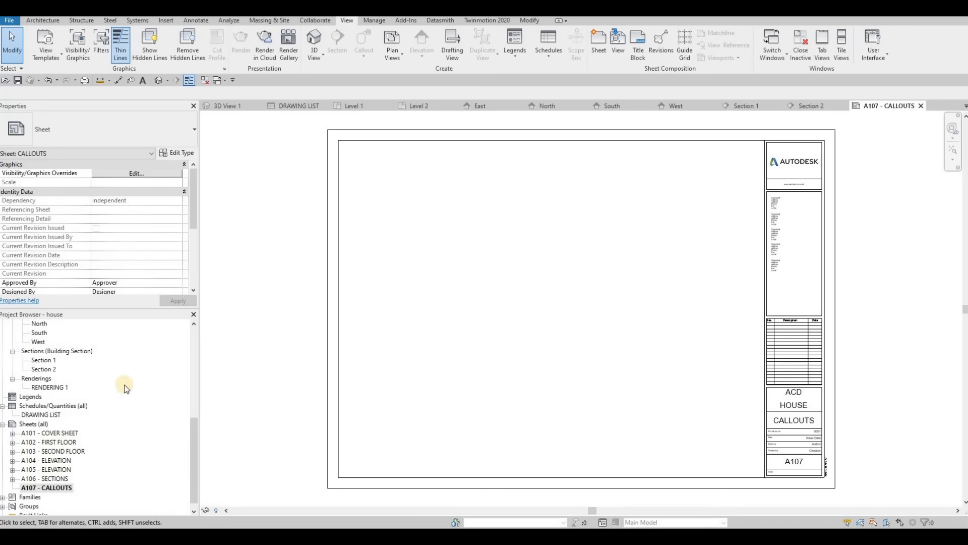
# - Place the KITCHEN CALLOUT view in the upper-left area of sheet A107
pyautogui.scroll(8, 112, 389)
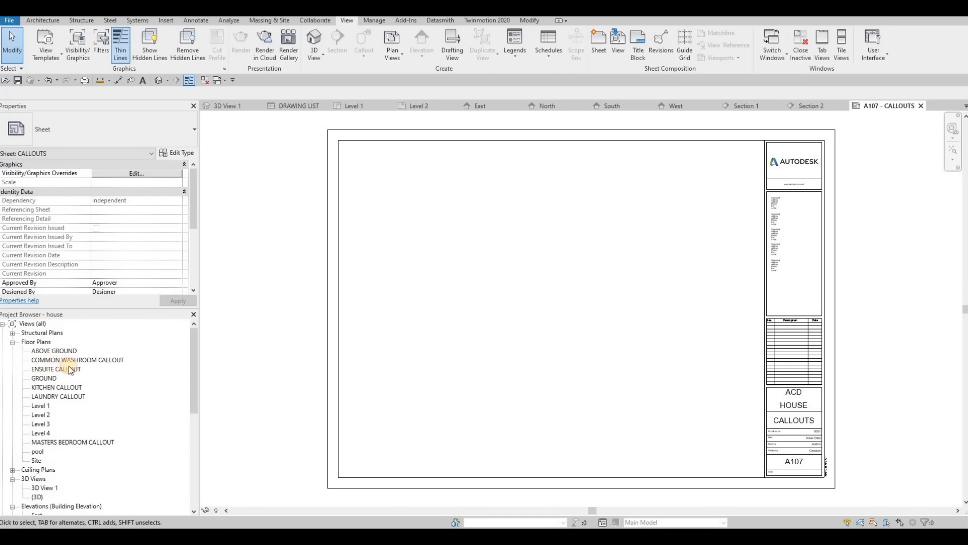
pyautogui.click(69, 361)
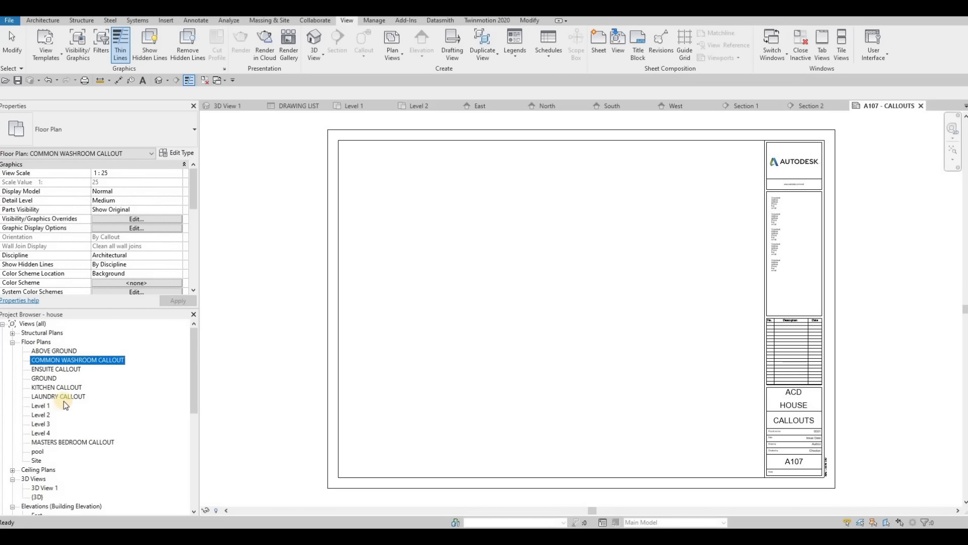
pyautogui.moveTo(61, 387); pyautogui.dragTo(432, 220)
pyautogui.click(331, 331)
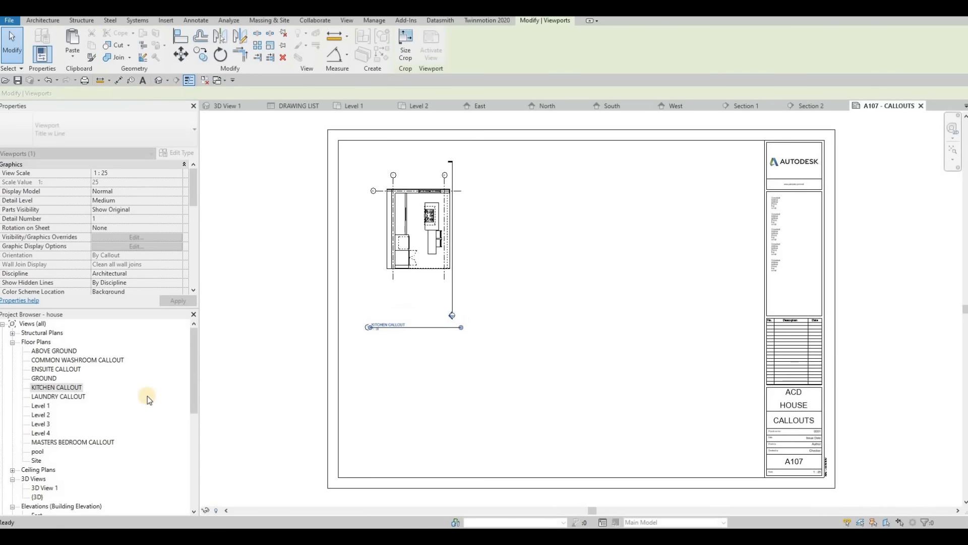
# - Place the LAUNDRY CALLOUT view on sheet A107 to the right of the kitchen callout
pyautogui.click(67, 397)
pyautogui.moveTo(497, 281); pyautogui.dragTo(514, 217)
pyautogui.click(471, 255)
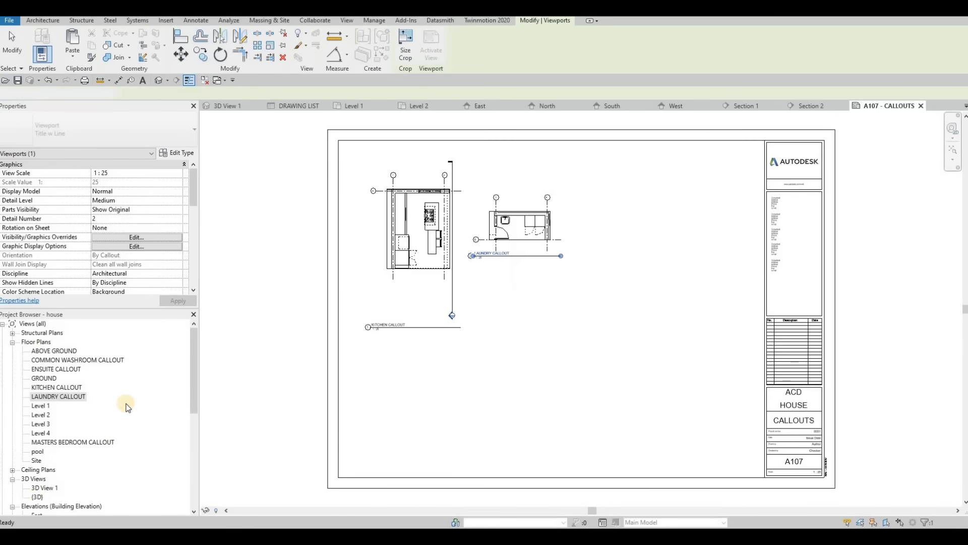
# - Place the MASTERS BEDROOM CALLOUT view right of the laundry callout and the ENSUITE CALLOUT view in the lower middle of sheet A107
pyautogui.click(74, 442)
pyautogui.click(631, 221)
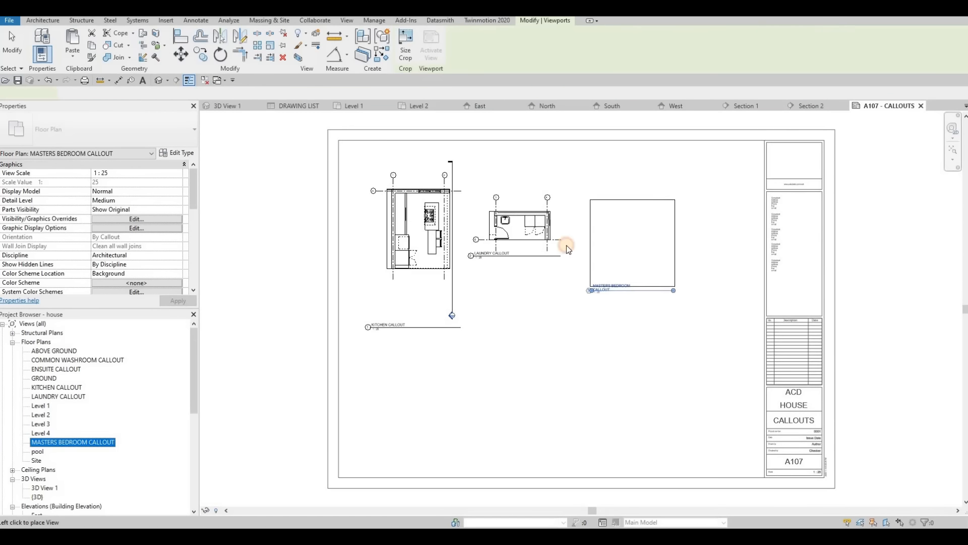
pyautogui.moveTo(58, 367); pyautogui.dragTo(421, 379)
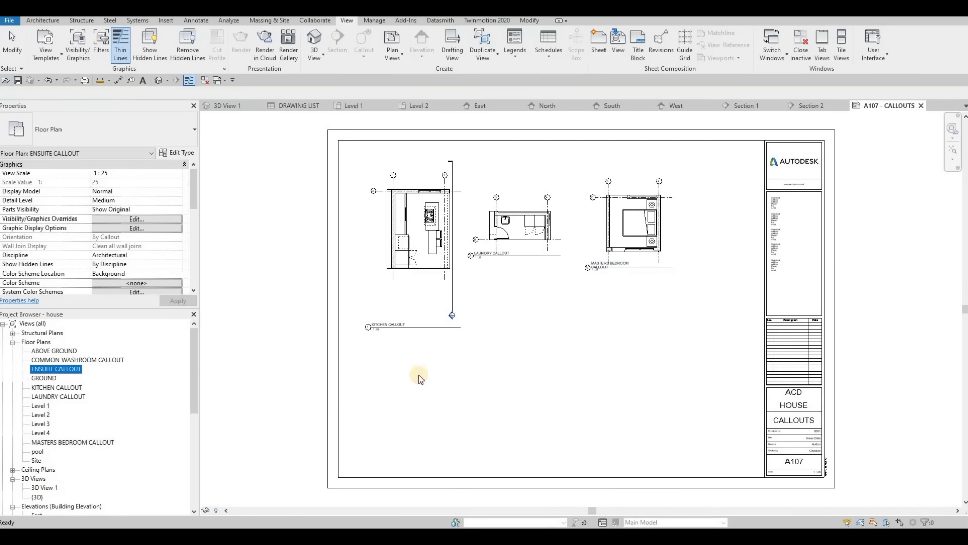
pyautogui.click(468, 384)
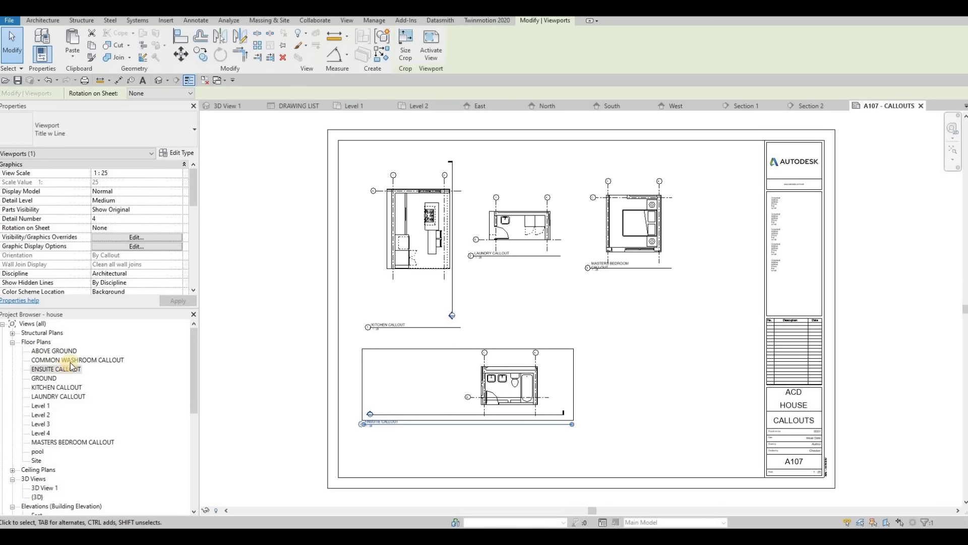
# - Place the COMMON WASHROOM CALLOUT view in the lower-right area of sheet A107
pyautogui.click(96, 360)
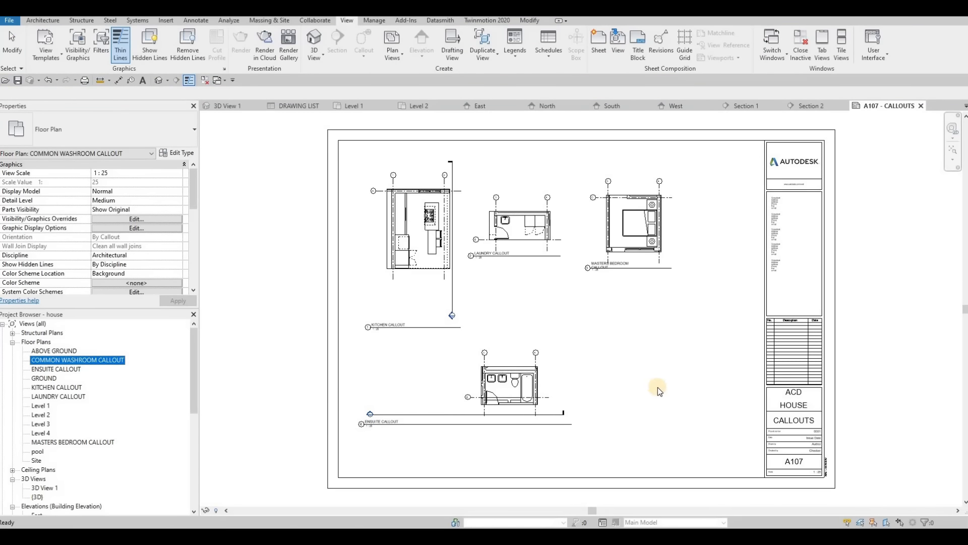
pyautogui.click(632, 403)
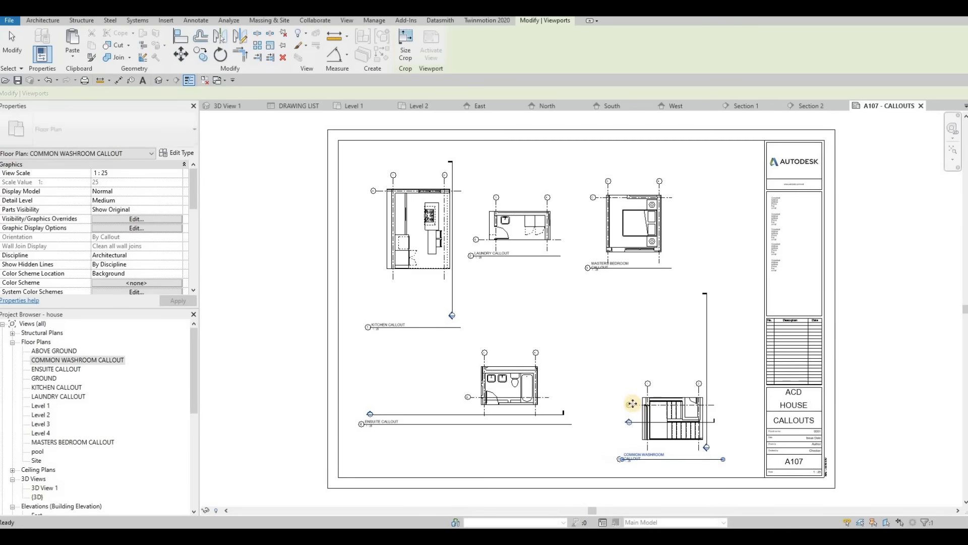
pyautogui.scroll(-3, 651, 288)
pyautogui.press('Escape')
pyautogui.press('Escape')
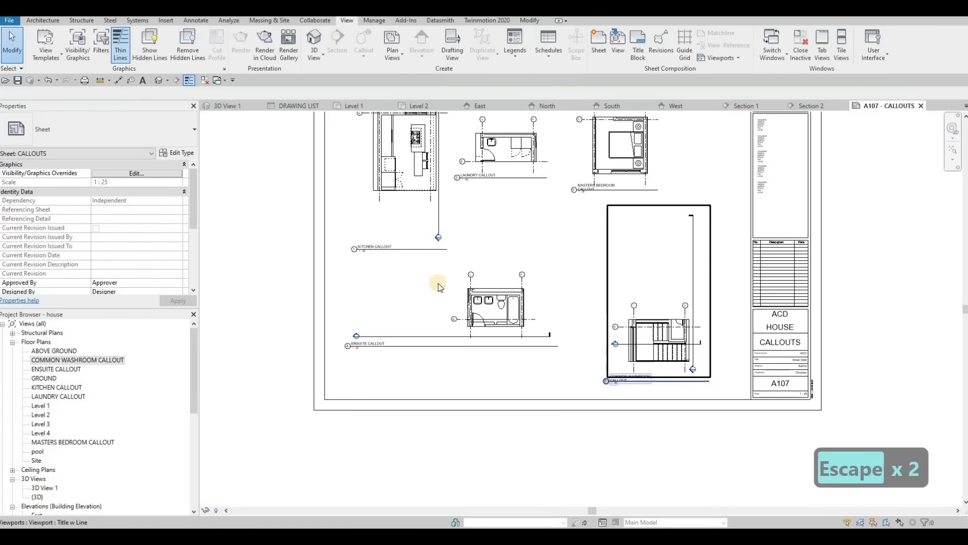
# - Hide both section markers inside the COMMON WASHROOM CALLOUT viewport and move the viewport up level with the ensuite callout
pyautogui.doubleClick(689, 272)
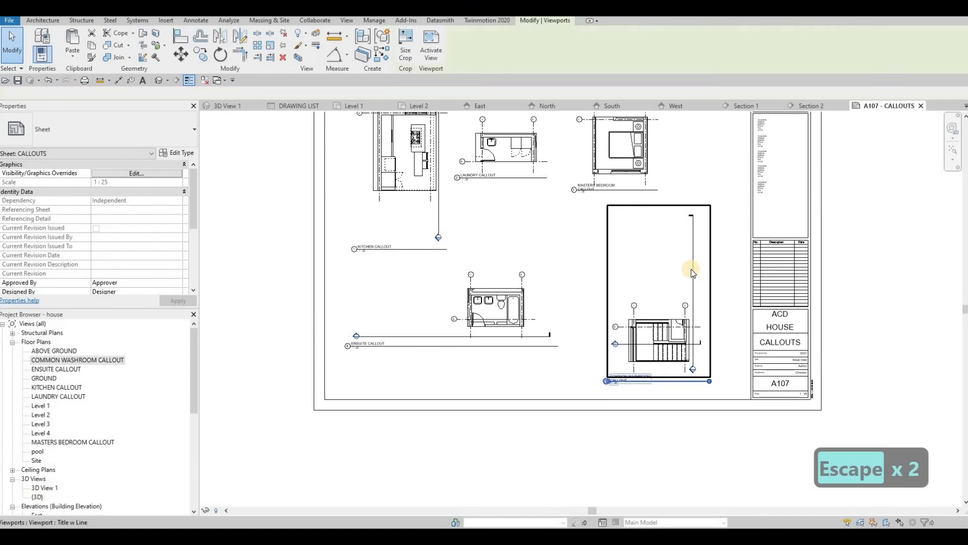
pyautogui.click(624, 327)
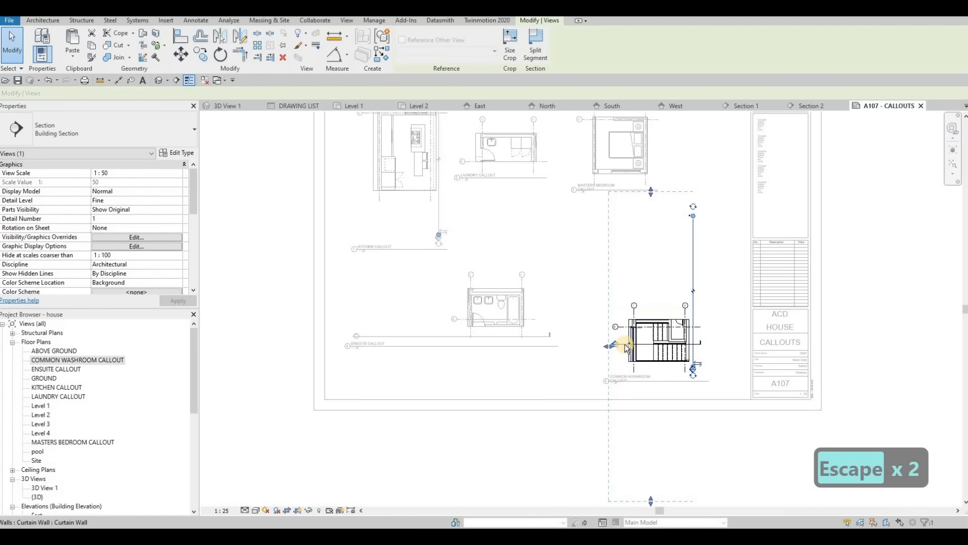
pyautogui.keyDown('ctrl'); pyautogui.click(625, 344); pyautogui.keyUp('ctrl')
pyautogui.rightClick(625, 345)
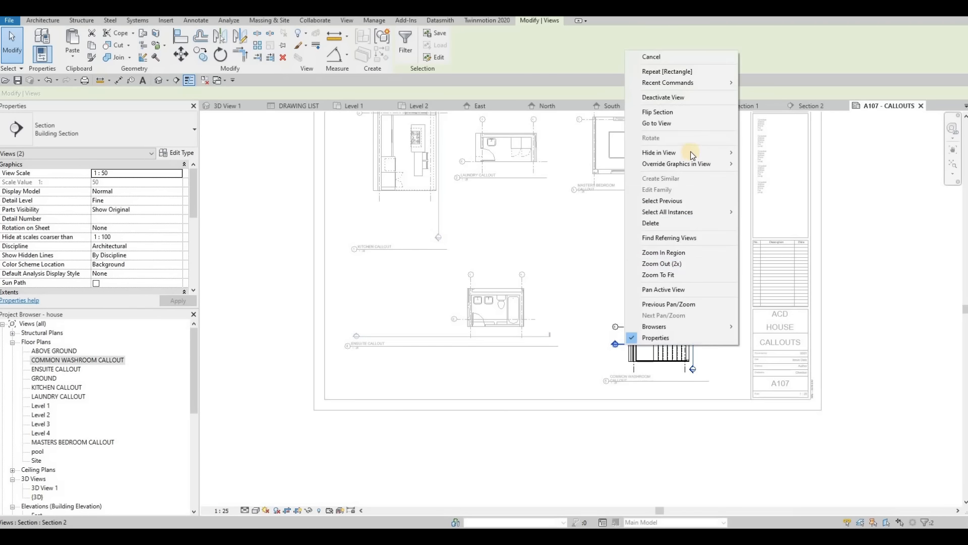
pyautogui.click(654, 226)
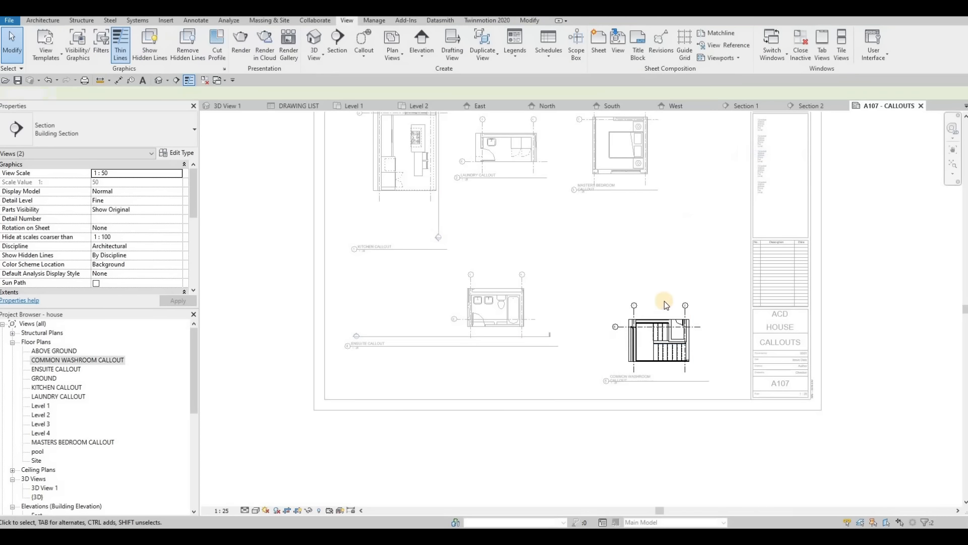
pyautogui.click(664, 353)
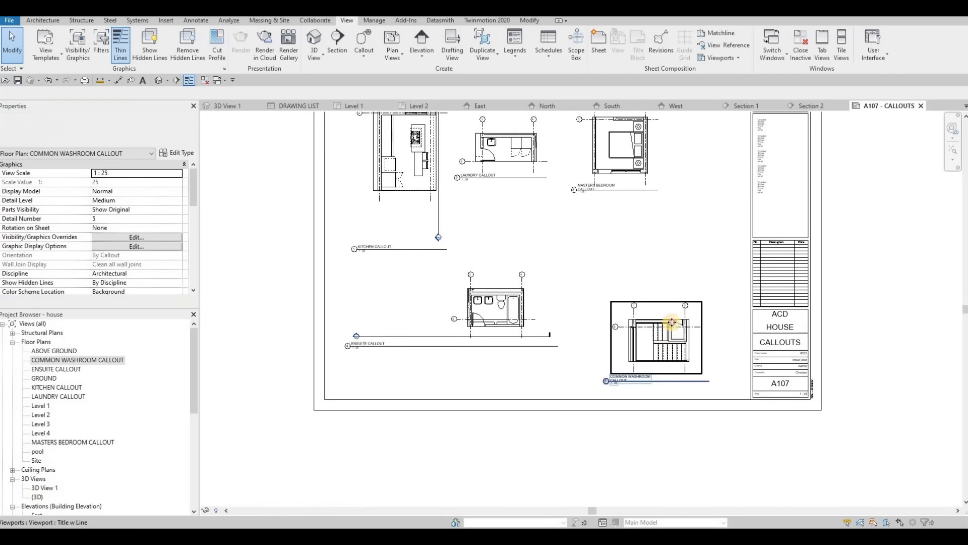
# - Hide the section line element inside the ENSUITE CALLOUT viewport
pyautogui.click(401, 319)
pyautogui.doubleClick(400, 317)
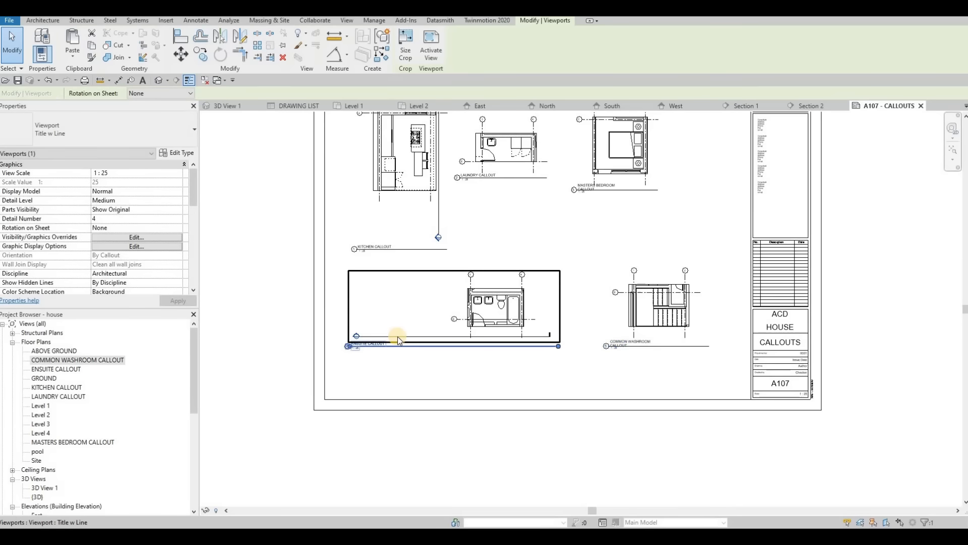
pyautogui.rightClick(398, 336)
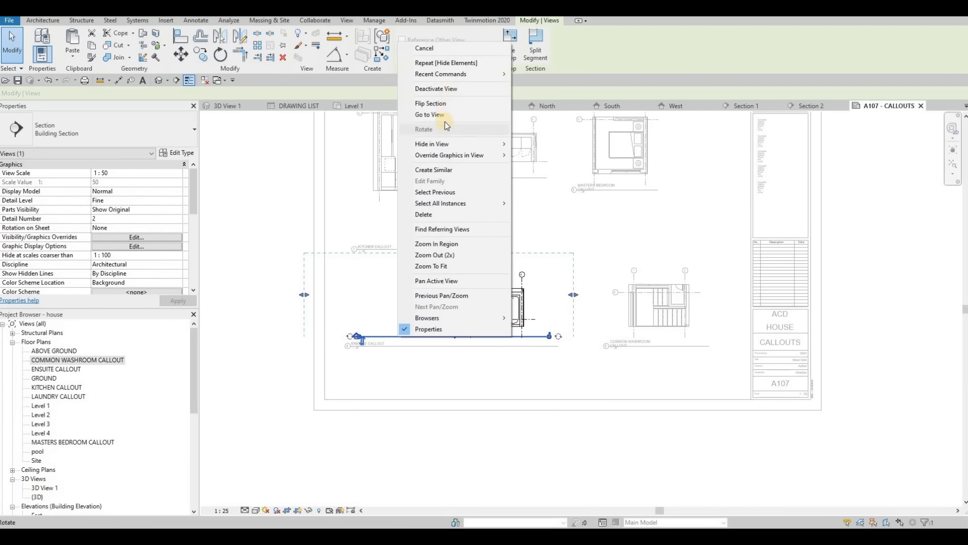
pyautogui.click(458, 365)
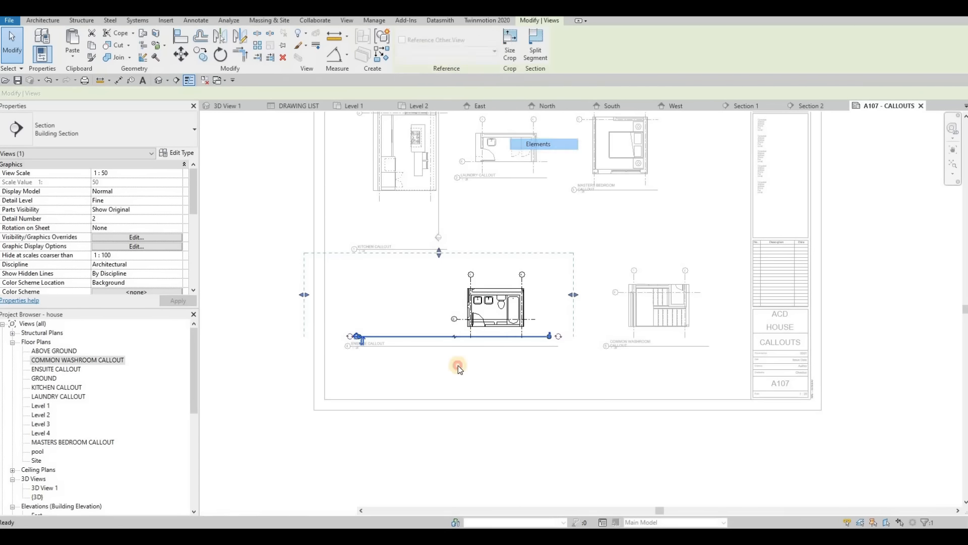
pyautogui.doubleClick(458, 365)
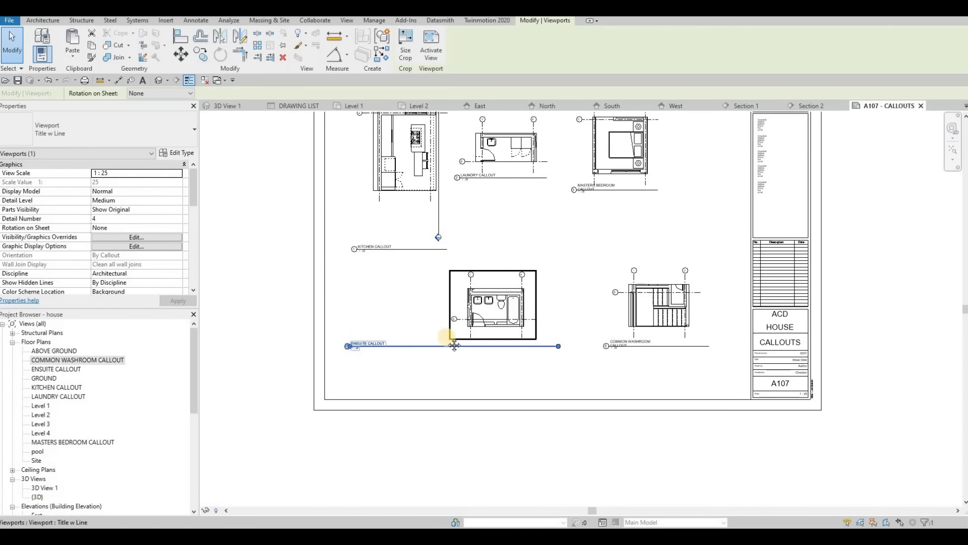
# - Hide the vertical section line element inside the KITCHEN CALLOUT viewport
pyautogui.moveTo(425, 246); pyautogui.dragTo(448, 336, button='middle')
pyautogui.press('Escape')
pyautogui.doubleClick(447, 225)
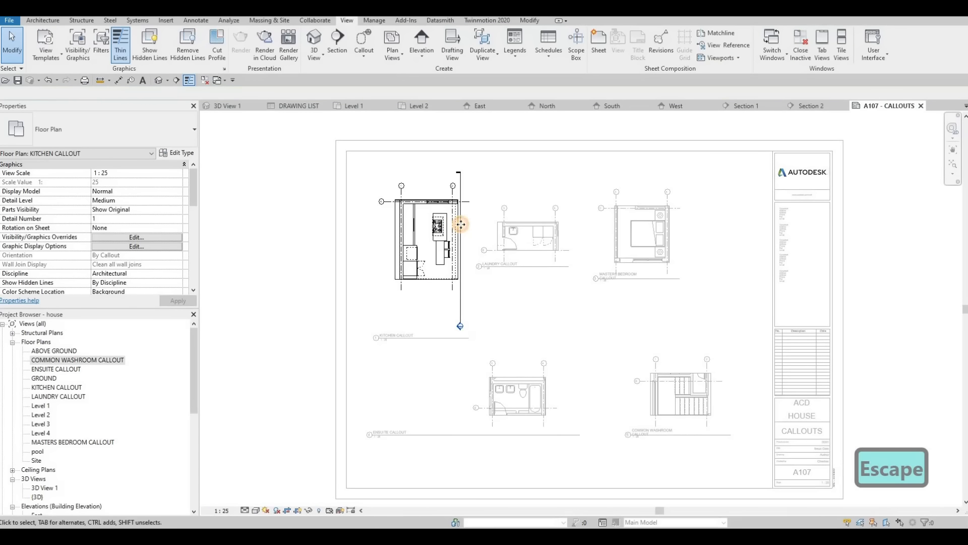
pyautogui.click(460, 234)
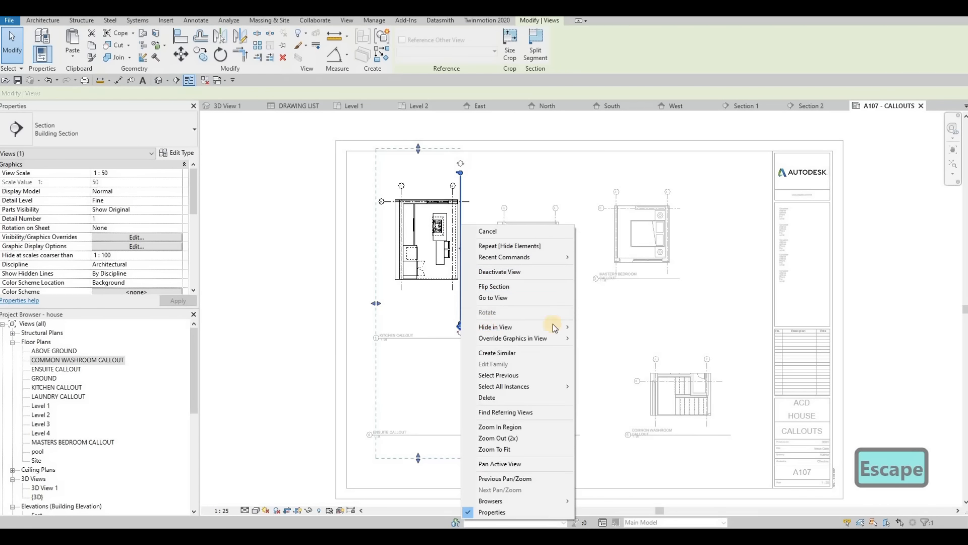
pyautogui.moveTo(554, 326)
pyautogui.click(593, 327)
# - Move the KITCHEN CALLOUT title closer beneath its plan and shorten its title line to just past the text
pyautogui.scroll(3, 383, 343)
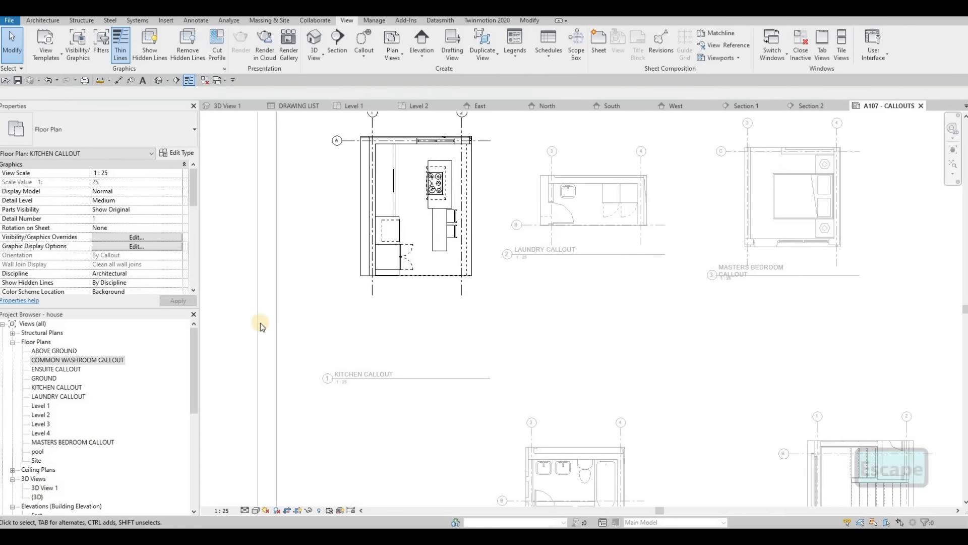
pyautogui.moveTo(372, 375); pyautogui.dragTo(389, 318)
pyautogui.click(493, 315)
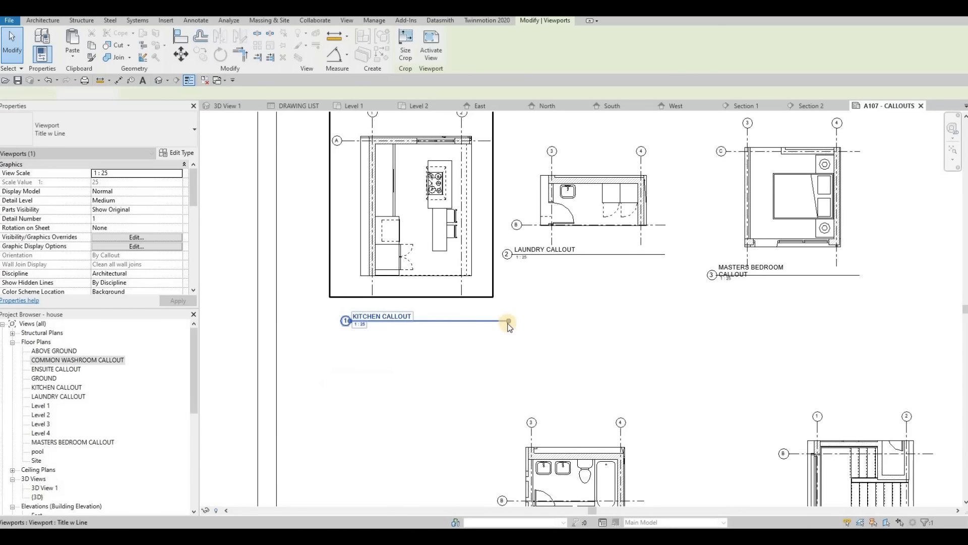
pyautogui.moveTo(495, 315); pyautogui.dragTo(416, 321)
# - Move the LAUNDRY CALLOUT title down level with the kitchen title and shorten its title line to just past the text
pyautogui.moveTo(515, 271); pyautogui.dragTo(456, 292, button='middle')
pyautogui.press('Escape')
pyautogui.moveTo(499, 272); pyautogui.dragTo(600, 342)
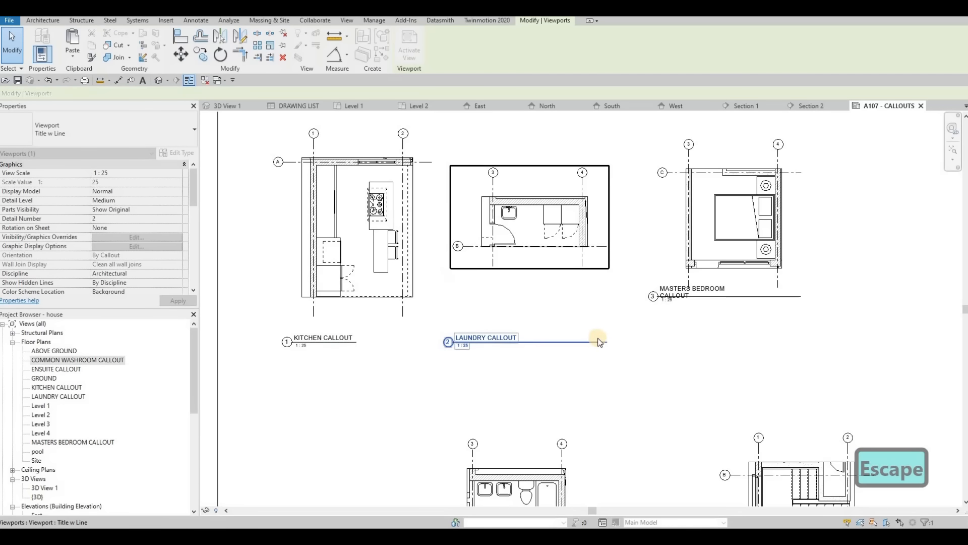
pyautogui.click(595, 345)
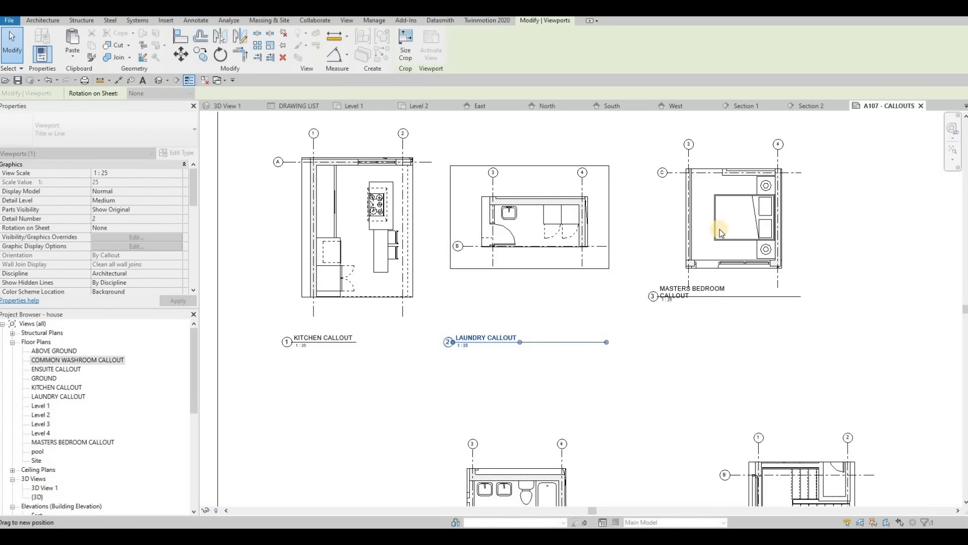
pyautogui.press('Escape')
# - Align the MASTERS BEDROOM CALLOUT title with the other titles in its row and shorten its title line
pyautogui.click(740, 294)
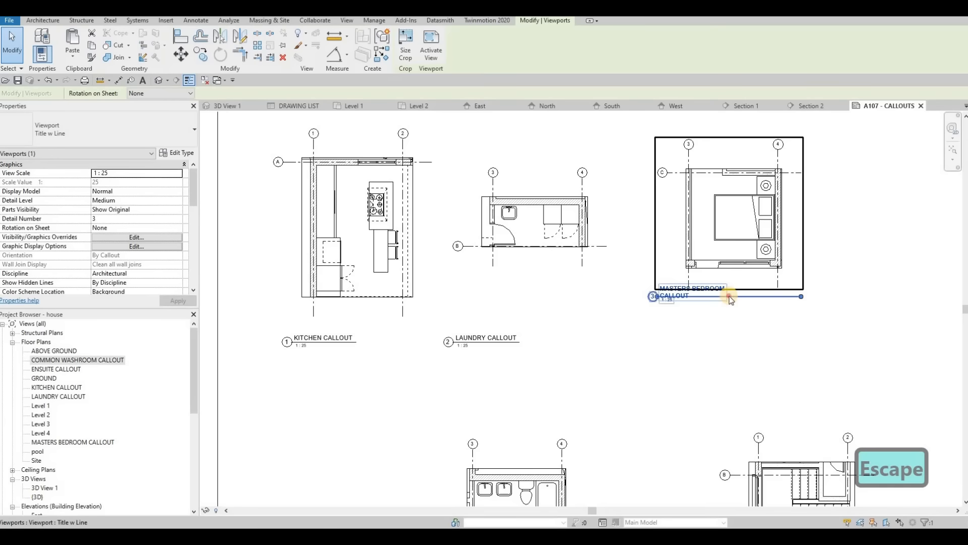
pyautogui.click(690, 305)
pyautogui.press('Escape')
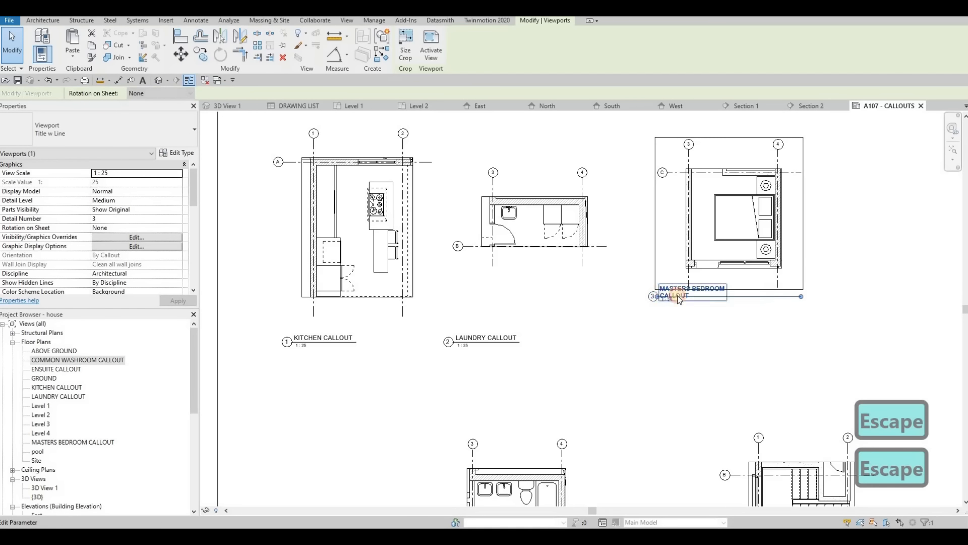
pyautogui.press('Escape')
pyautogui.moveTo(729, 331); pyautogui.dragTo(747, 301)
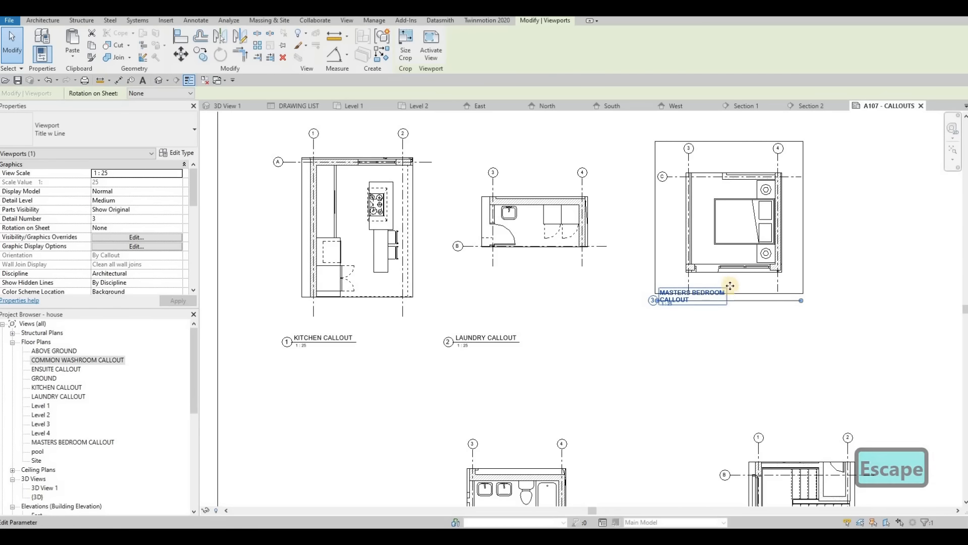
pyautogui.press('Escape')
pyautogui.moveTo(737, 301); pyautogui.dragTo(469, 304)
# - Move the ENSUITE CALLOUT viewport across the sheet to sit below the kitchen callout
pyautogui.moveTo(504, 281); pyautogui.dragTo(585, 135, button='middle')
pyautogui.moveTo(631, 301); pyautogui.dragTo(685, 238, button='middle')
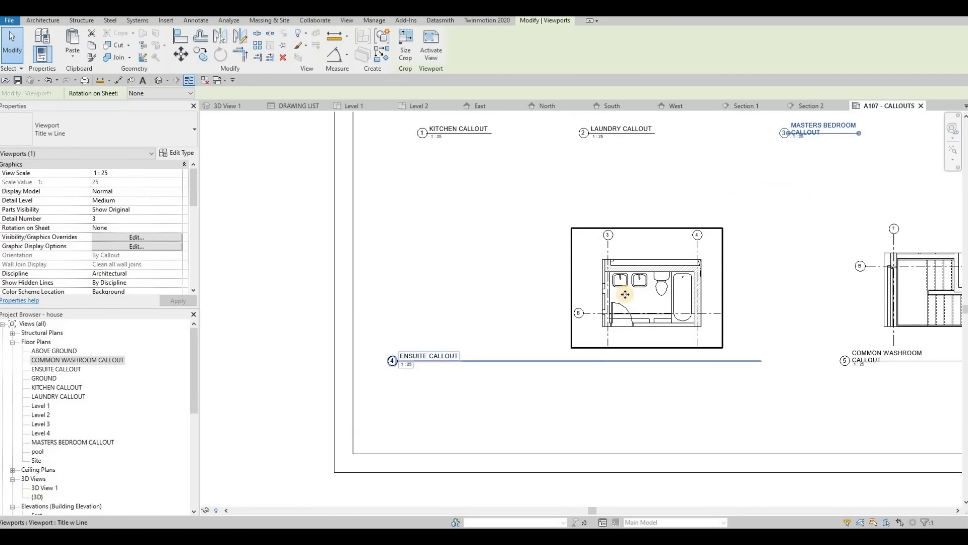
pyautogui.moveTo(625, 294); pyautogui.dragTo(311, 364)
pyautogui.click(313, 356)
pyautogui.press('Escape')
# - Move the ENSUITE CALLOUT title directly beneath its plan and shorten its title line to just past the text
pyautogui.press('Escape')
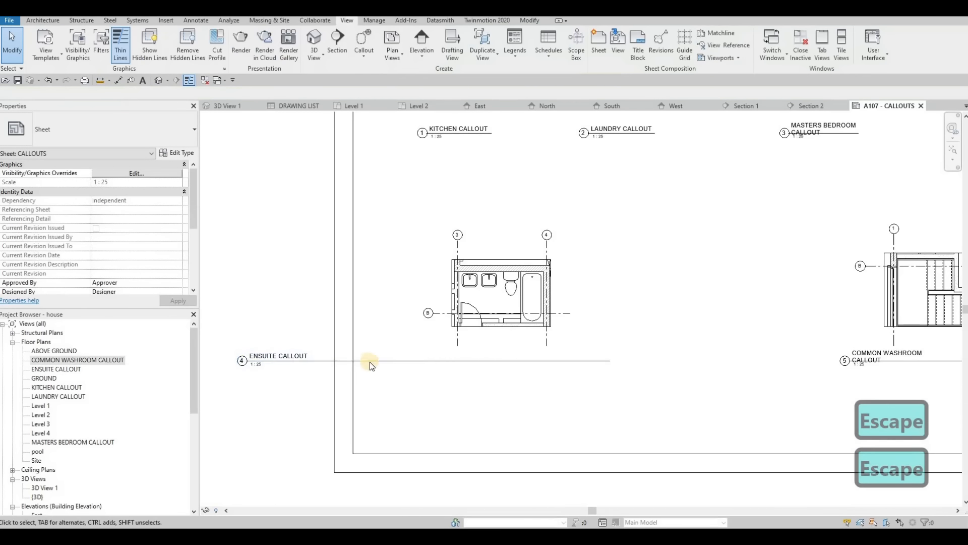
pyautogui.press('Escape')
pyautogui.moveTo(528, 359); pyautogui.dragTo(769, 368)
pyautogui.moveTo(700, 373); pyautogui.dragTo(482, 373)
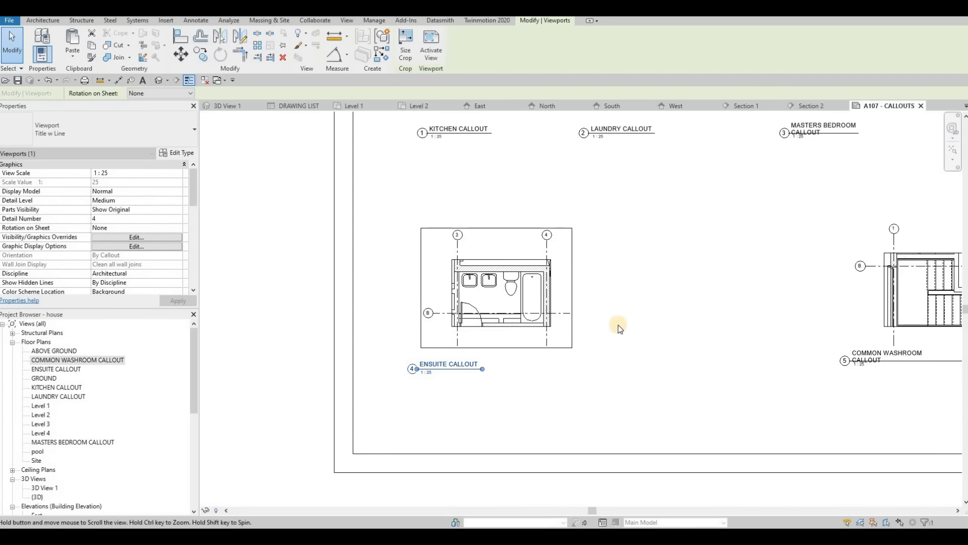
# - Shorten the title line of the COMMON WASHROOM CALLOUT viewport to just past its text
pyautogui.moveTo(619, 328); pyautogui.dragTo(333, 300, button='middle')
pyautogui.press('Escape')
pyautogui.click(651, 332)
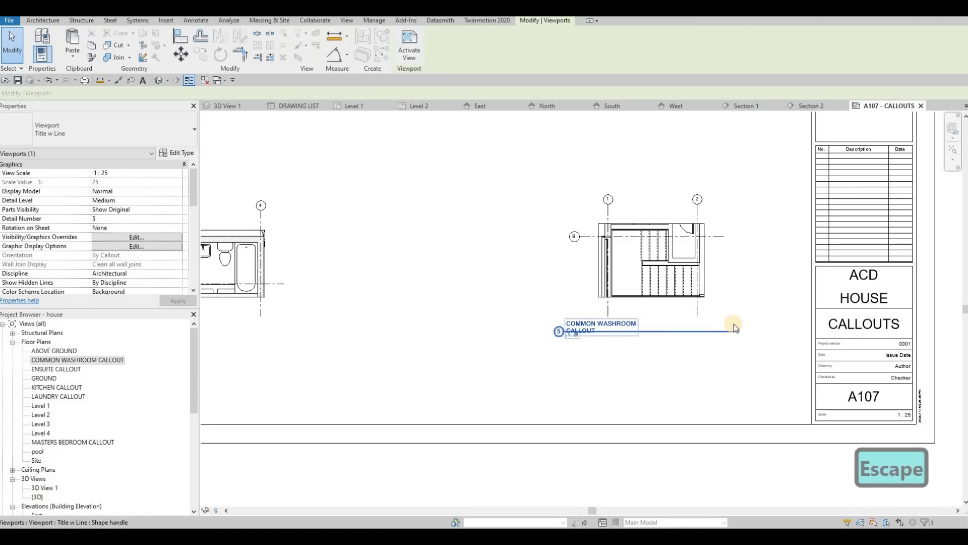
pyautogui.press('Escape')
pyautogui.click(725, 313)
pyautogui.moveTo(739, 331); pyautogui.dragTo(643, 339)
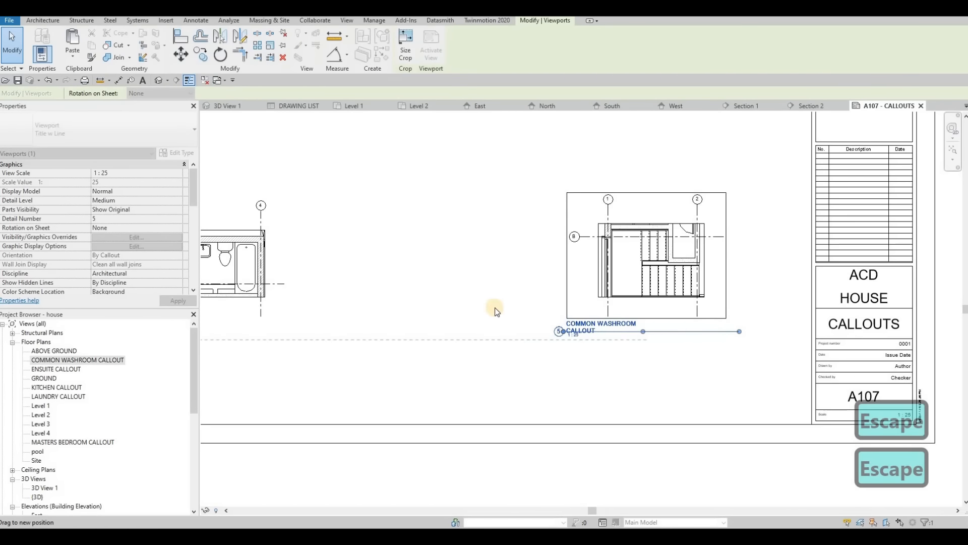
pyautogui.press('Escape')
# - Move the COMMON WASHROOM CALLOUT viewport next to the ensuite callout, below the laundry callout, with their titles level
pyautogui.scroll(-5, 489, 308)
pyautogui.scroll(2, 515, 310)
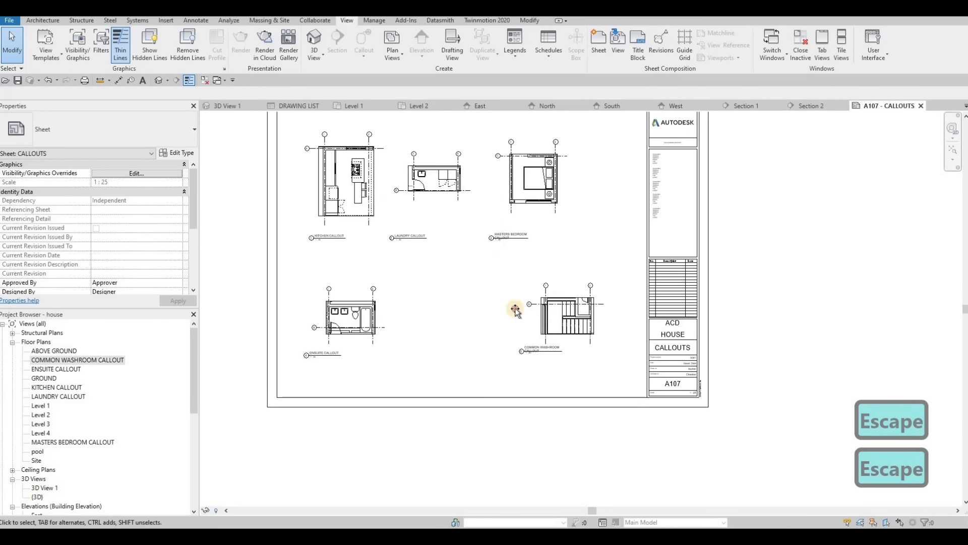
pyautogui.moveTo(515, 310); pyautogui.dragTo(453, 309)
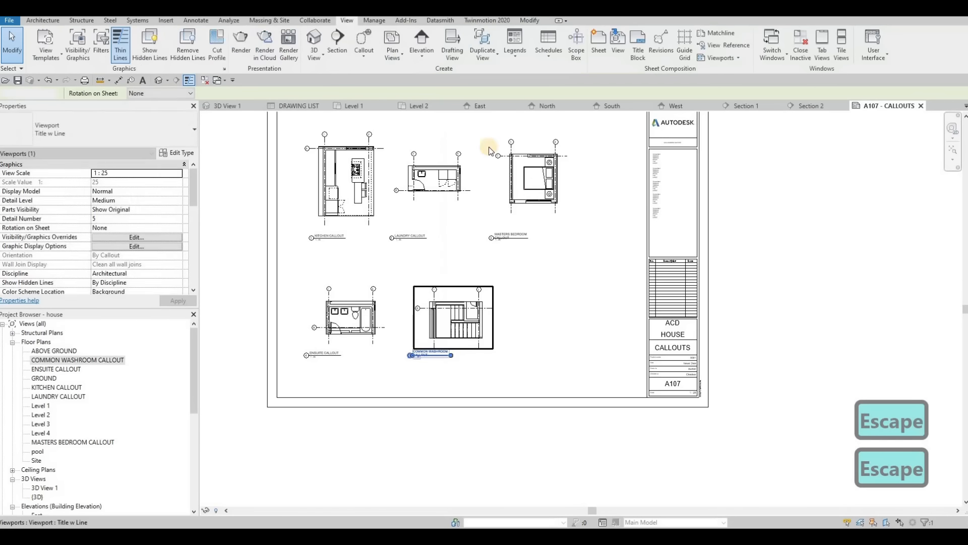
pyautogui.press('Escape')
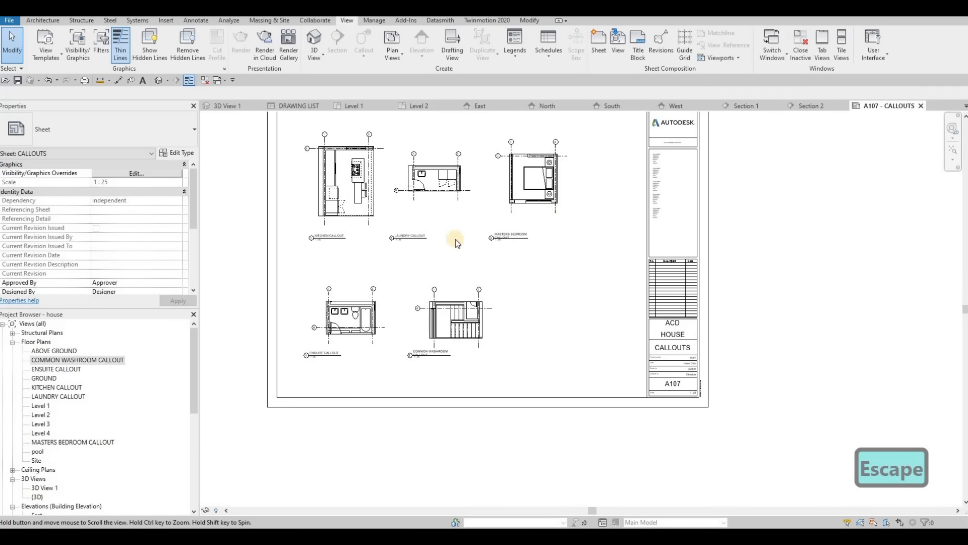
pyautogui.scroll(2, 455, 239)
pyautogui.scroll(3, 485, 160)
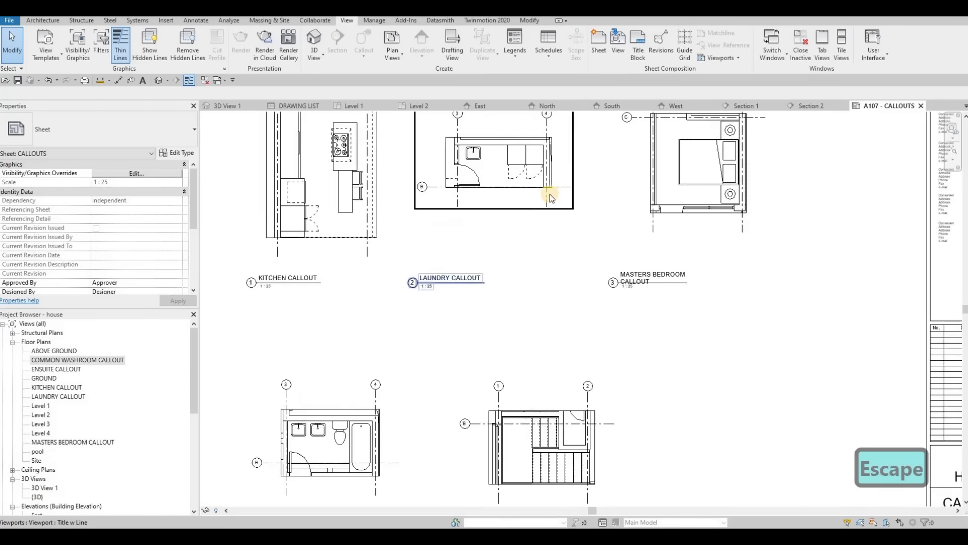
pyautogui.scroll(3, 504, 211)
pyautogui.scroll(-6, 497, 224)
pyautogui.scroll(4, 555, 222)
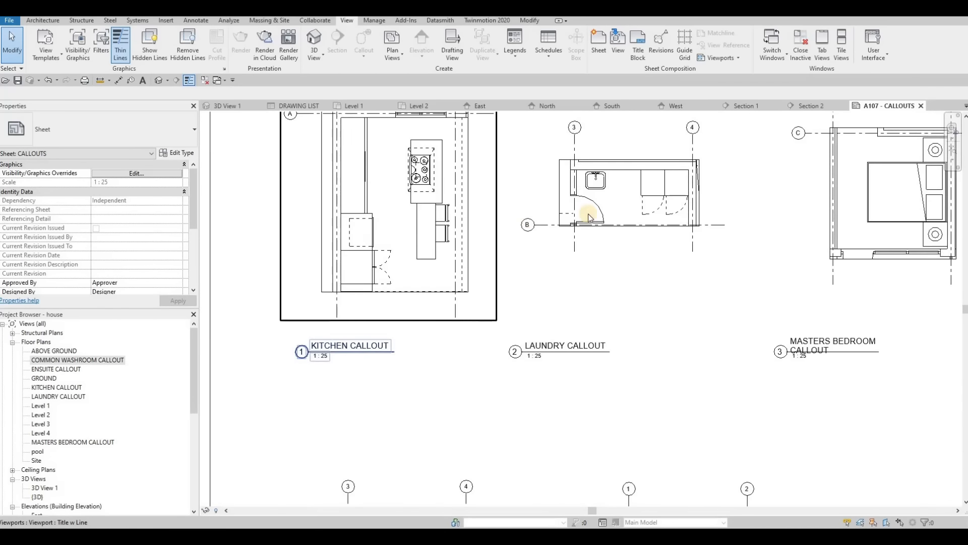
pyautogui.scroll(-3, 589, 215)
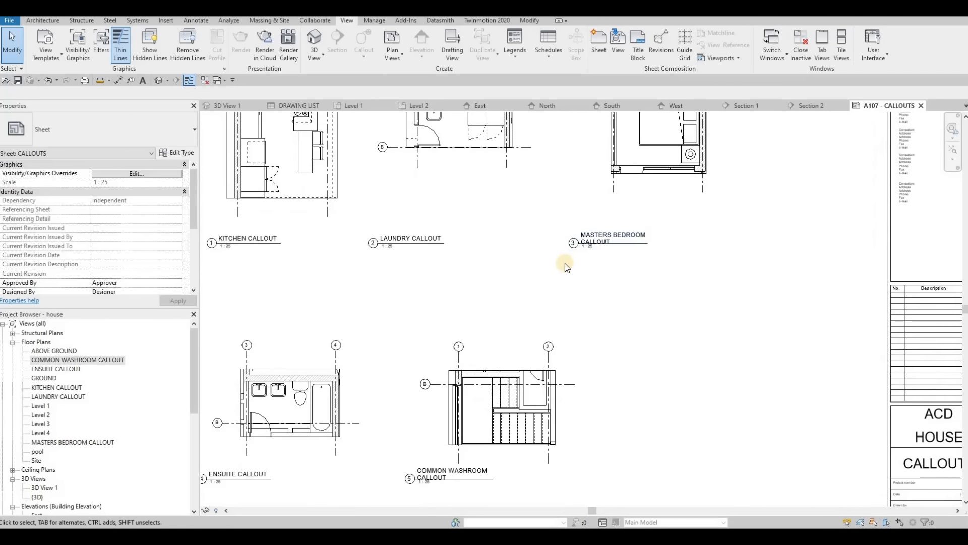
# - Activate the COMMON WASHROOM CALLOUT viewport and extend its crop region outward on the right, left and upper sides, then deactivate it
pyautogui.scroll(3, 608, 223)
pyautogui.moveTo(553, 270); pyautogui.dragTo(609, 225, button='middle')
pyautogui.scroll(-3, 631, 211)
pyautogui.moveTo(582, 281); pyautogui.dragTo(628, 228, button='middle')
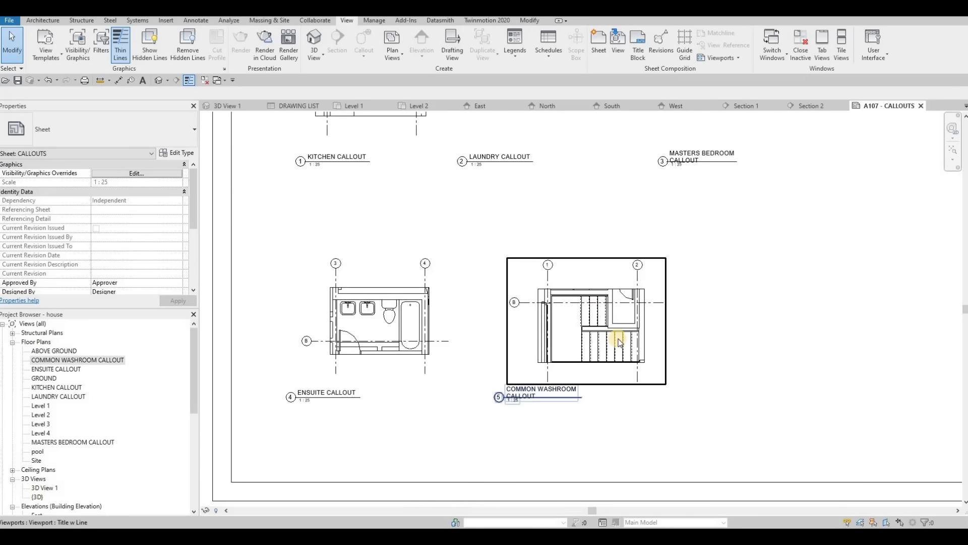
pyautogui.click(634, 352)
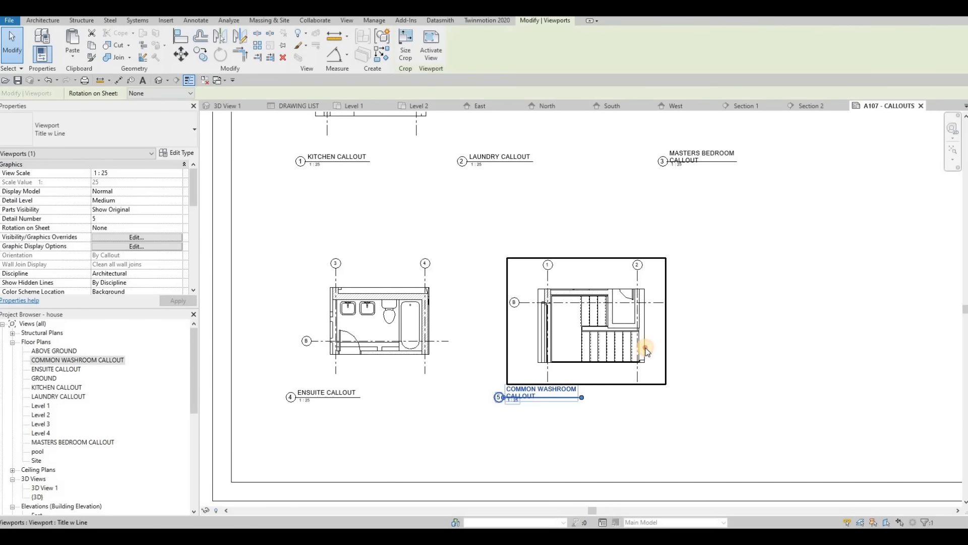
pyautogui.doubleClick(646, 348)
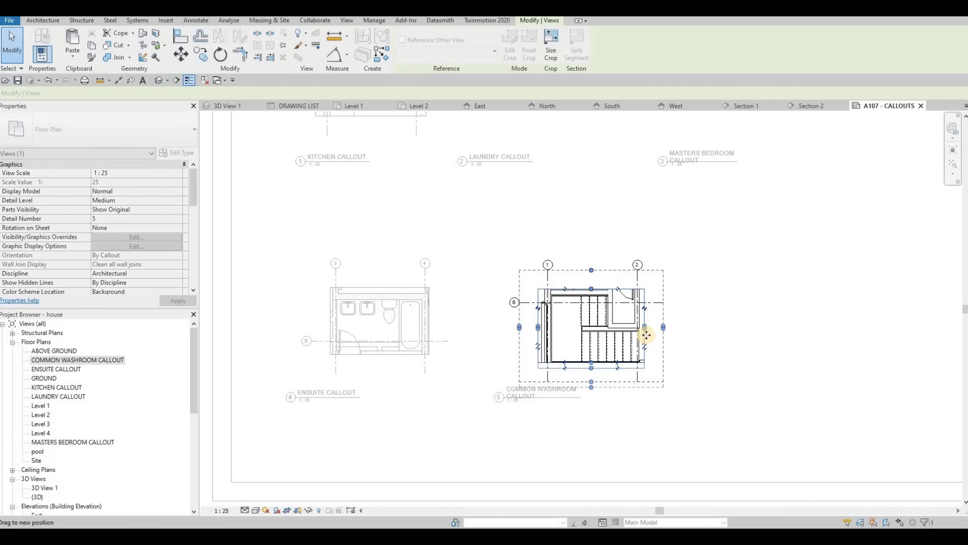
pyautogui.moveTo(645, 327); pyautogui.dragTo(651, 327)
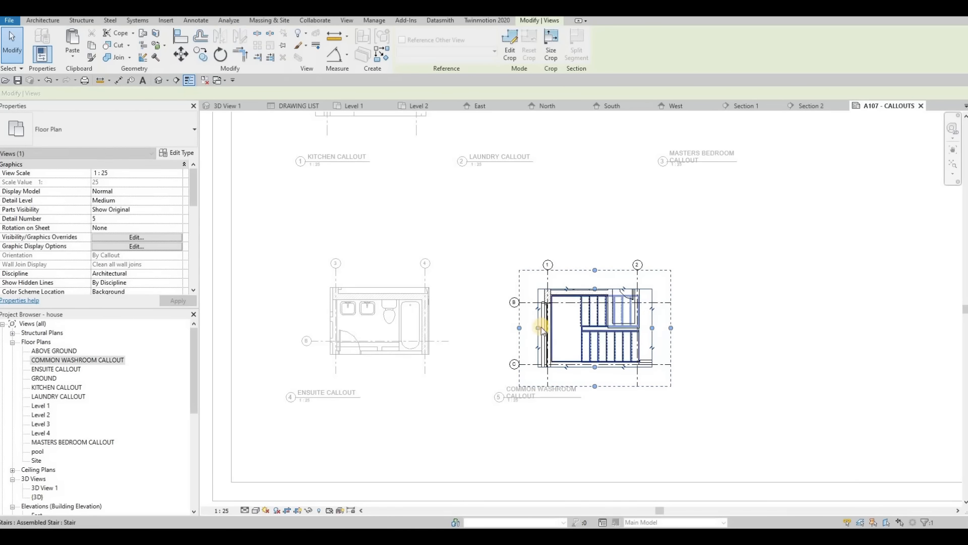
pyautogui.moveTo(539, 327); pyautogui.dragTo(537, 328)
pyautogui.moveTo(594, 289); pyautogui.dragTo(596, 281)
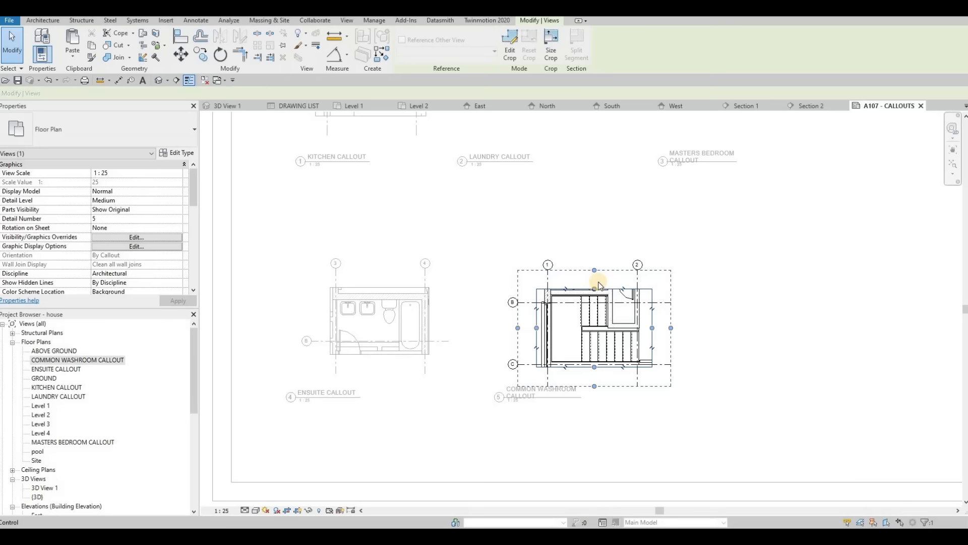
pyautogui.doubleClick(549, 192)
pyautogui.press('Escape')
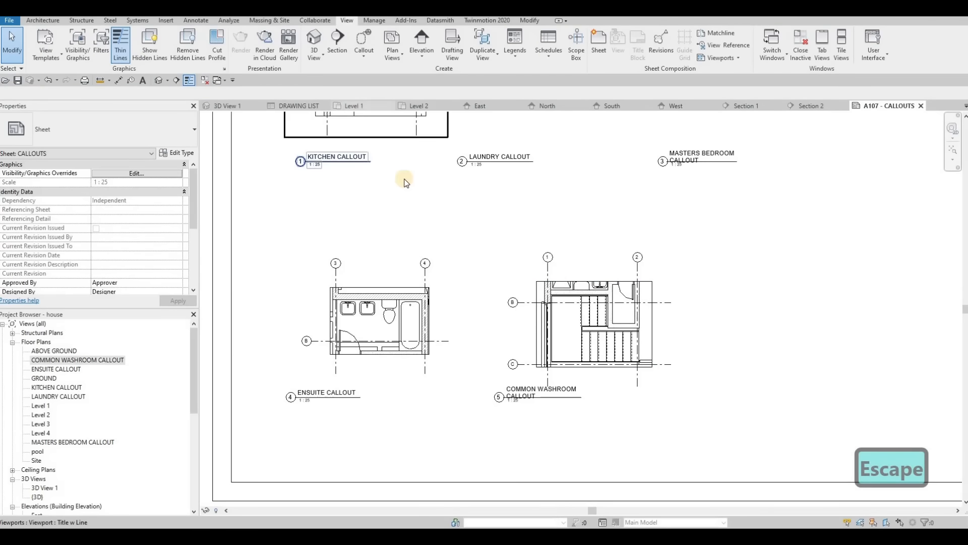
# - Check the callout heads and their sheet references on the Level 1 and Level 2 floor plans
pyautogui.click(355, 106)
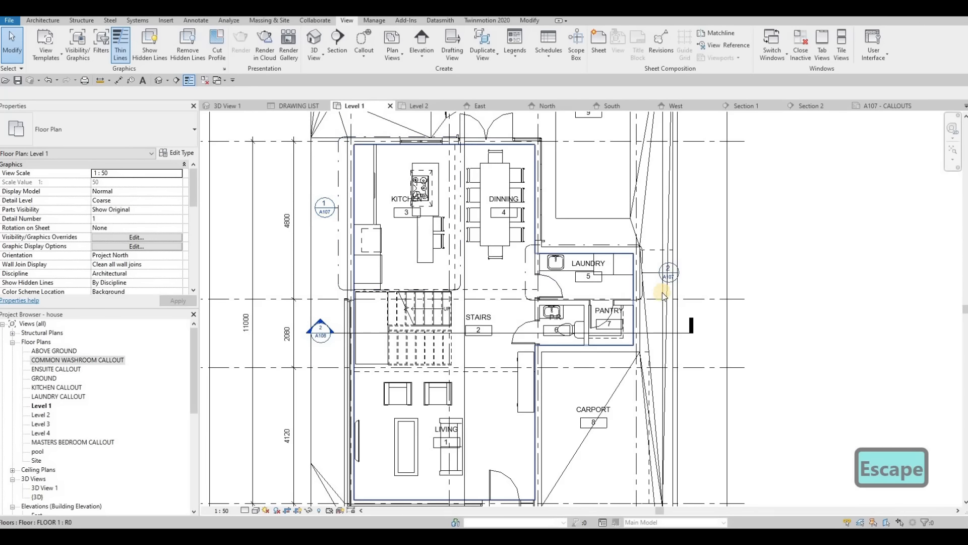
pyautogui.moveTo(413, 168); pyautogui.dragTo(389, 123, button='middle')
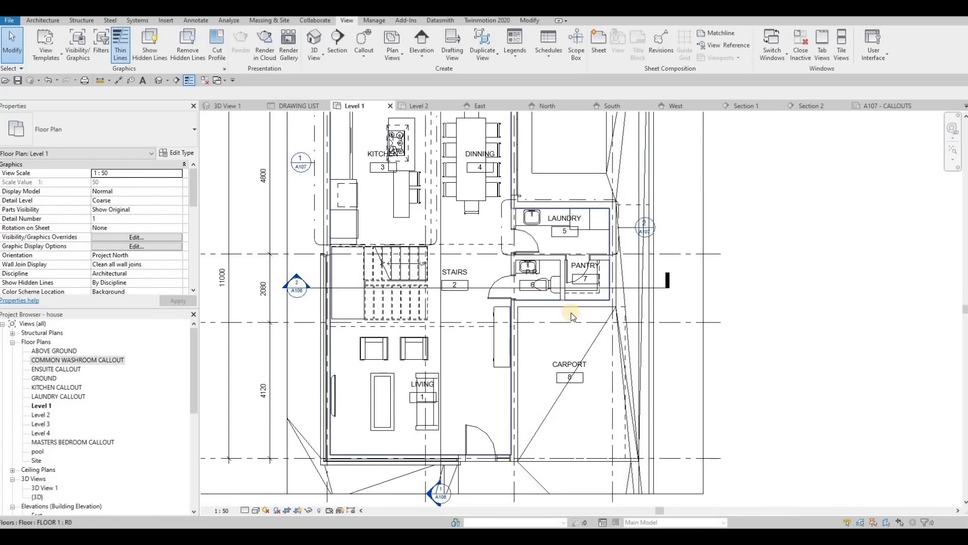
pyautogui.moveTo(545, 455); pyautogui.dragTo(537, 355, button='middle')
pyautogui.moveTo(539, 321); pyautogui.dragTo(569, 406, button='middle')
pyautogui.scroll(-1, 534, 331)
pyautogui.moveTo(467, 205); pyautogui.dragTo(465, 249, button='middle')
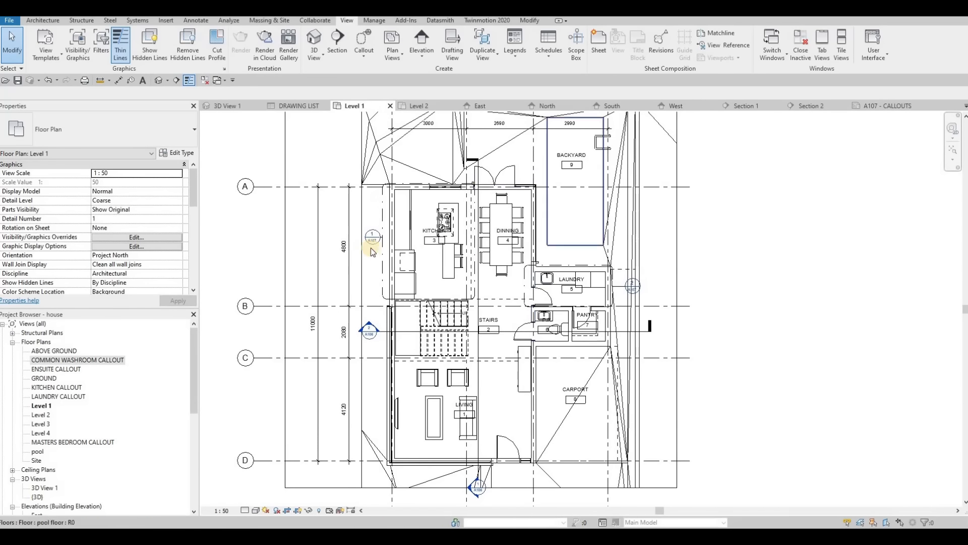
pyautogui.click(418, 105)
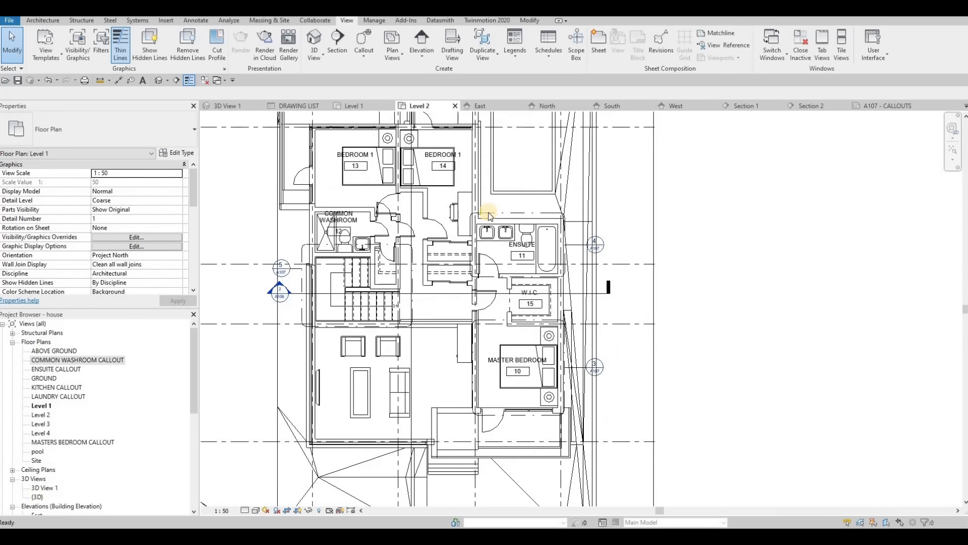
pyautogui.scroll(2, 580, 258)
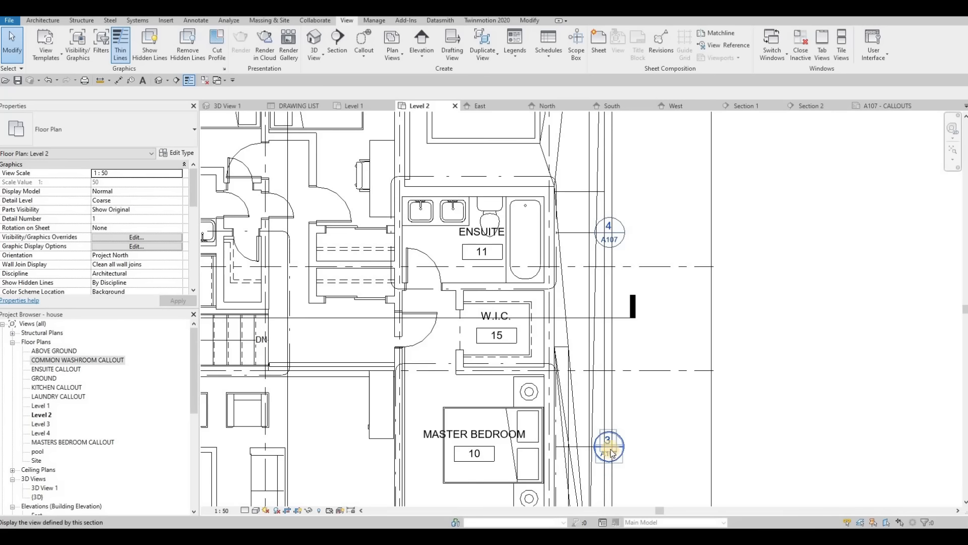
pyautogui.scroll(-3, 343, 302)
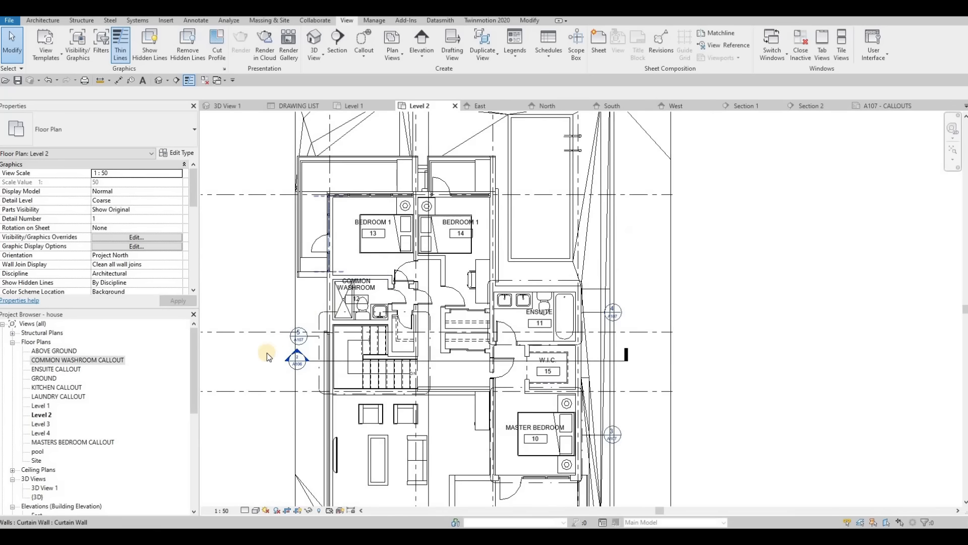
# - Shift the common washroom callout head on Level 2 slightly upward, clear of the section head below it
pyautogui.scroll(3, 347, 301)
pyautogui.scroll(2, 277, 359)
pyautogui.moveTo(309, 353); pyautogui.dragTo(446, 236, button='middle')
pyautogui.scroll(-3, 381, 288)
pyautogui.press('Escape')
pyautogui.scroll(-2, 445, 236)
pyautogui.click(426, 237)
pyautogui.scroll(5, 427, 237)
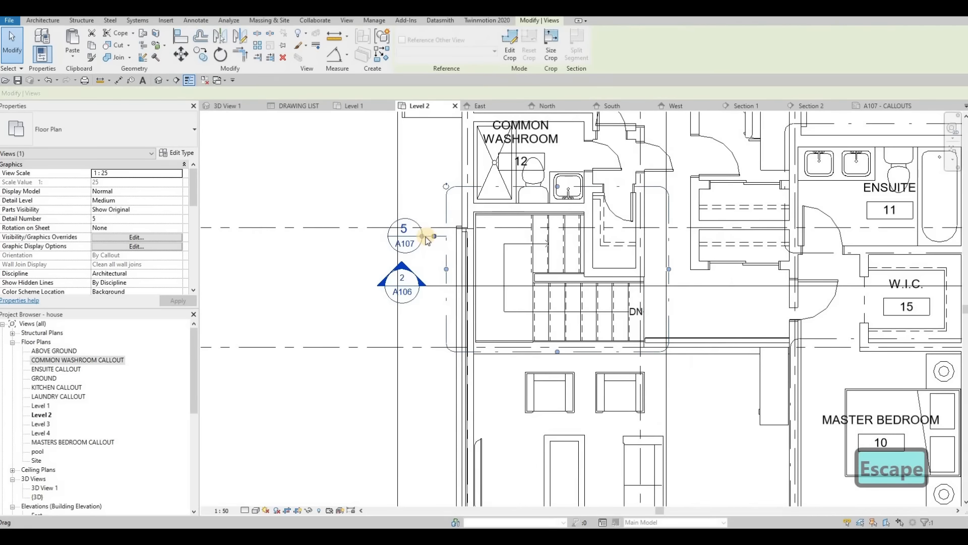
pyautogui.moveTo(426, 239); pyautogui.dragTo(426, 231)
pyautogui.press('Escape')
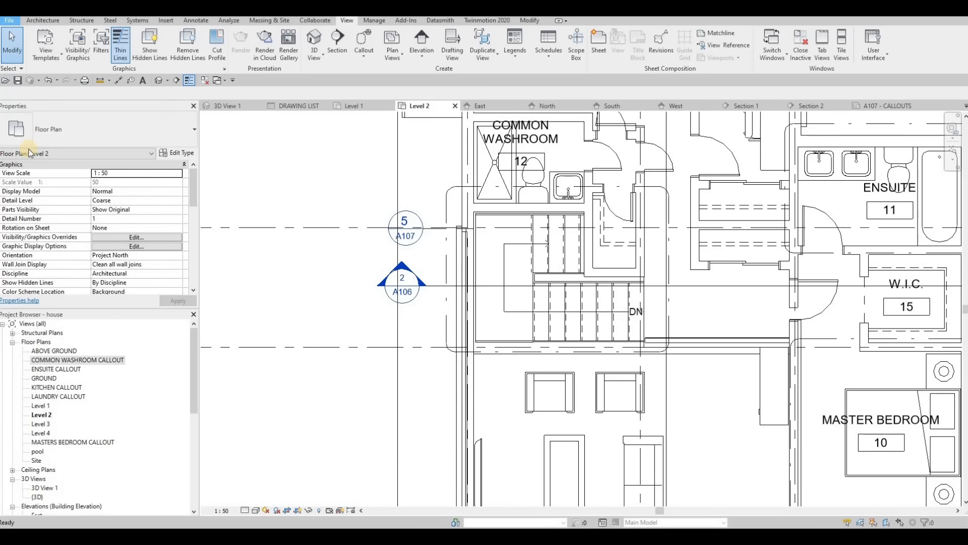
# - Set up a print of selected views/sheets combined into a single file
pyautogui.click(9, 21)
pyautogui.moveTo(34, 166)
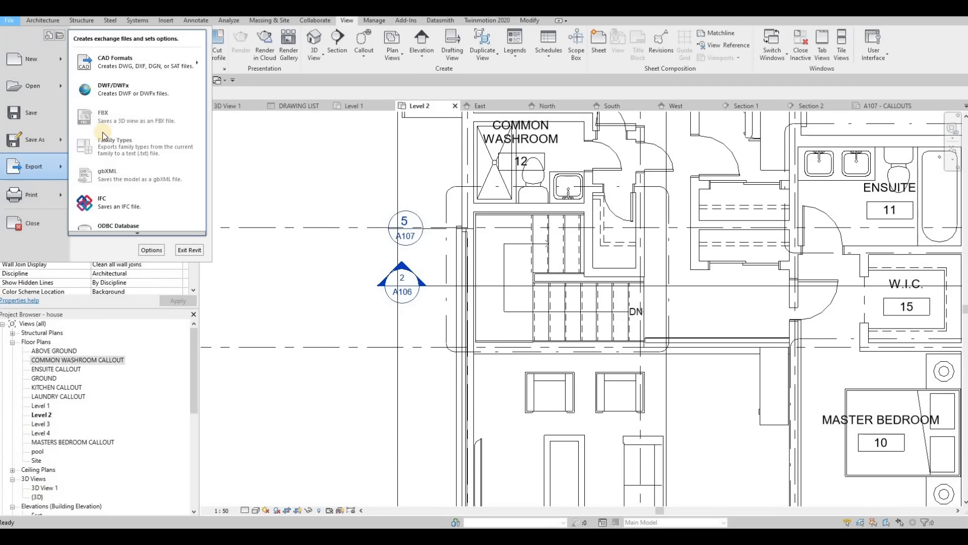
pyautogui.press('Escape')
pyautogui.press('Escape')
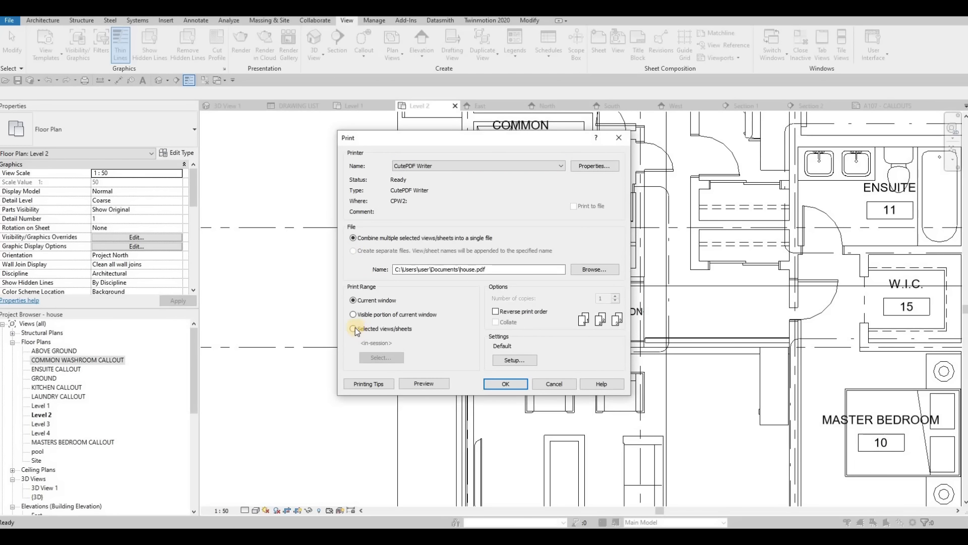
pyautogui.click(352, 239)
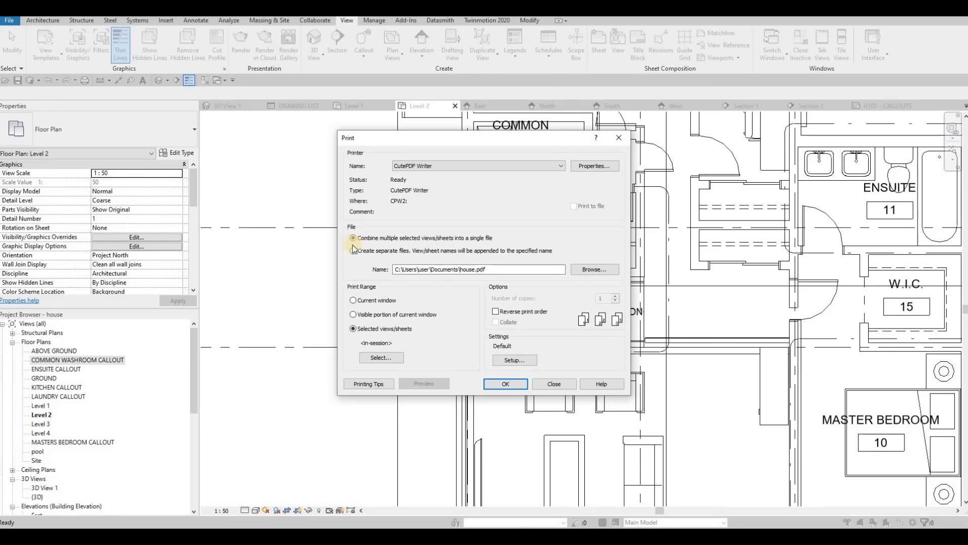
# - Save a print set named FULLSET with all sheets A101 to A107 and no views, and print it with CutePDF Writer
pyautogui.click(376, 357)
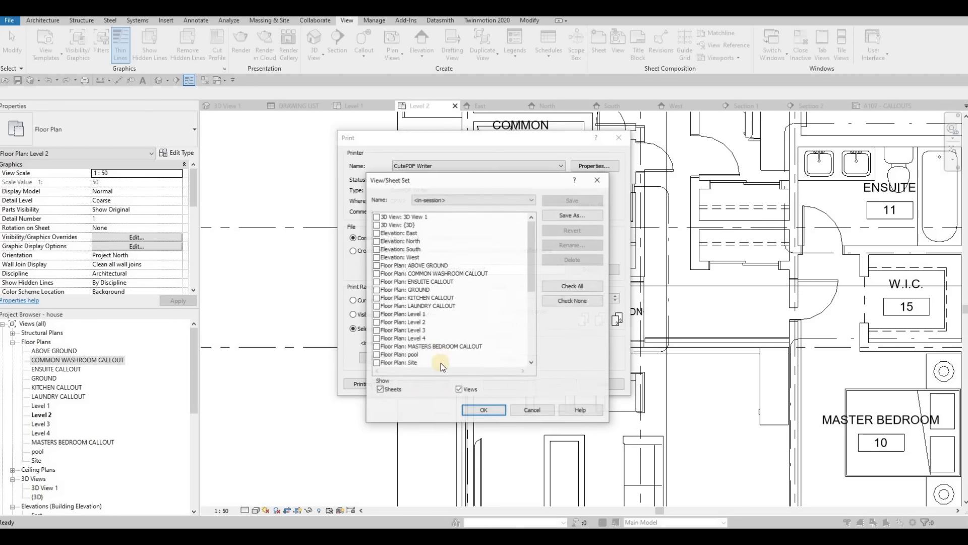
pyautogui.click(483, 391)
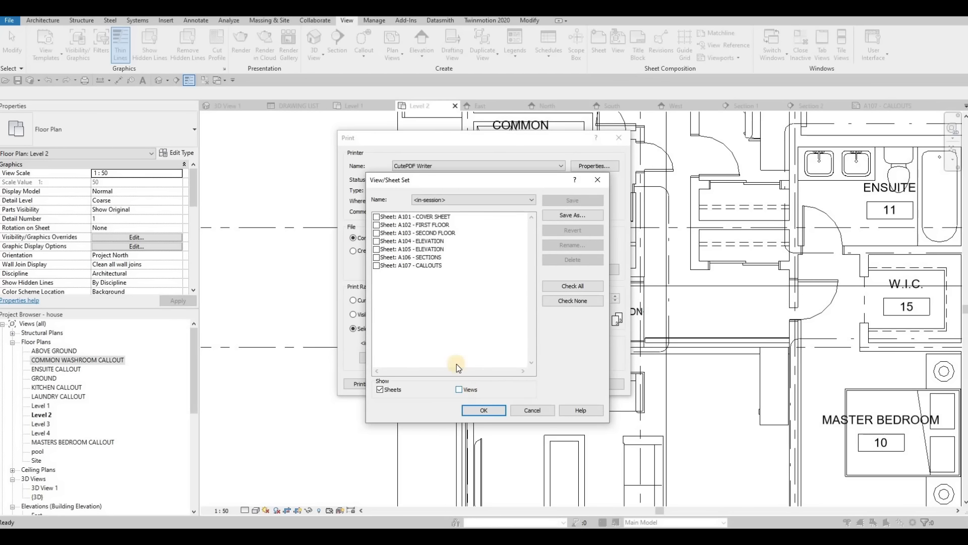
pyautogui.click(572, 287)
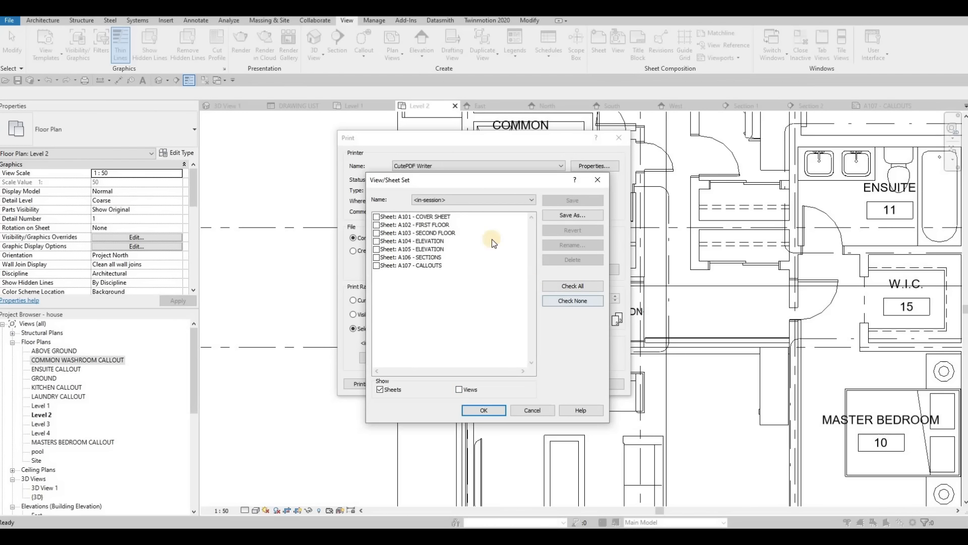
pyautogui.click(458, 199)
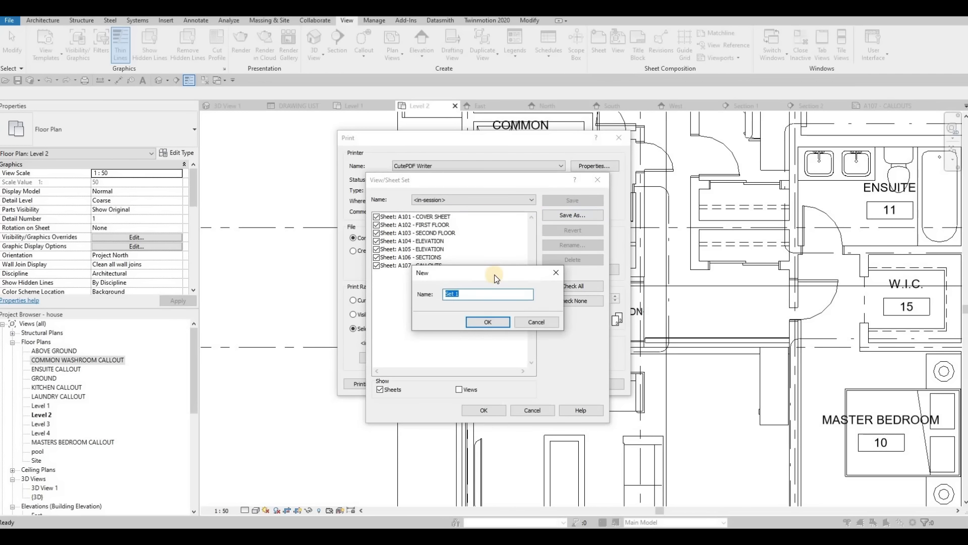
pyautogui.write('FULLSET')
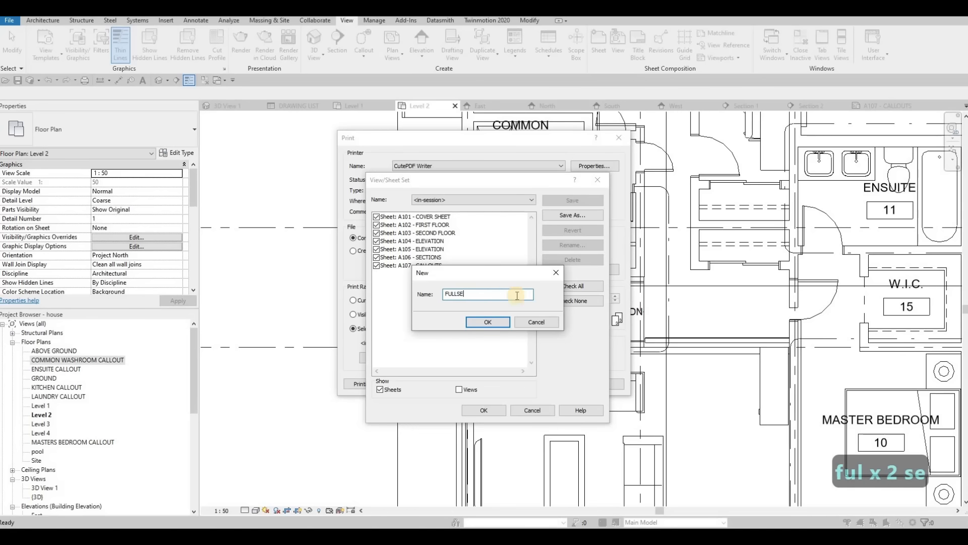
pyautogui.click(498, 322)
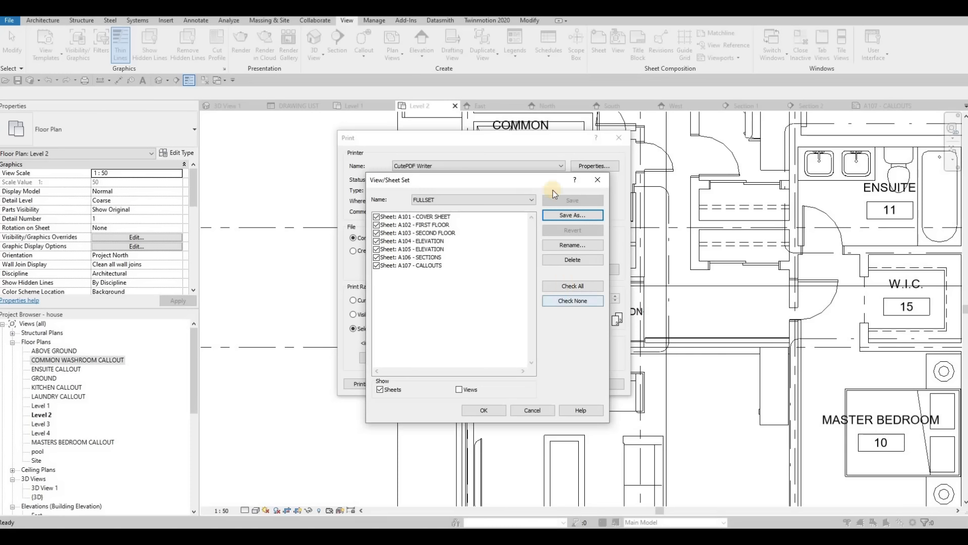
pyautogui.click(481, 408)
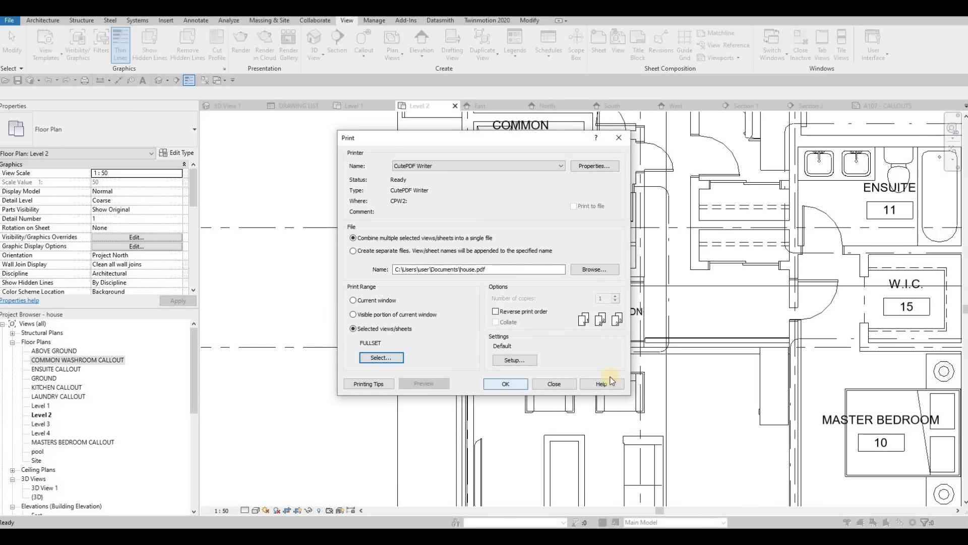
pyautogui.click(502, 383)
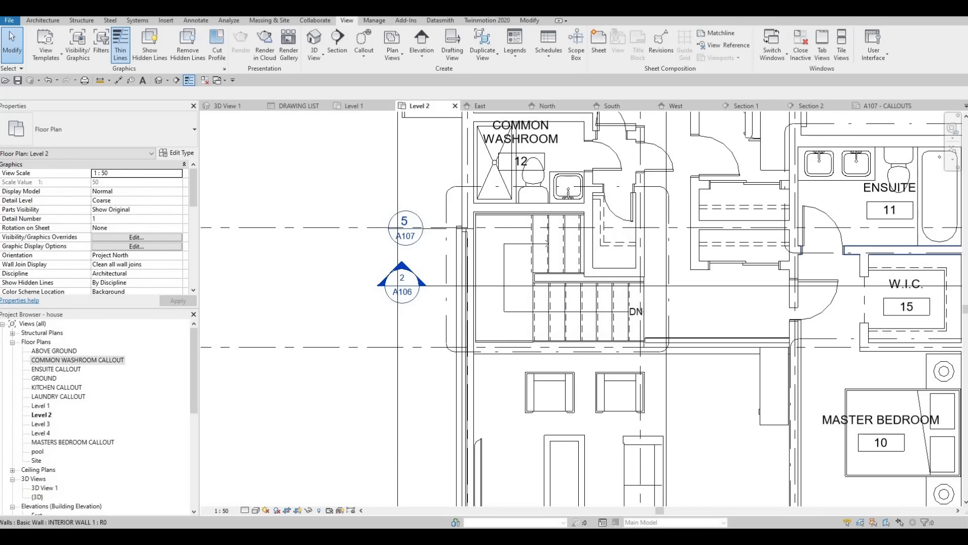
# - Switch to Adobe Acrobat and review the printed house.pdf from the cover sheet through to sheet A107
pyautogui.press('F1')
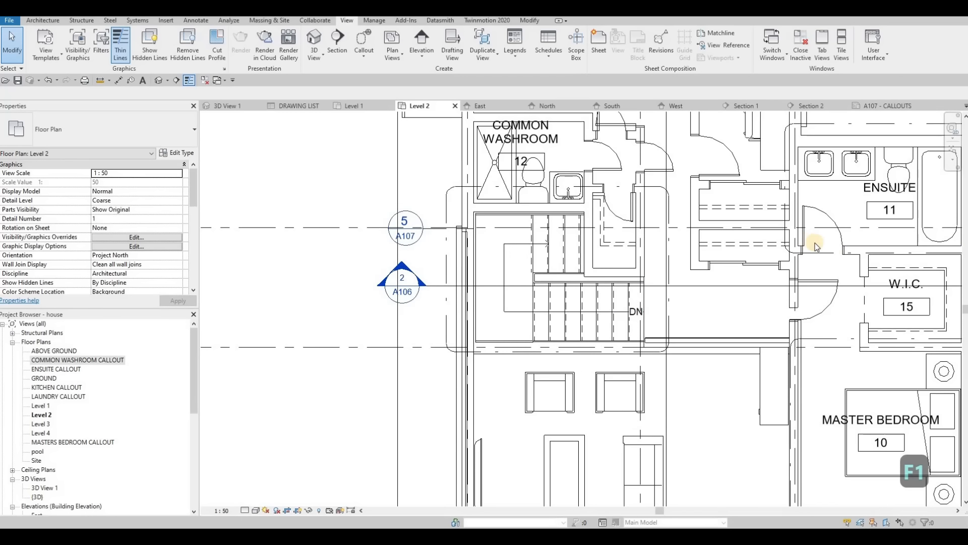
pyautogui.hotkey('alt', 'Tab')
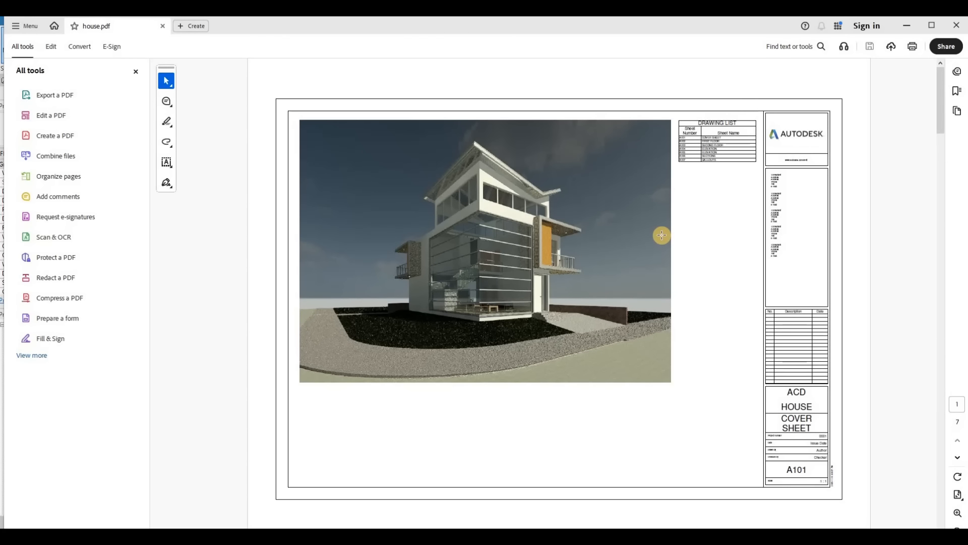
pyautogui.scroll(-3, 661, 235)
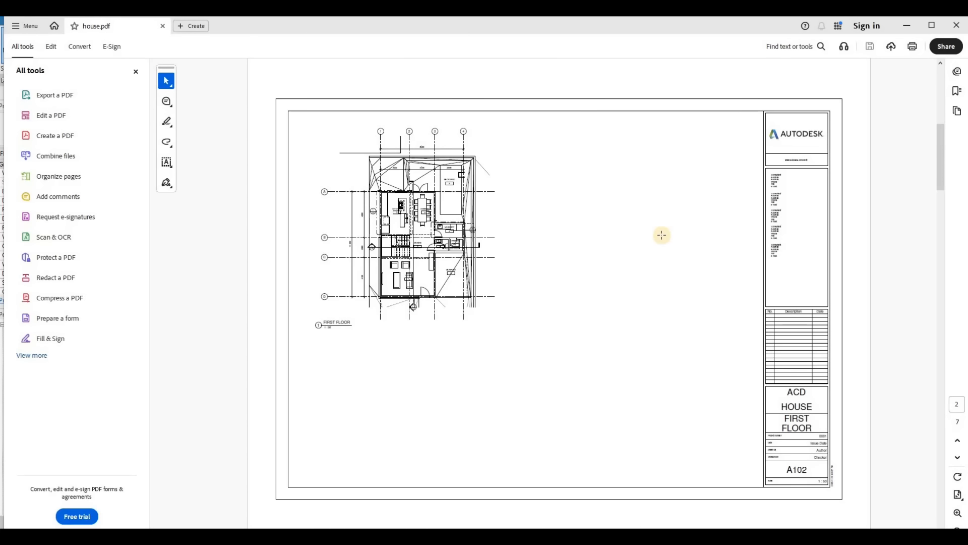
pyautogui.scroll(-3, 662, 235)
pyautogui.scroll(-3, 662, 235)
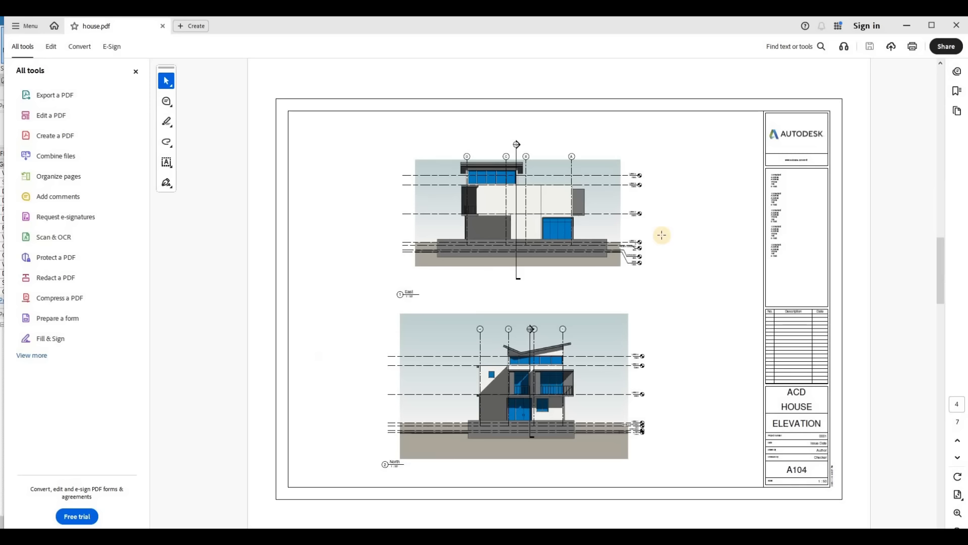
pyautogui.scroll(-3, 662, 235)
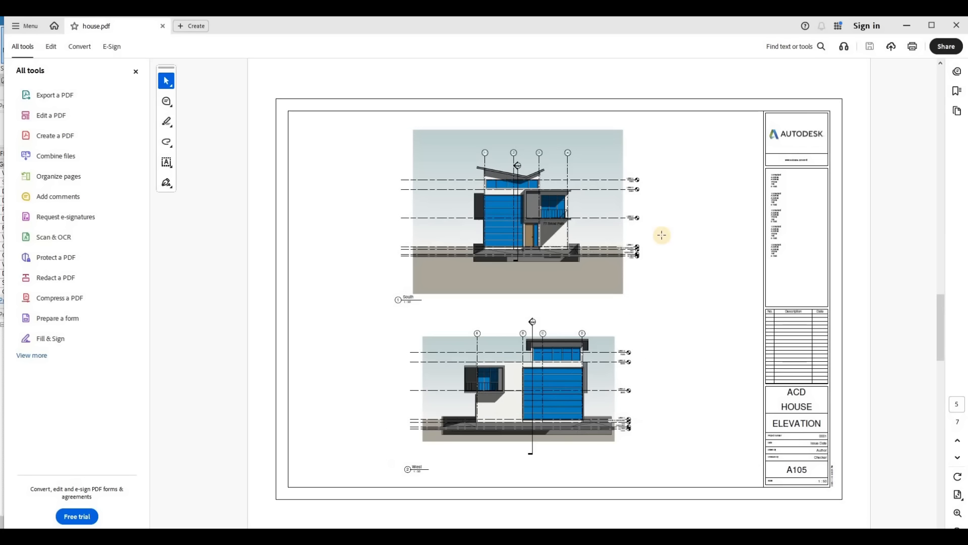
pyautogui.scroll(-3, 661, 235)
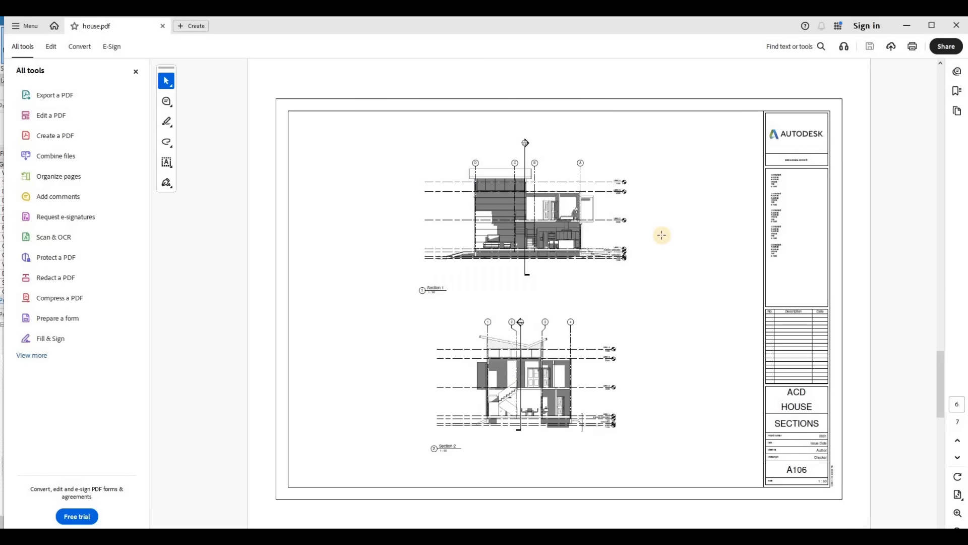
pyautogui.scroll(-3, 638, 239)
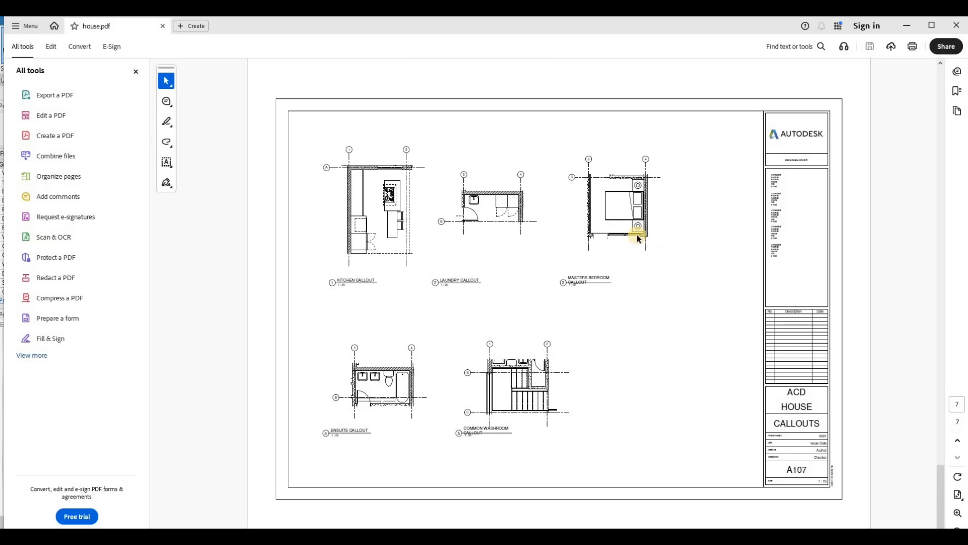